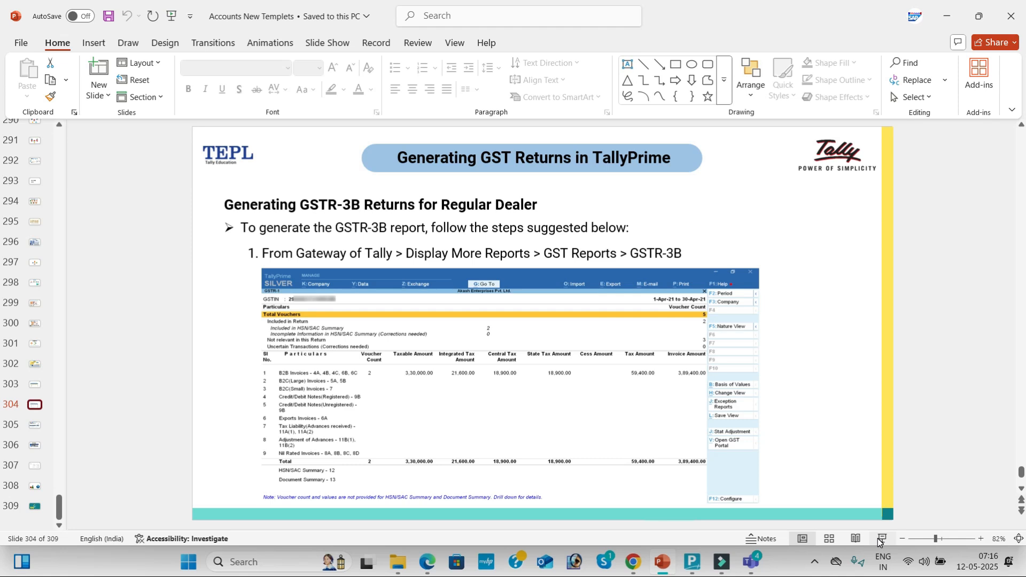
- Present the slides from the GSTR-3B returns slide through to the closing Thank you slide and exit the slide show
click(882, 539)
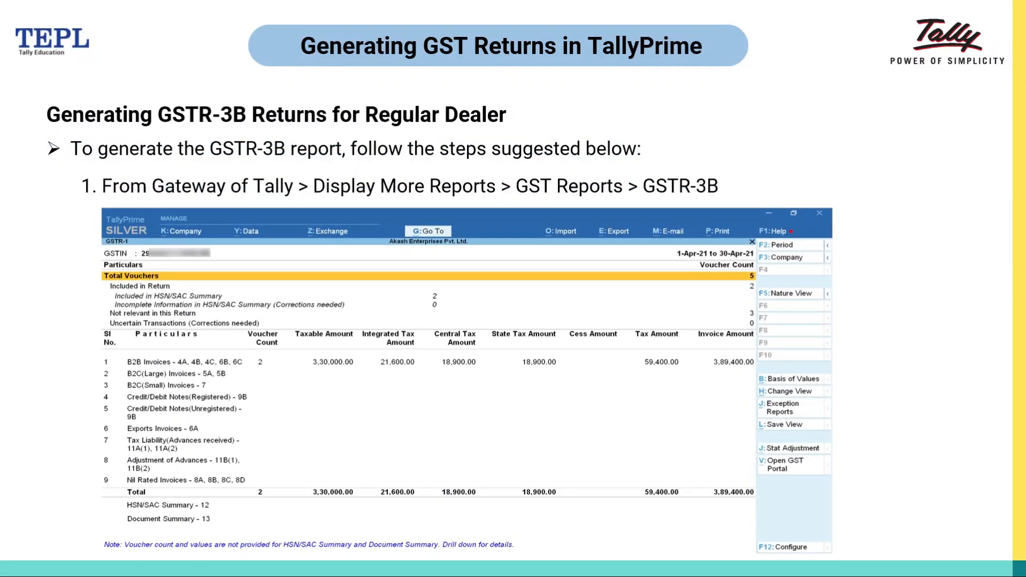
key(Right)
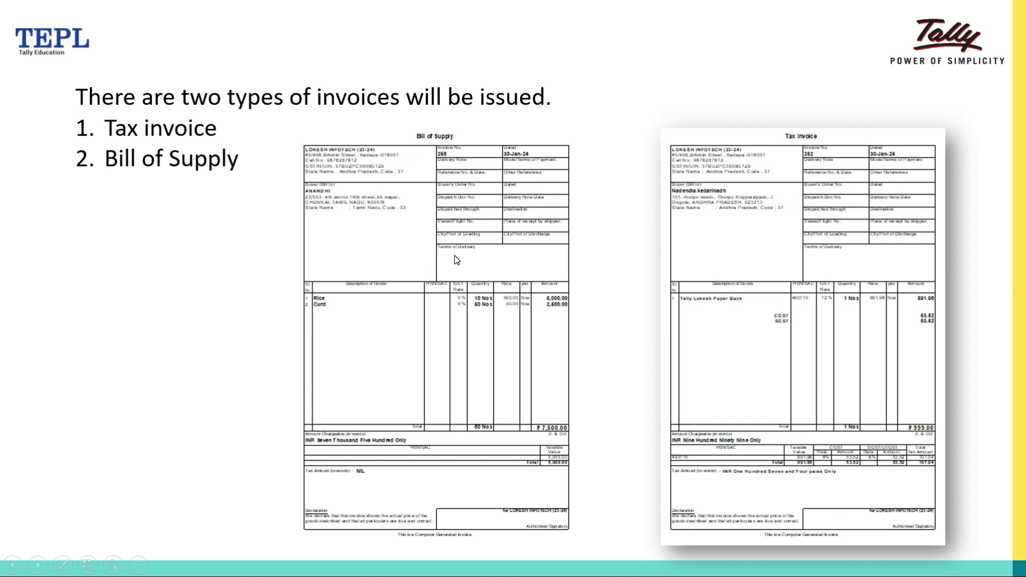
key(Right)
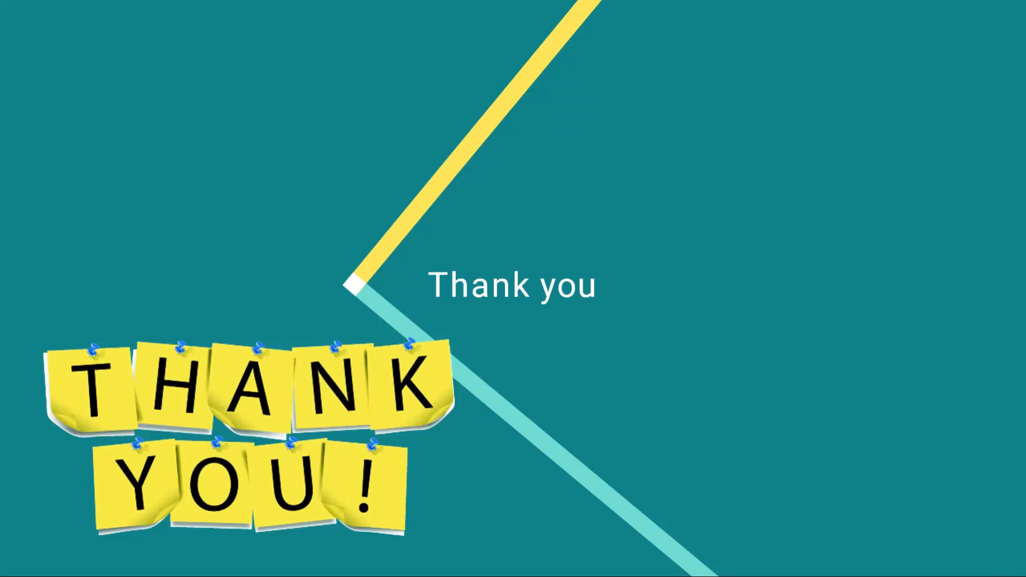
key(Escape)
- Save the Accounts New Templets presentation and close it
click(109, 16)
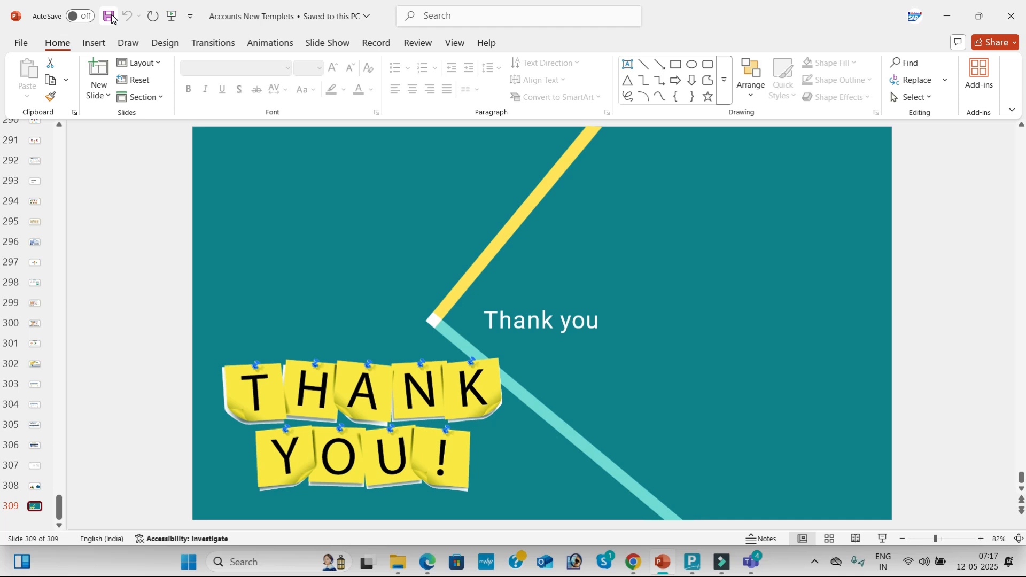
click(108, 18)
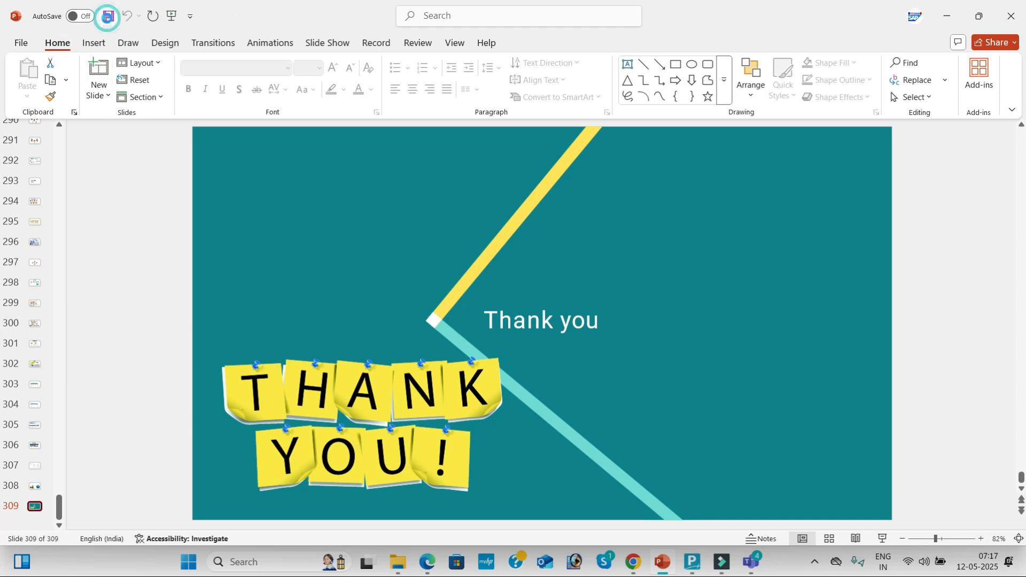
click(1012, 26)
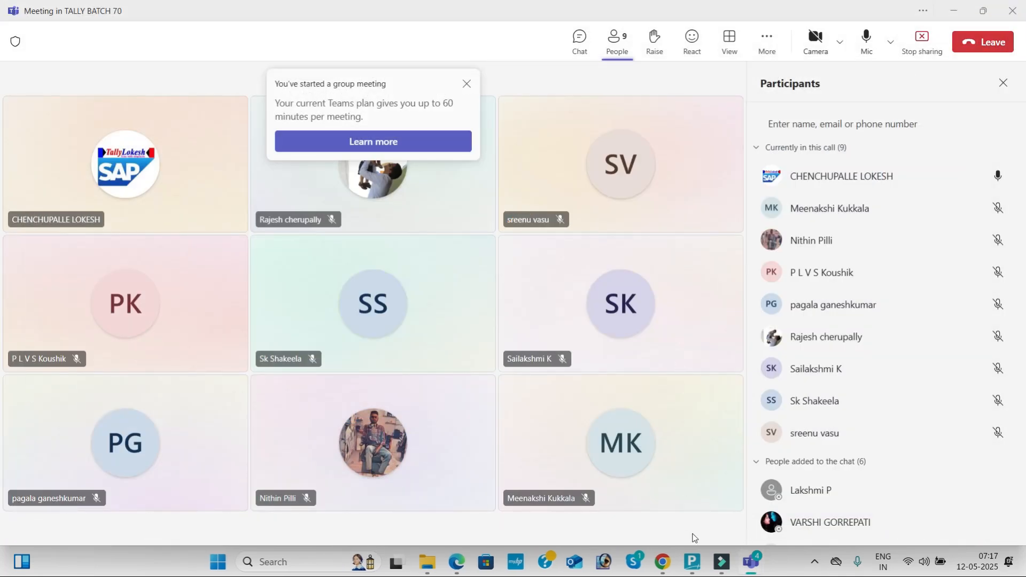
- Switch to 30 - DAYS MATERIAL 1.pdf in Edge and examine the company's and Arjun Agency's GSTINs in Problem-1
mouse_move(456, 564)
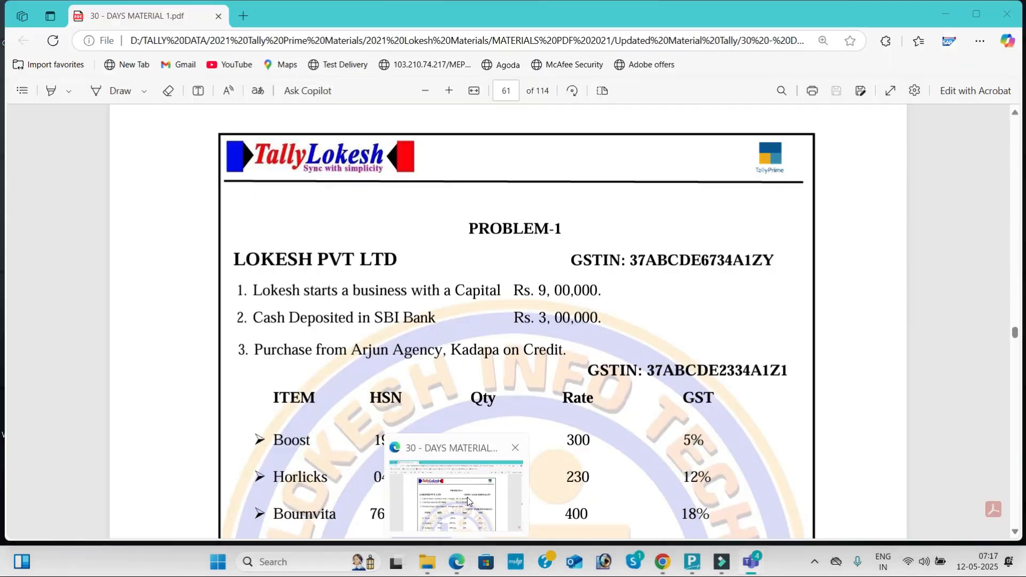
click(467, 498)
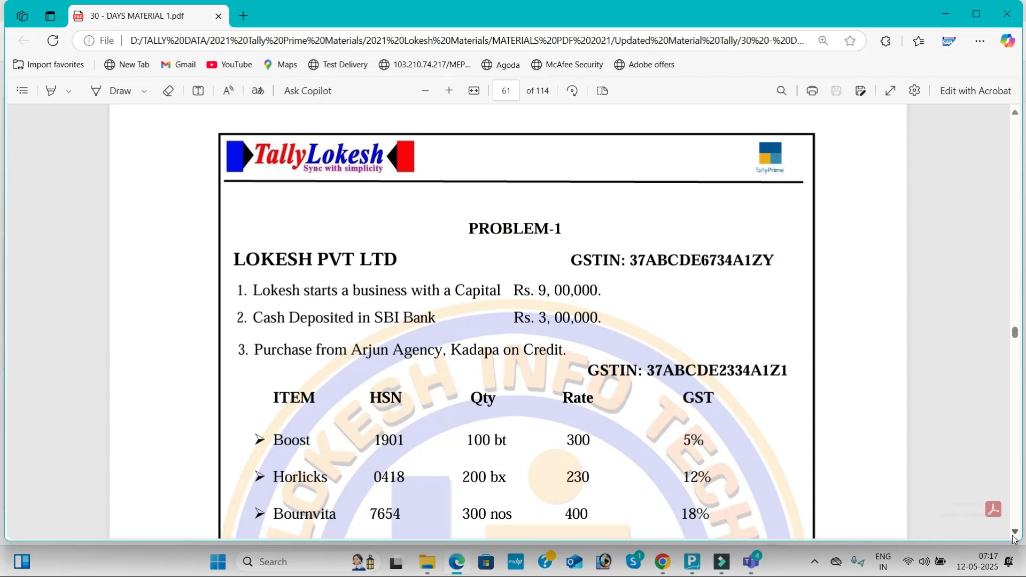
click(1015, 531)
click(1014, 535)
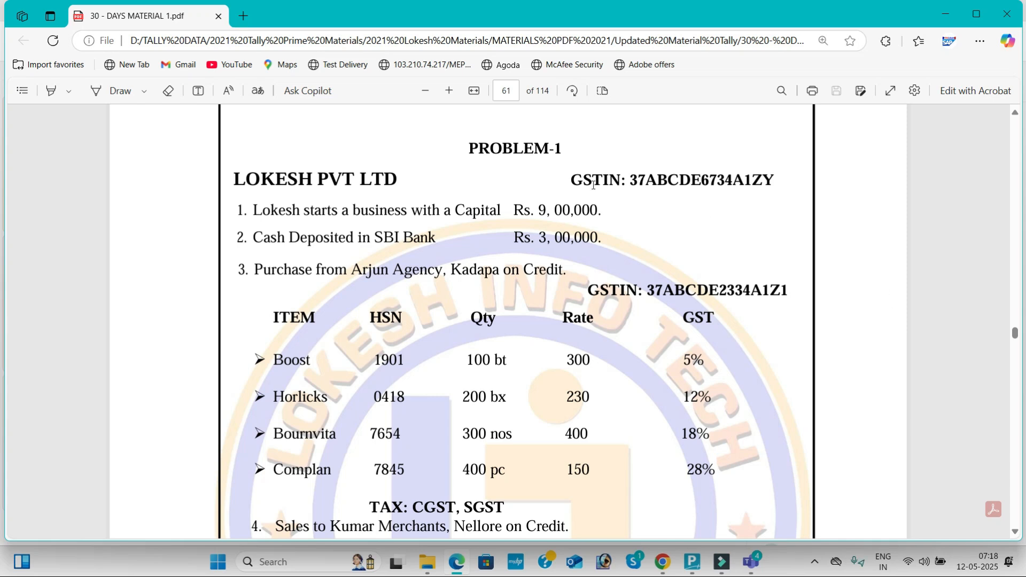
drag(572, 175, 776, 182)
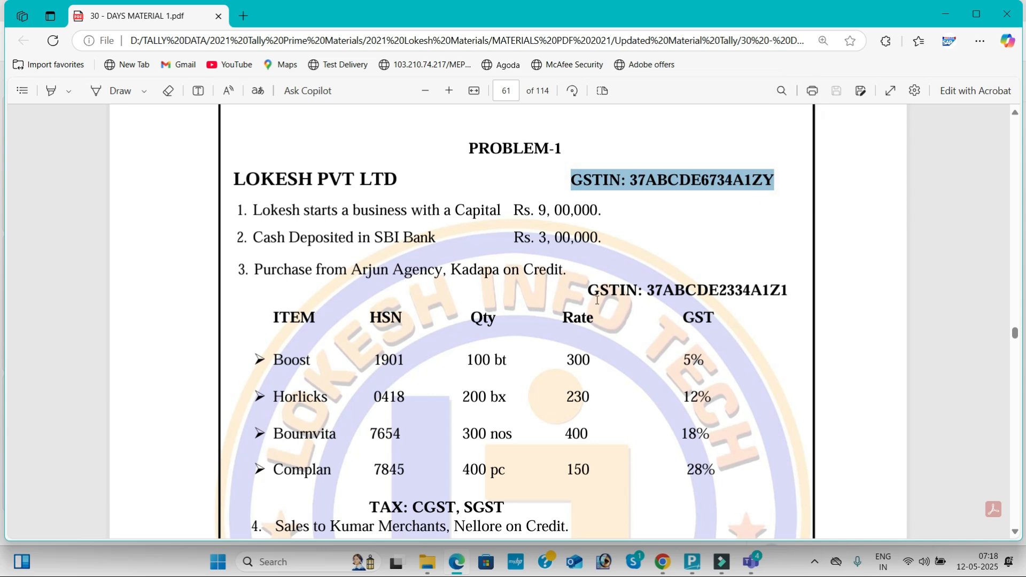
drag(590, 289, 787, 300)
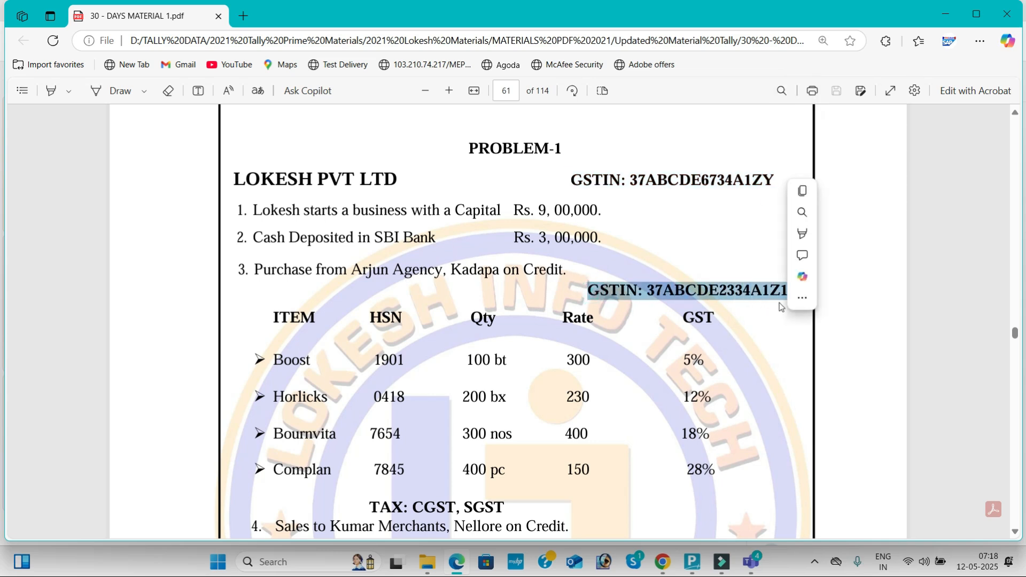
click(762, 323)
scroll(762, 322, down, 3)
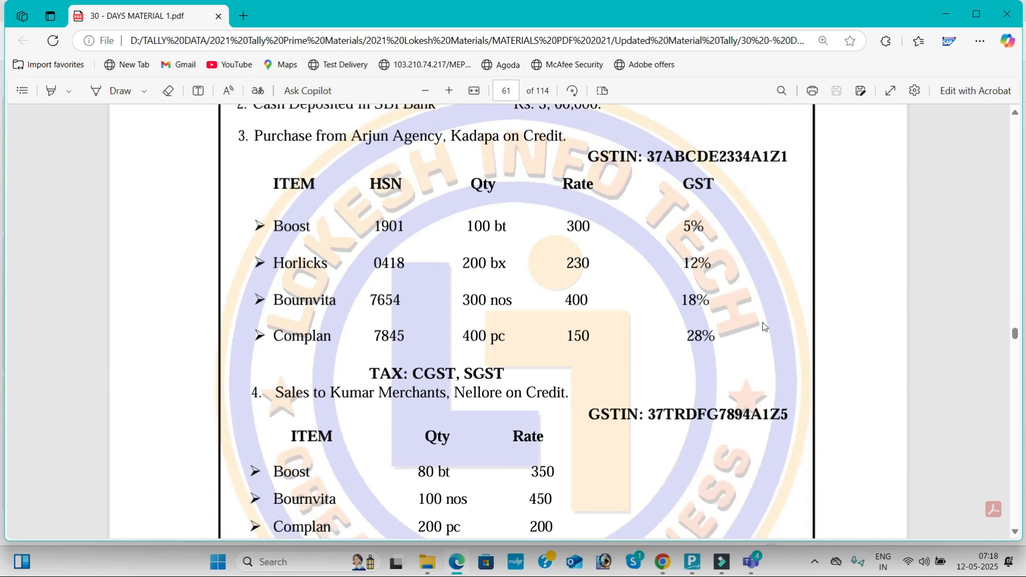
- Examine the purchase items' GST rates, the GSTIN of Kumar Merchants and the remaining transactions of Problem-1
drag(692, 238, 712, 265)
click(684, 256)
drag(680, 295, 715, 341)
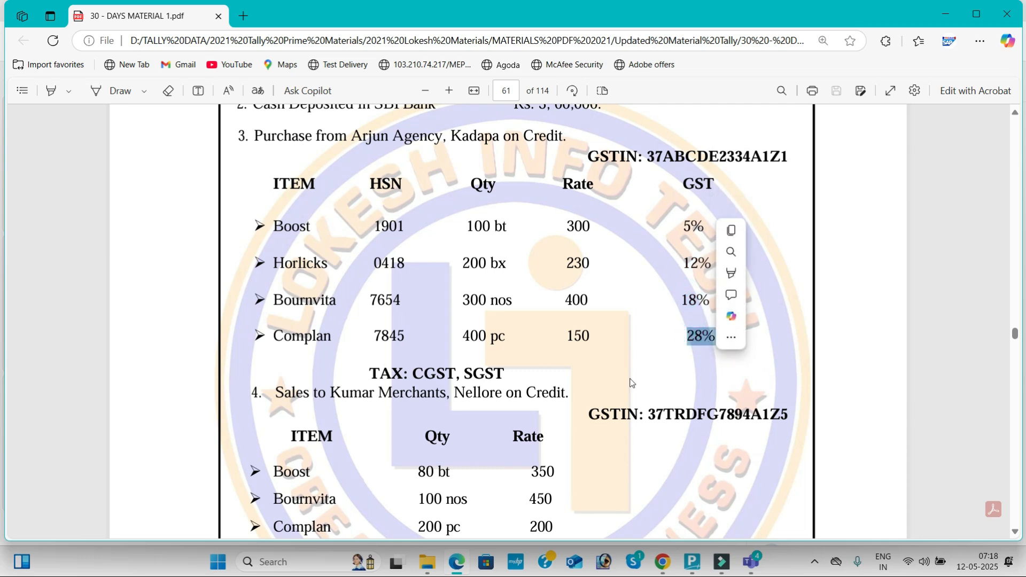
drag(591, 409, 789, 427)
click(679, 447)
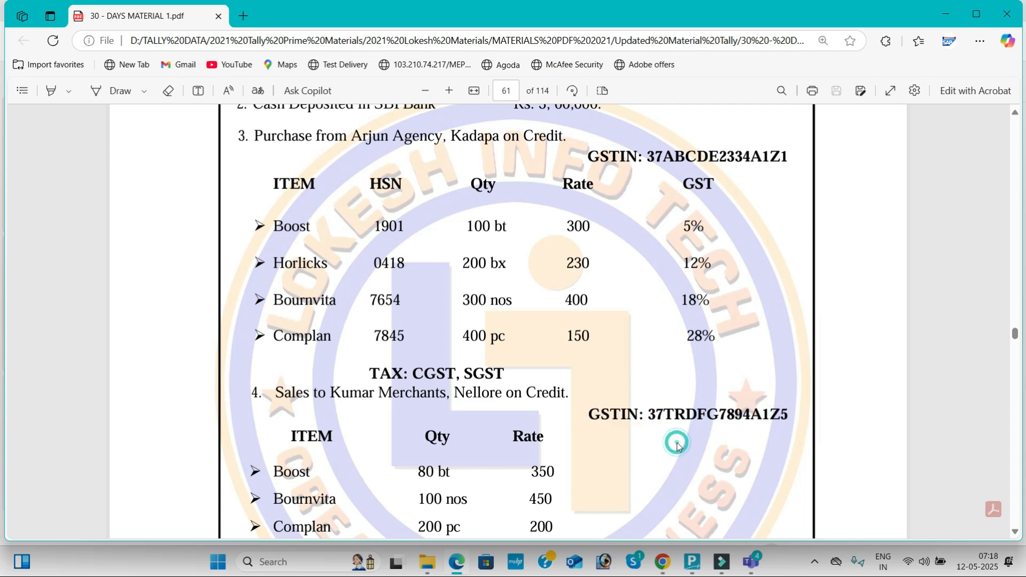
scroll(679, 447, down, 6)
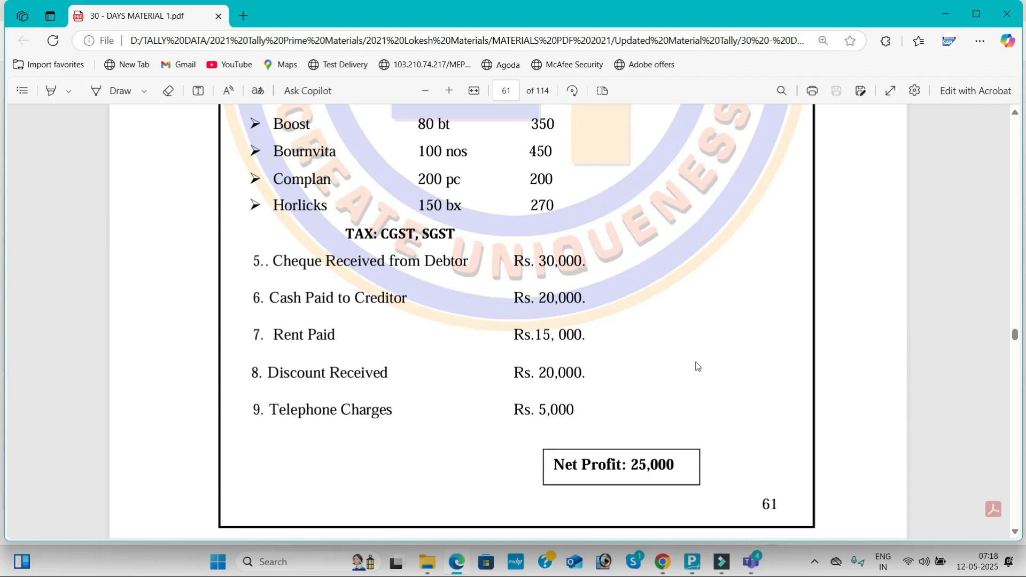
scroll(697, 367, up, 2)
scroll(697, 367, up, 6)
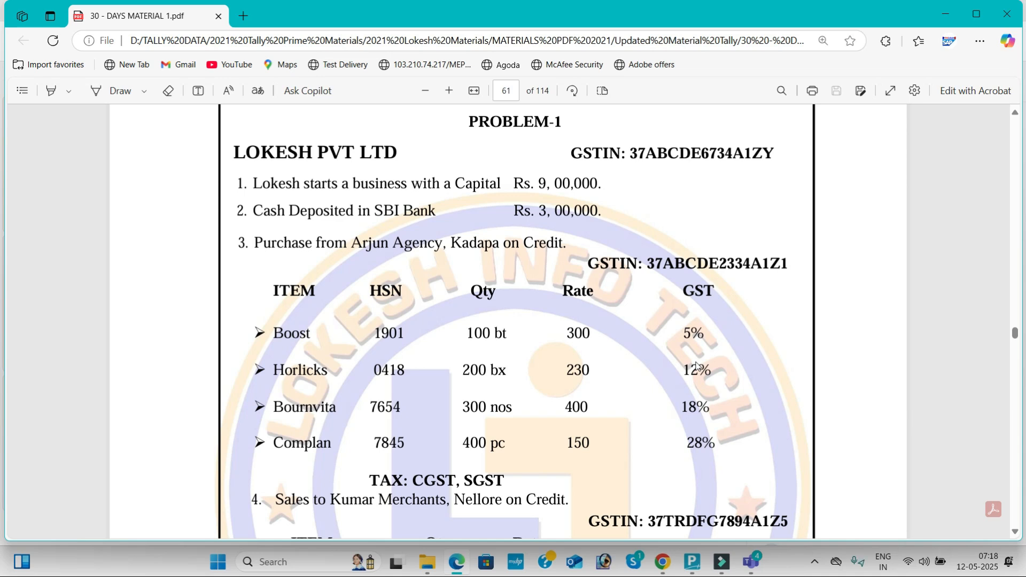
scroll(697, 367, up, 1)
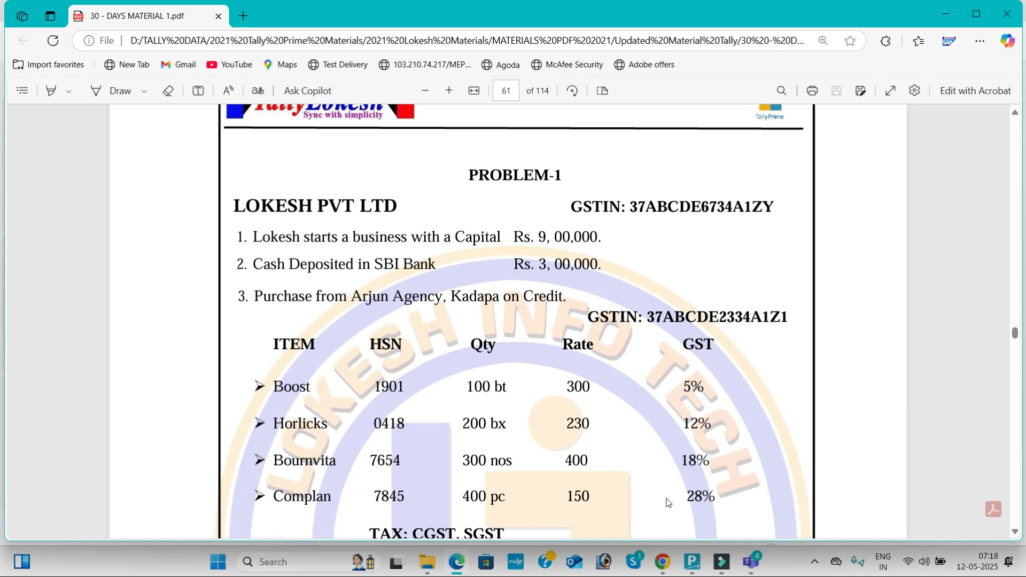
- Copy the company name LOKESH PVT LTD from Problem-1, switch to TallyPrime and start creating a new company
drag(234, 207, 398, 207)
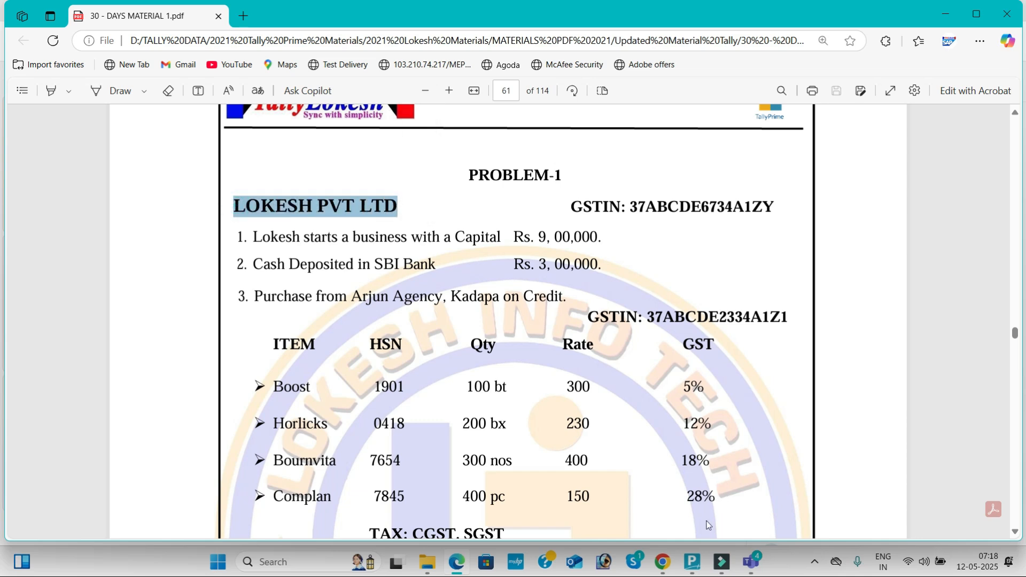
click(692, 561)
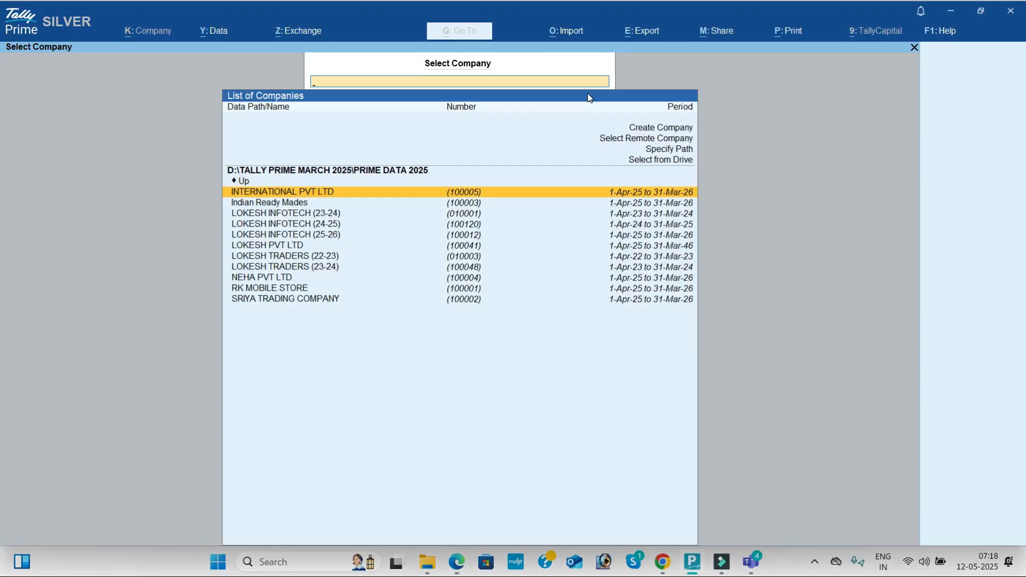
key(Up)
key(Up)
key(Up)
key(Up)
key(Up)
key(Return)
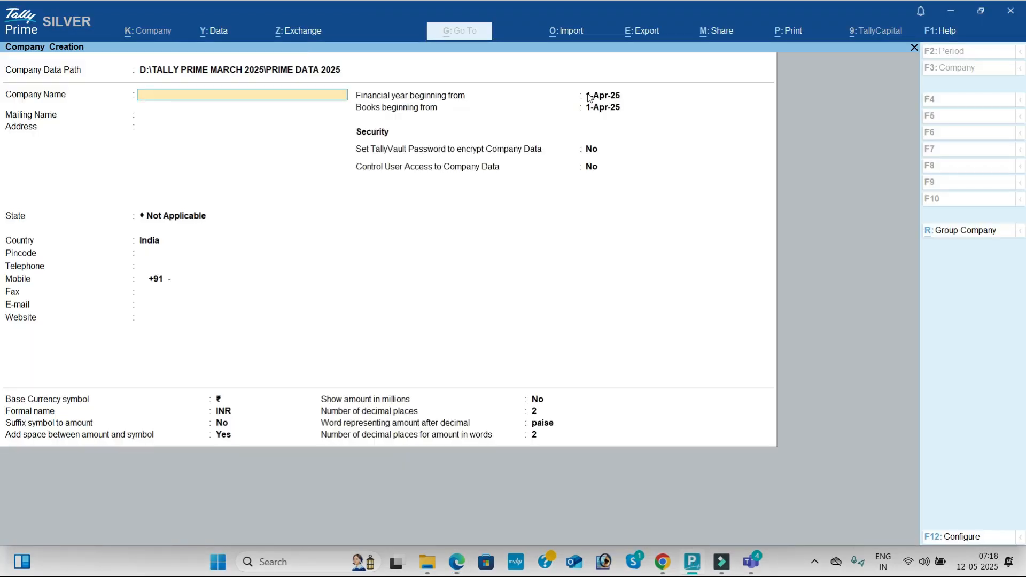
- Name the new company LOKESH PVT LTD MAY12 and keep the same mailing name
key(ctrl+alt+v)
text(MAY12)
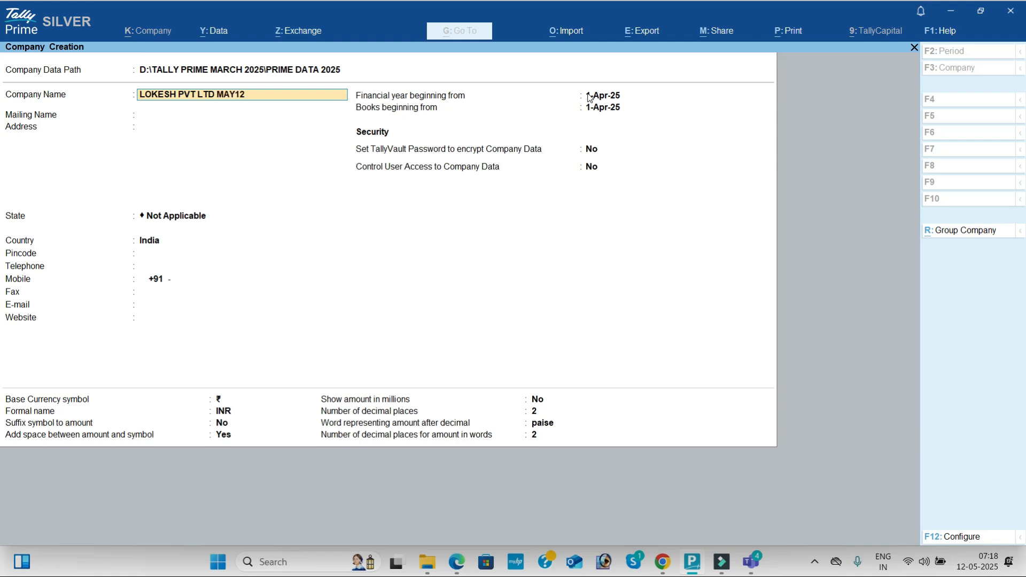
key(Return)
key(Return)
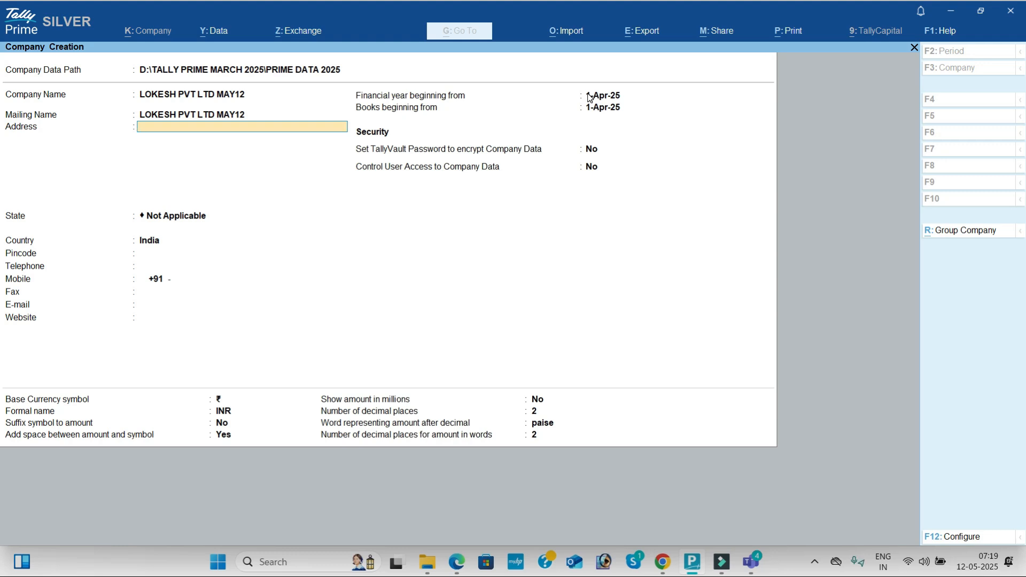
- Set the company's state to Andhra Pradesh, leaving the address, pincode and contact fields blank
key(Return)
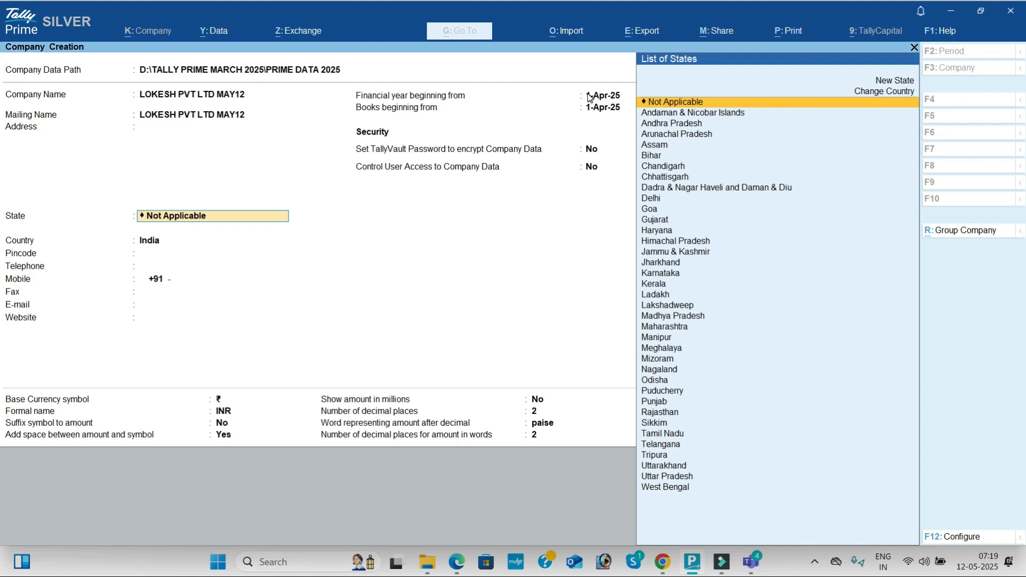
key(Down)
key(Down)
key(Return)
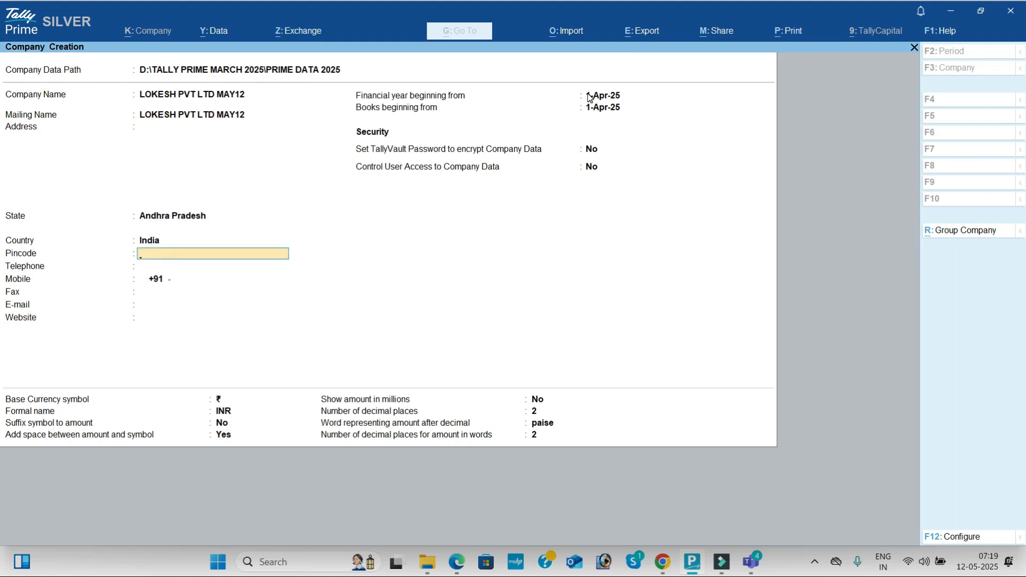
key(Return)
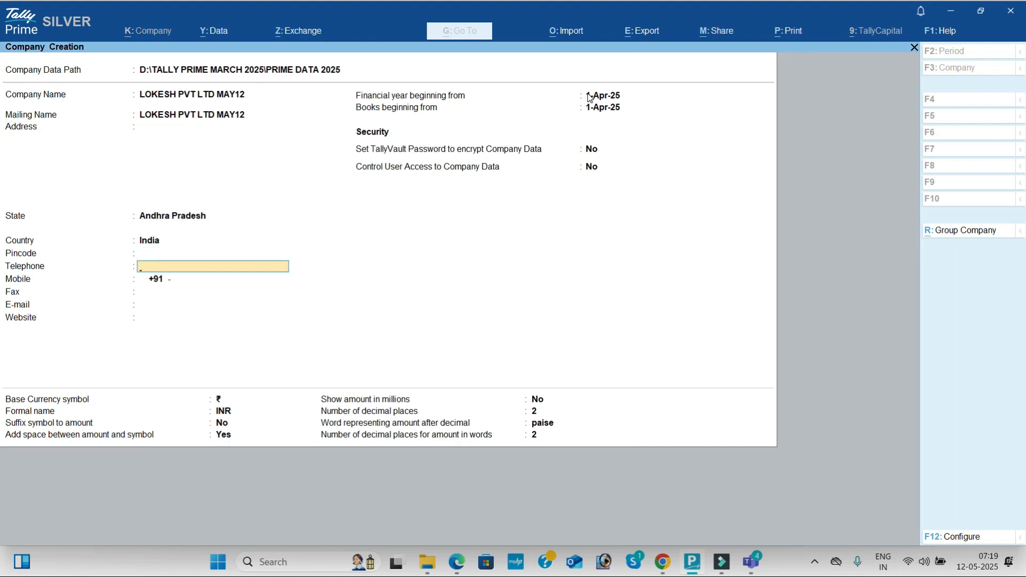
key(Return)
key(Return)
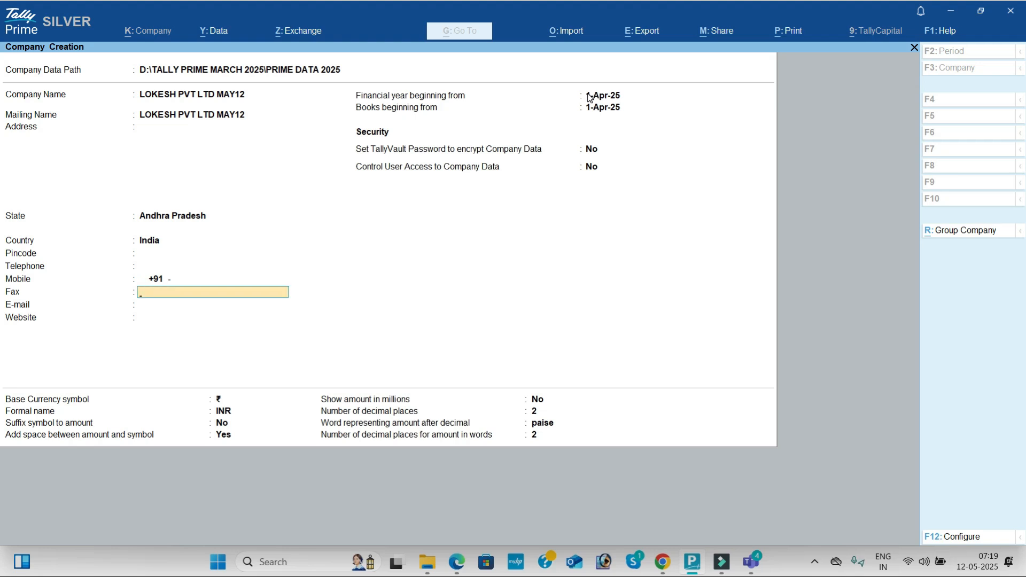
key(Return)
key(Return)
key(Return)
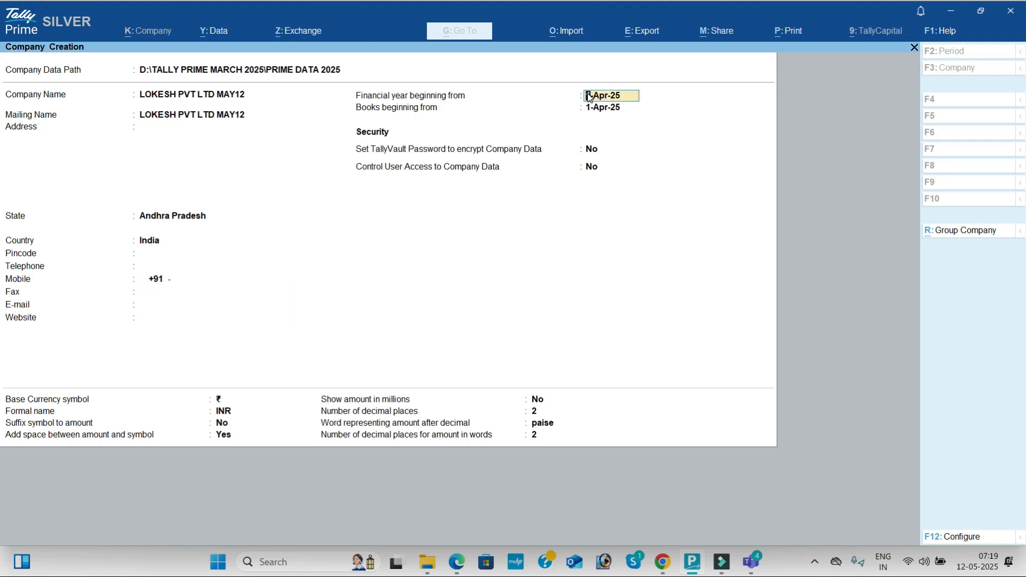
- Keep the financial year start of 1-Apr-25 and the default security and currency settings, and create the company
key(Return)
key(Return)
key(Return)
key(Return)
key(Return)
key(Return)
key(Return)
key(Return)
key(Return)
key(Return)
key(Return)
key(Return)
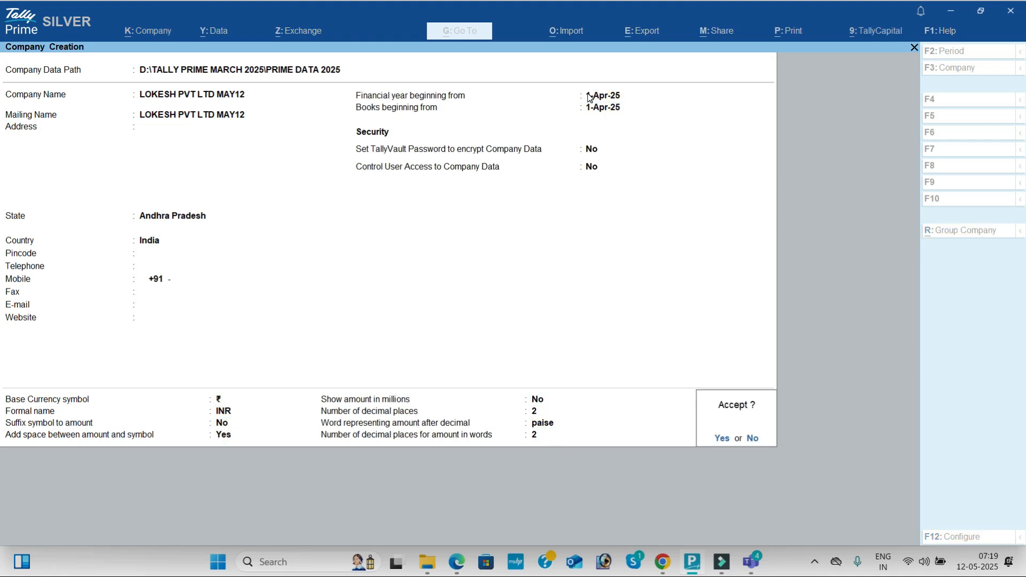
key(Return)
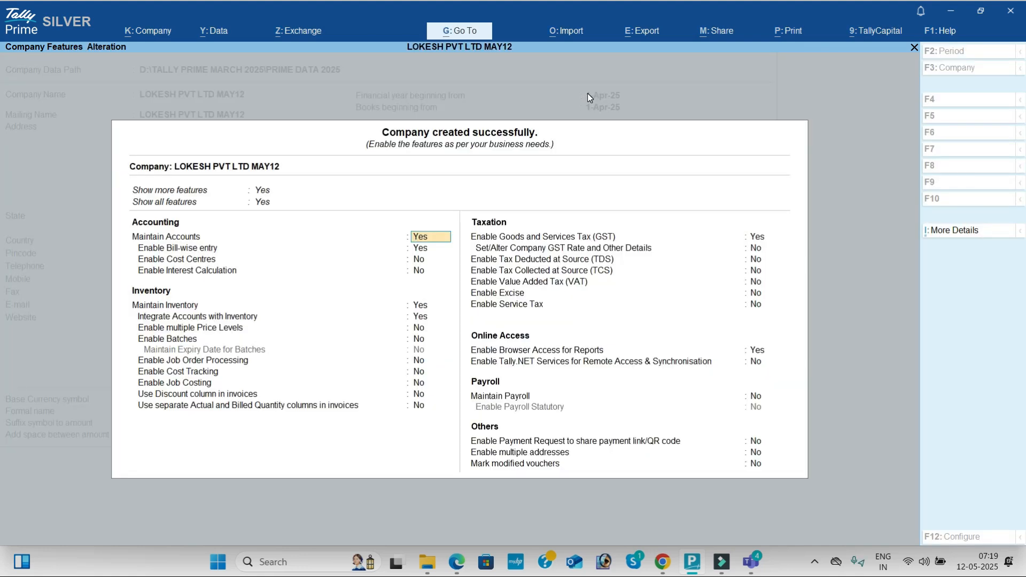
- Disable bill-wise entry in the company features, keeping accounts maintained and cost centres and interest calculation off
key(Return)
text(N)
key(Return)
key(Return)
key(Return)
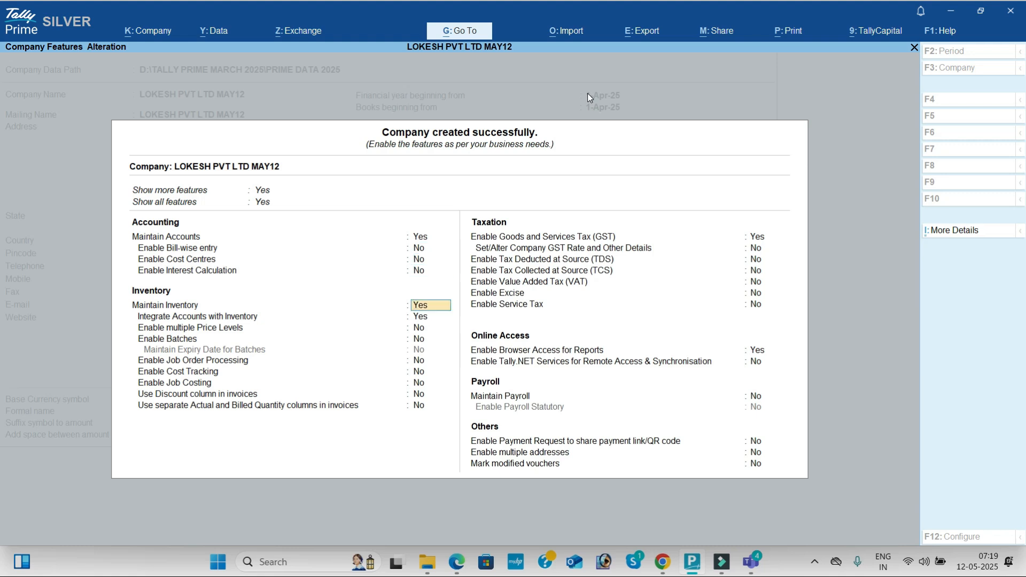
- Keep the default inventory features, with inventory maintained and integrated with accounts
key(Return)
key(Return)
key(Return)
key(Return)
key(Return)
key(Return)
key(Return)
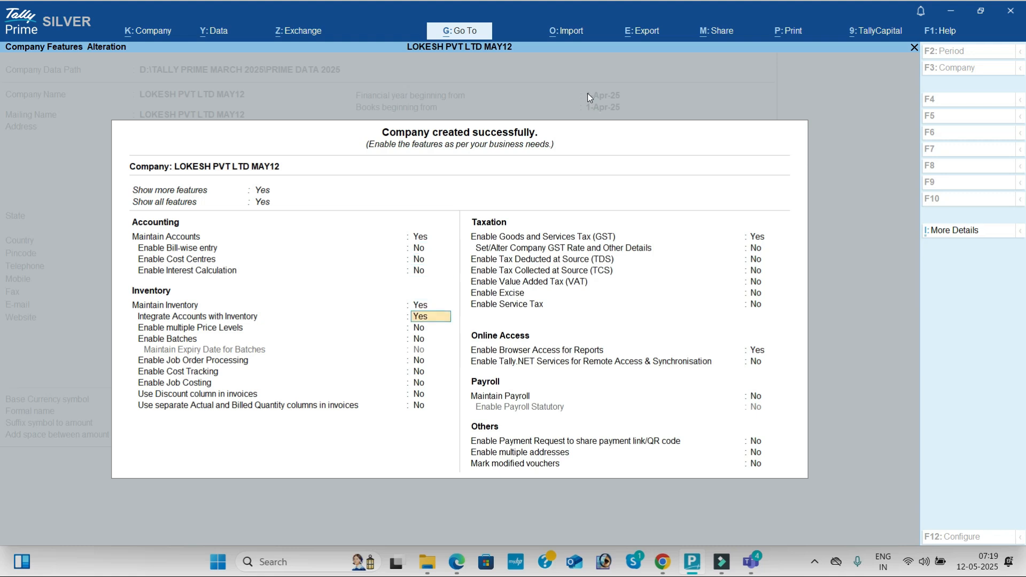
key(Return)
key(Return)
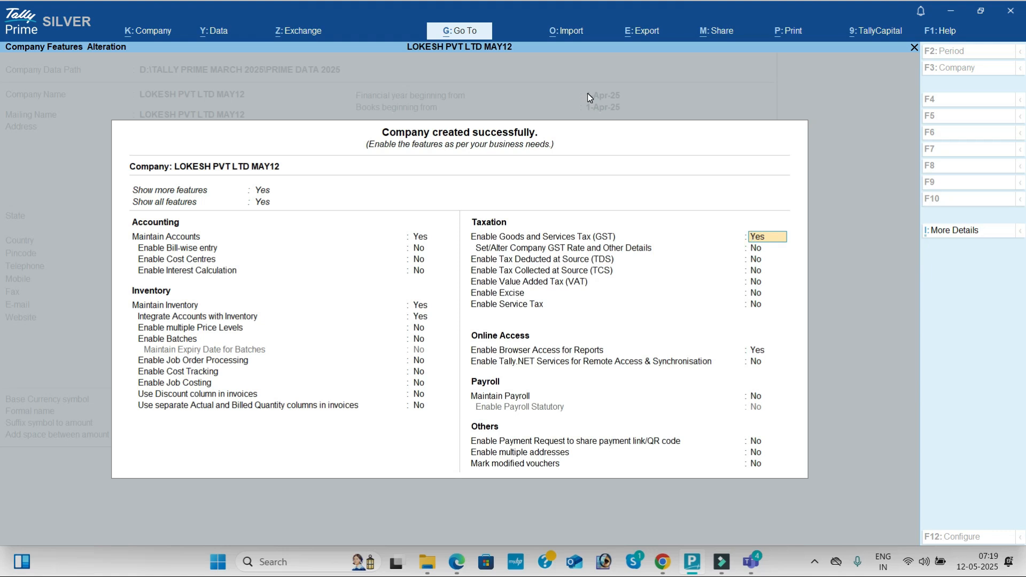
- Enable GST for the company and set its registration to Andhra Pradesh, type Regular, not an assessee of other territory
key(Return)
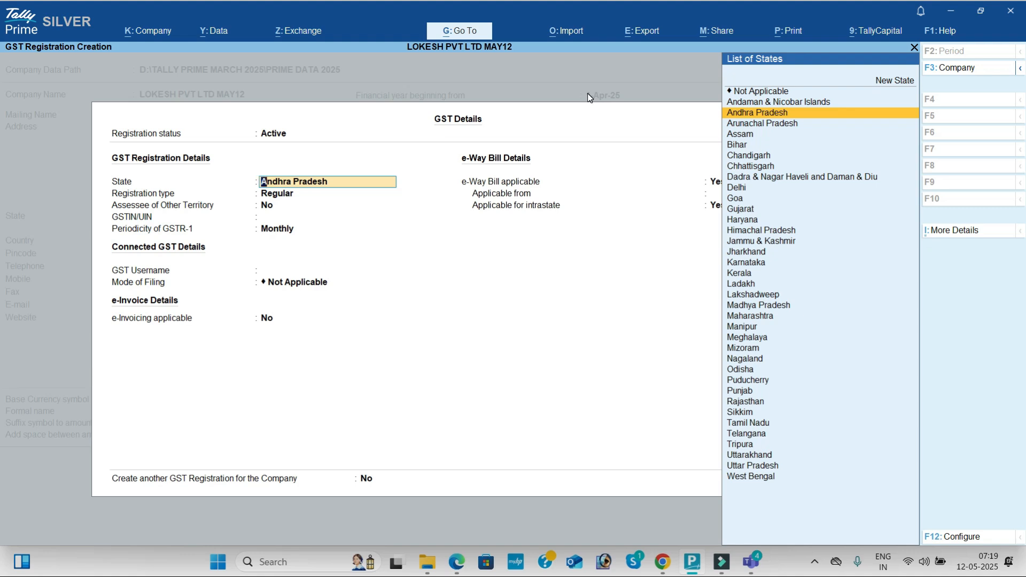
key(Return)
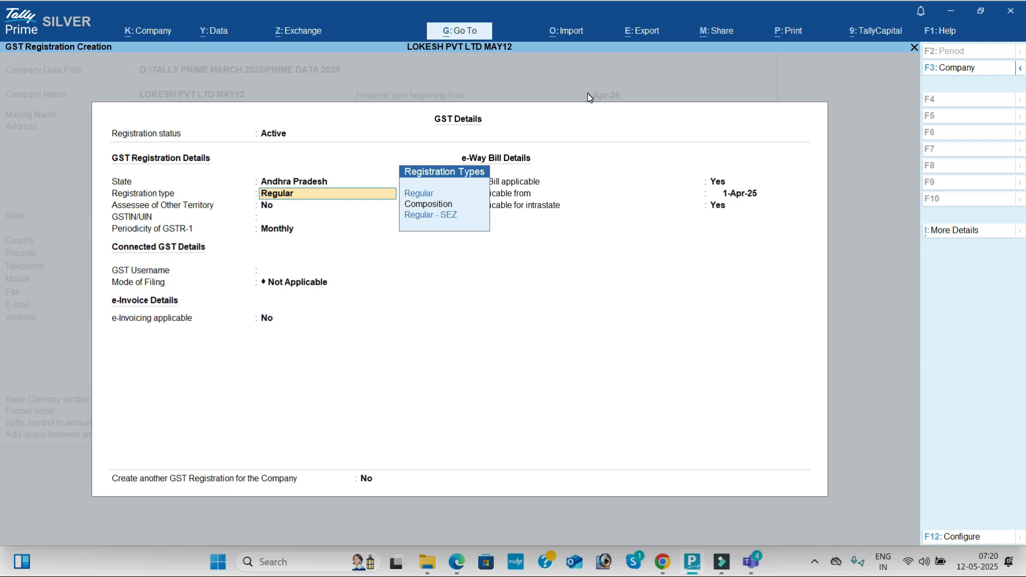
key(Down)
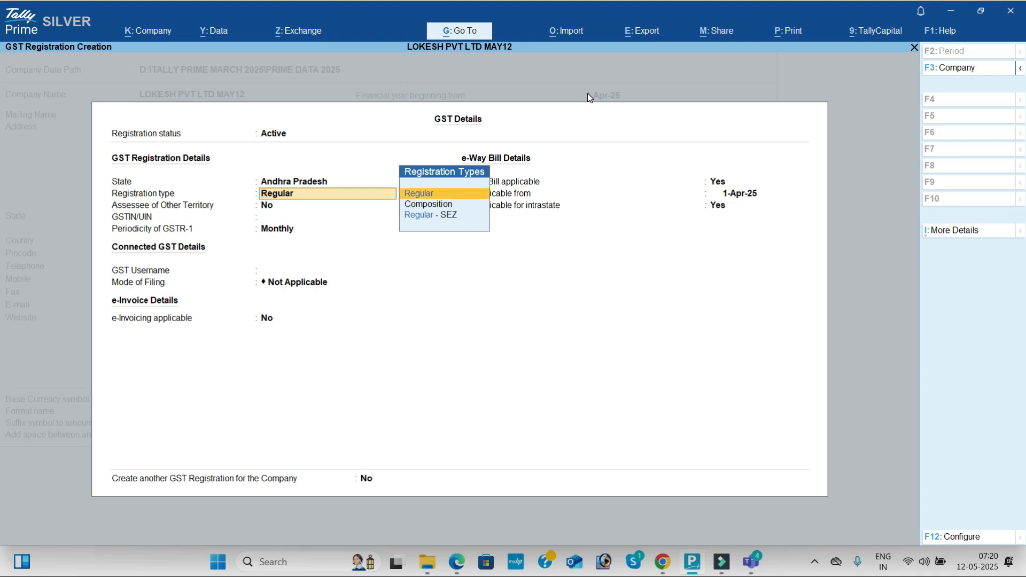
key(Return)
key(Return)
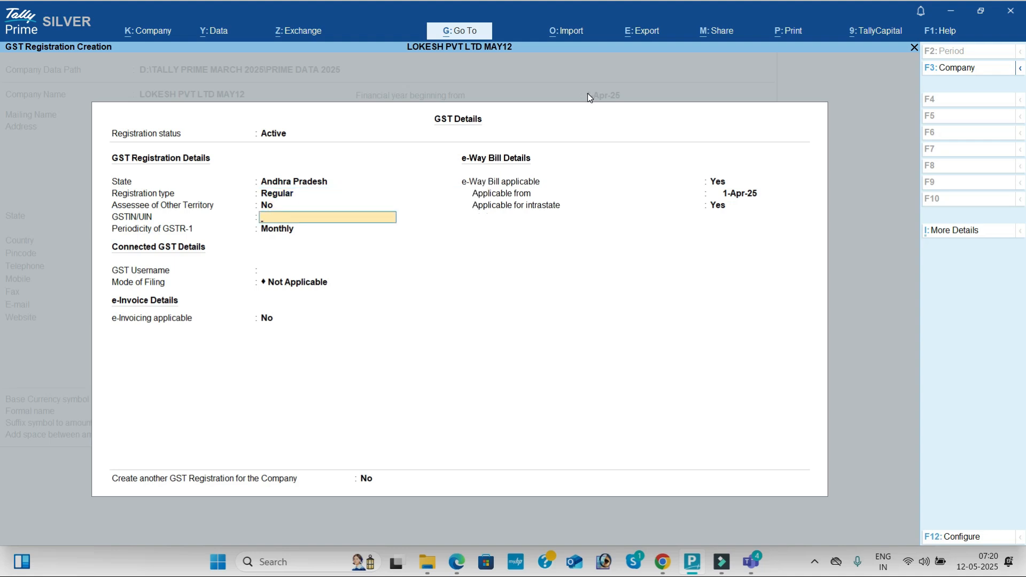
- Copy the company's GSTIN from the Problem-1 page of the PDF in the browser into the GSTIN/UIN field in TallyPrime
key(alt+Tab)
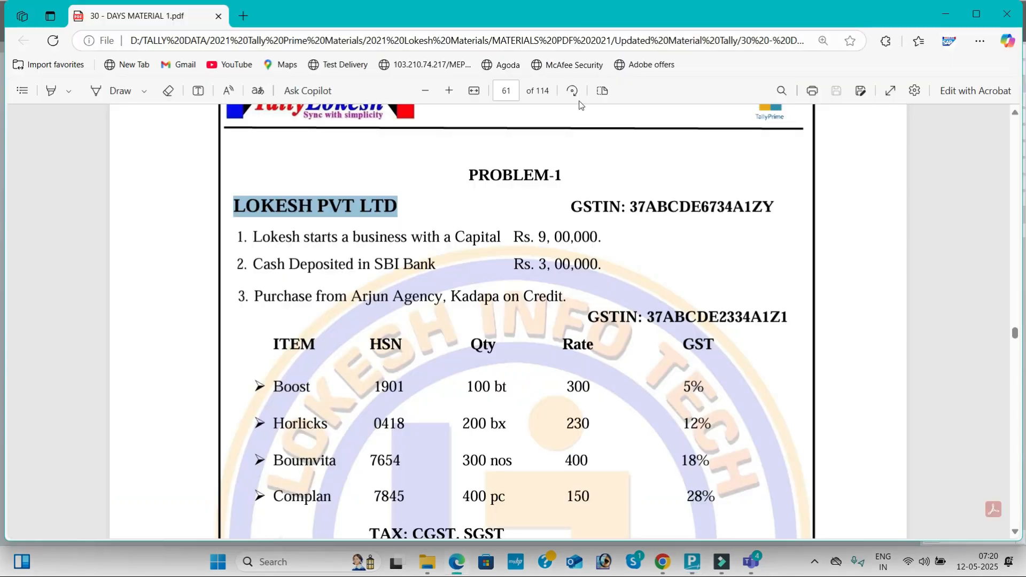
drag(631, 207, 777, 214)
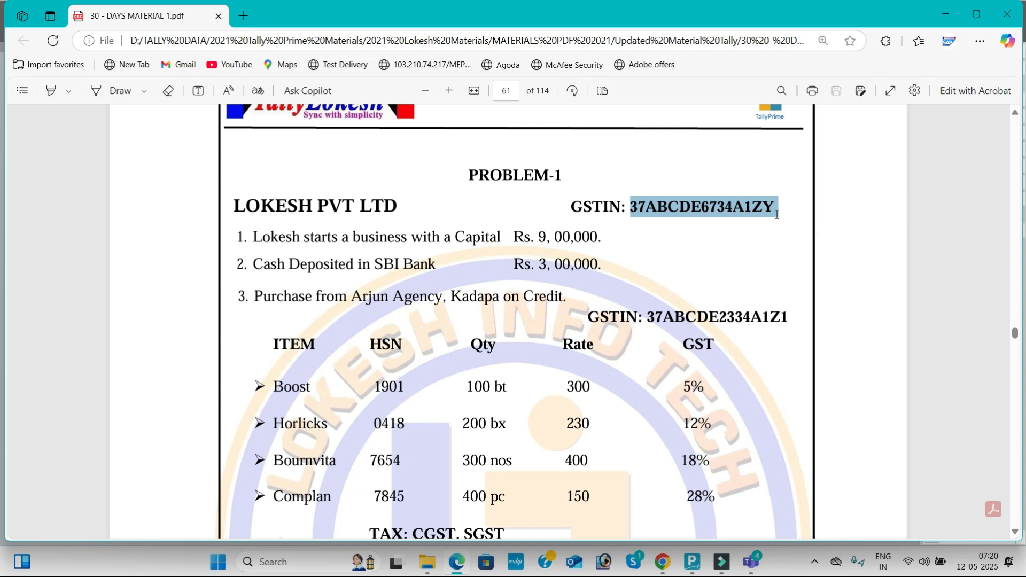
key(ctrl+c)
key(alt+Tab)
key(ctrl+alt+v)
key(Return)
key(Return)
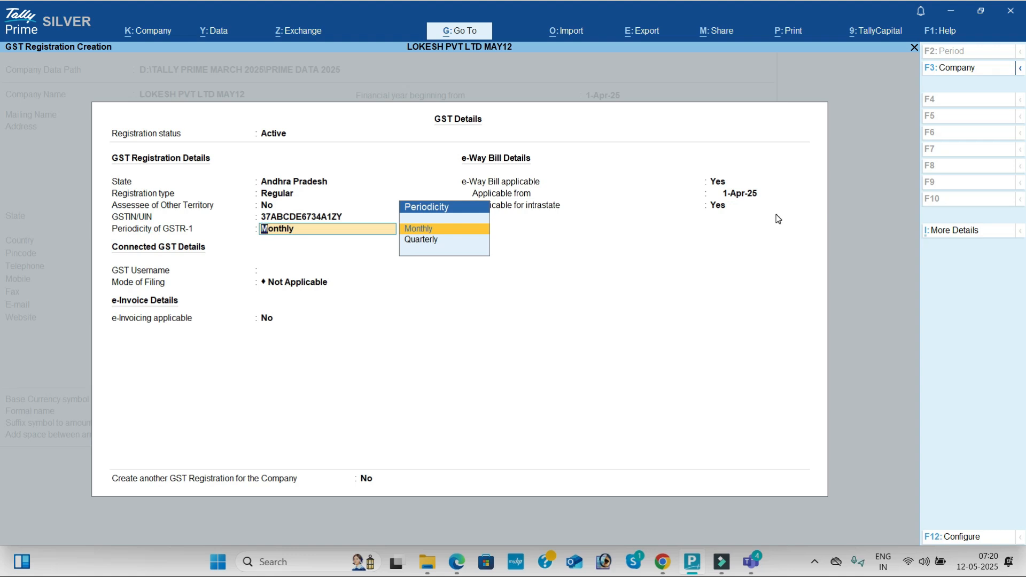
- Keep monthly GSTR-1 periodicity, e-Way Bill applicable from 1-Apr-25 and e-invoicing off, and accept the GST registration
key(Return)
key(Return)
key(Return)
key(Return)
key(Return)
key(Return)
key(Return)
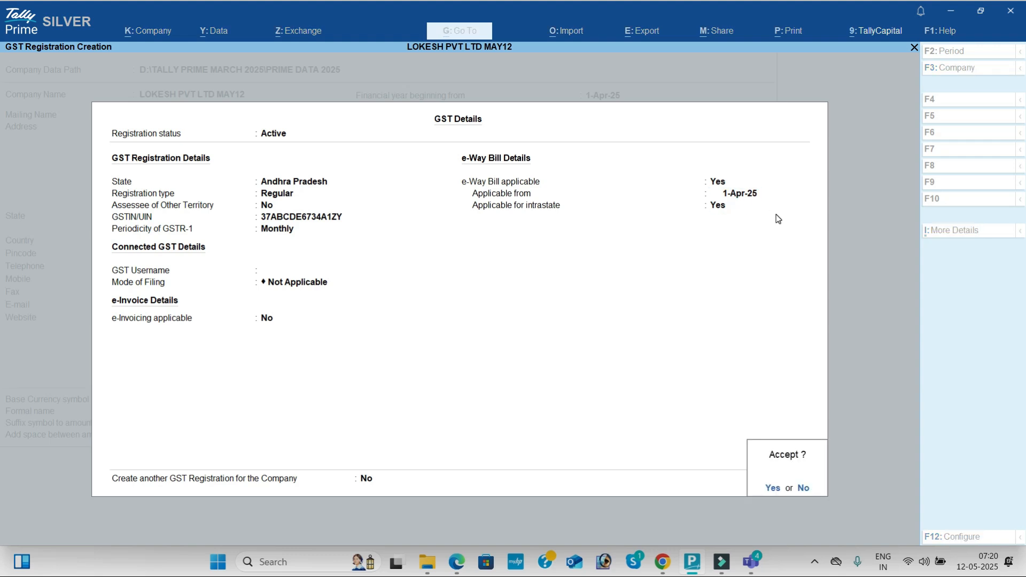
key(Return)
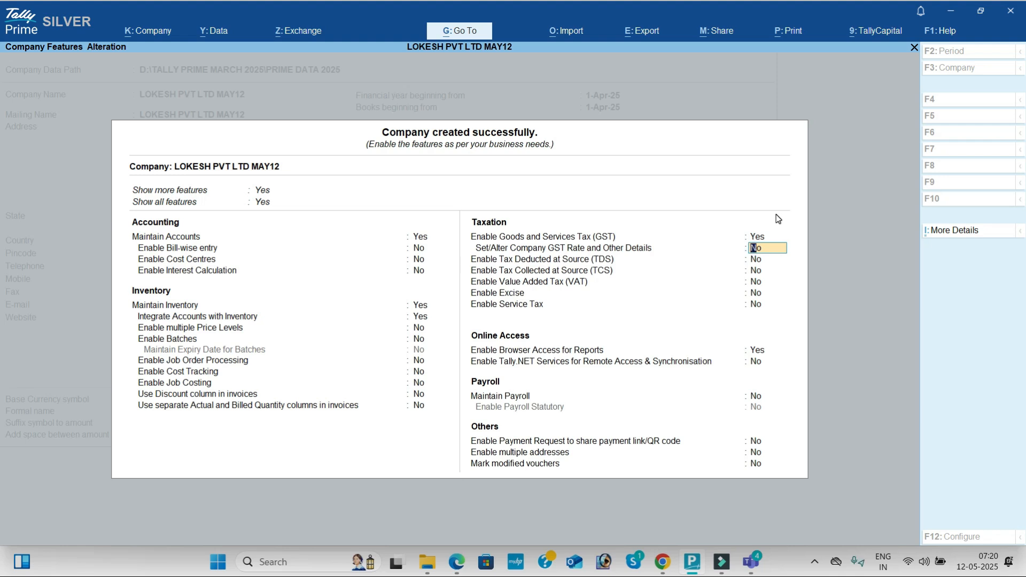
- Open the company's GST rate details, leaving HSN/SAC and GST rate Not Defined and the interstate e-Way Bill limit at 50,000
text(y)
key(Return)
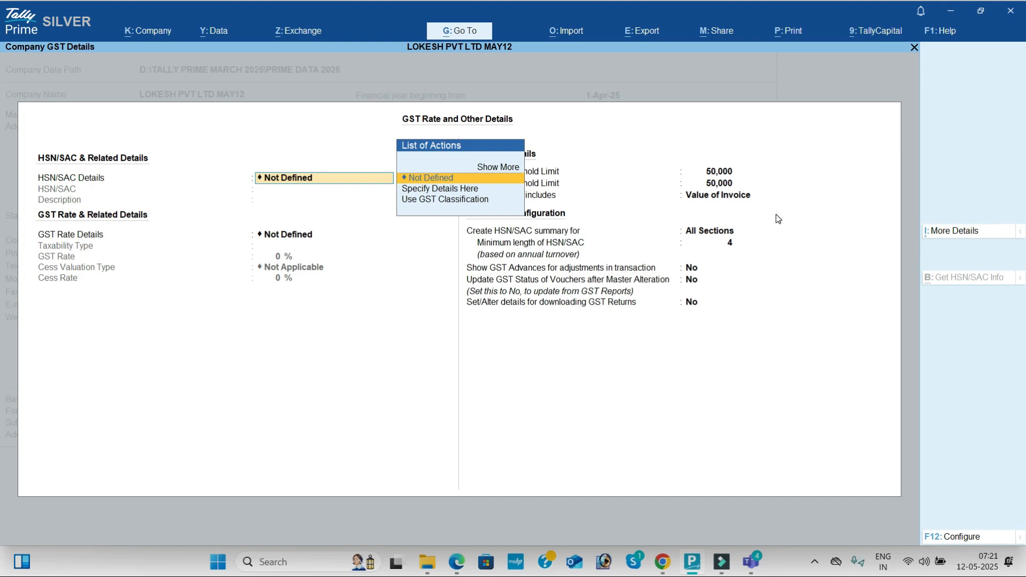
key(Return)
key(Return)
key(Return)
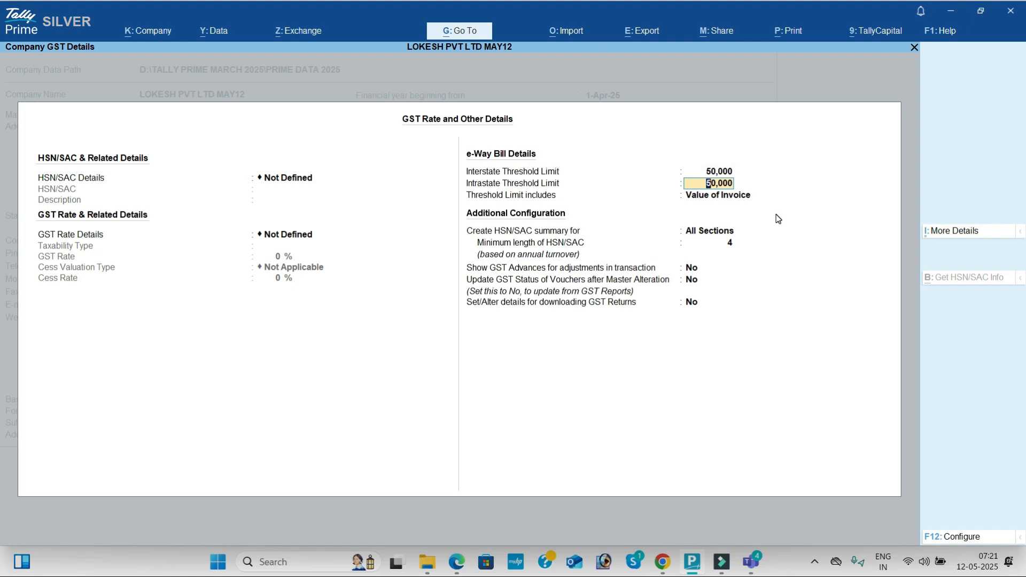
key(Up)
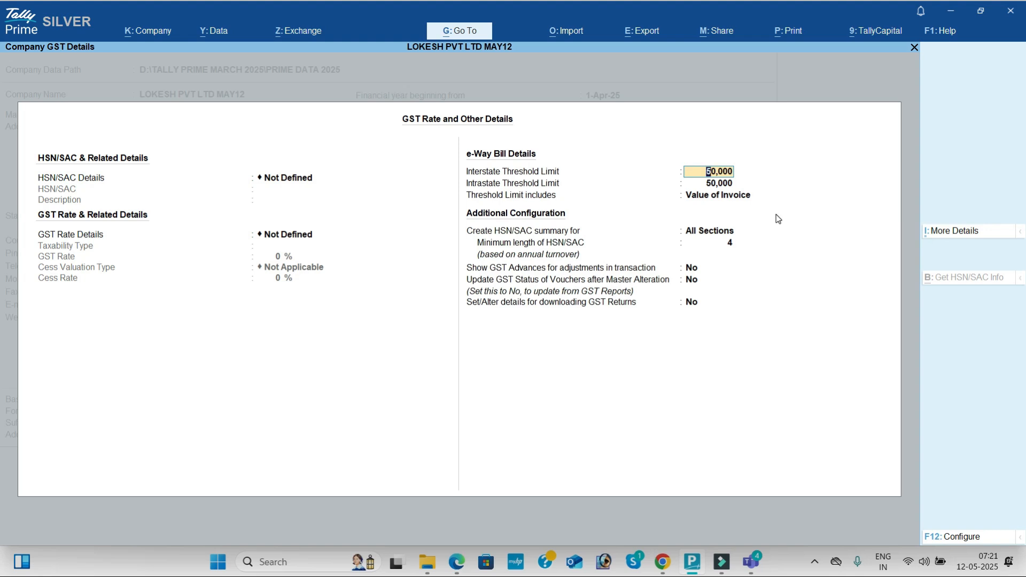
key(Return)
key(Return)
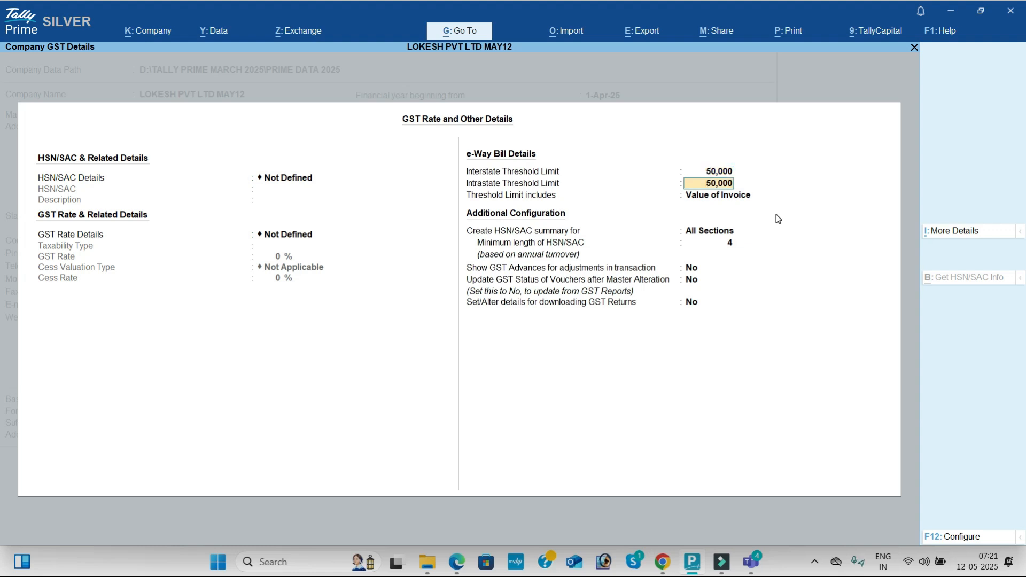
- Accept the GST details with the default additional configuration, and leave TDS, TCS, VAT, excise and service tax disabled
key(Return)
key(Return)
key(Return)
key(Return)
key(Return)
key(Return)
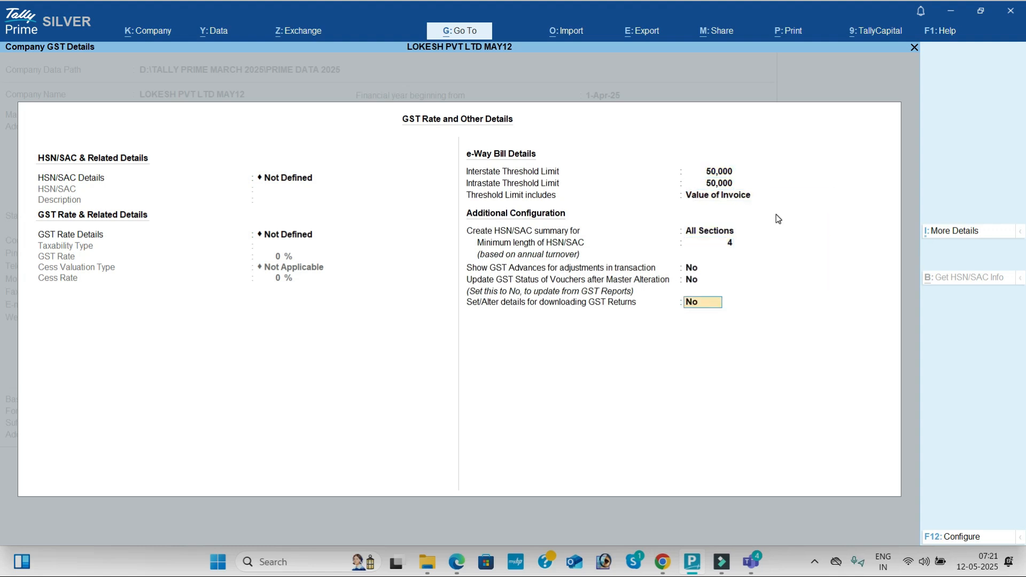
key(Up)
text(n)
key(Return)
- Disable browser access for reports, keep payroll and the remaining features off, and save the company features
key(Return)
key(Return)
key(Return)
key(Return)
key(Return)
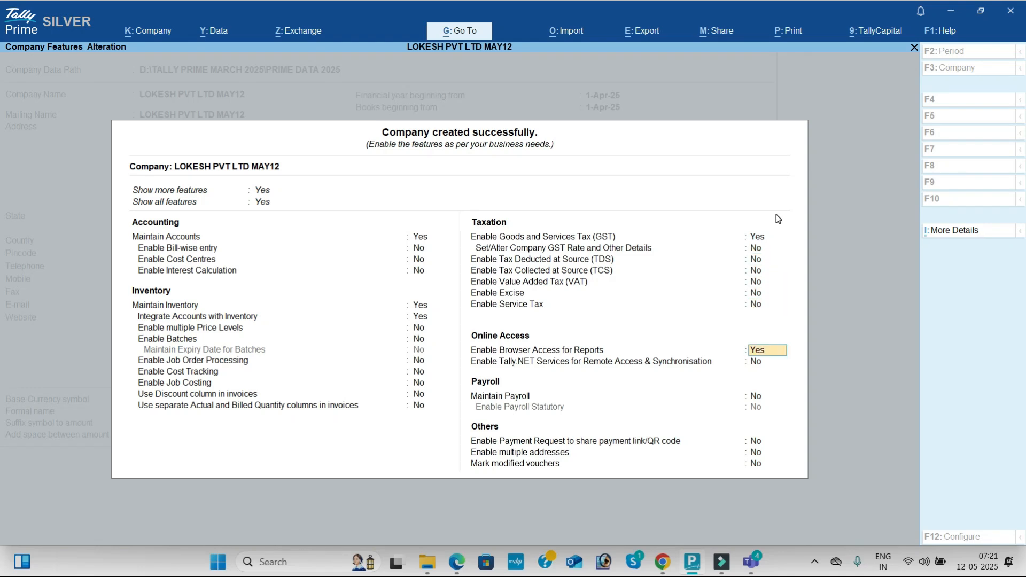
key(Return)
key(Up)
text(n)
key(Return)
key(Return)
key(Return)
key(Return)
key(Return)
key(Return)
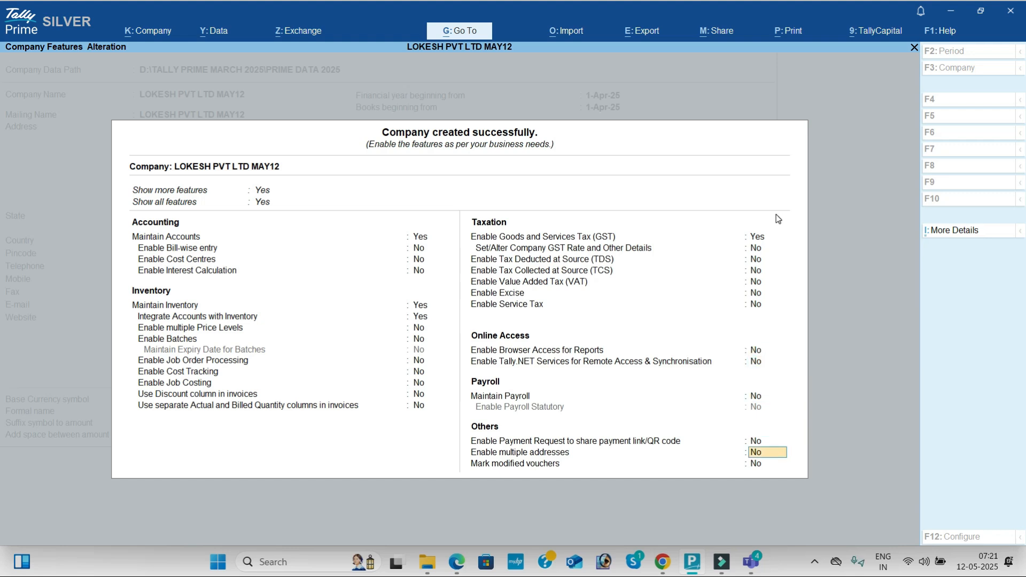
key(Return)
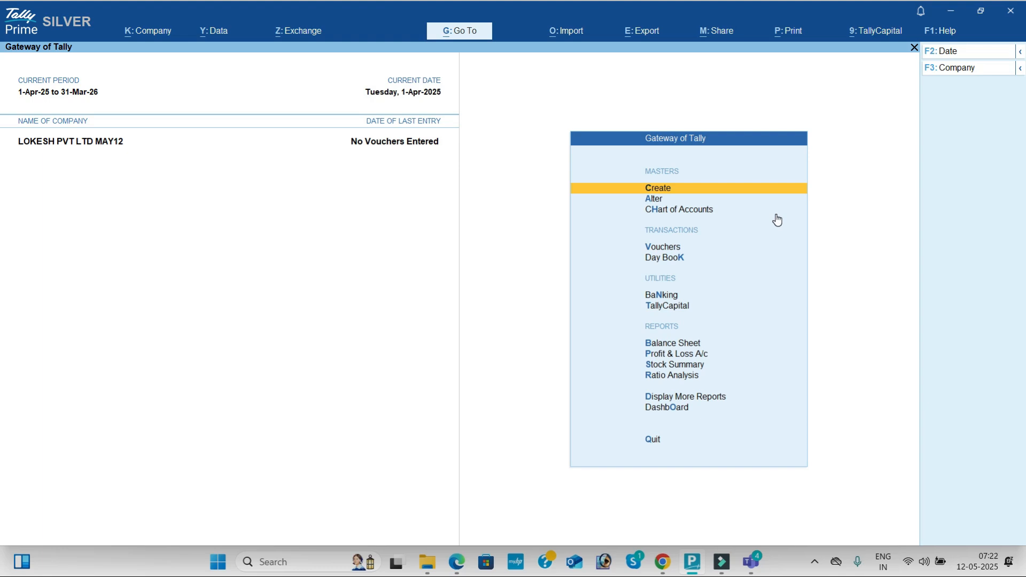
- Create a ledger named Capital under Capital Account for the problem's first transaction
key(Return)
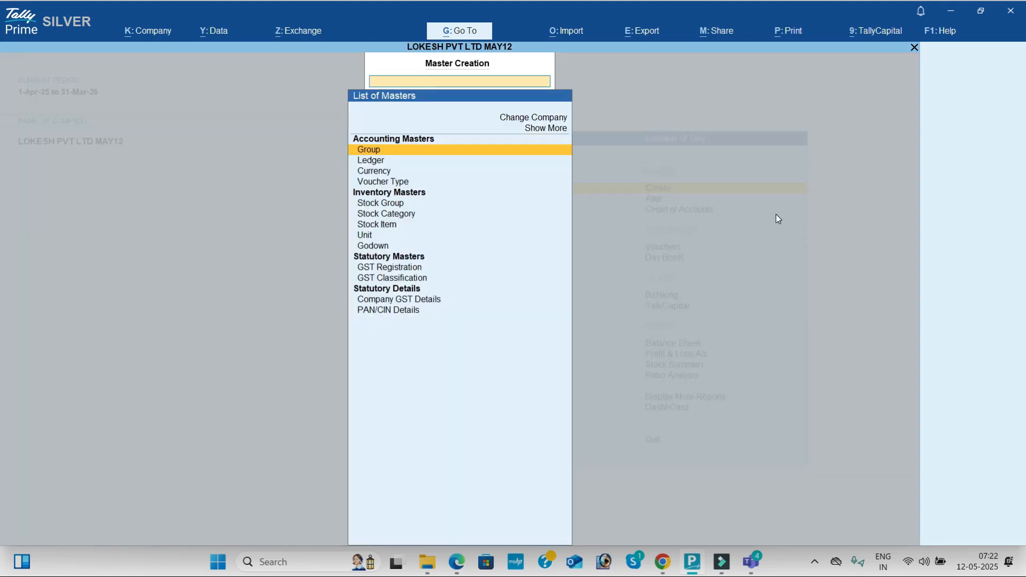
key(Down)
key(Return)
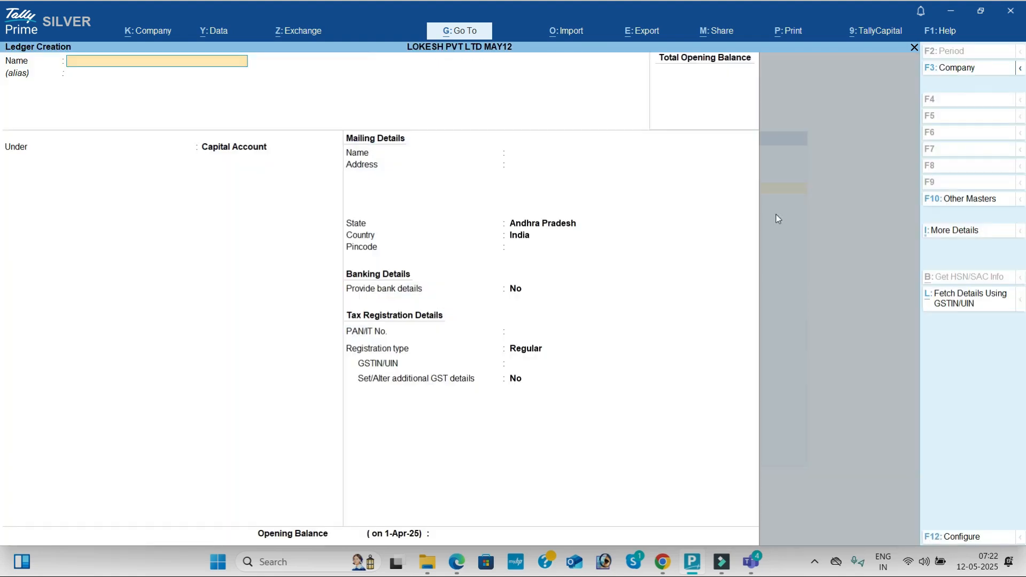
key(alt+Tab)
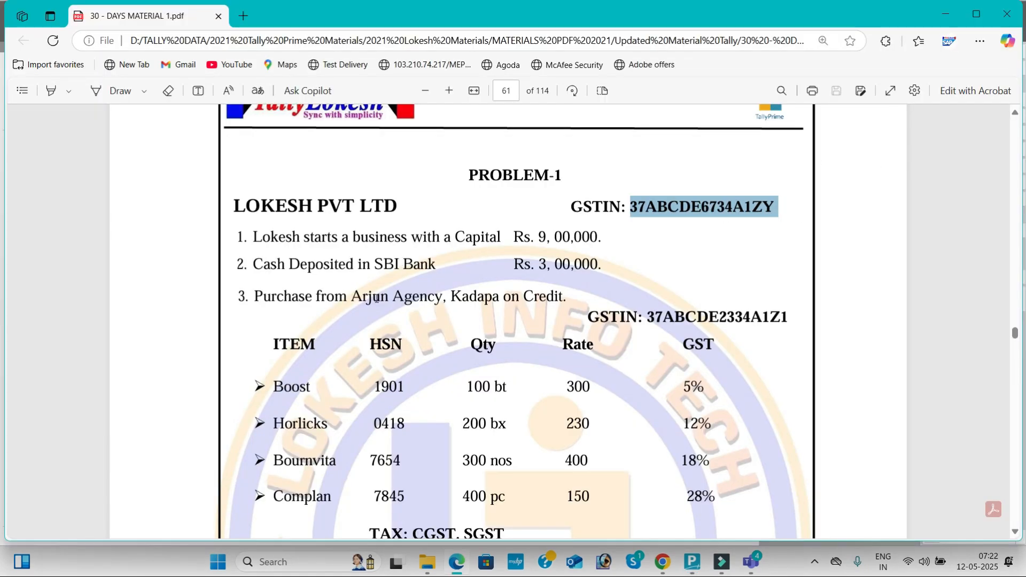
key(alt+Tab)
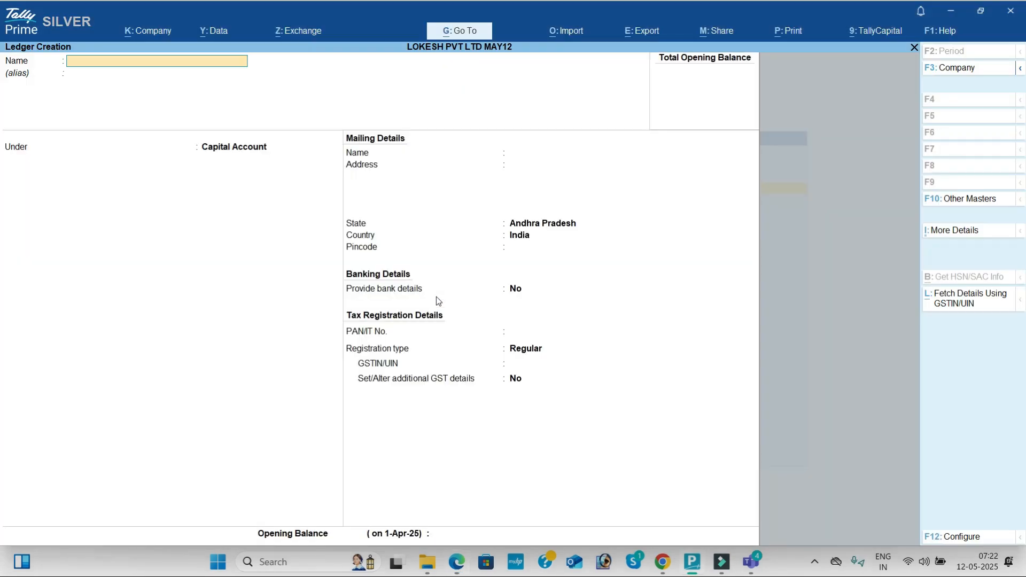
text(Capital)
key(Return)
key(Return)
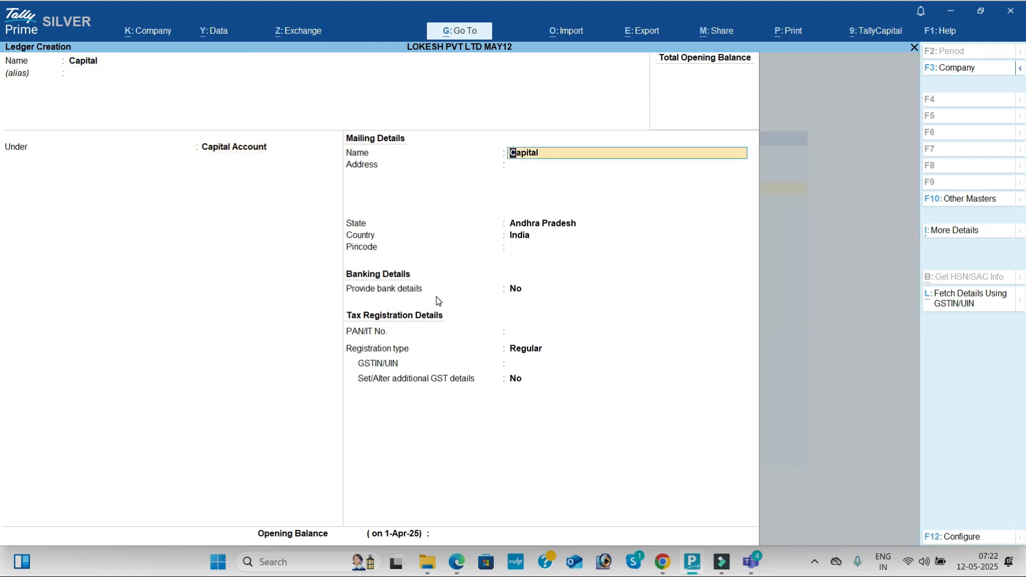
key(ctrl+a)
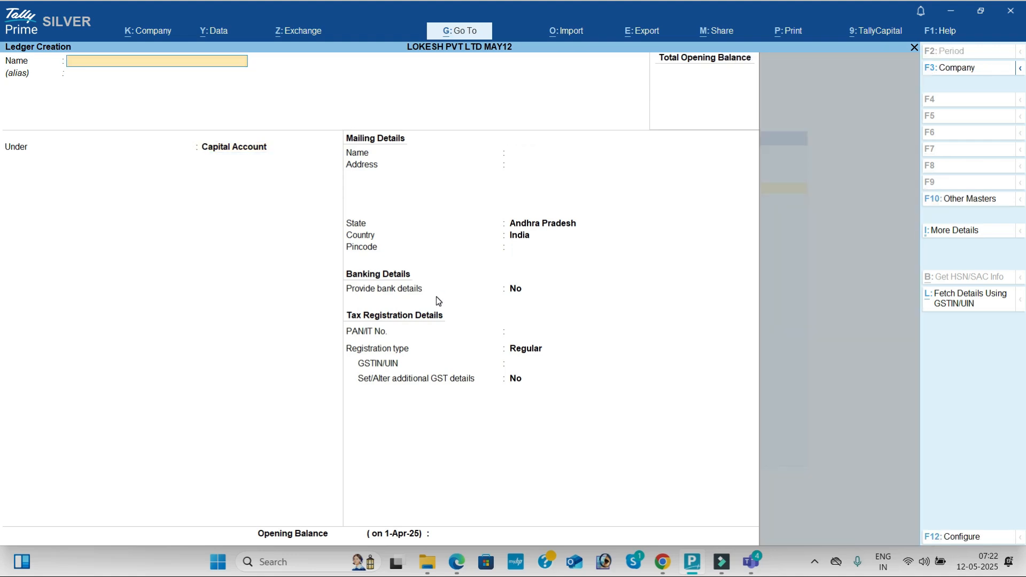
- Create a ledger named Sbi Bank under Bank Accounts, leaving the bank account details blank
text(Sbi Bank)
key(Return)
text(Bank)
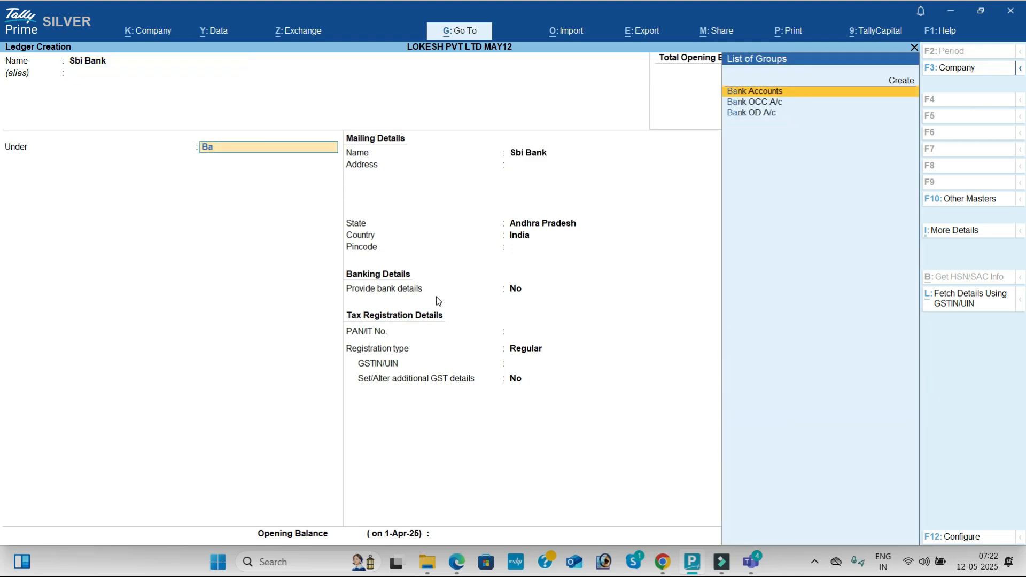
key(Return)
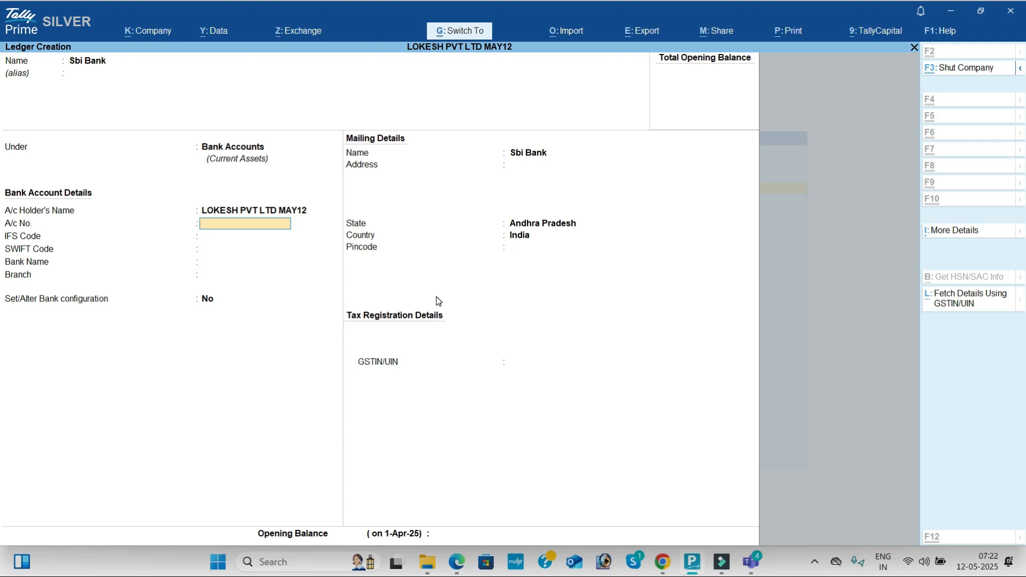
key(ctrl+a)
- Start a Purchase ledger under Purchase Accounts, keeping its ledger type and assessable value inclusion as Not Applicable
text(Purchas)
key(Return)
text(Pu)
key(Return)
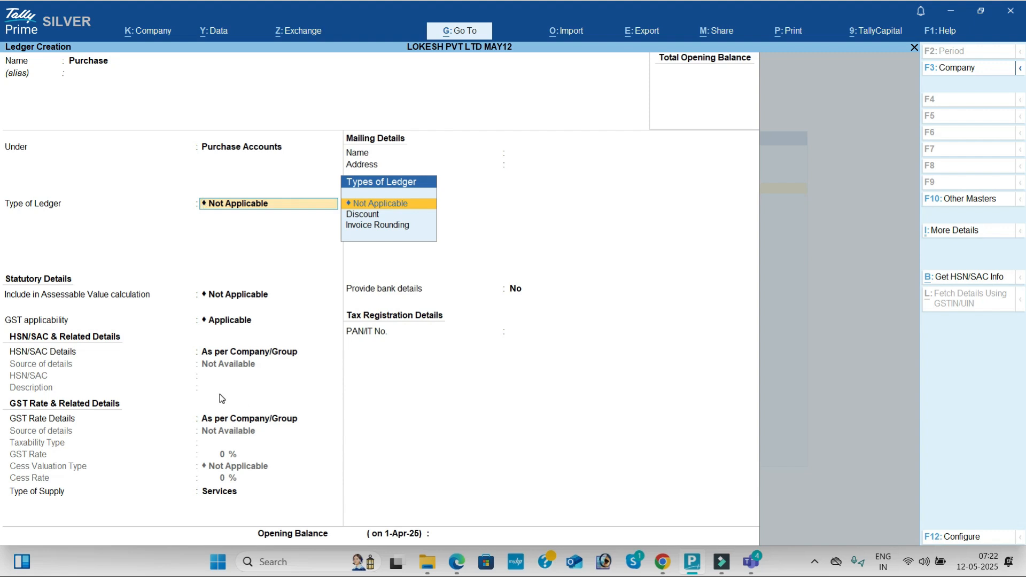
key(Return)
key(Return)
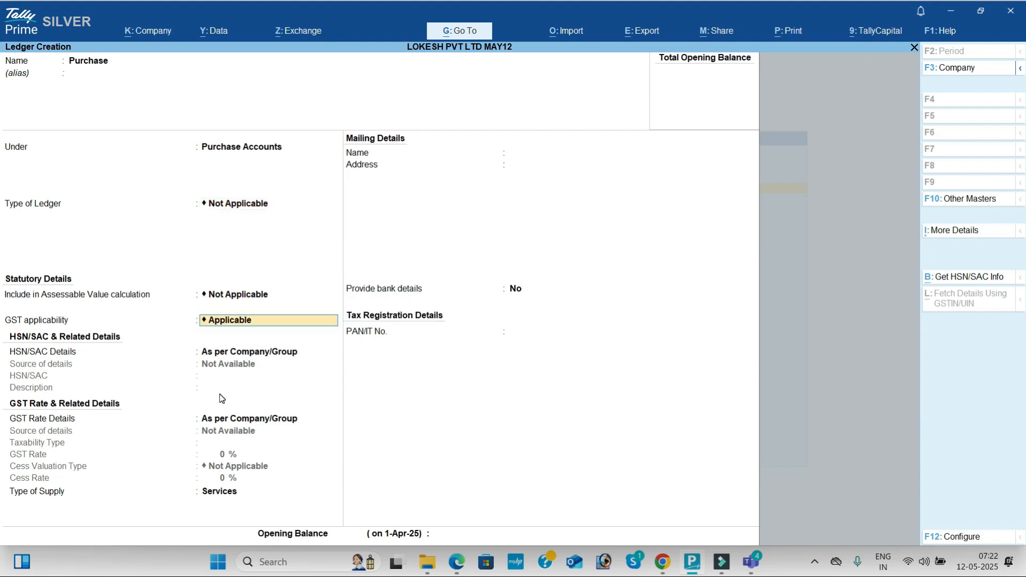
- Switch the Purchase ledger's GST applicability between Not Applicable and Applicable twice to compare the two, ending on Applicable
key(BackSpace)
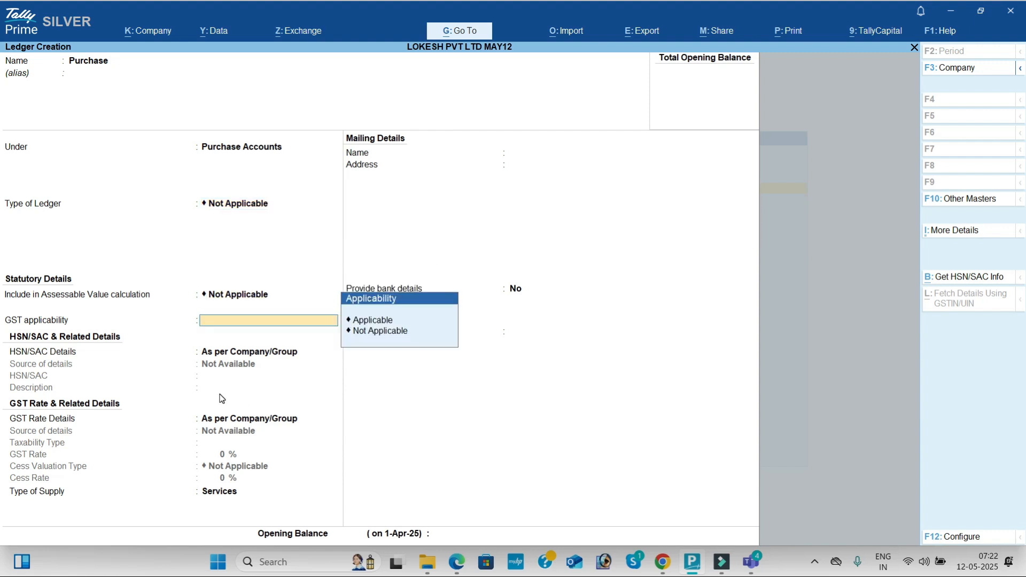
key(Down)
key(Return)
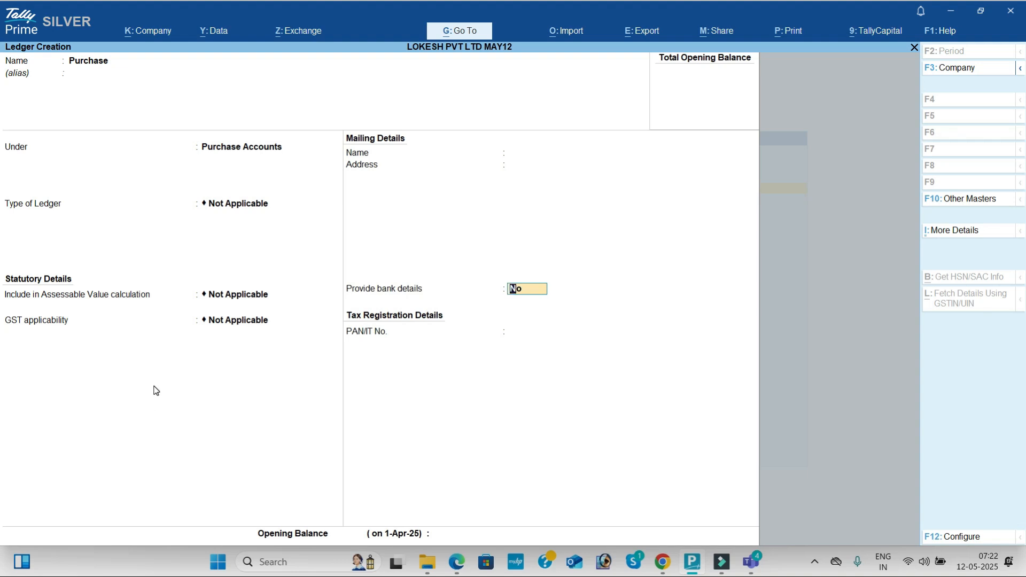
key(BackSpace)
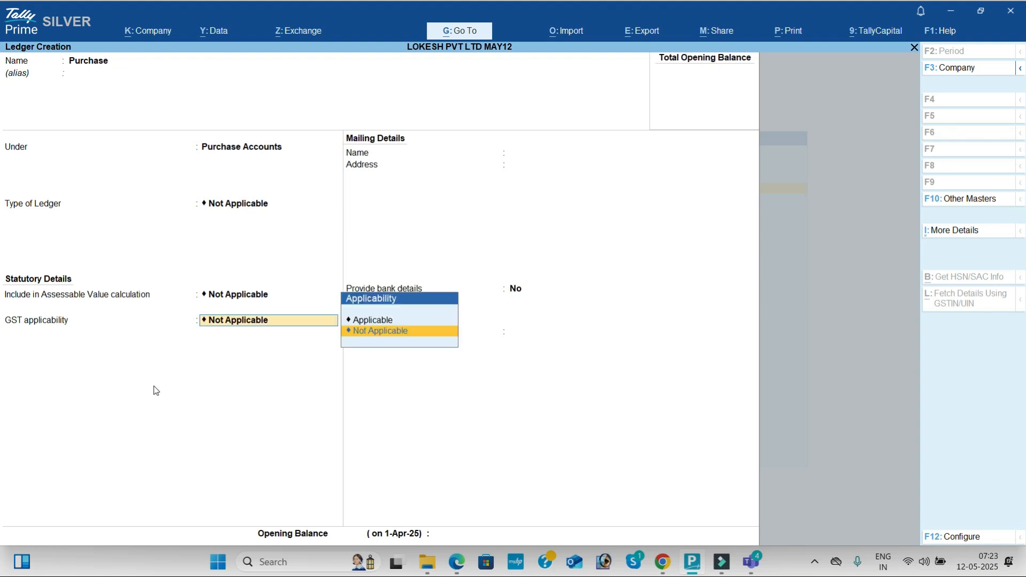
key(Up)
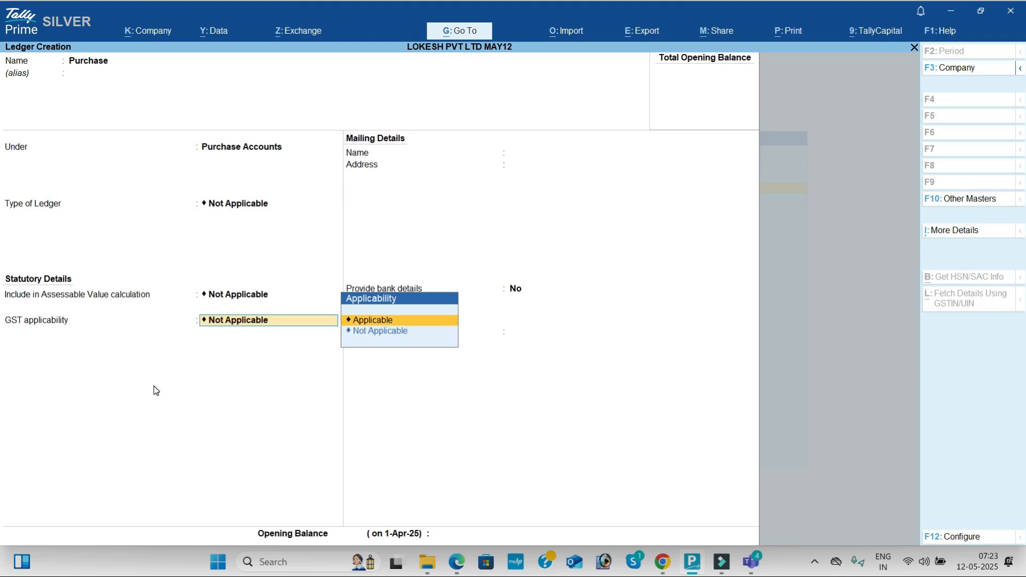
key(Return)
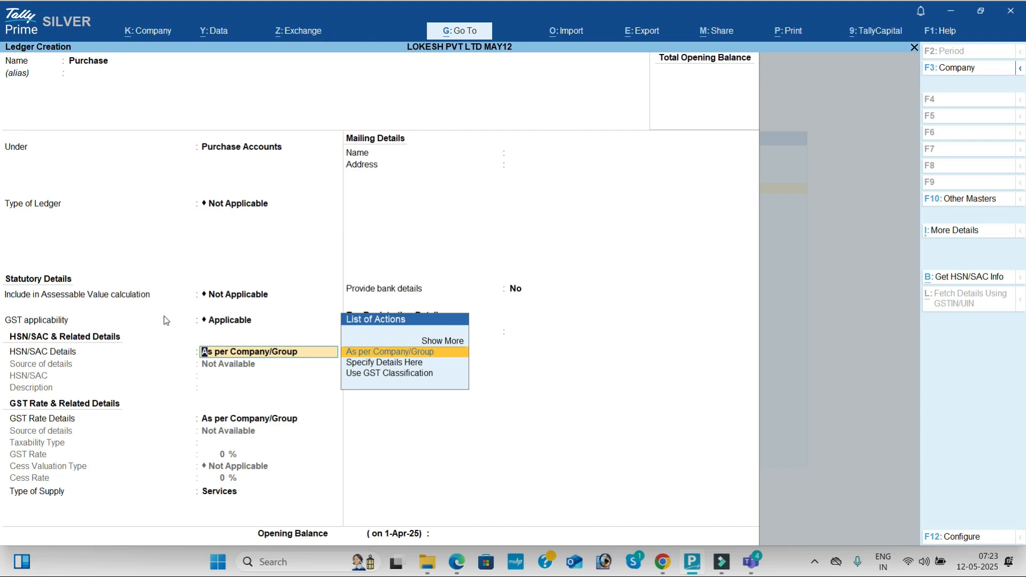
key(BackSpace)
key(Down)
key(Return)
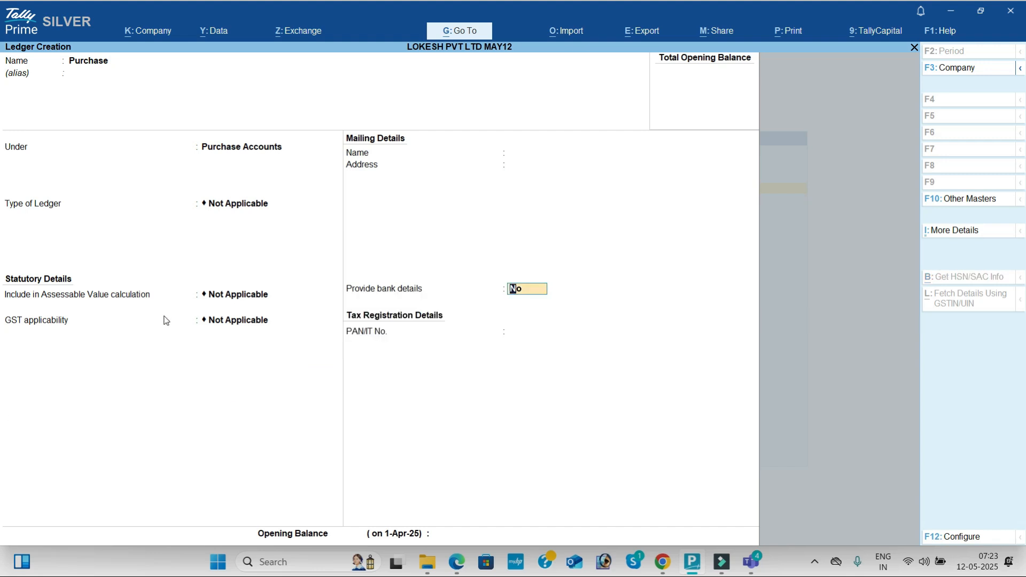
key(BackSpace)
key(Up)
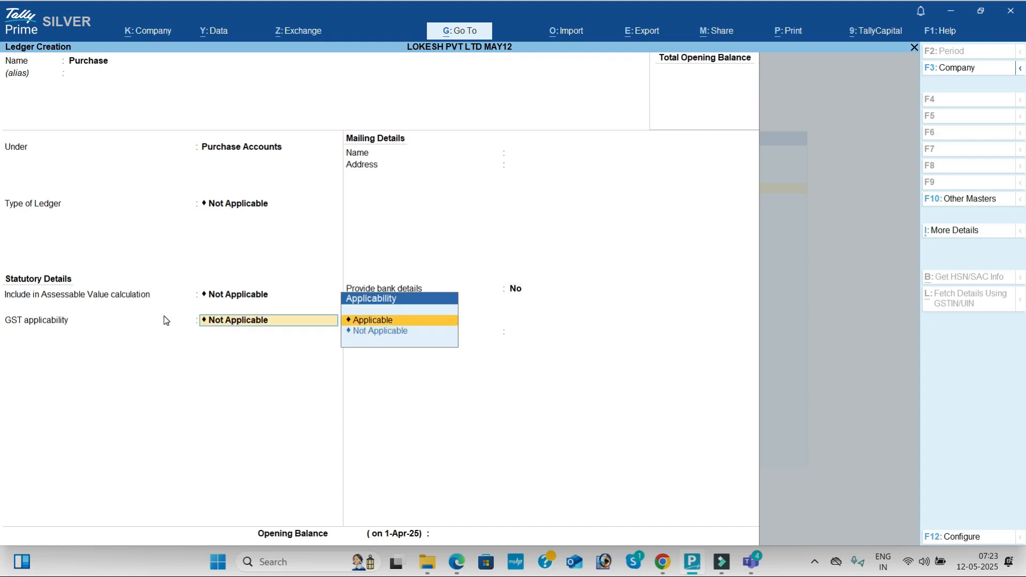
key(Return)
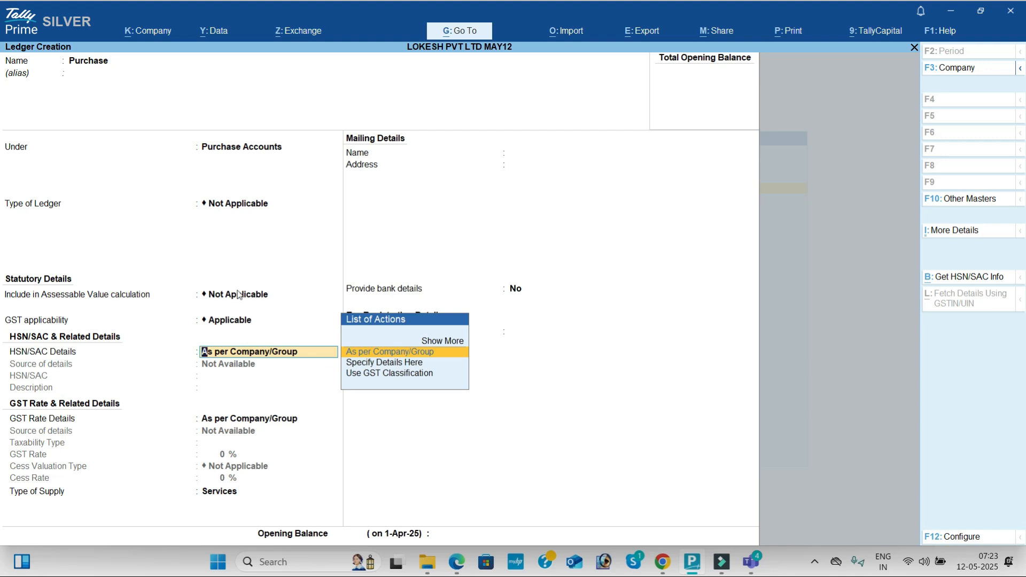
- Keep the Purchase ledger's HSN/SAC and GST rate details as per Company/Group, set its type of supply to Goods, and save it
key(Return)
key(Return)
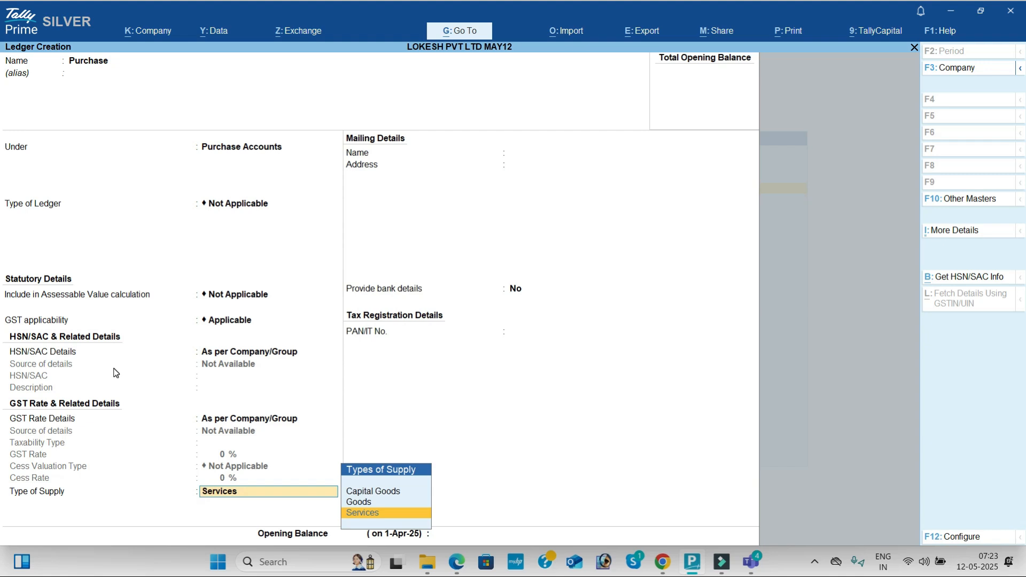
key(Up)
key(Return)
key(Return)
key(Return)
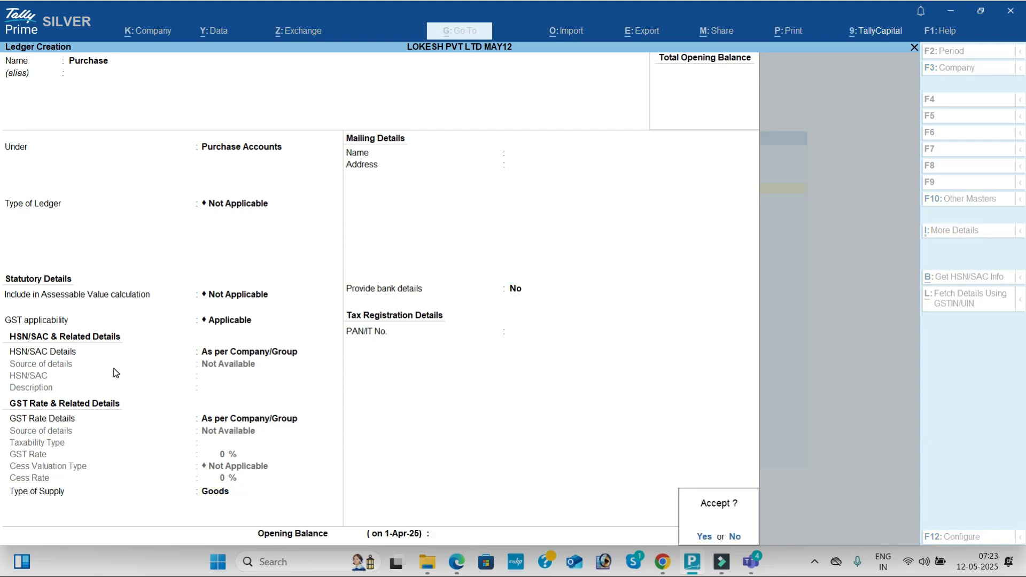
key(Return)
- Start a ledger named Arjun Agency, copied from the problem PDF, under Sundry Creditors with the same mailing name
key(alt+Tab)
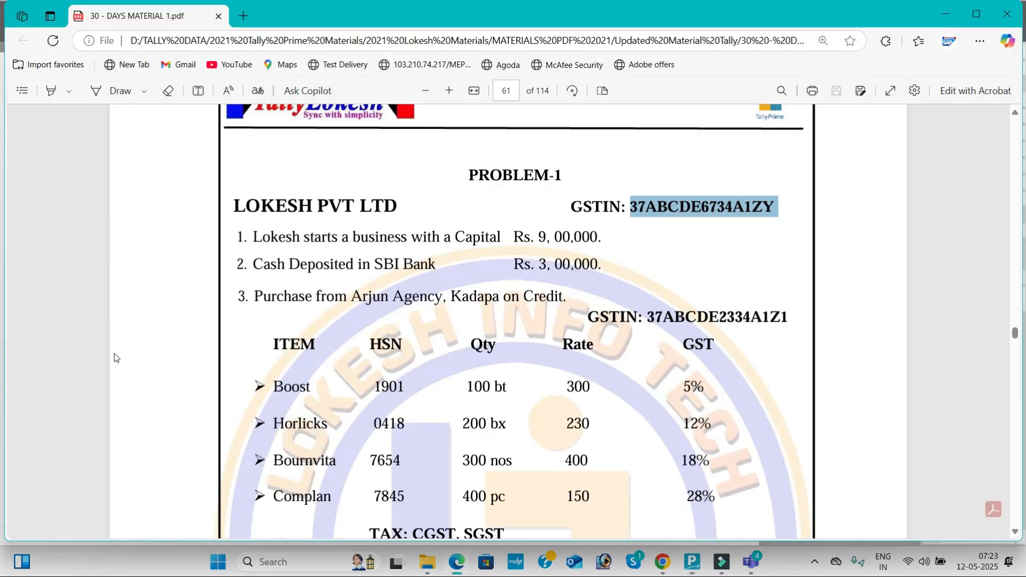
drag(352, 296, 437, 303)
key(ctrl+c)
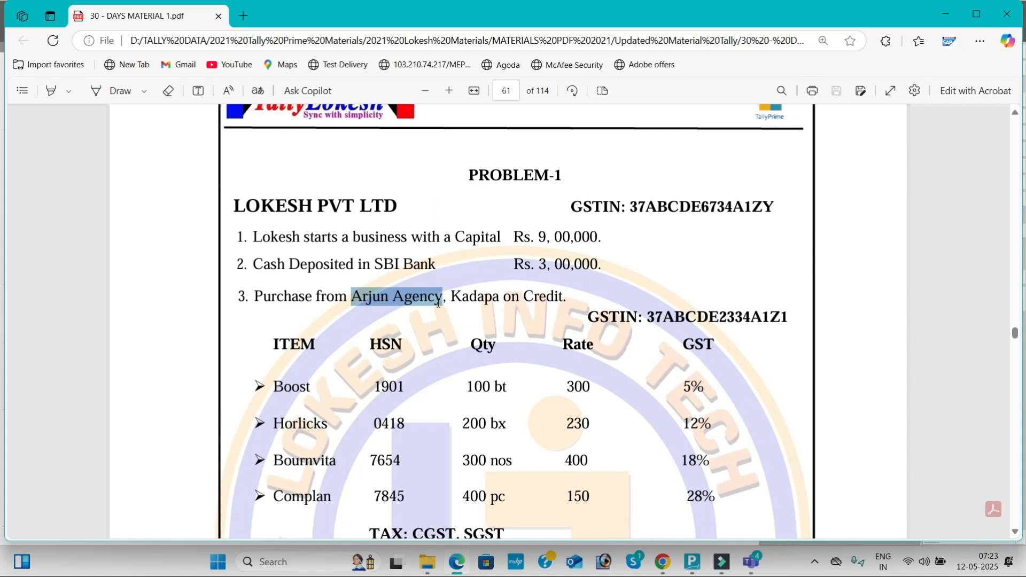
key(alt+Tab)
key(ctrl+alt+v)
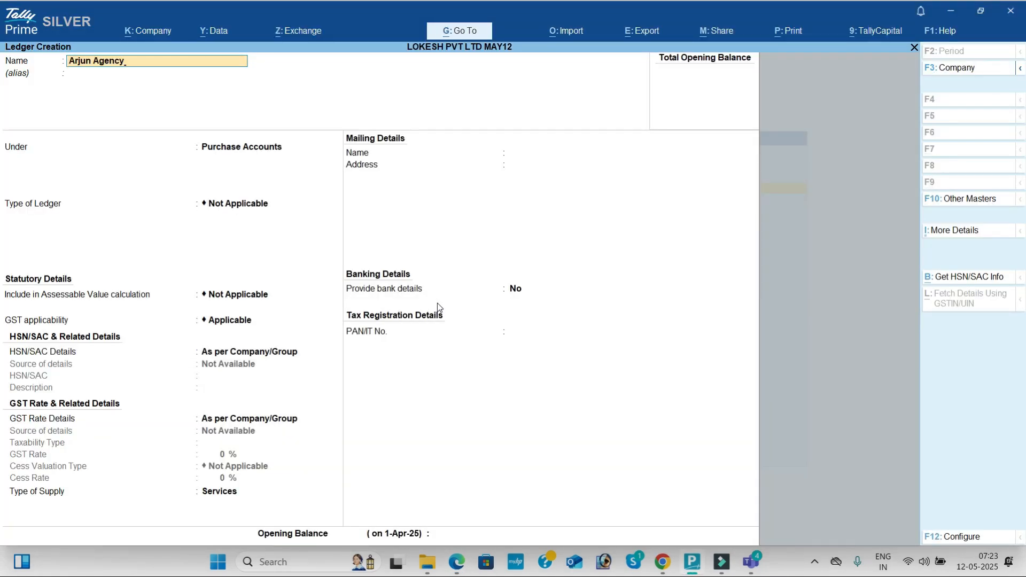
key(Return)
key(Return)
text(Sun)
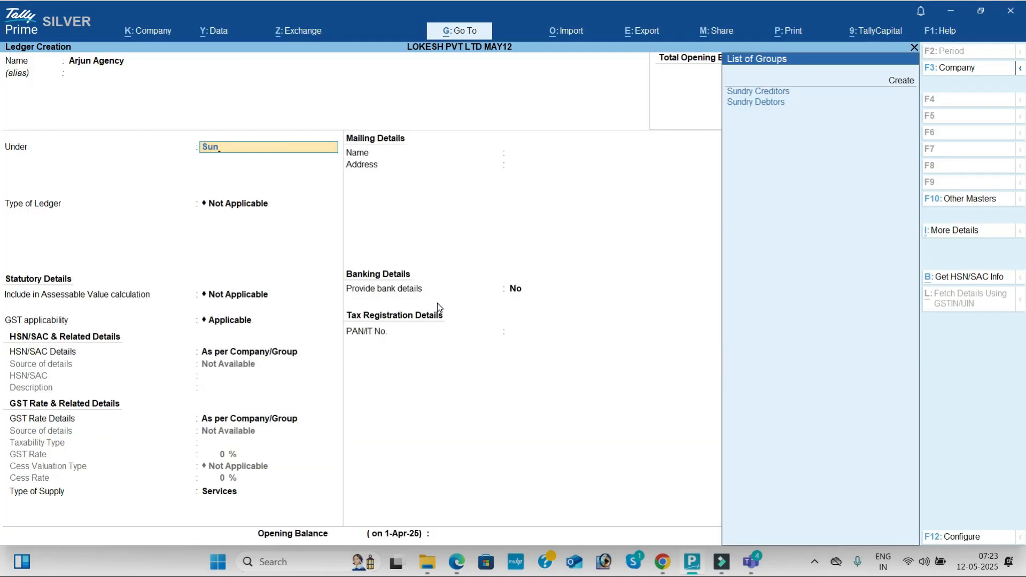
key(Down)
key(Up)
key(Return)
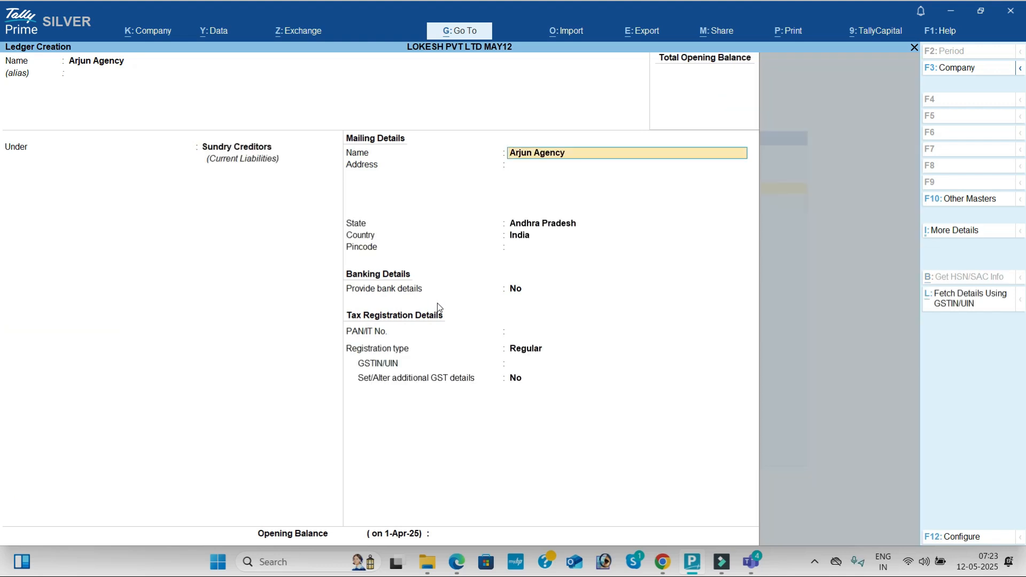
key(Return)
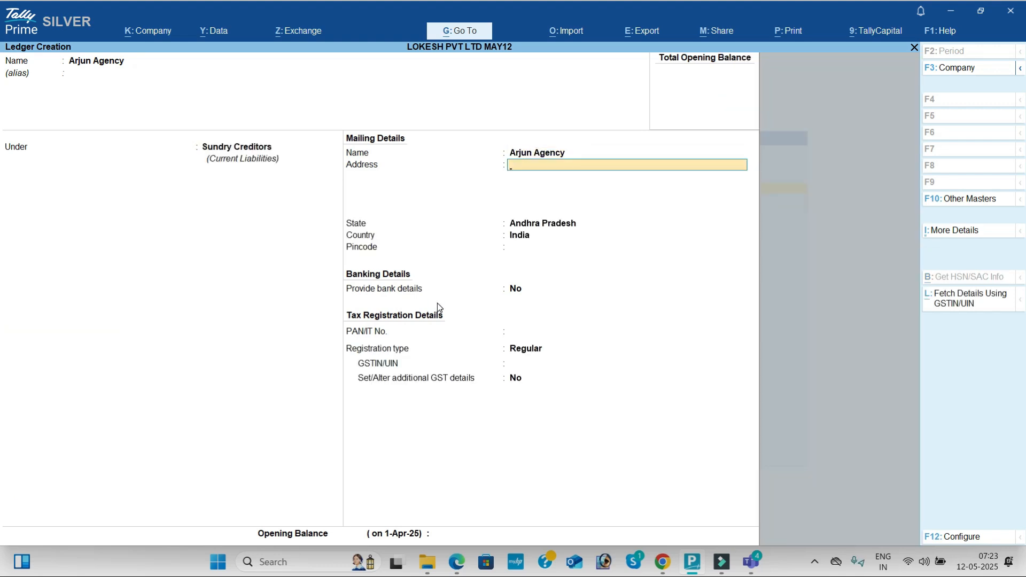
- Fill in Arjun Agency's mailing address on one line, using the town given in the problem PDF
key(alt+Tab)
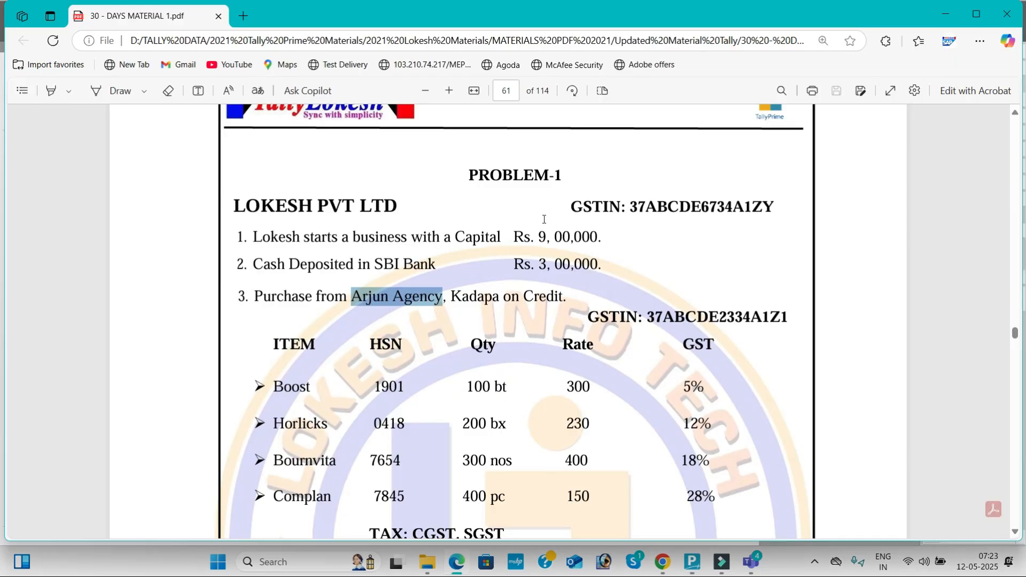
drag(450, 297, 486, 302)
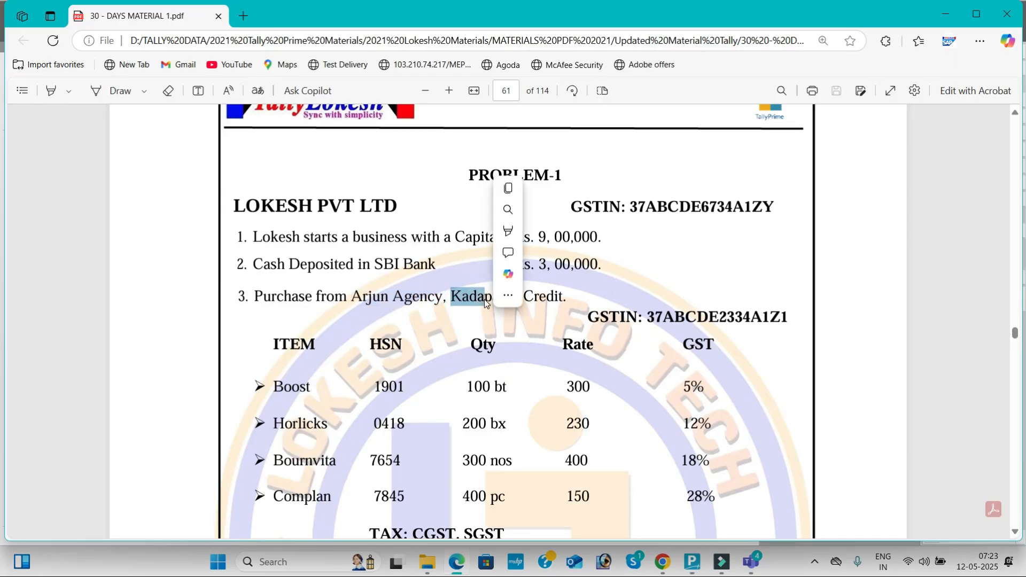
key(alt+Tab)
text(#108/45,Rk Angar)
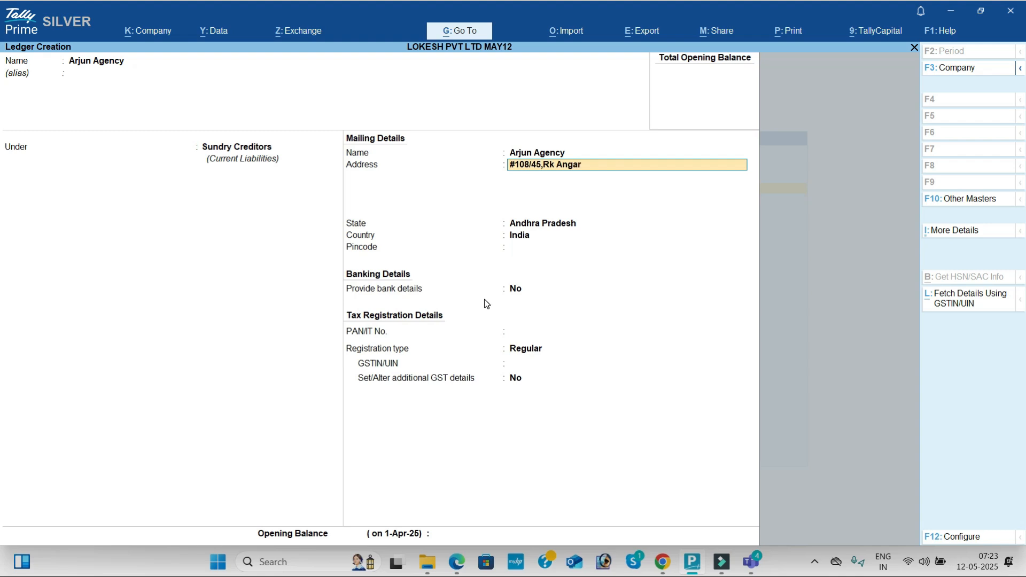
key(BackSpace)
key(BackSpace)
key(BackSpace)
key(BackSpace)
key(BackSpace)
text(a)
key(BackSpace)
text(Nagar , Kadapa -51600)
key(Return)
key(Return)
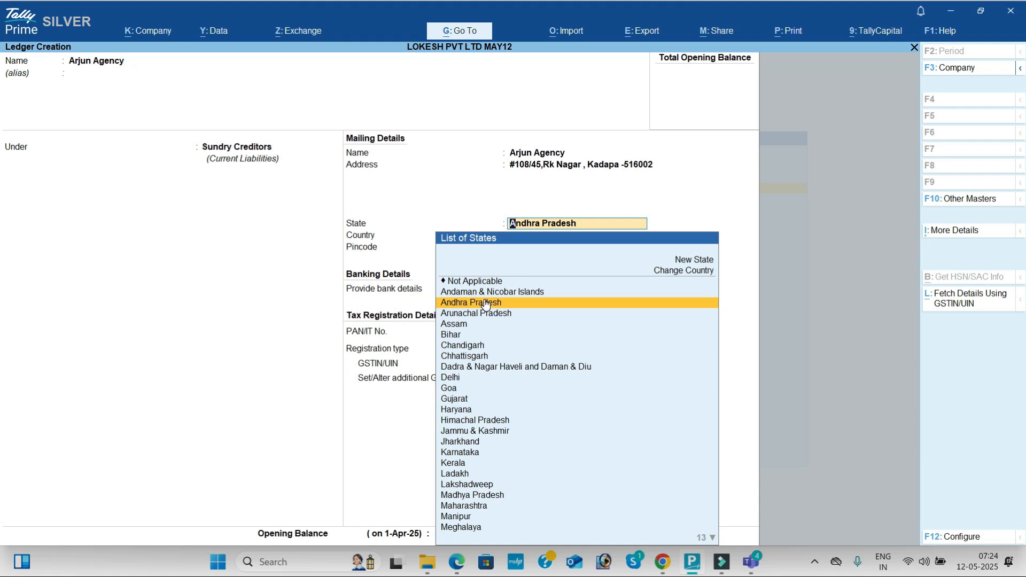
- Copy Arjun Agency's GSTIN from the problem PDF and keep the ledger's state as Andhra Pradesh, leaving the pincode blank
key(alt+Tab)
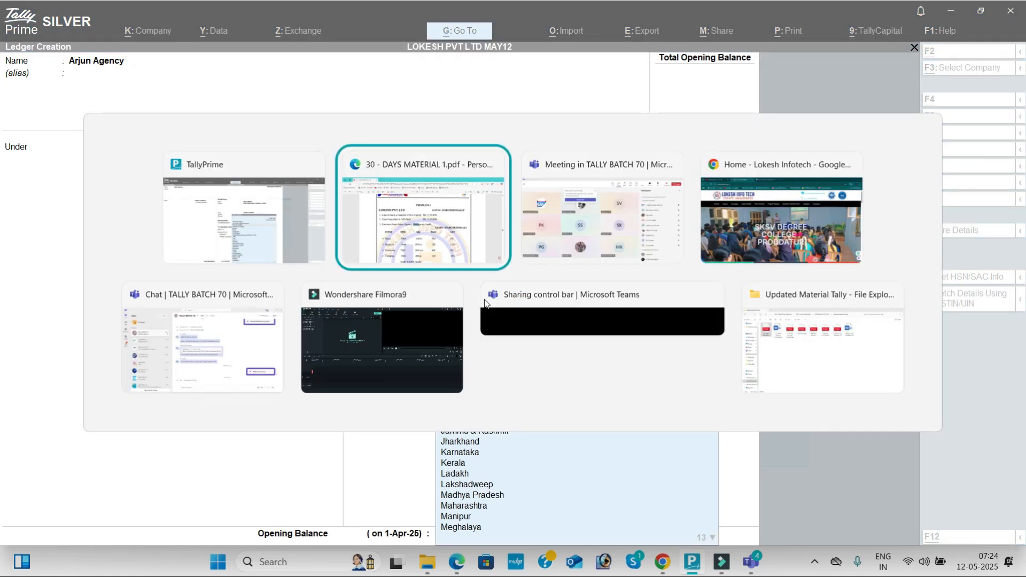
drag(648, 317, 786, 320)
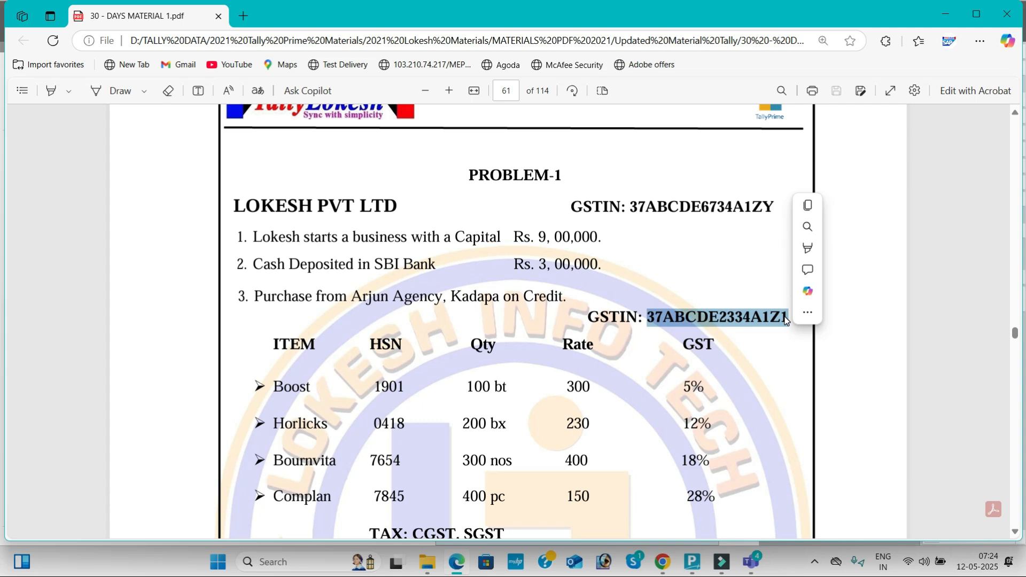
key(ctrl+c)
key(alt+Tab)
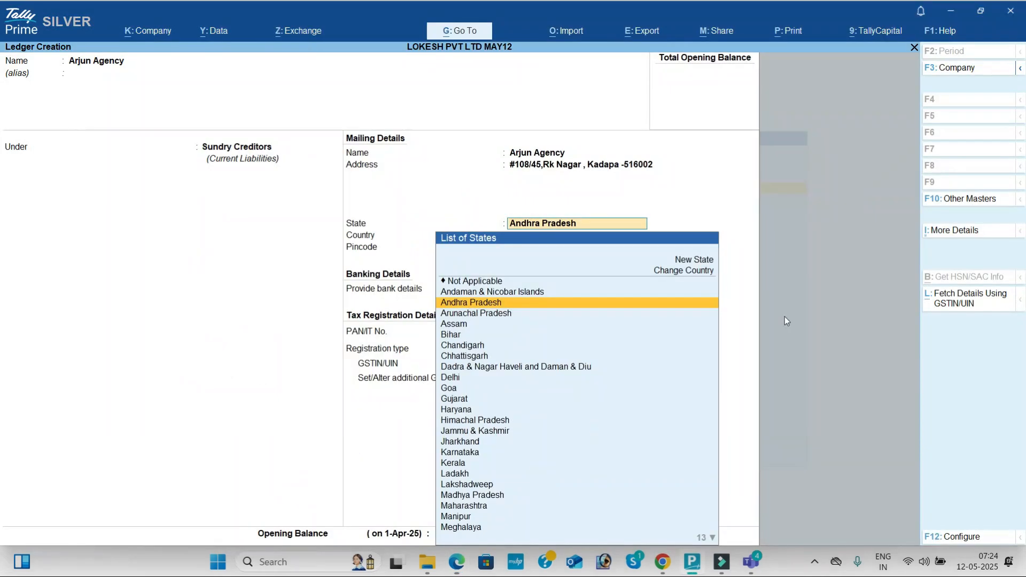
key(Return)
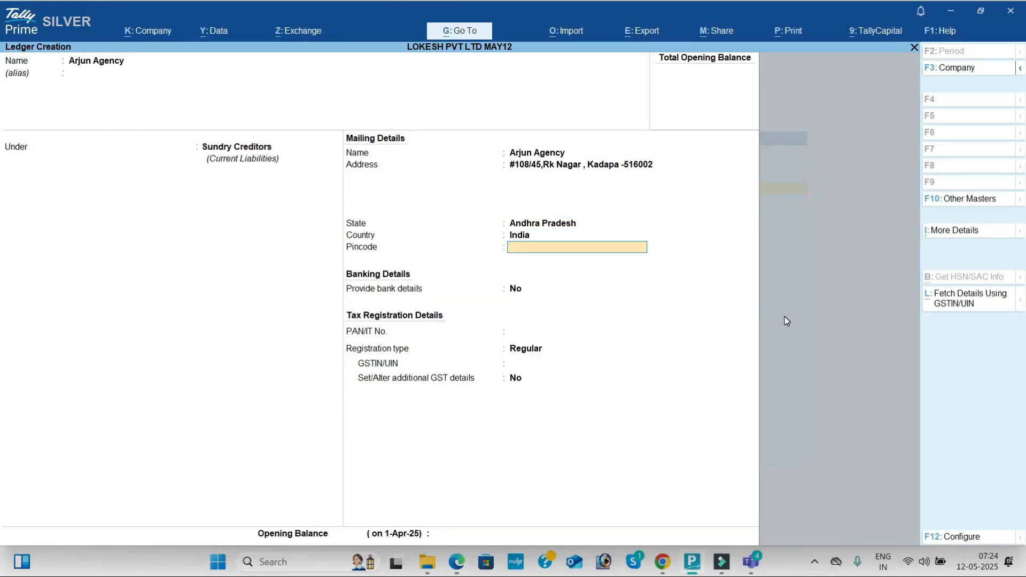
key(BackSpace)
key(BackSpace)
key(Return)
key(Return)
key(Return)
key(Return)
- Keep Arjun Agency's registration type as Regular, paste the copied GSTIN into the GSTIN/UIN field, and save the ledger
key(Up)
key(Down)
key(Down)
key(Up)
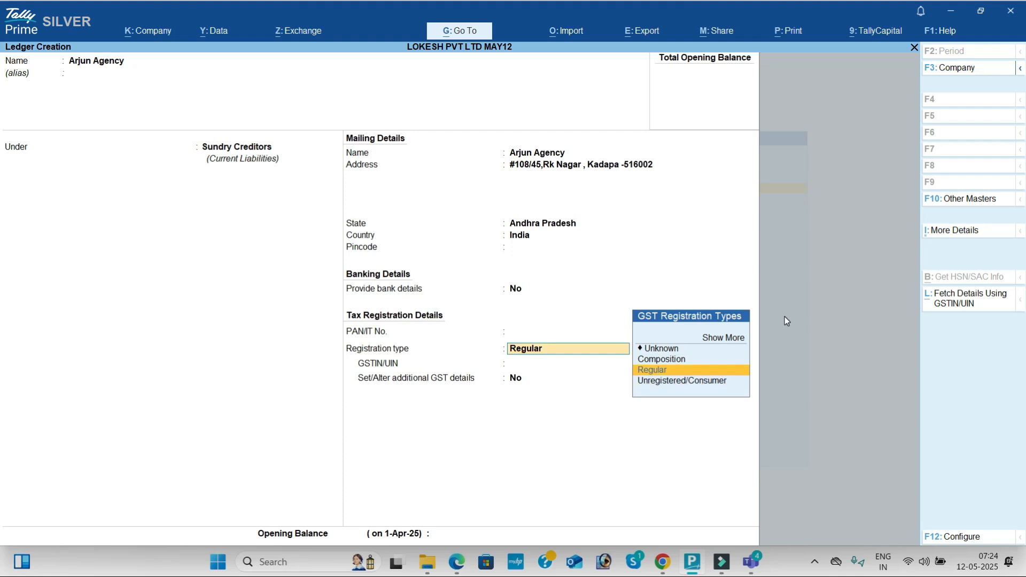
key(Return)
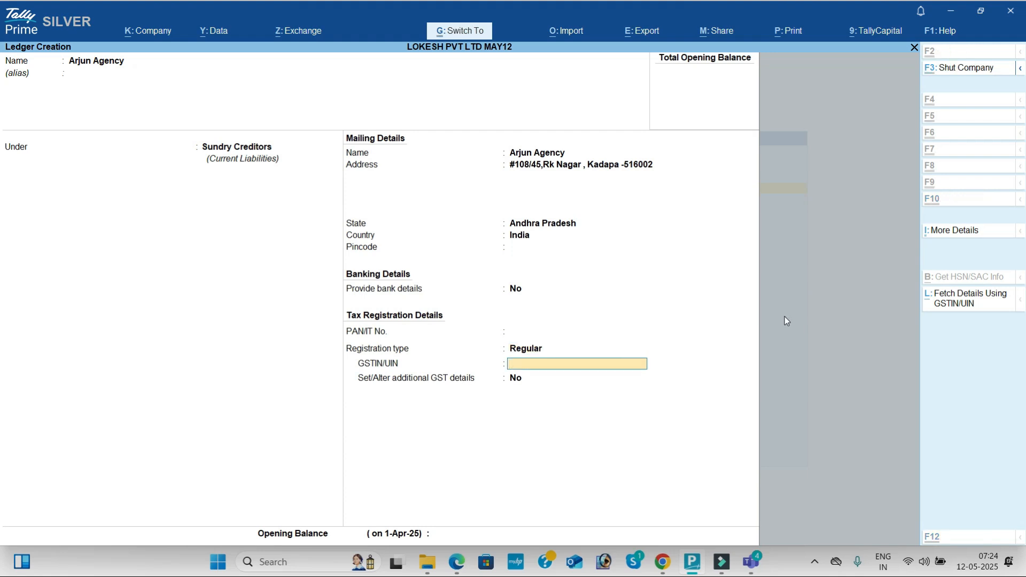
key(ctrl+v)
key(Return)
key(Return)
key(Return)
key(Return)
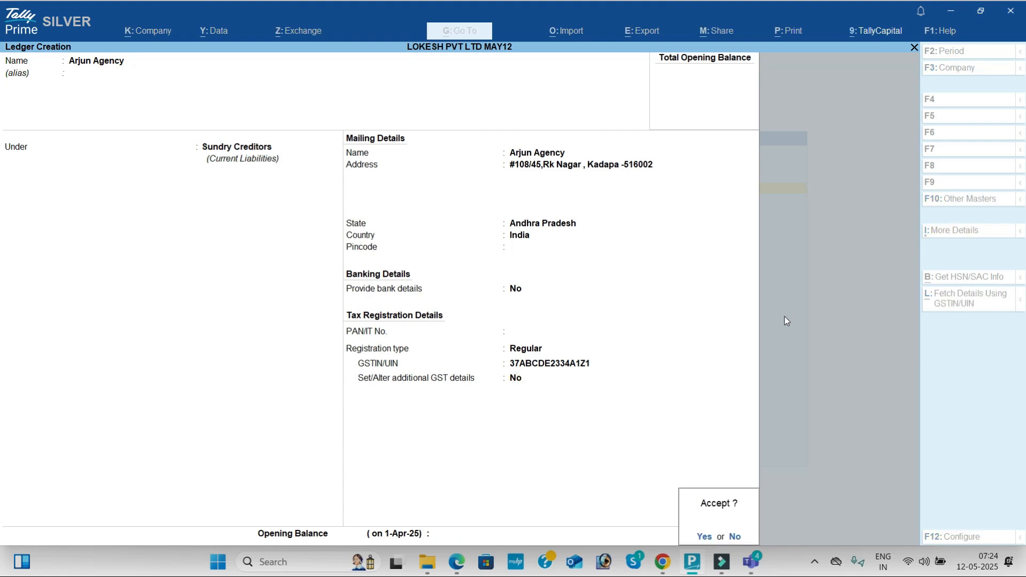
key(Return)
- Check transaction 4 in the problem PDF and start a Sales ledger under Sales Accounts with ledger type Not Applicable
key(alt+Tab)
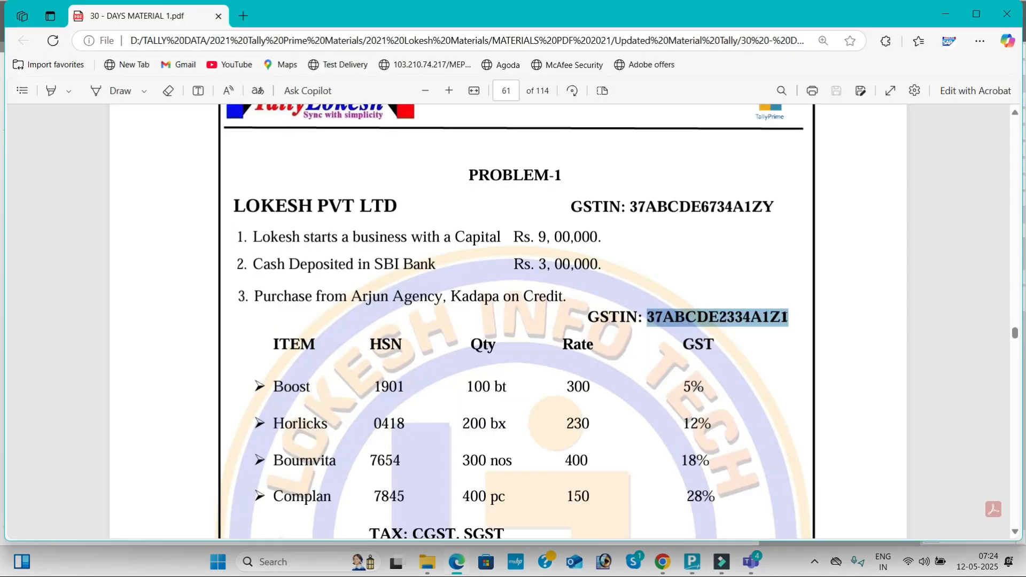
scroll(785, 317, down, 5)
scroll(784, 317, down, 2)
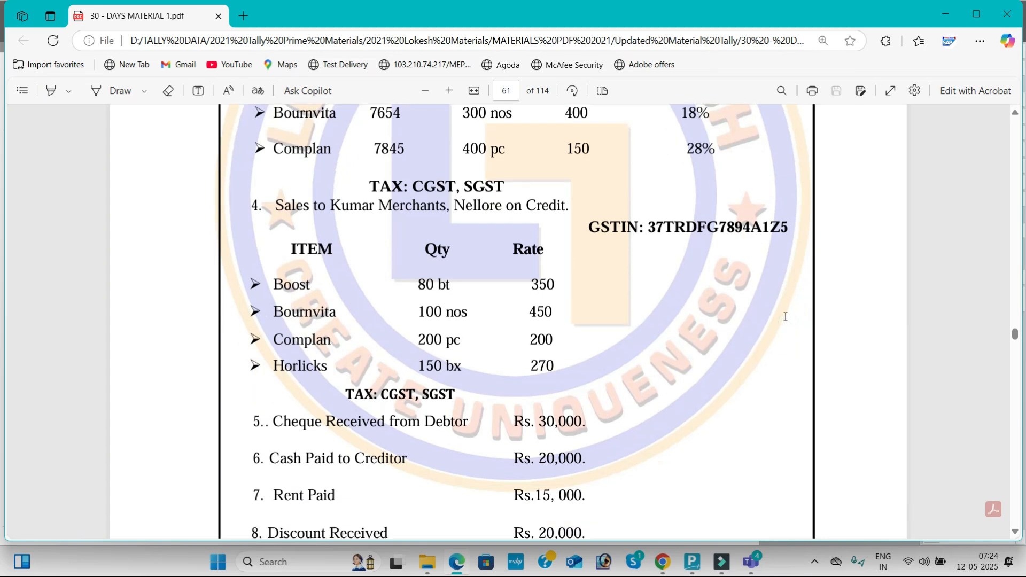
key(alt+Tab)
text(Sales)
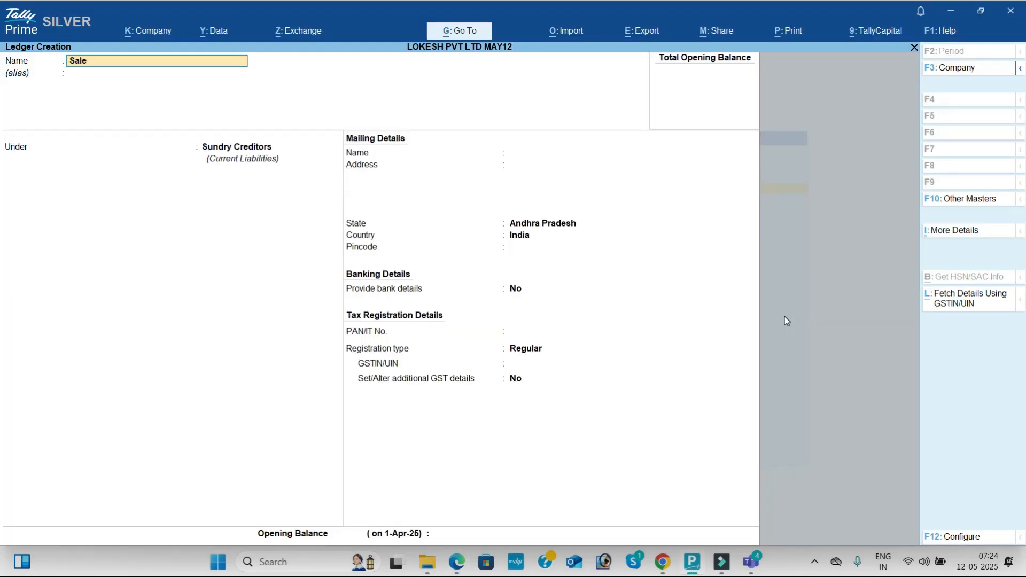
key(Return)
key(Return)
text(sa)
key(Return)
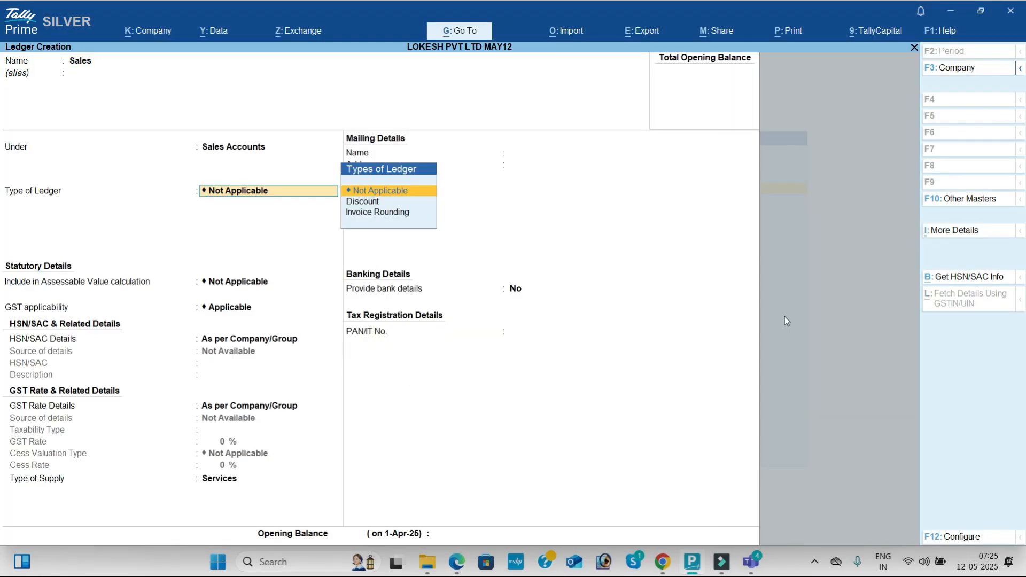
key(Return)
key(Return)
- Set the Sales ledger's GST applicability to Not Applicable
key(BackSpace)
key(Down)
key(Down)
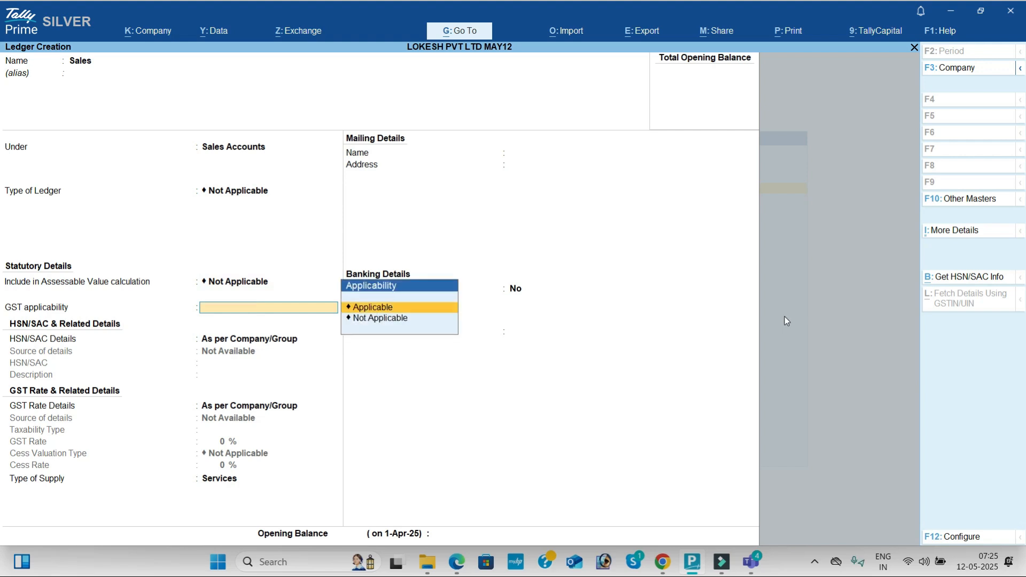
key(Return)
key(BackSpace)
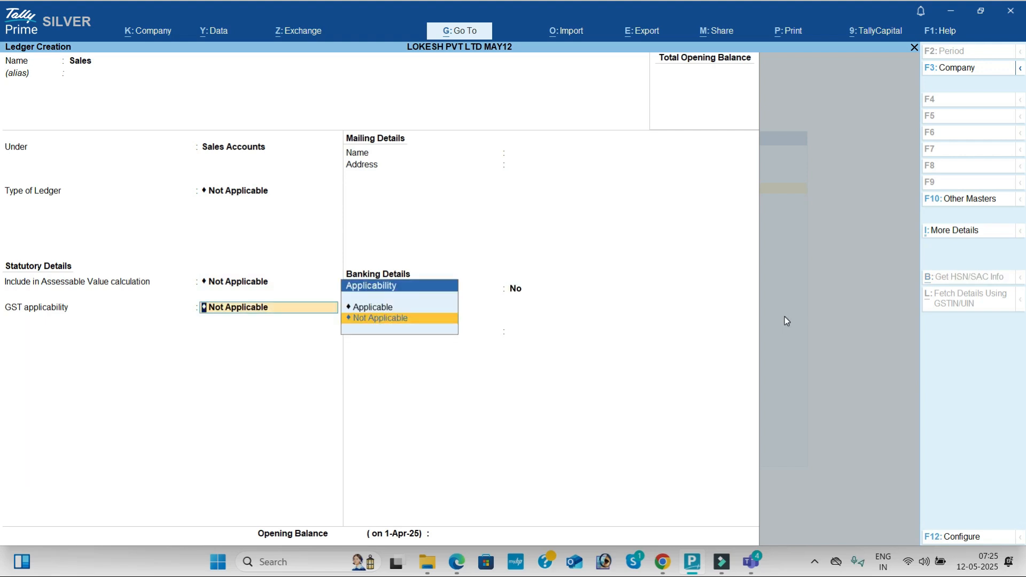
- Set the Sales ledger's GST applicability to Applicable and its type of supply to Goods, and save the ledger
key(Up)
key(Return)
key(Return)
key(Return)
key(Return)
key(BackSpace)
key(Up)
key(Return)
key(Return)
key(Return)
key(Return)
- Start a ledger named Kumar Merchants, copied from transaction 4 in the problem PDF, under Sundry Debtors
key(alt+Tab)
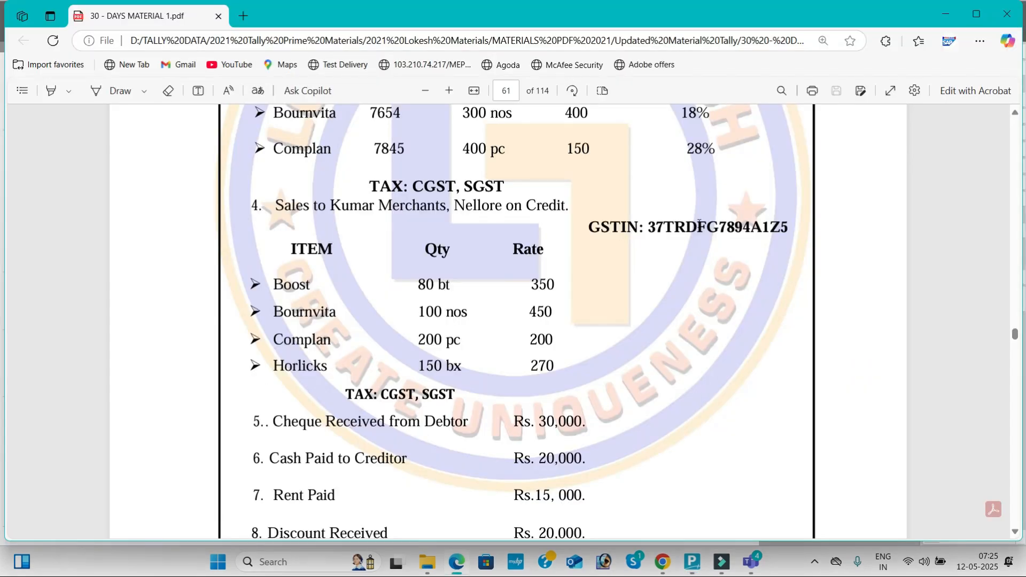
drag(330, 205, 444, 210)
key(ctrl+c)
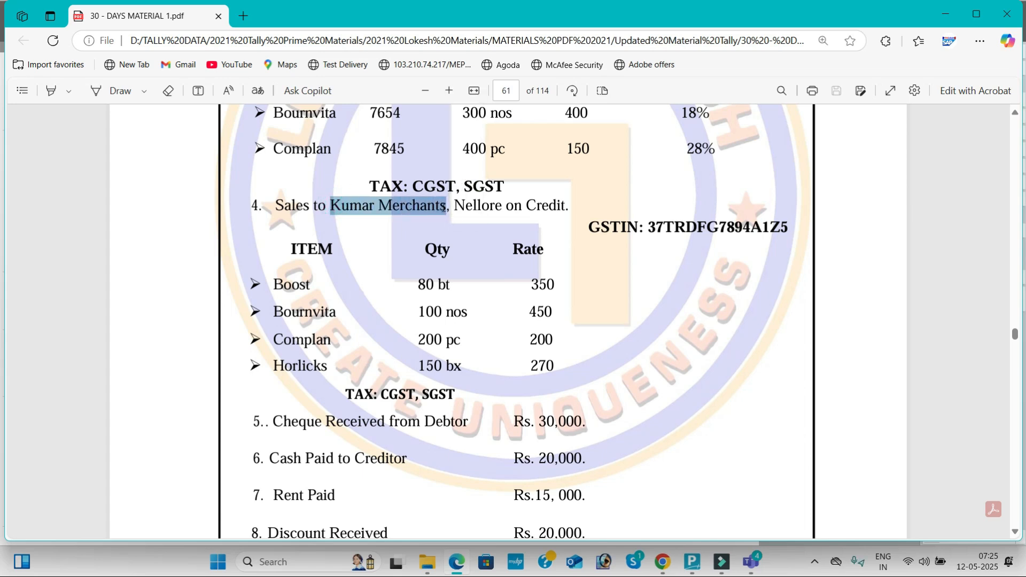
key(alt+Tab)
key(ctrl+v)
key(Return)
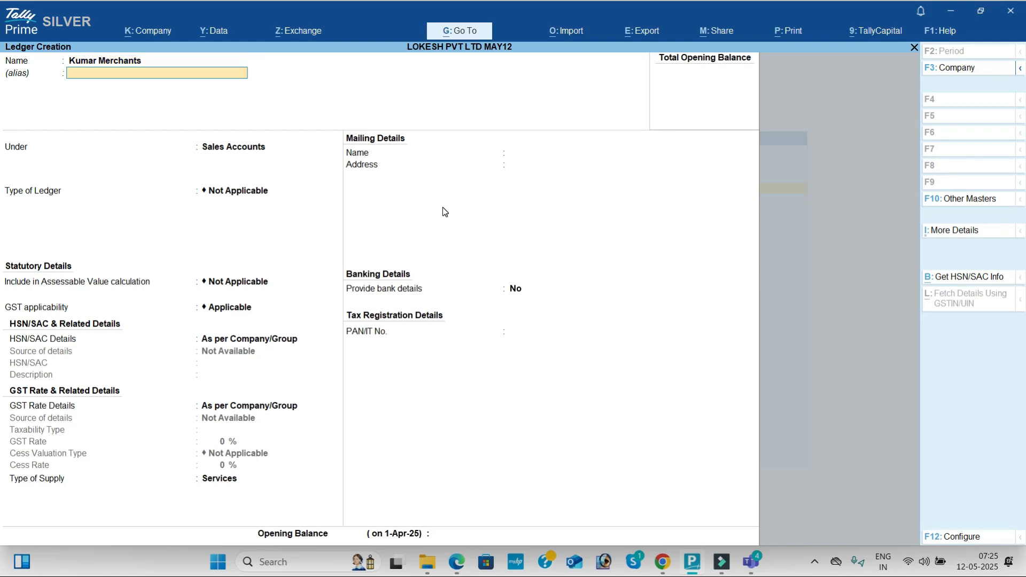
key(Return)
text(Sun)
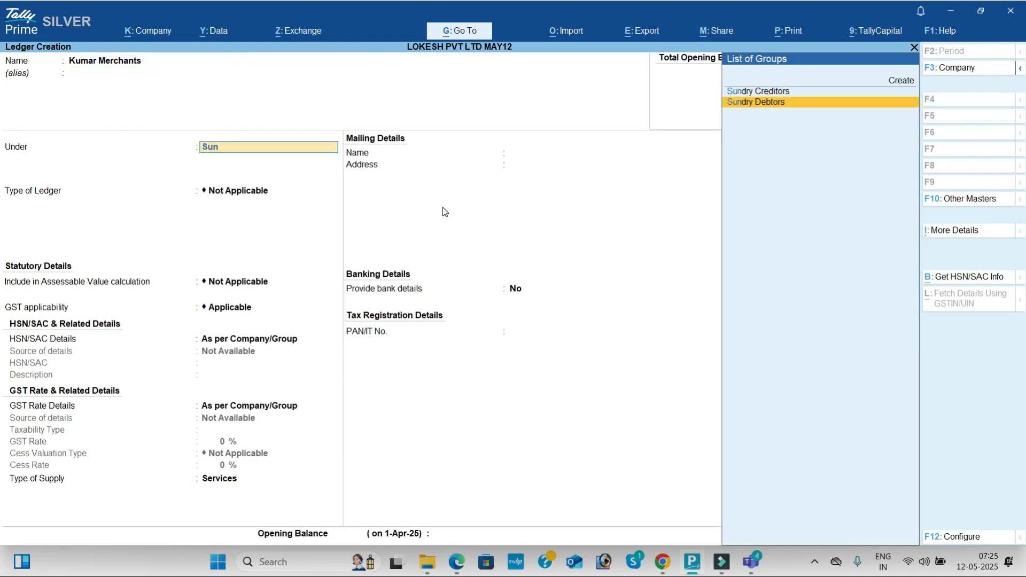
key(Return)
- Leave Kumar Merchants' address, pincode and PAN blank, keeping Andhra Pradesh as the state and Regular as the registration type
key(Return)
key(Return)
key(Return)
key(Return)
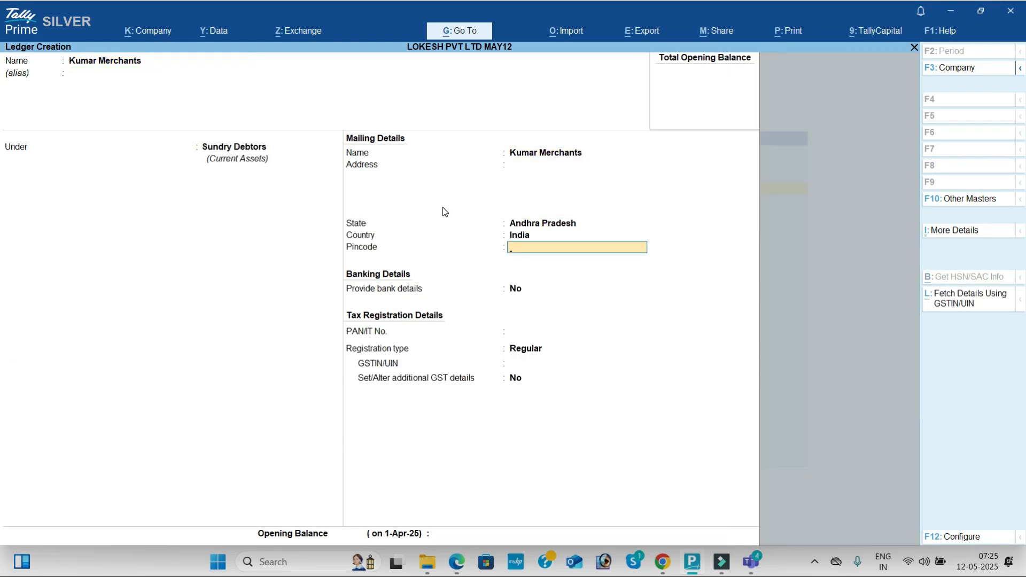
key(Return)
key(Return)
key(Return)
key(Return)
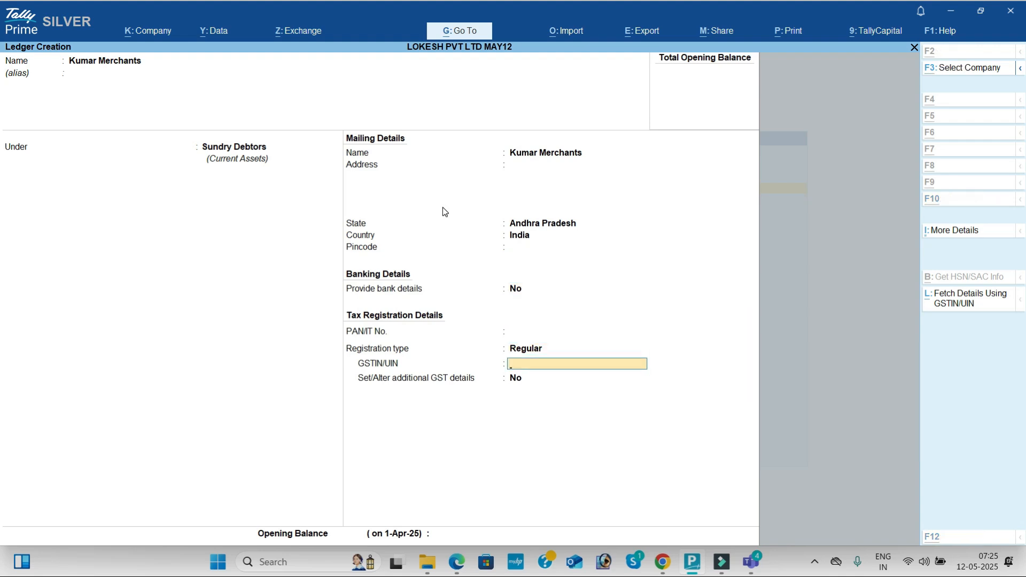
- Copy Kumar Merchants' GSTIN from transaction 4 in the problem PDF into the ledger's GSTIN/UIN and save the ledger
key(alt+Tab)
drag(650, 224, 780, 229)
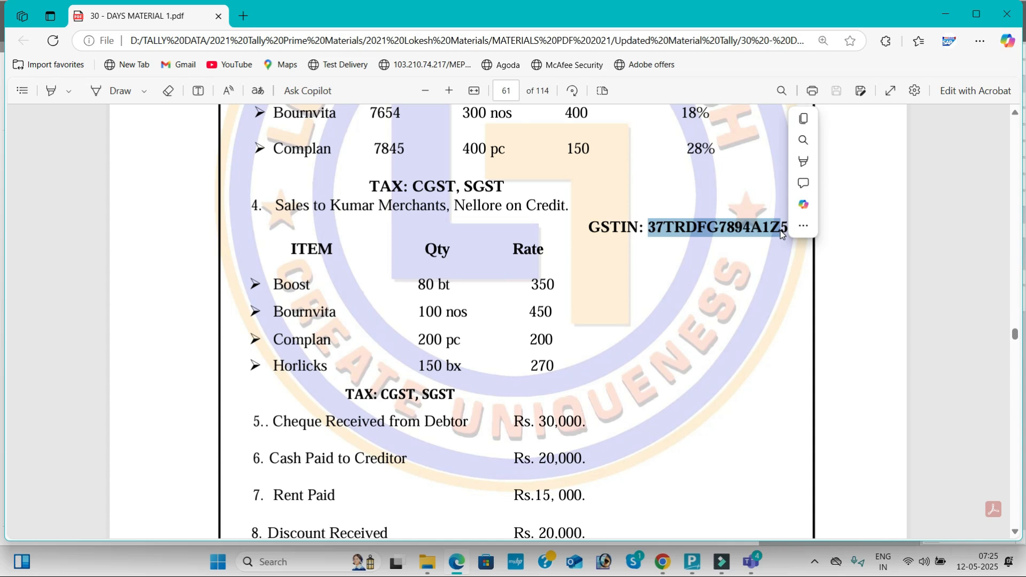
key(ctrl+c)
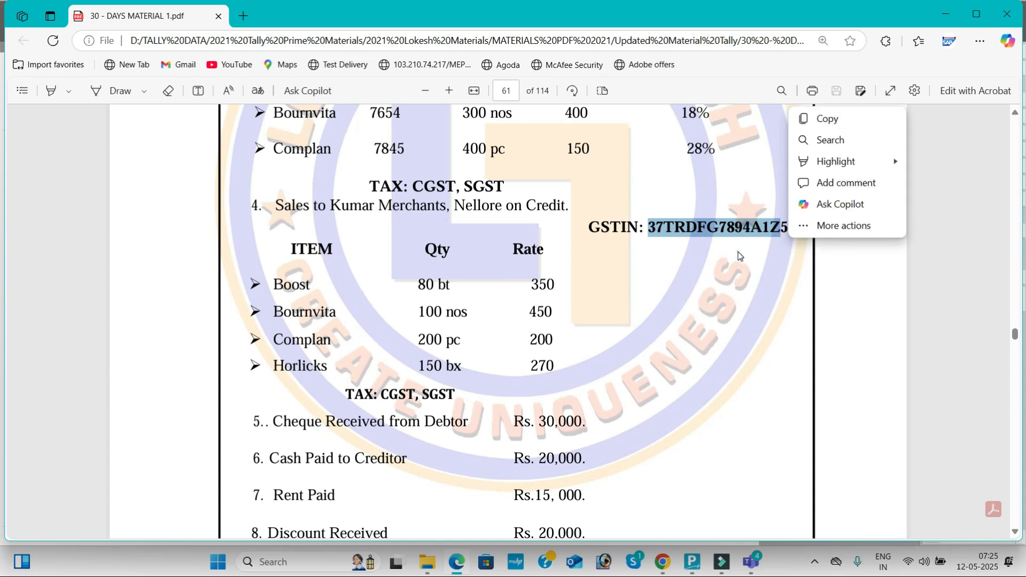
click(653, 219)
drag(650, 223, 790, 228)
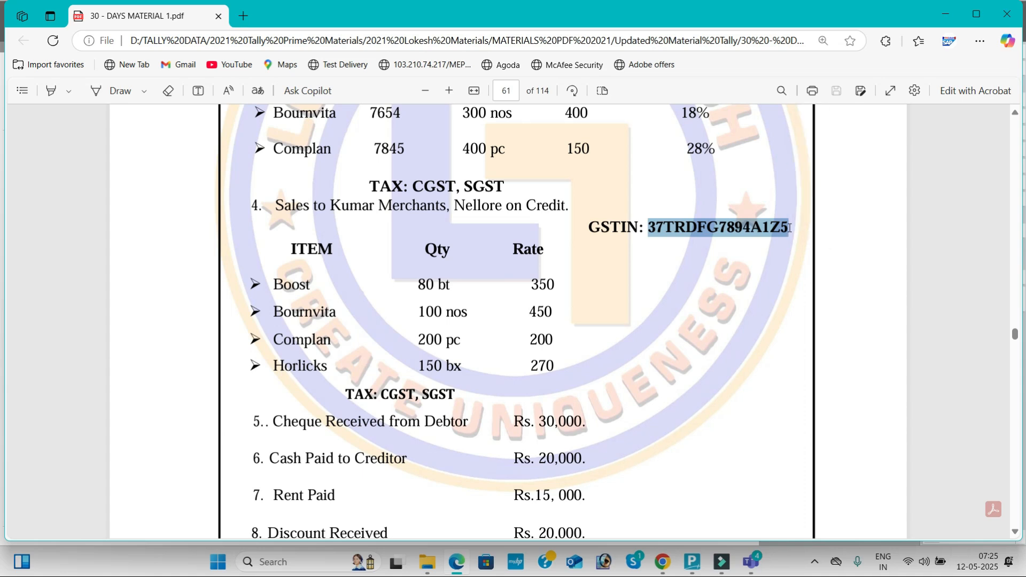
key(alt+Tab)
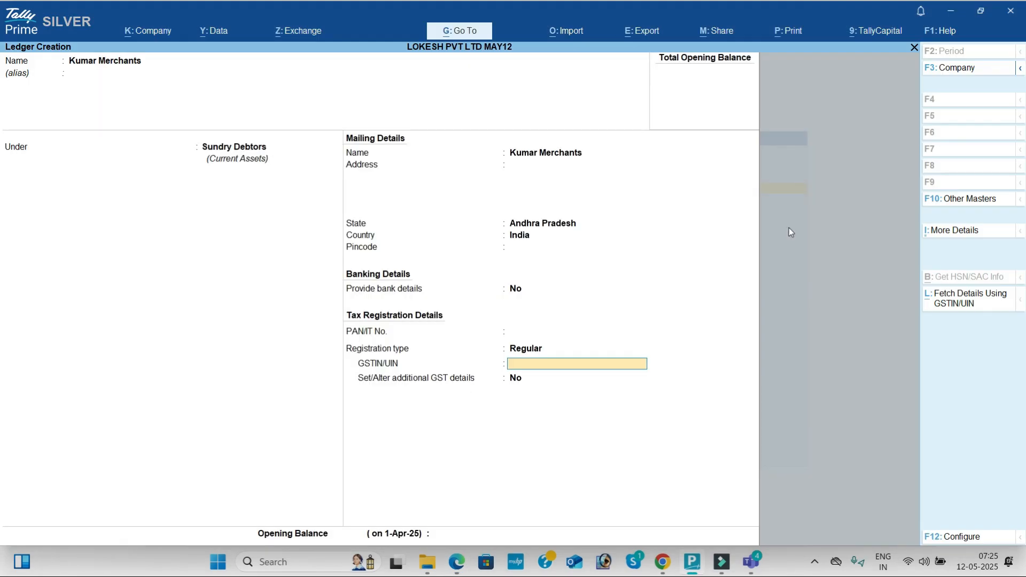
key(ctrl+v)
key(Return)
key(Return)
key(Return)
key(Return)
key(Return)
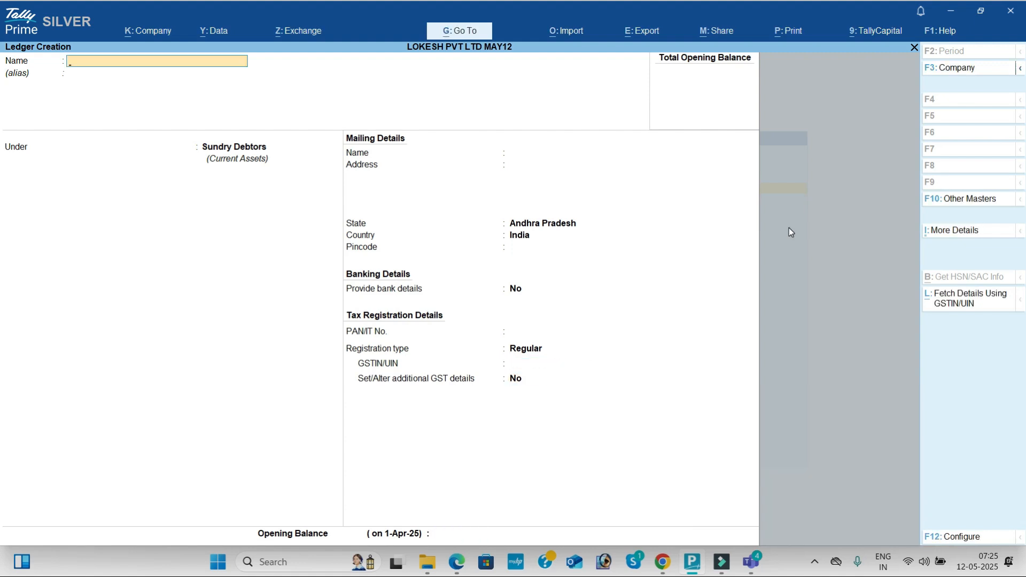
- Start a ledger named Rent for transaction 7 in the problem PDF, placed under Indirect Expenses
key(alt+Tab)
scroll(790, 227, down, 3)
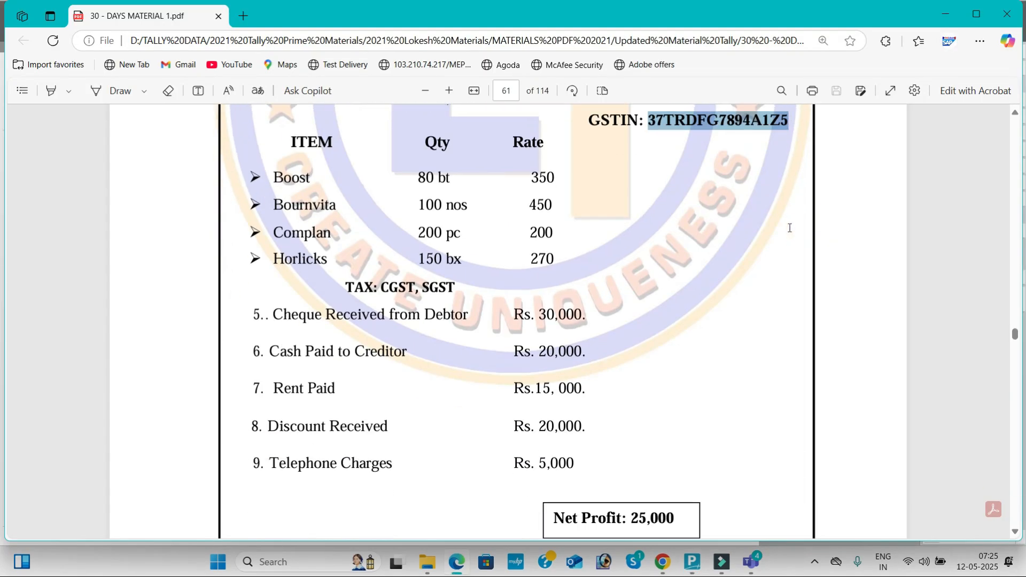
scroll(790, 228, down, 1)
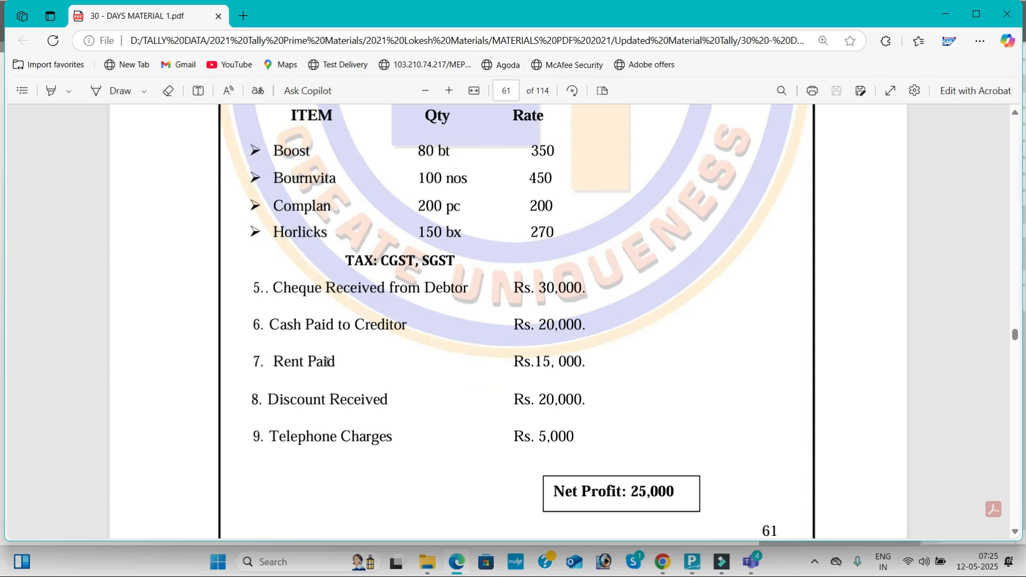
key(alt+Tab)
text(Rent)
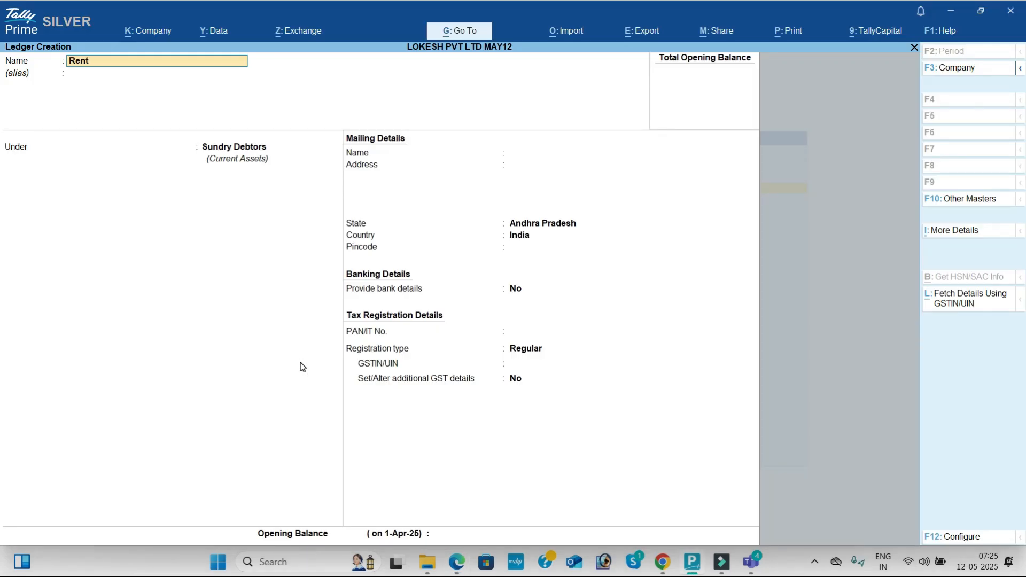
key(Return)
key(Return)
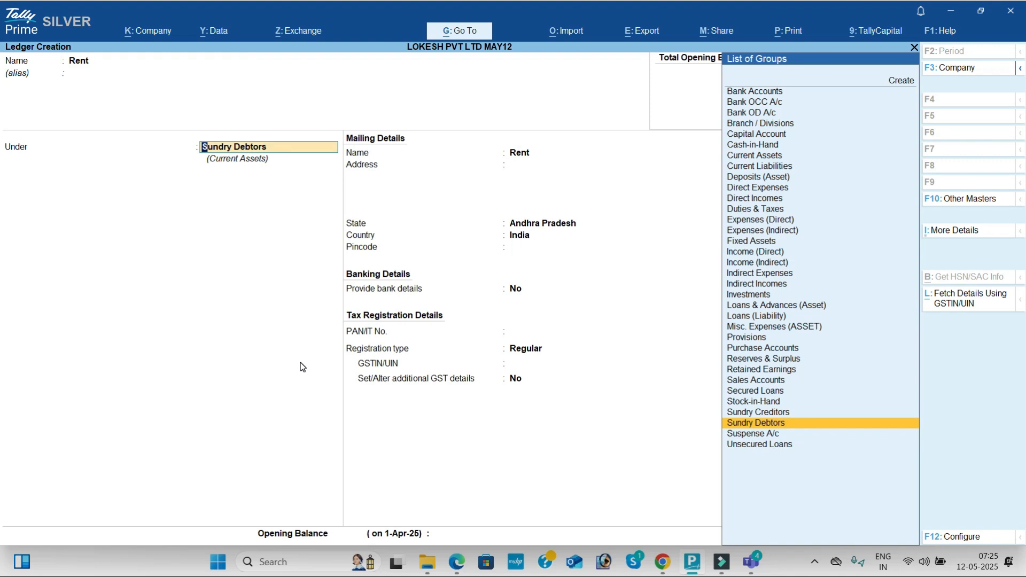
text(Ind)
key(Down)
key(Down)
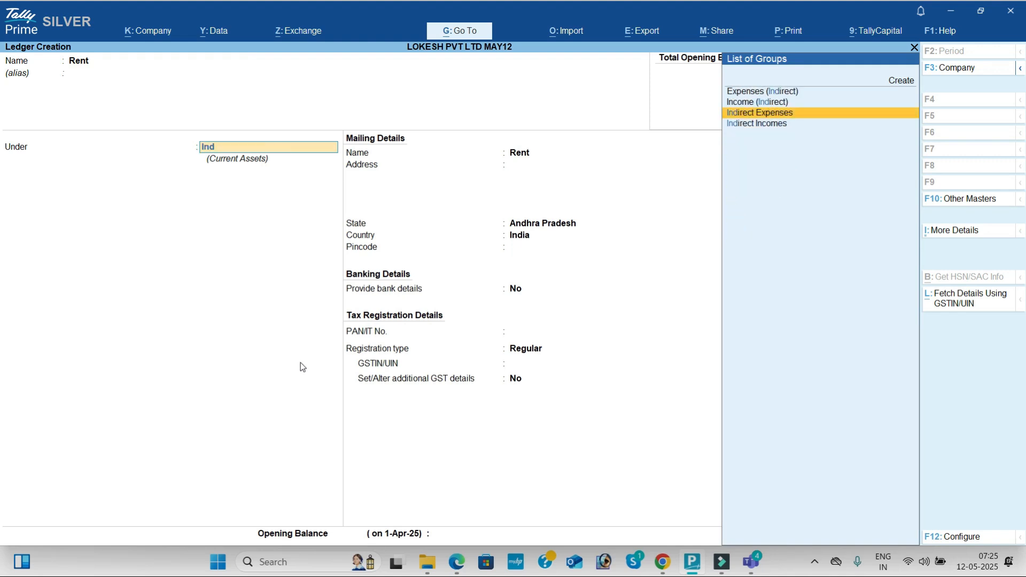
key(Return)
key(Return)
key(Return)
key(Return)
- Keep Rent's GST applicability as Applicable and its type of supply as Services, and save the ledger
key(Return)
key(Return)
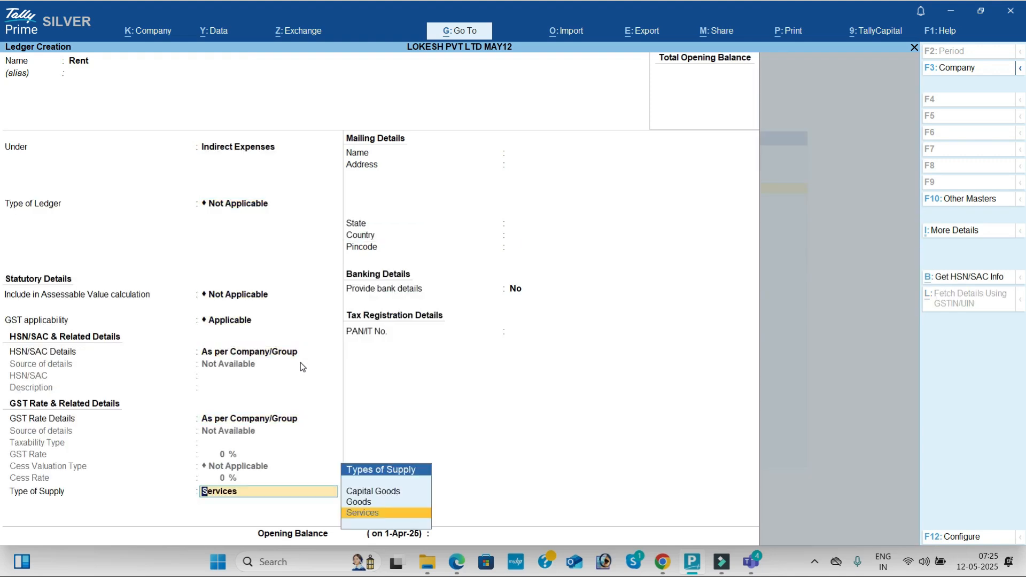
key(Return)
key(Return)
key(Return)
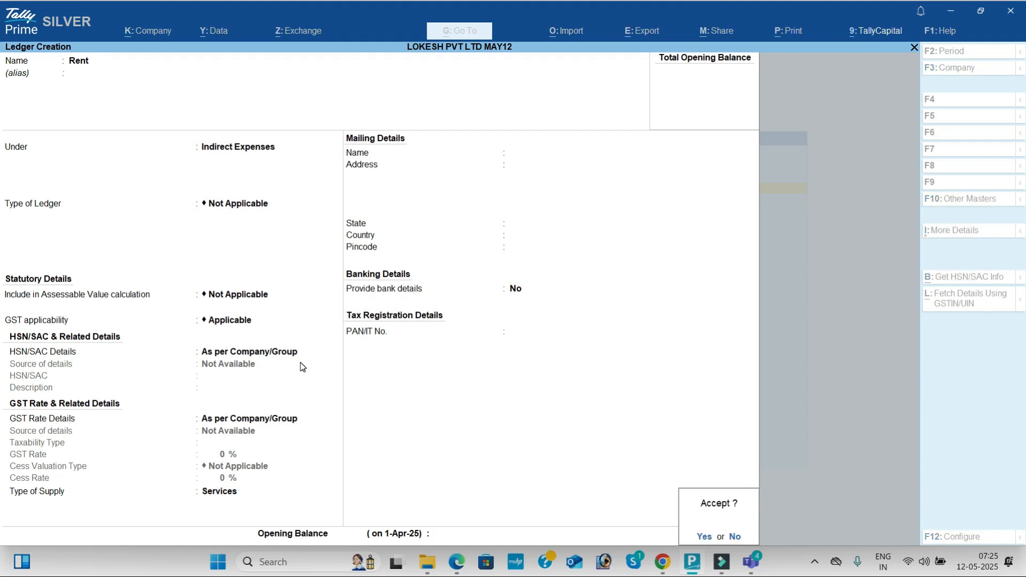
key(Return)
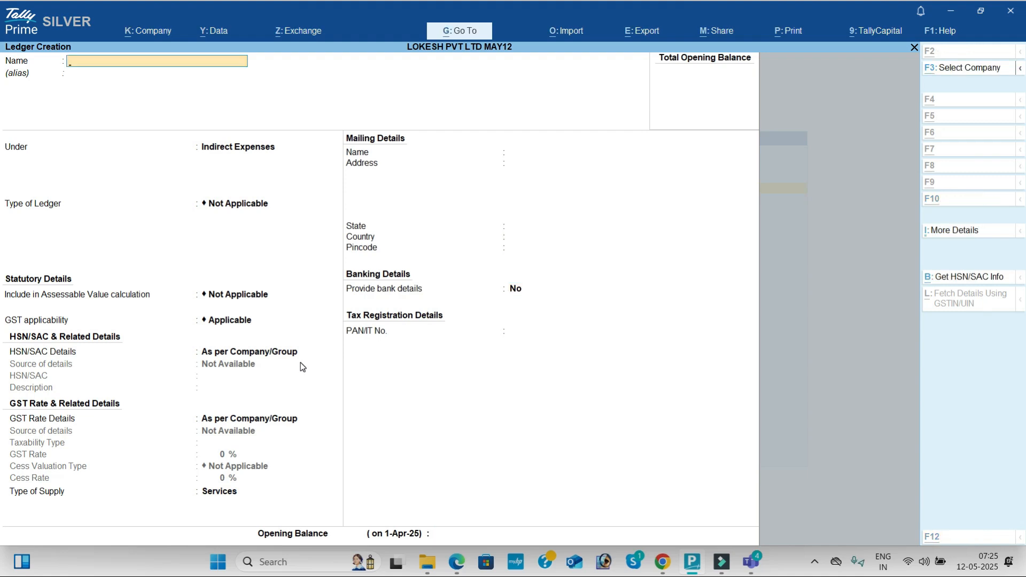
- Start a ledger named Discount Received for transaction 8 in the problem PDF, placed under Indirect Incomes
key(alt+Tab)
key(alt+Tab)
text(Discount Received)
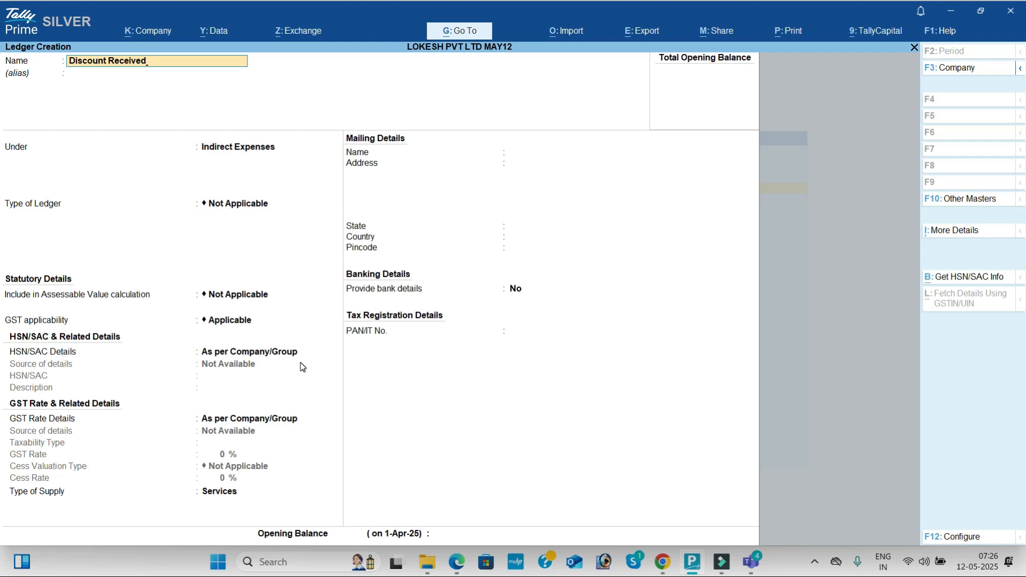
key(Return)
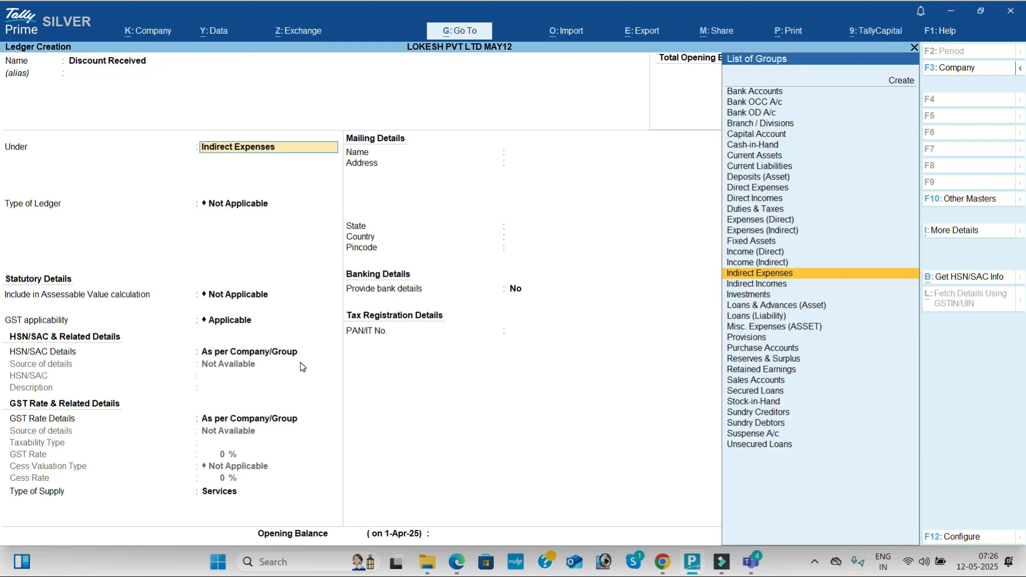
key(Down)
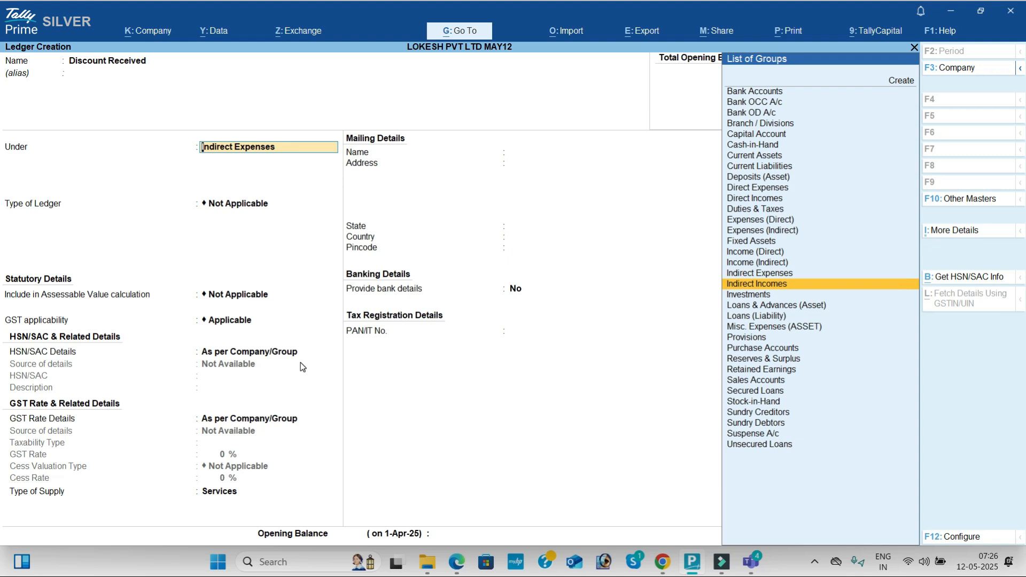
key(Return)
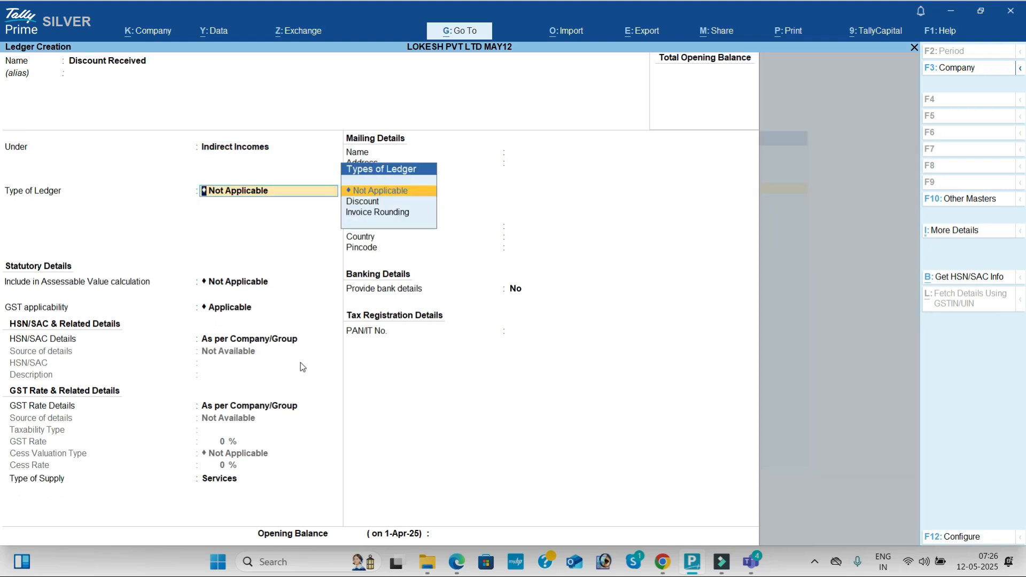
- Set Discount Received's type of supply to Goods, keeping its GST applicability as Applicable, and save the ledger
key(Return)
key(Return)
key(Return)
key(Return)
key(Return)
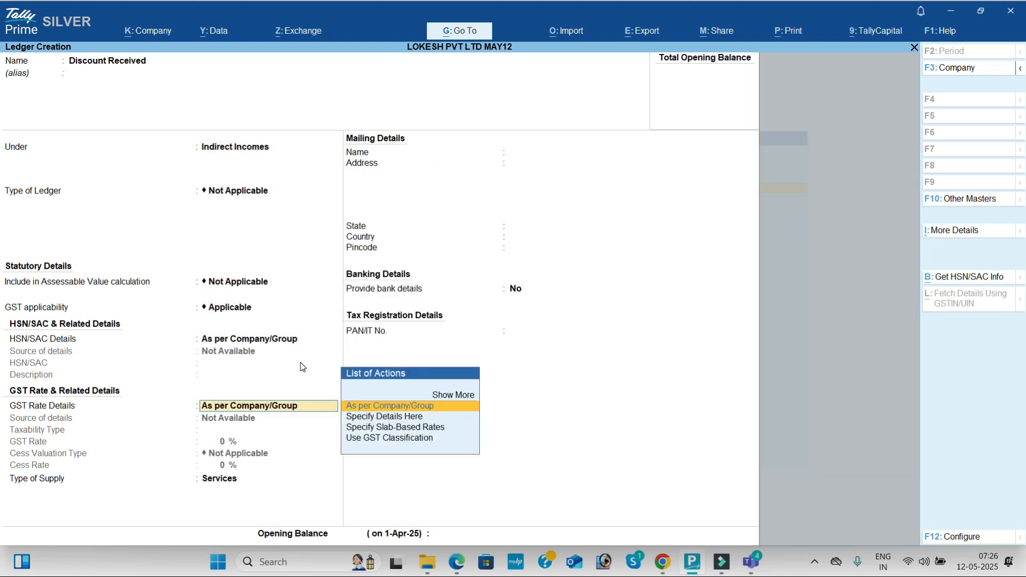
key(Return)
key(Return)
key(BackSpace)
key(BackSpace)
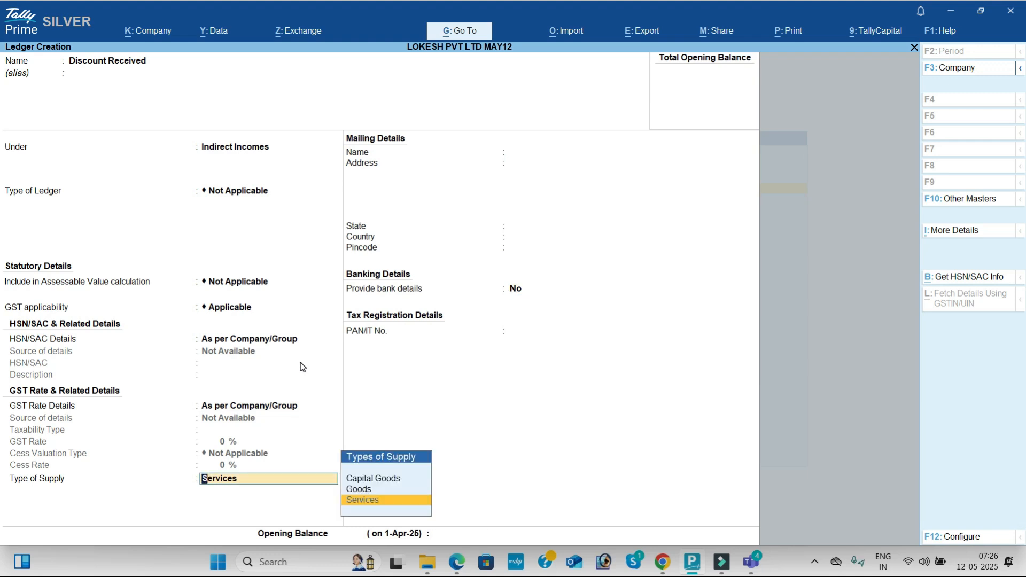
key(Up)
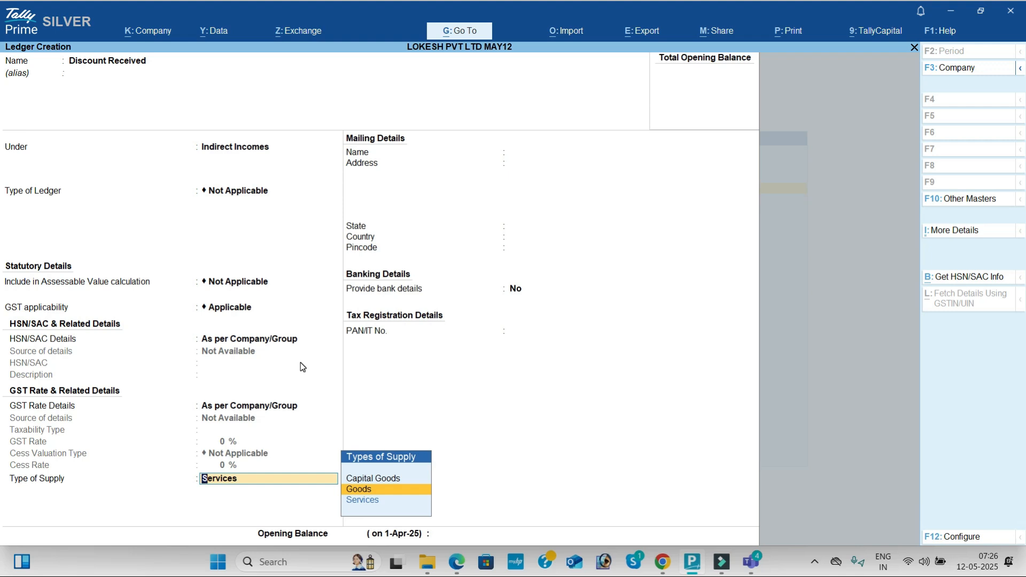
key(Return)
key(Return)
key(Return)
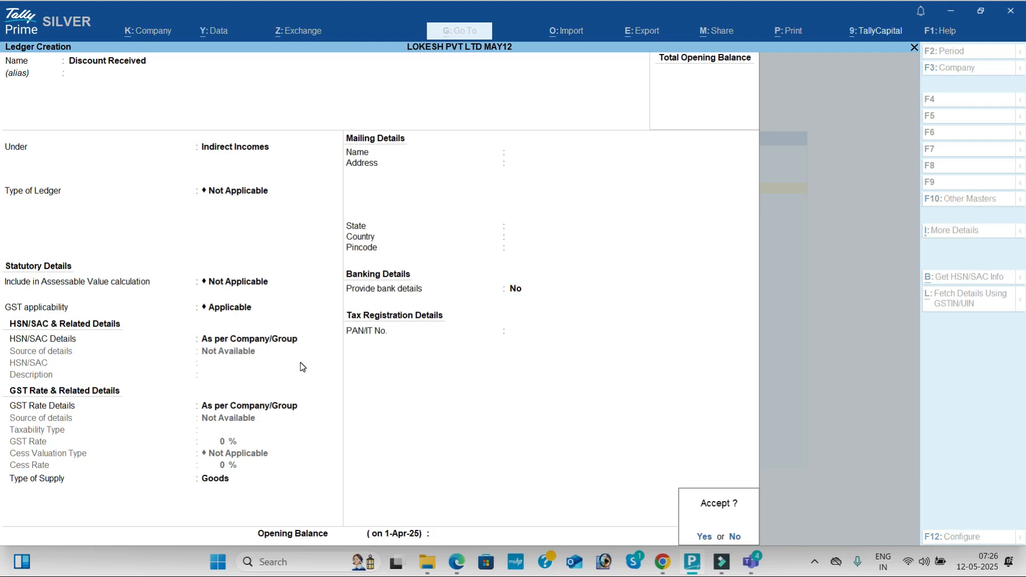
key(Return)
- Start a ledger named Telephone Charges, copied from transaction 9 in the problem PDF, under Indirect Expenses
key(alt+Tab)
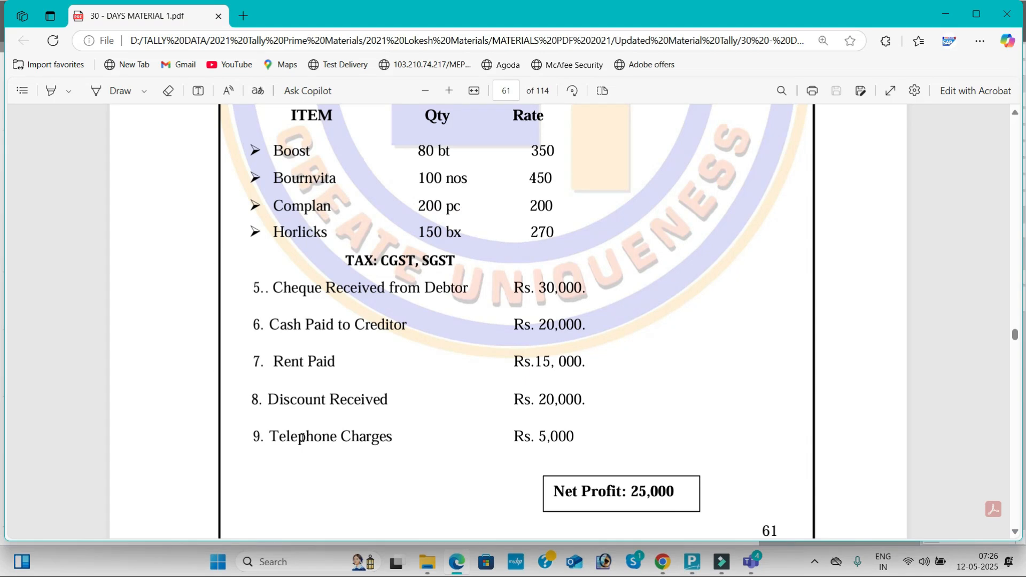
click(272, 433)
drag(273, 433, 395, 444)
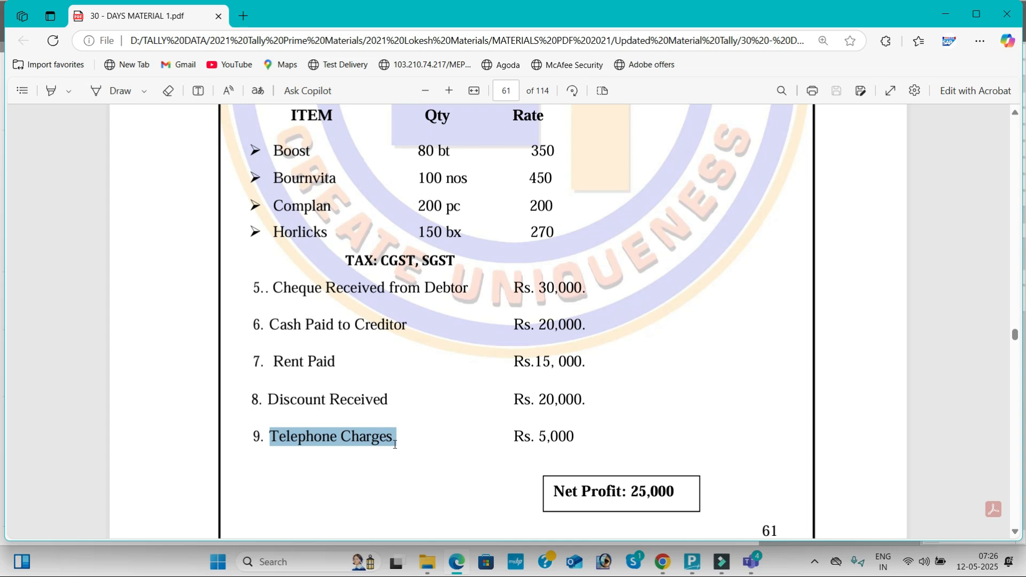
key(alt+Tab)
key(ctrl+alt+v)
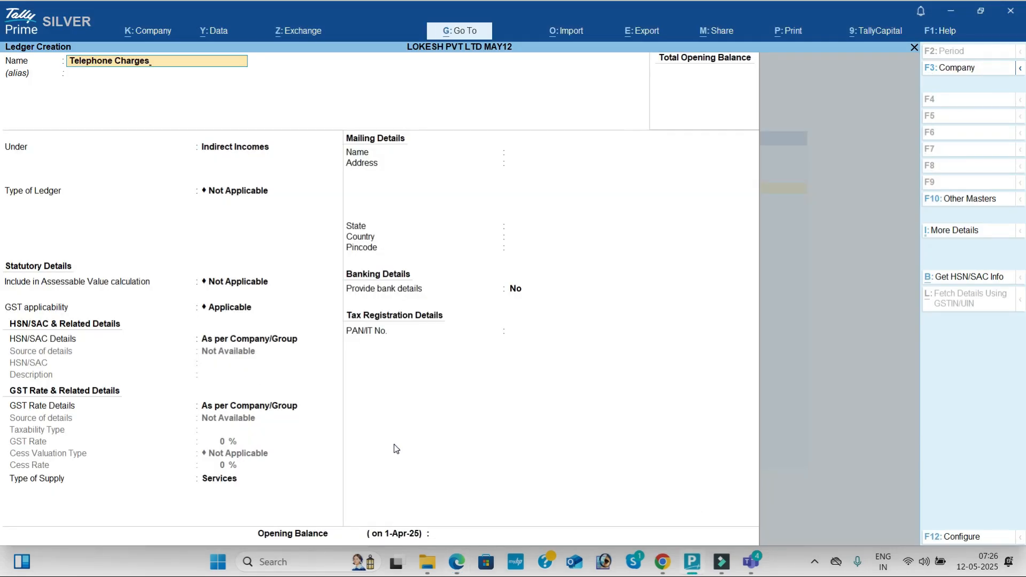
key(Return)
key(Return)
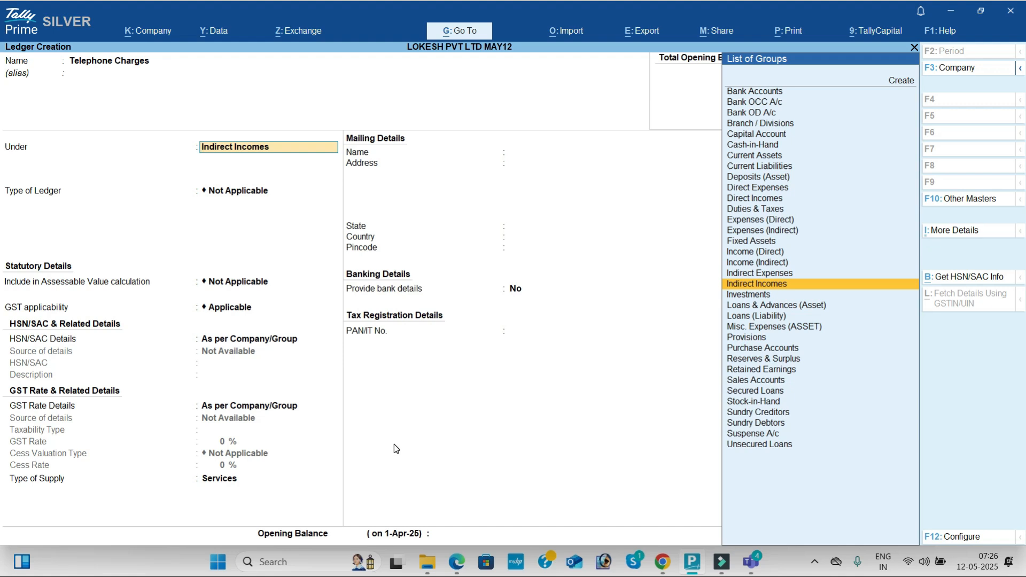
key(Up)
key(Return)
key(Return)
key(Return)
key(Return)
key(Return)
key(Return)
key(Return)
key(Return)
- Keep the default GST details and Services as the type of supply for Telephone Charges, and save the ledger
key(y)
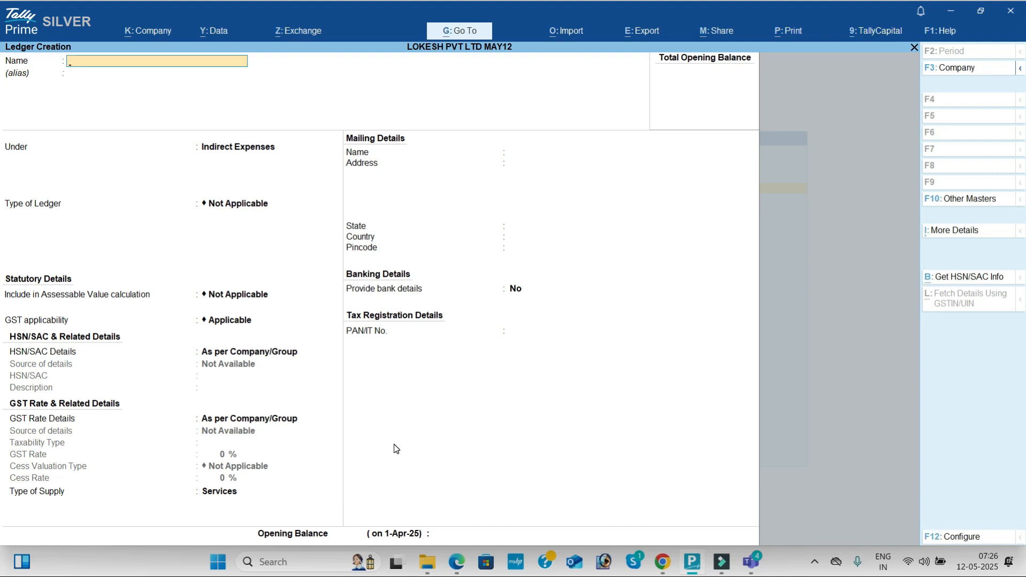
- Leave ledger creation and start creating a unit of measure from the inventory masters
key(Escape)
key(y)
key(Down)
key(Down)
key(Down)
key(Down)
key(Down)
key(Down)
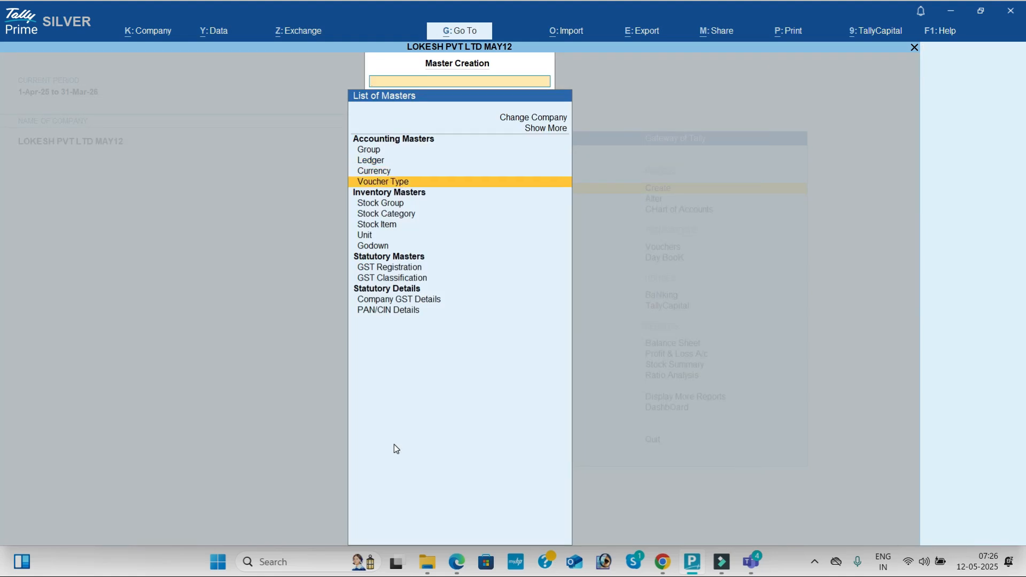
key(Return)
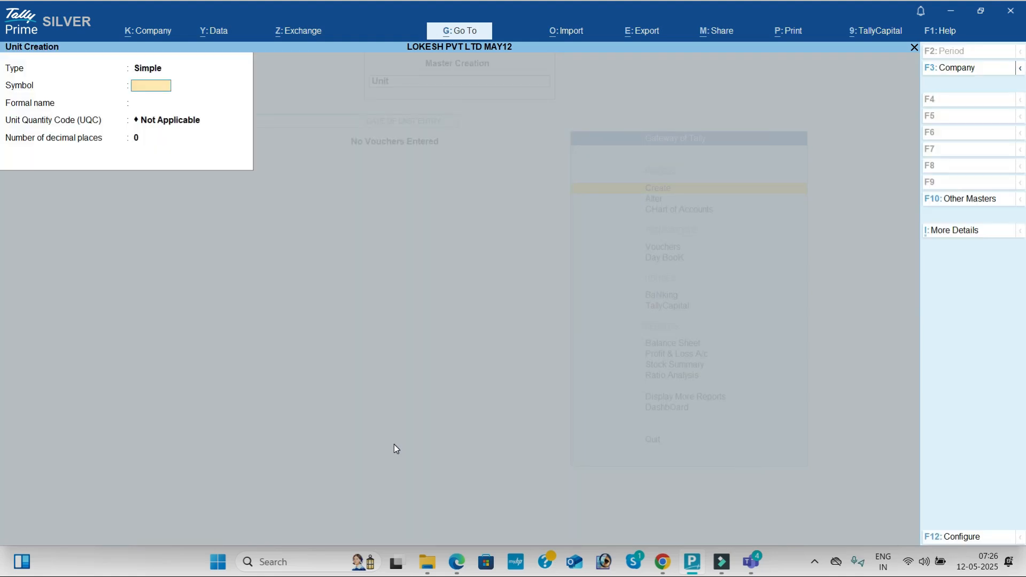
- Check which quantity units the items in transaction 3 of the problem PDF use
key(alt+Tab)
scroll(395, 444, up, 1)
scroll(395, 445, up, 7)
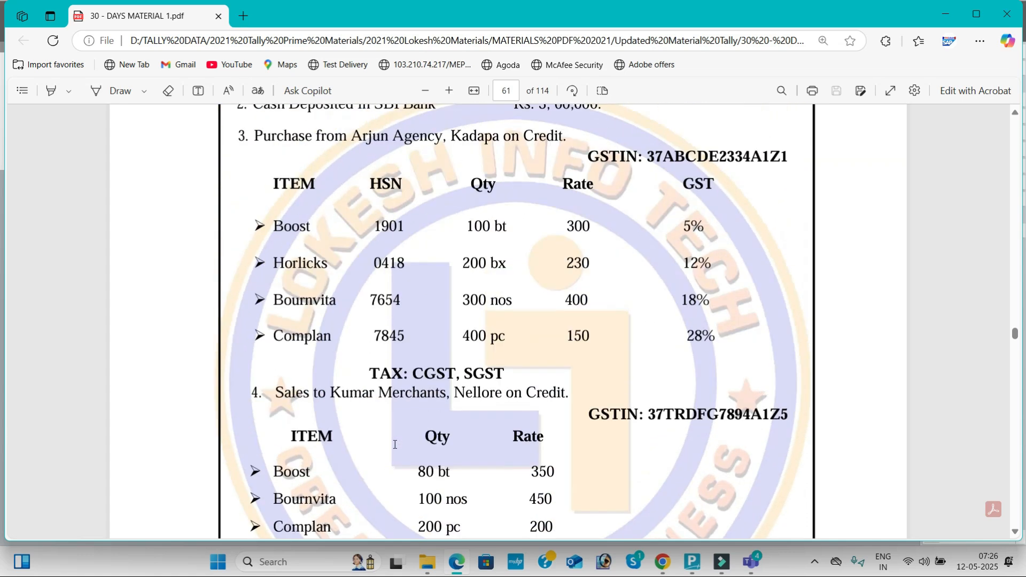
scroll(395, 445, down, 1)
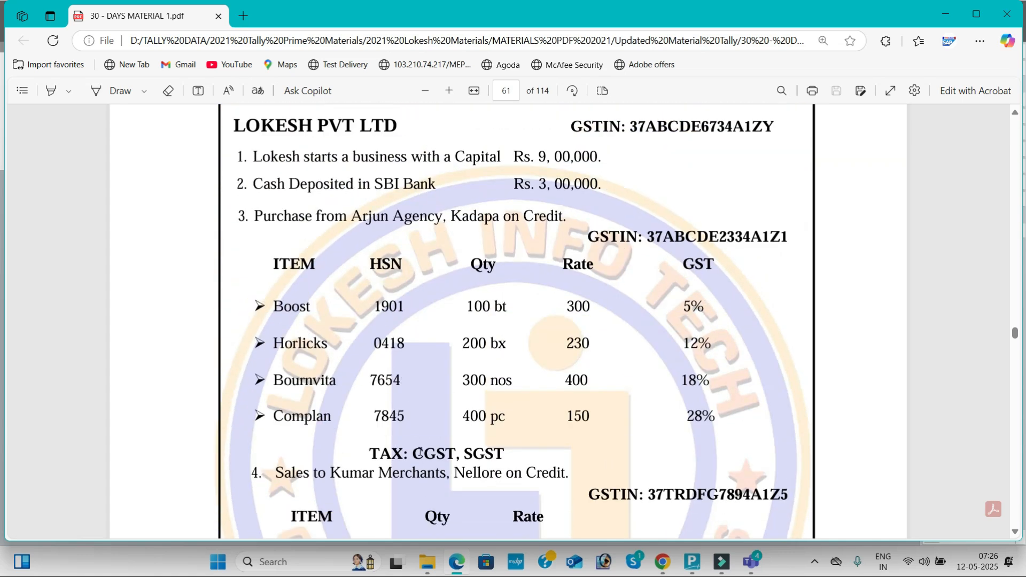
double_click(497, 342)
double_click(497, 380)
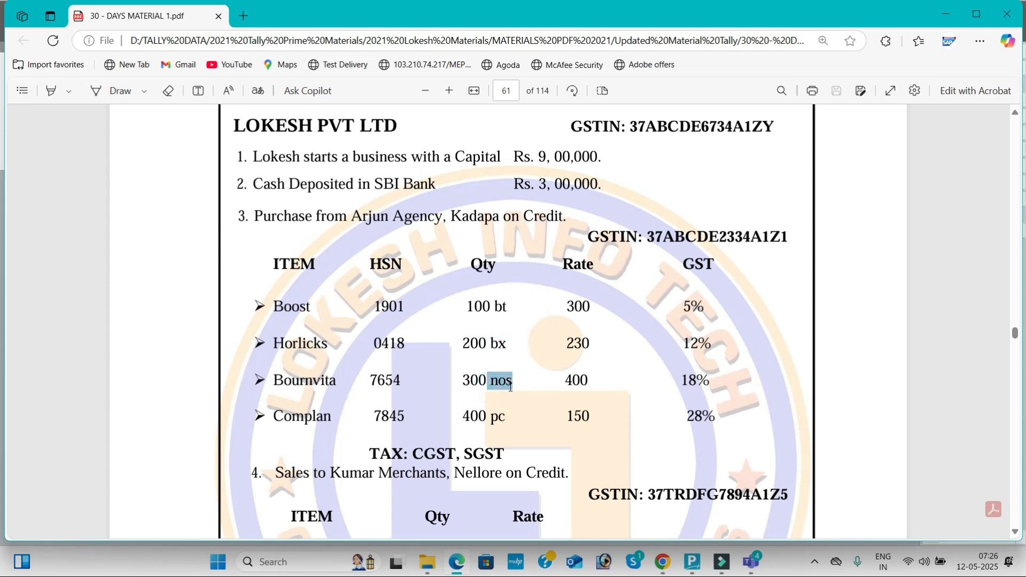
click(494, 417)
double_click(496, 418)
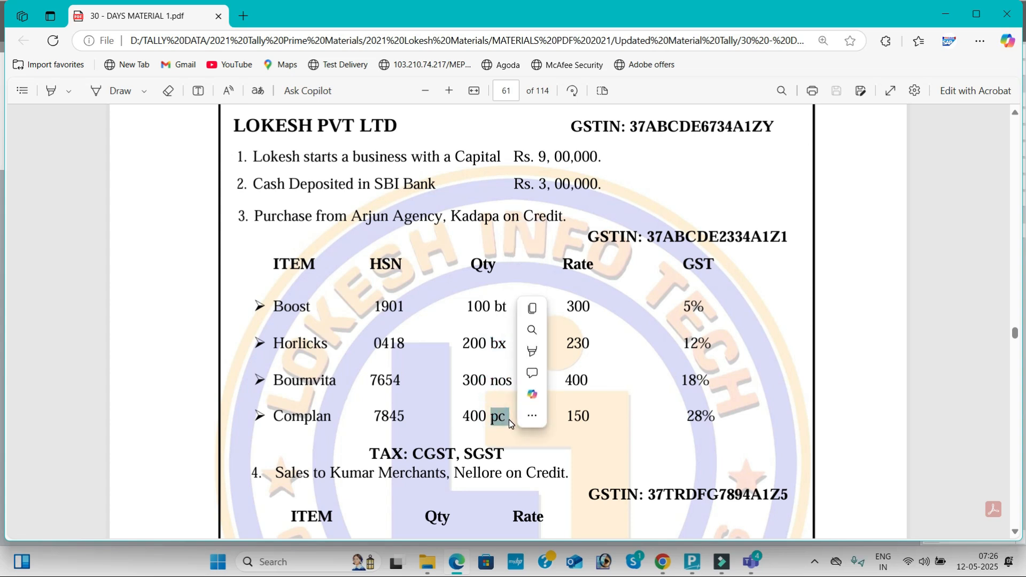
- Return to TallyPrime and give the new simple unit the symbol bt, leaving its formal name blank
key(alt+Tab)
text(bt)
key(Return)
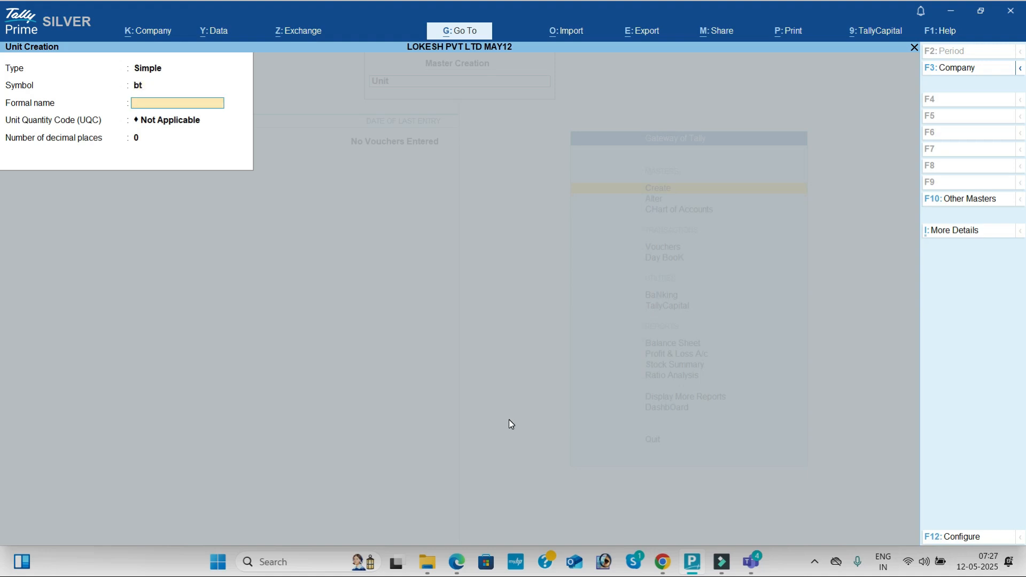
key(Return)
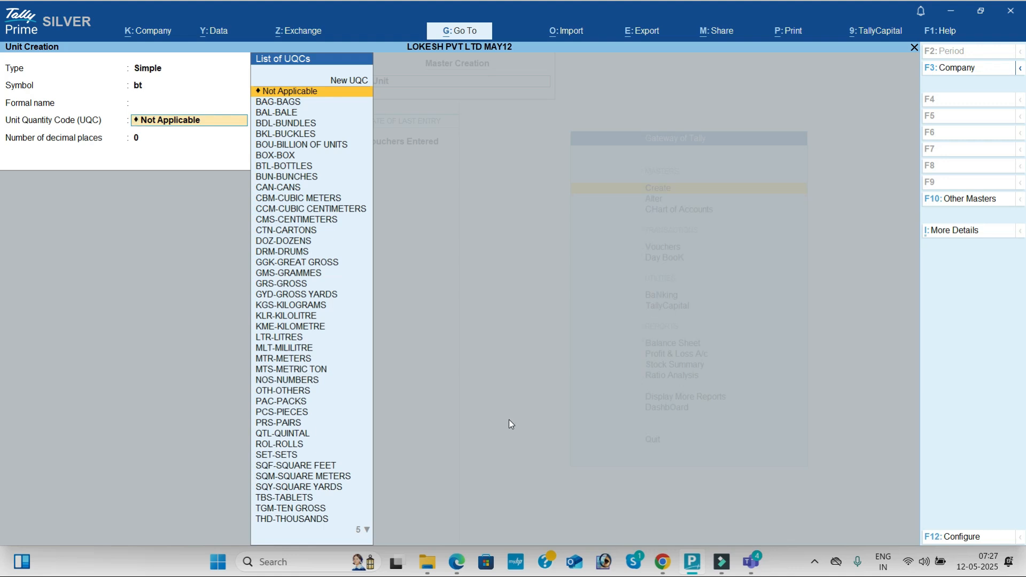
- Assign the unit quantity code BTL-BOTTLES to the bt unit, keep 0 decimal places, and save it
text(ba)
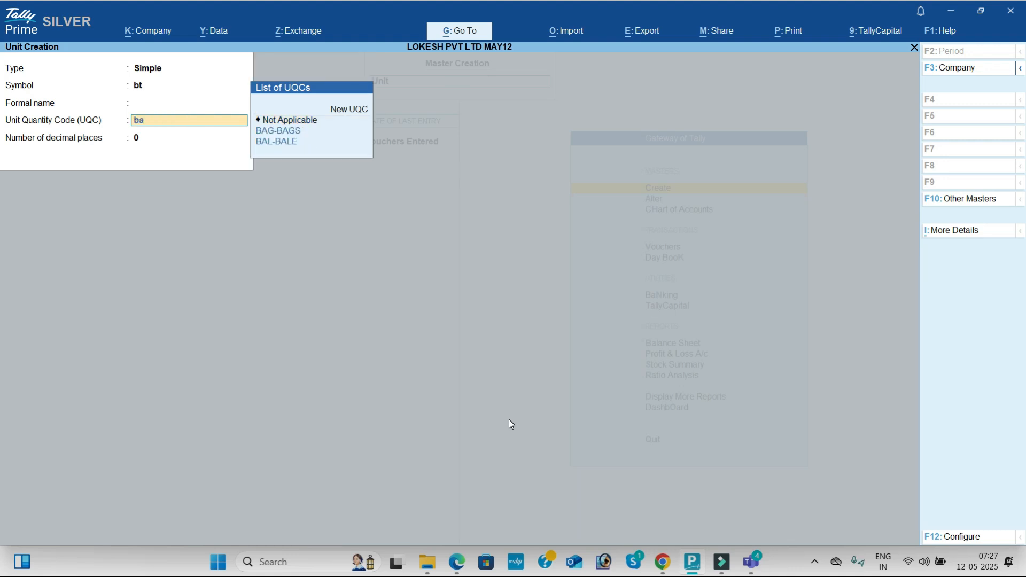
key(BackSpace)
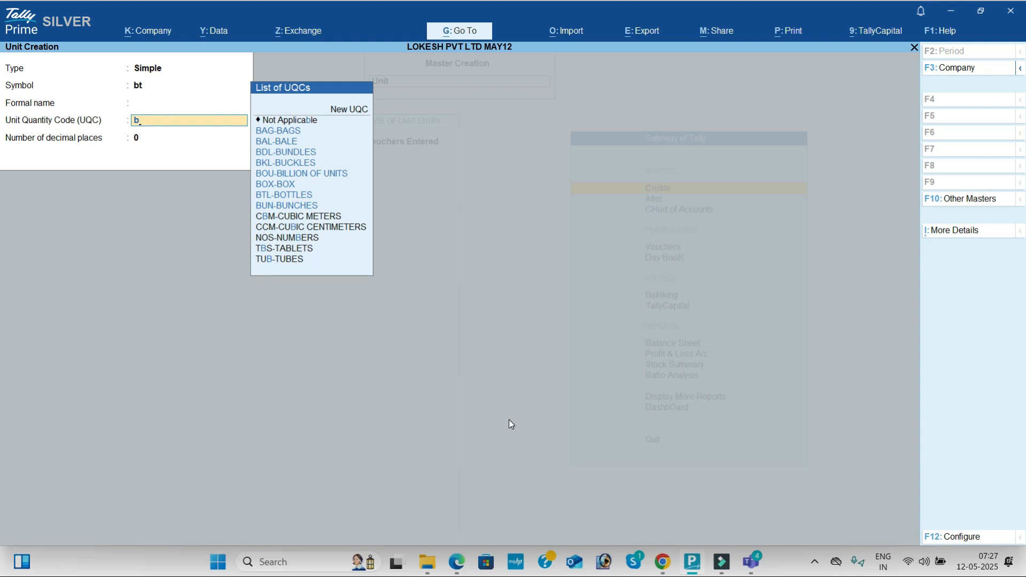
text(at)
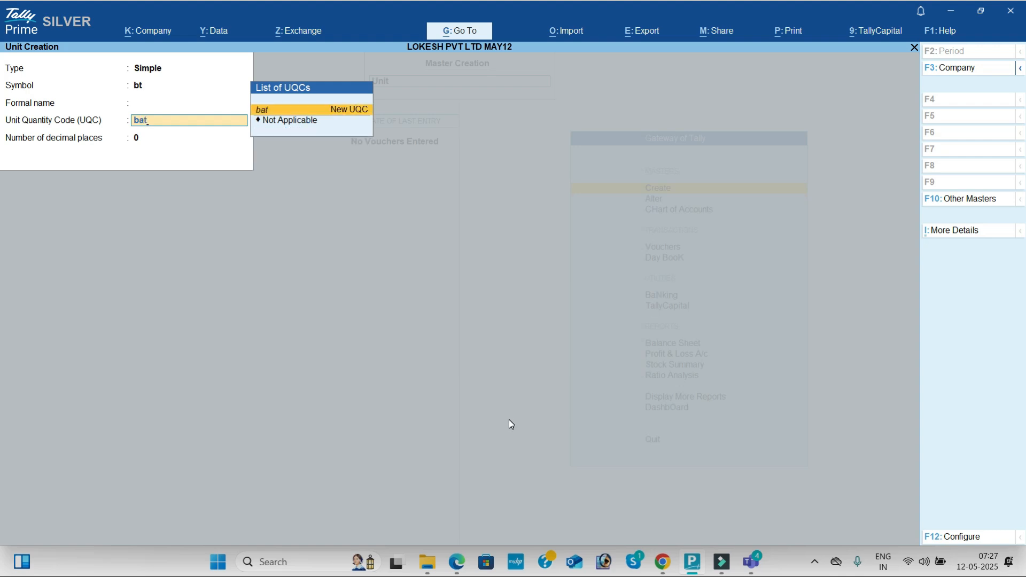
key(BackSpace)
key(BackSpace)
key(Down)
key(Down)
key(Down)
key(Down)
key(Down)
key(Down)
key(Down)
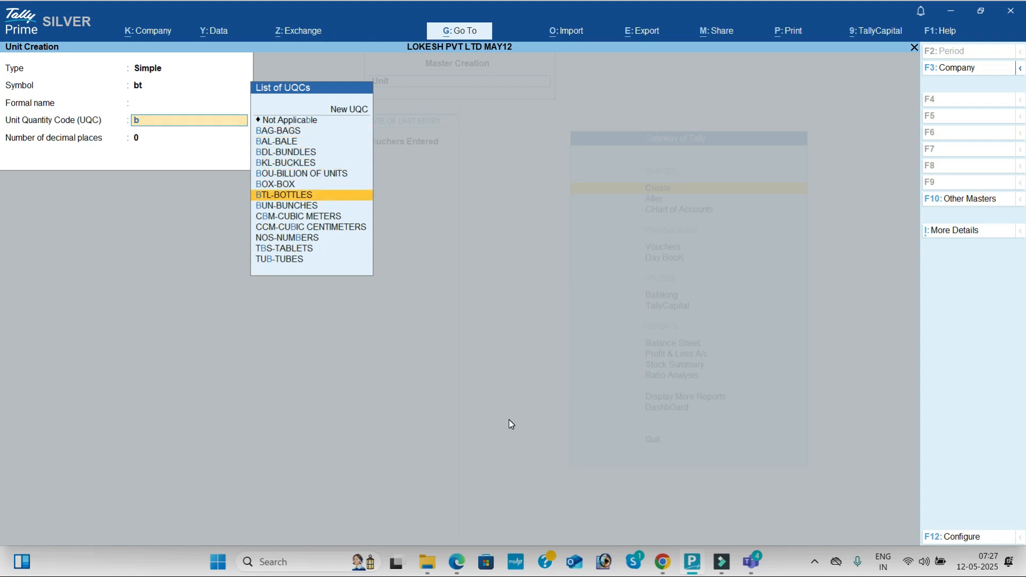
key(Return)
key(Return)
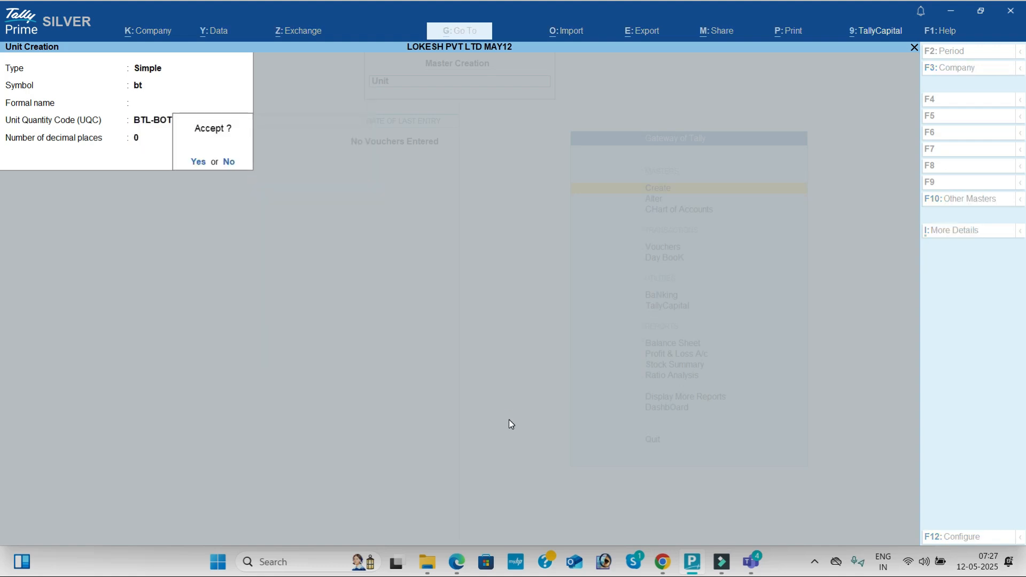
key(Return)
- Create the simple unit bx from the problem PDF with the unit quantity code BOX-BOX and save it
key(alt+Tab)
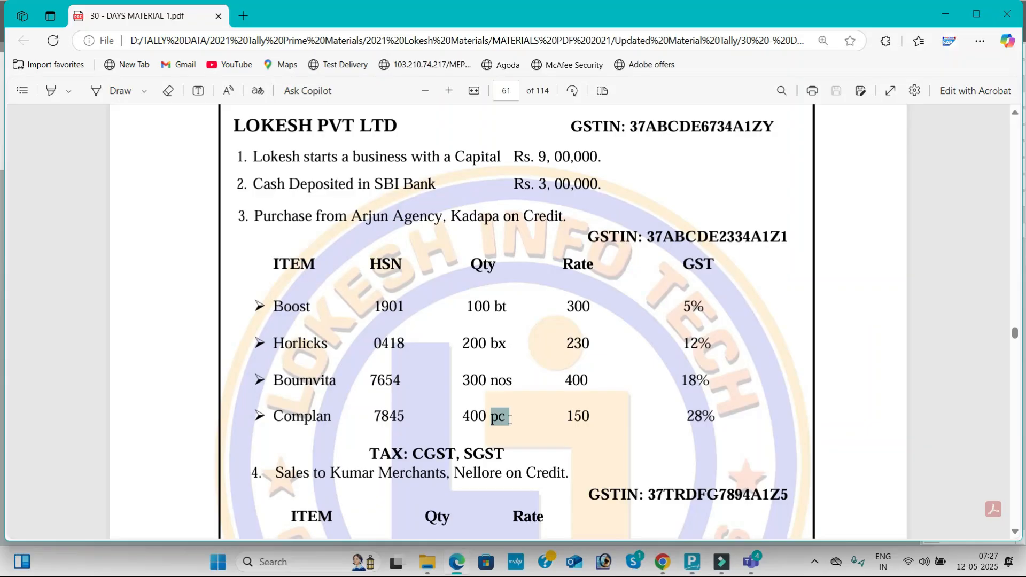
key(alt+Tab)
text(b)
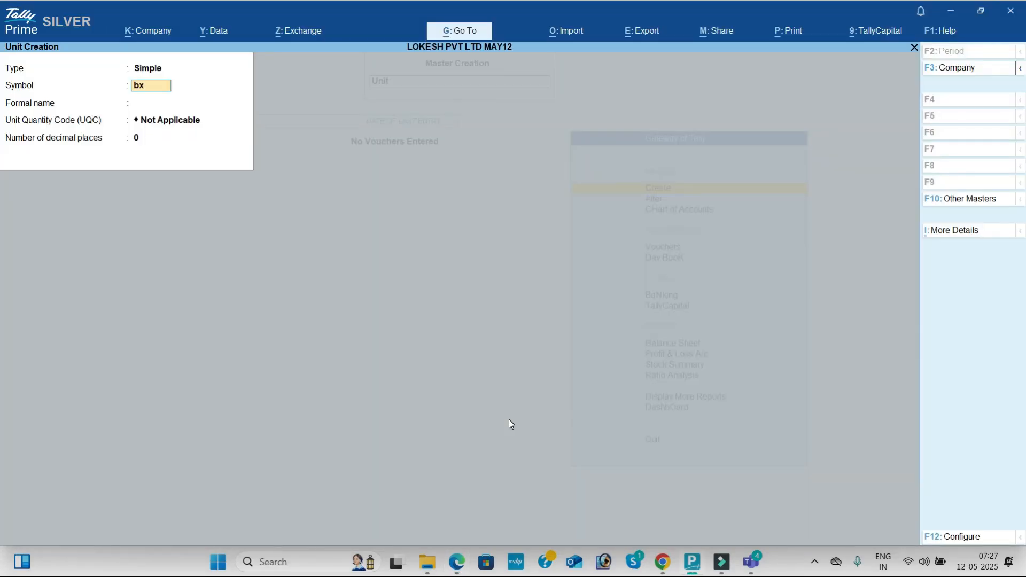
key(Return)
key(Return)
text(bo)
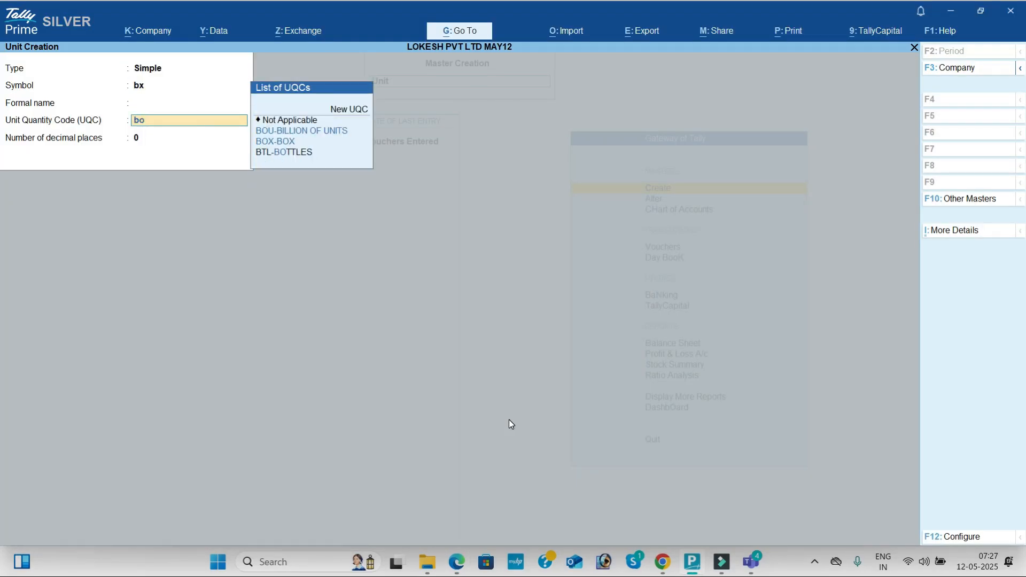
key(Down)
key(Down)
key(Return)
key(Return)
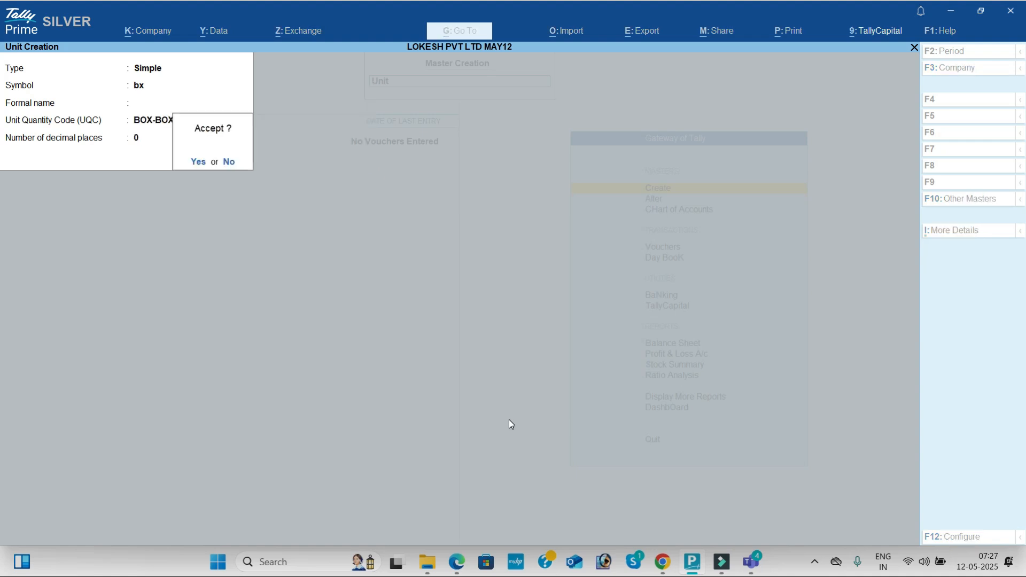
key(Return)
- Create the simple unit nos from the problem PDF with the unit quantity code NOS-NUMBERS and save it
key(alt+Tab)
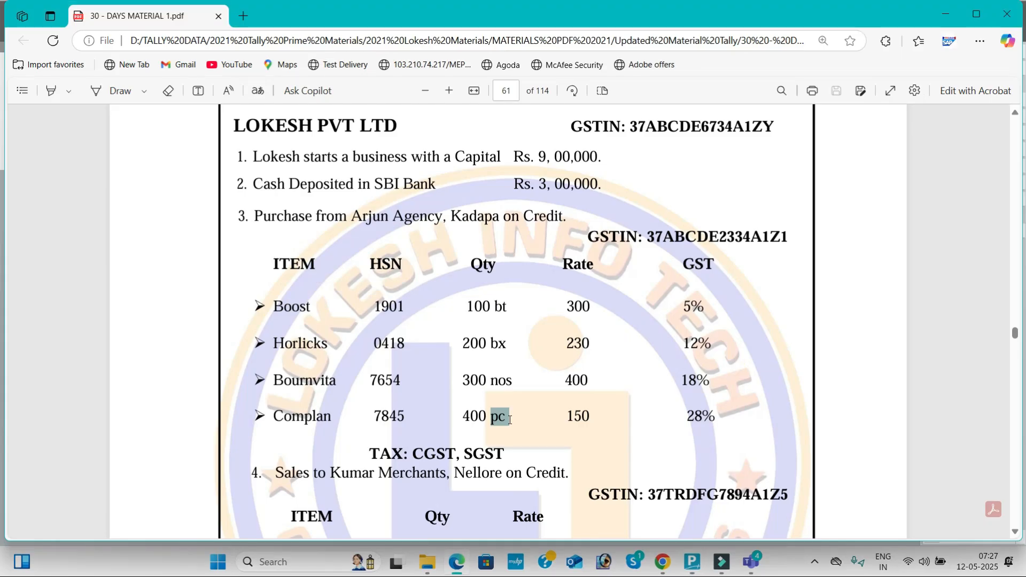
key(alt+Tab)
text(nos)
key(Return)
key(Return)
text(nu)
key(Return)
- Create the simple unit pc from the problem PDF with the unit quantity code PCS-PIECES and save it
key(Return)
key(Return)
key(alt+Tab)
key(alt+Tab)
text(pc)
key(Return)
key(Return)
text(pi)
key(Return)
key(Return)
key(Return)
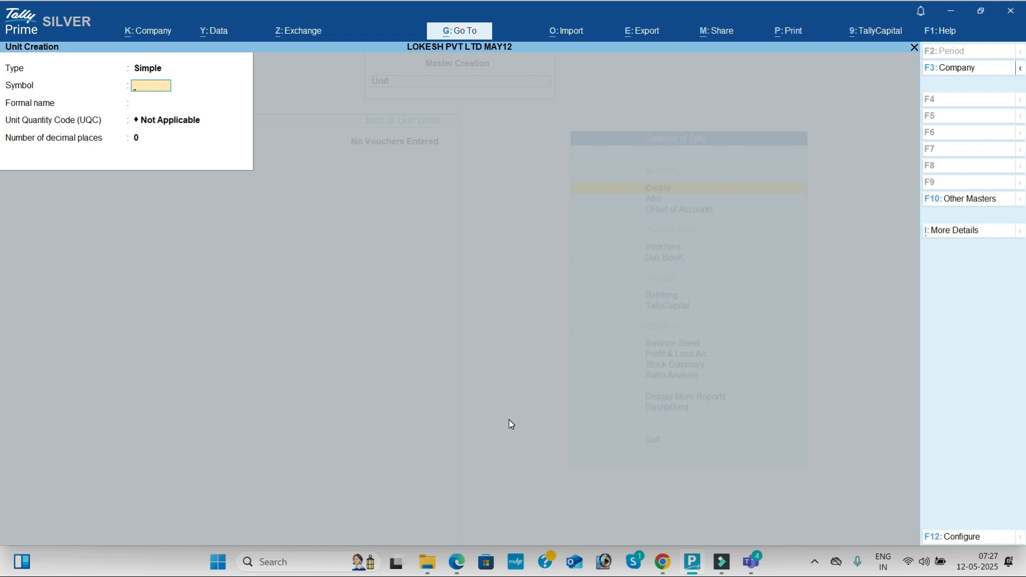
- Leave unit creation and start creating a stock item from the inventory masters
key(Escape)
key(Up)
key(Return)
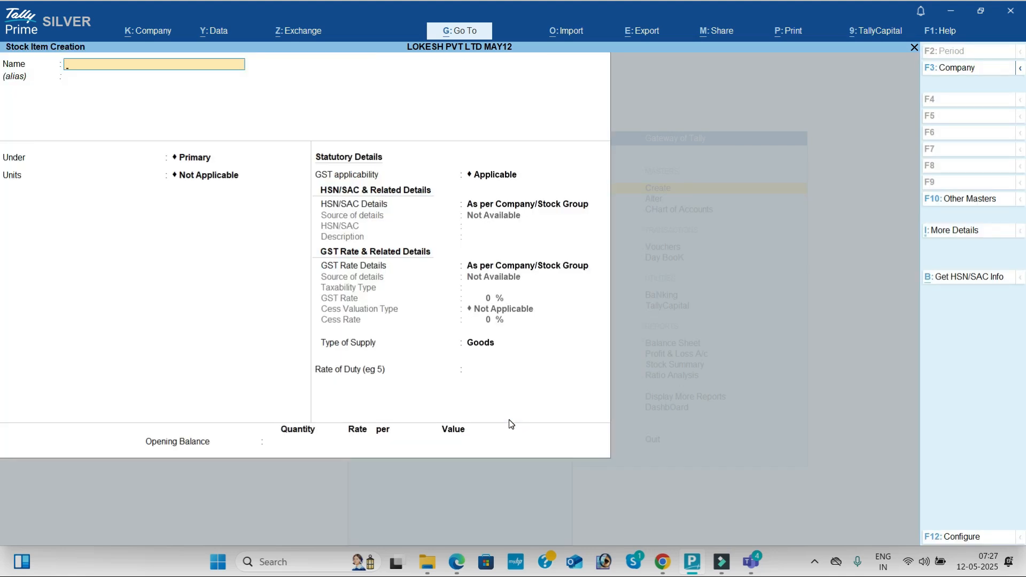
- Name the stock item Boost as in transaction 3 of the problem PDF, under Primary, with bt as its unit
key(alt+Tab)
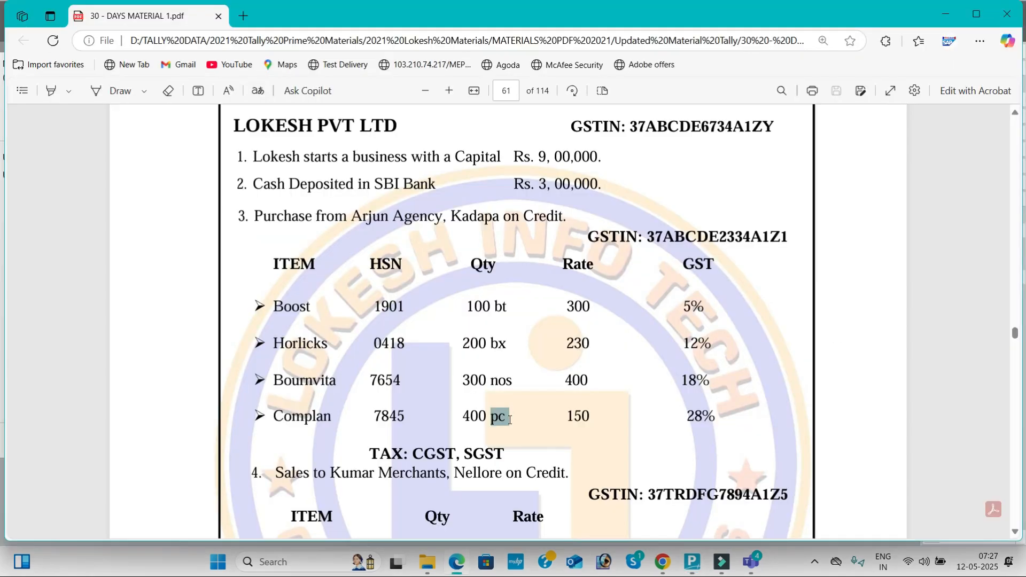
key(alt+Tab)
text(Boos)
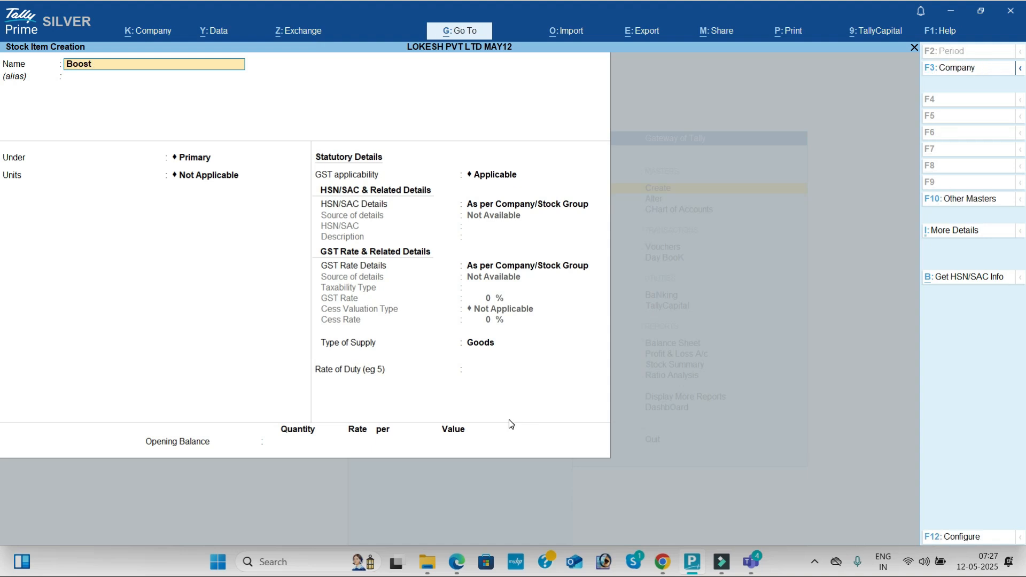
key(Return)
key(Return)
key(Return)
key(Down)
- Keep GST applicable for Boost and specify its HSN/SAC details here, with code 1901 from the problem PDF and description boost
key(Return)
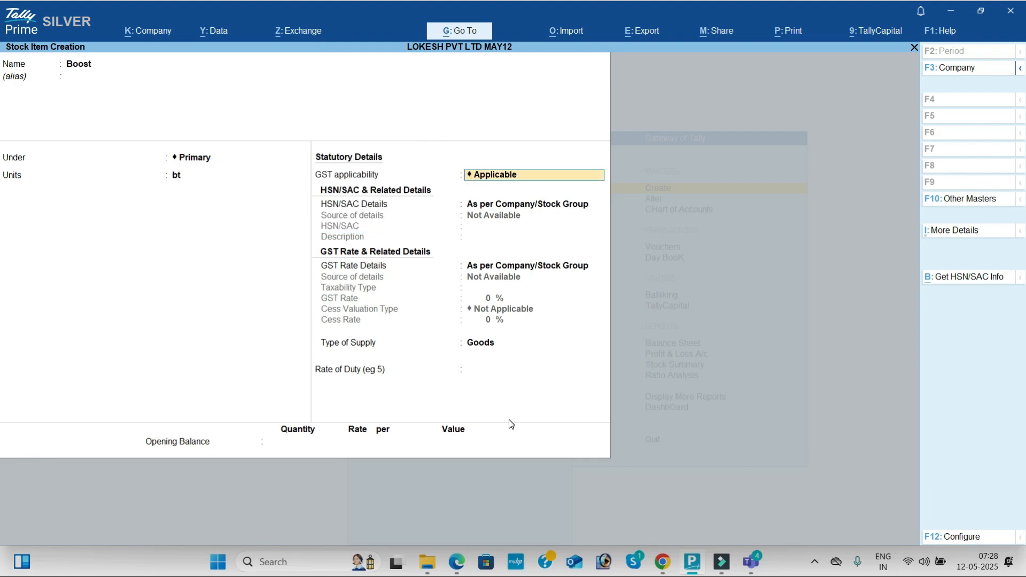
key(Return)
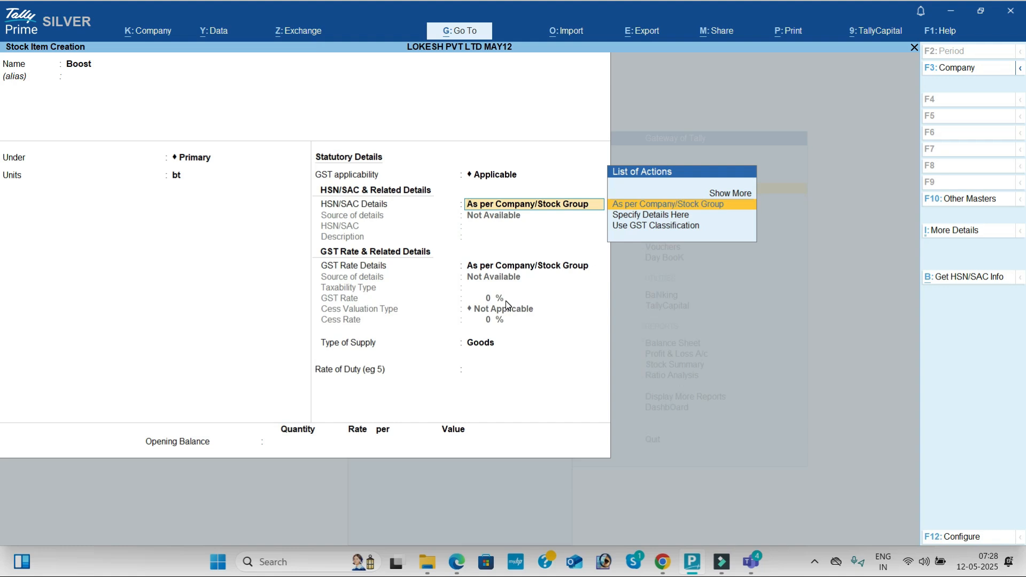
key(Down)
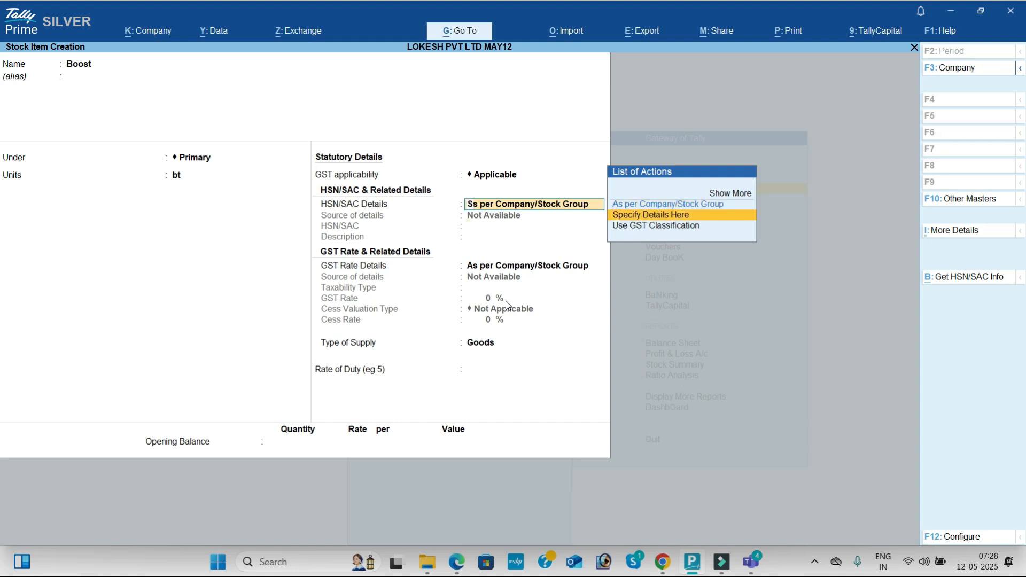
key(Return)
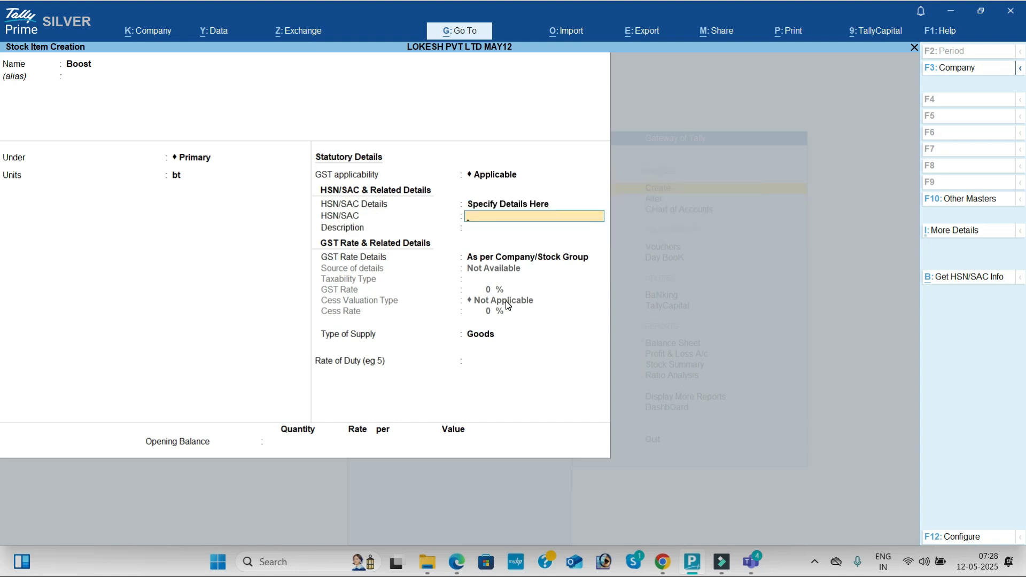
key(alt+Tab)
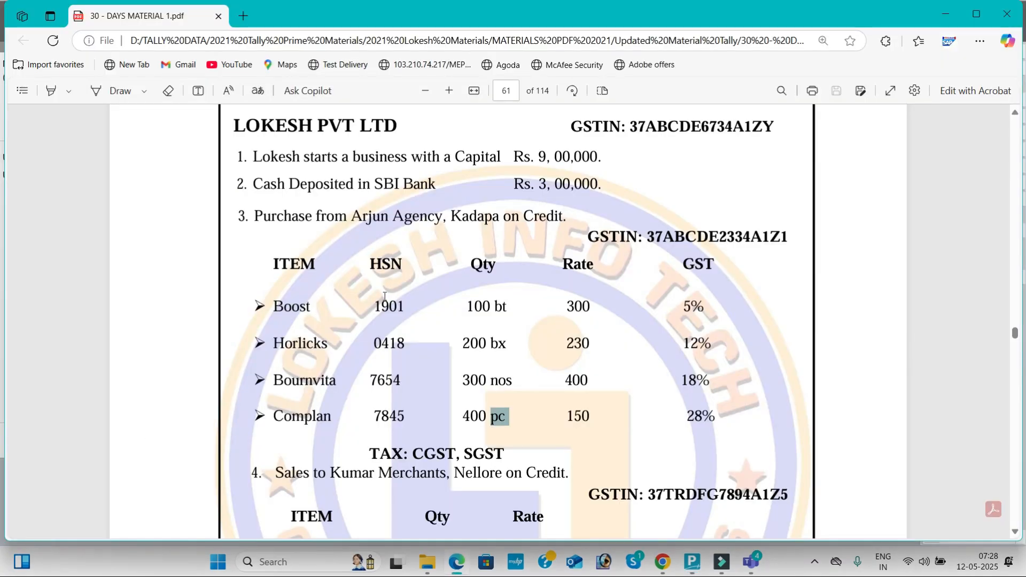
key(alt+Tab)
text(1901)
key(Return)
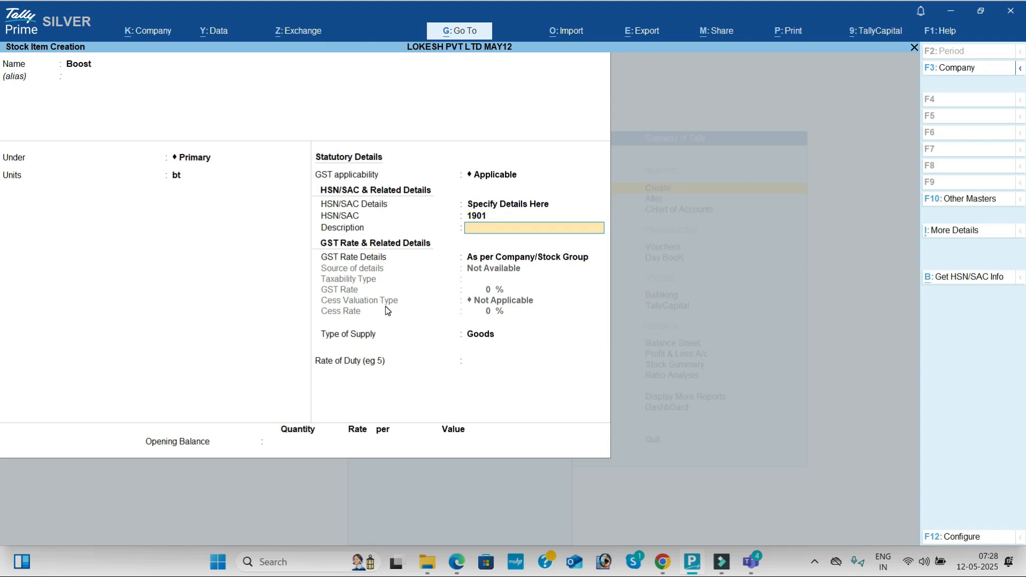
text(boost)
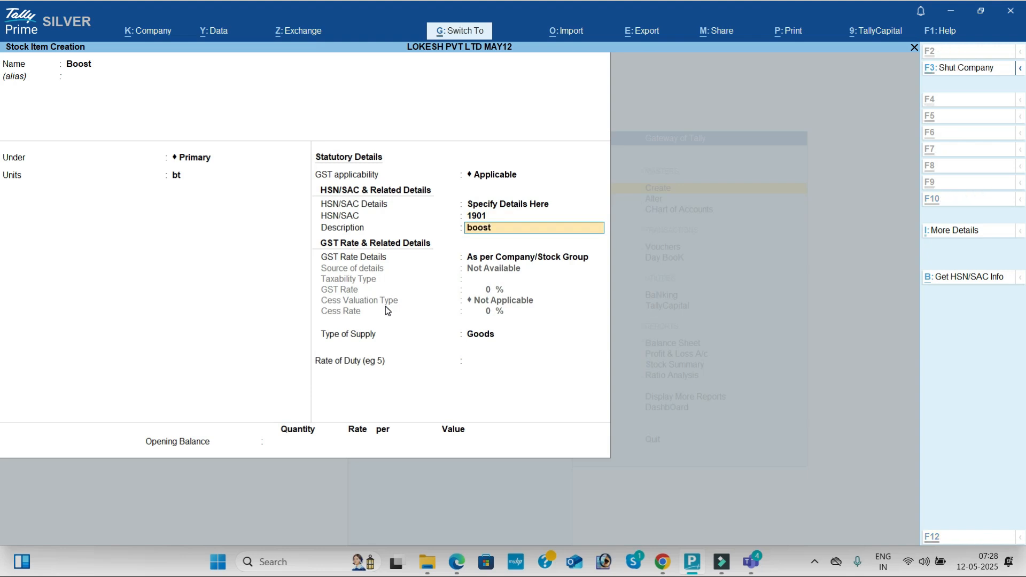
key(Return)
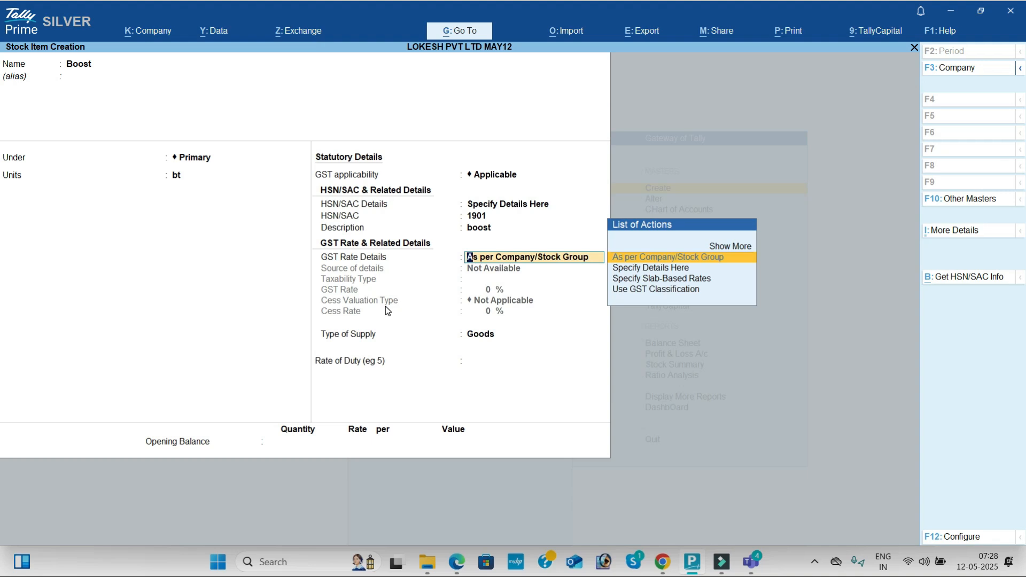
- Specify the GST rate details of Boost here, as Taxable with the 5% GST rate given in the problem PDF
key(Down)
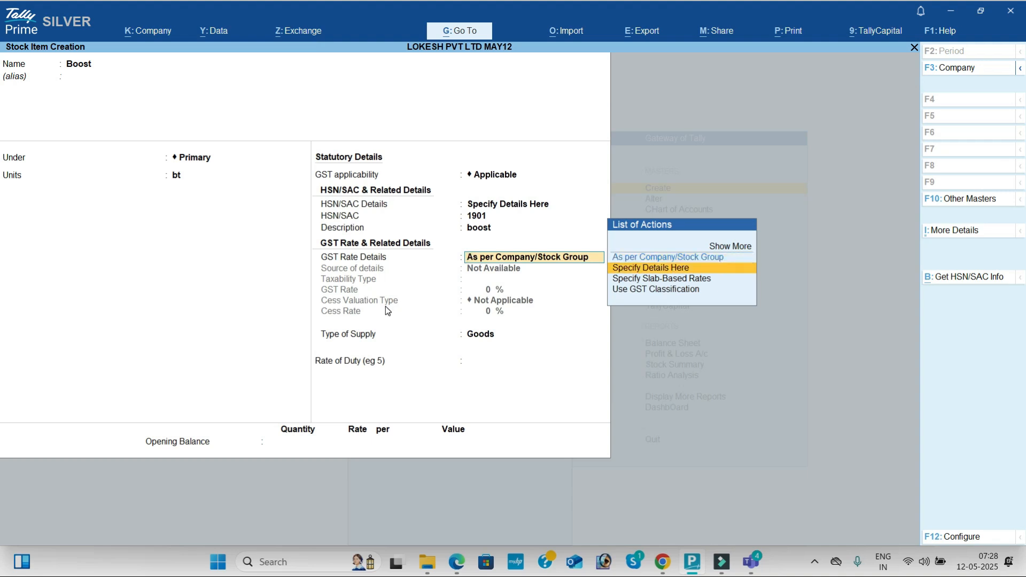
key(Return)
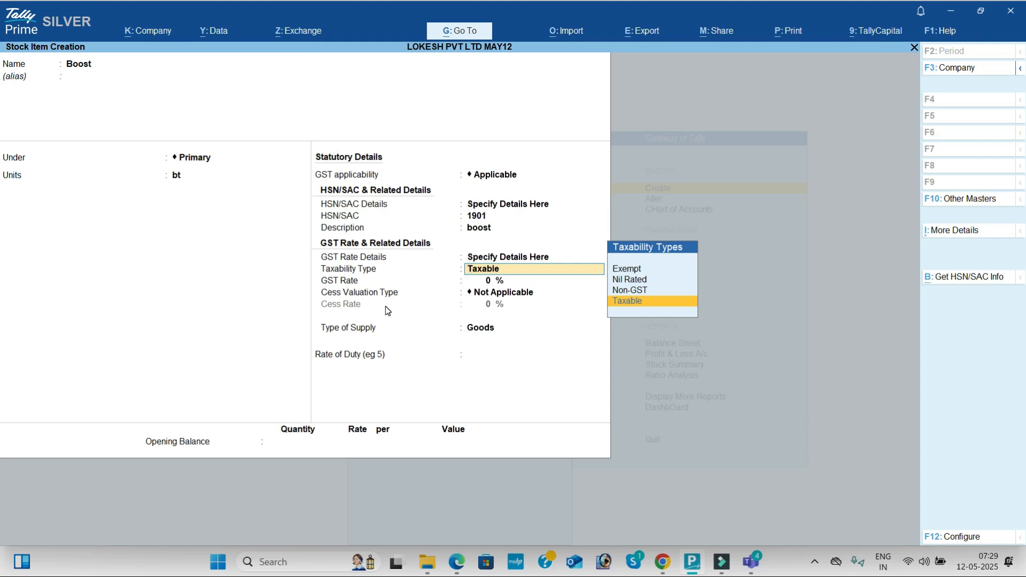
key(Up)
key(Up)
key(Down)
key(Down)
key(Return)
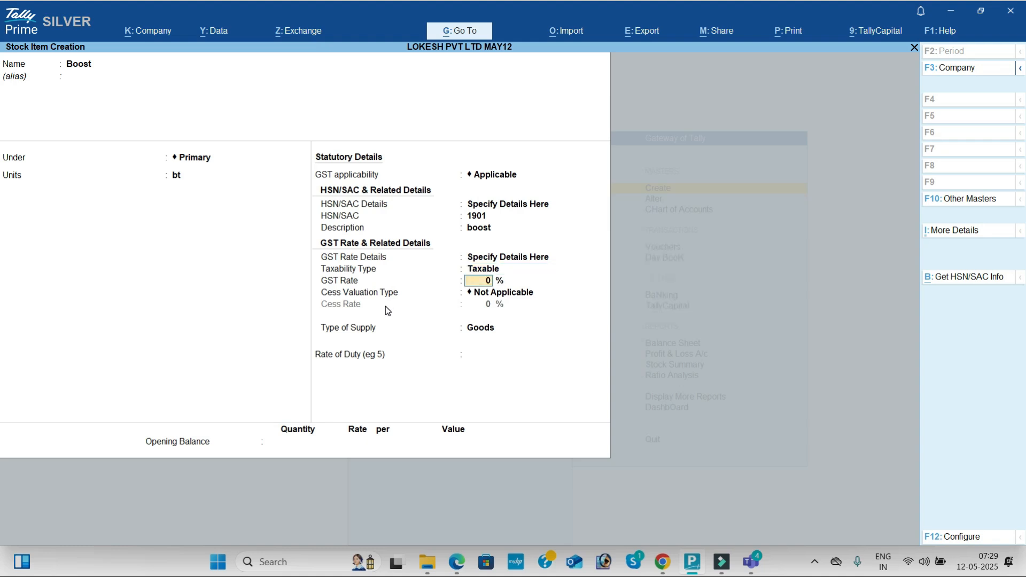
key(alt+Tab)
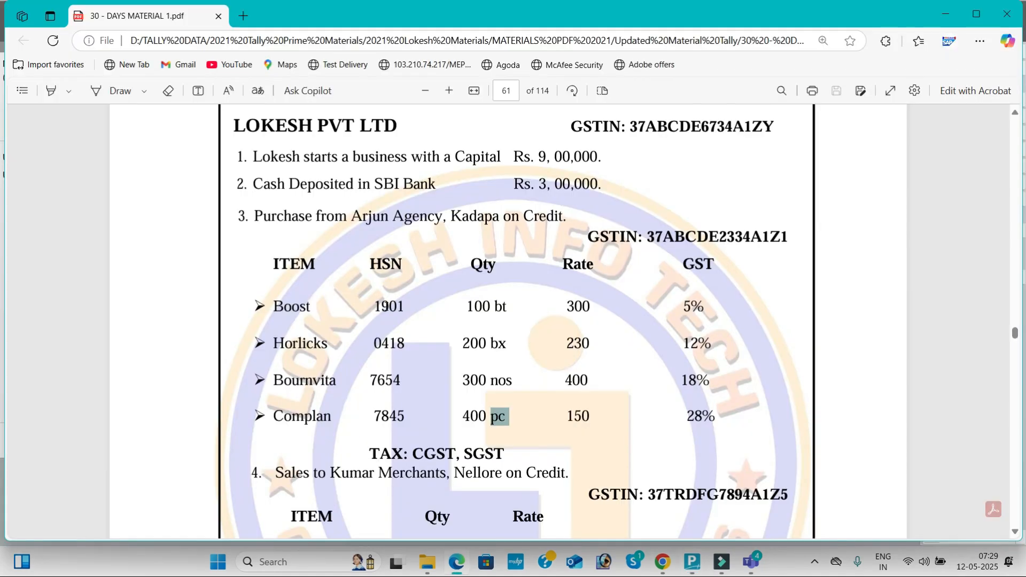
drag(684, 309, 698, 310)
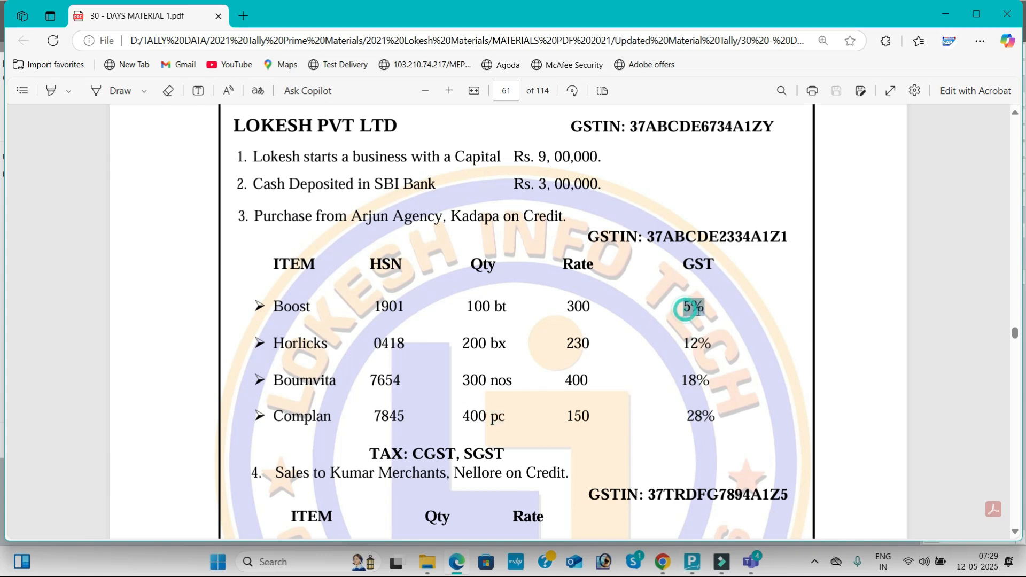
key(alt+Tab)
text(5)
key(Return)
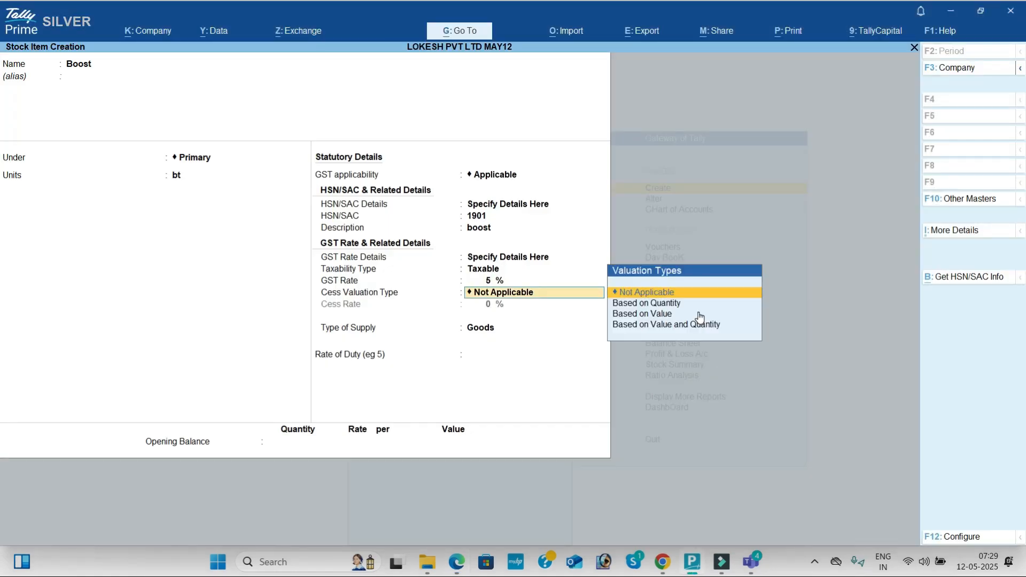
- Keep cess valuation Not Applicable and Goods as the type of supply for Boost, leave the duty rate blank, and save the item
key(Return)
key(Return)
key(Return)
key(Return)
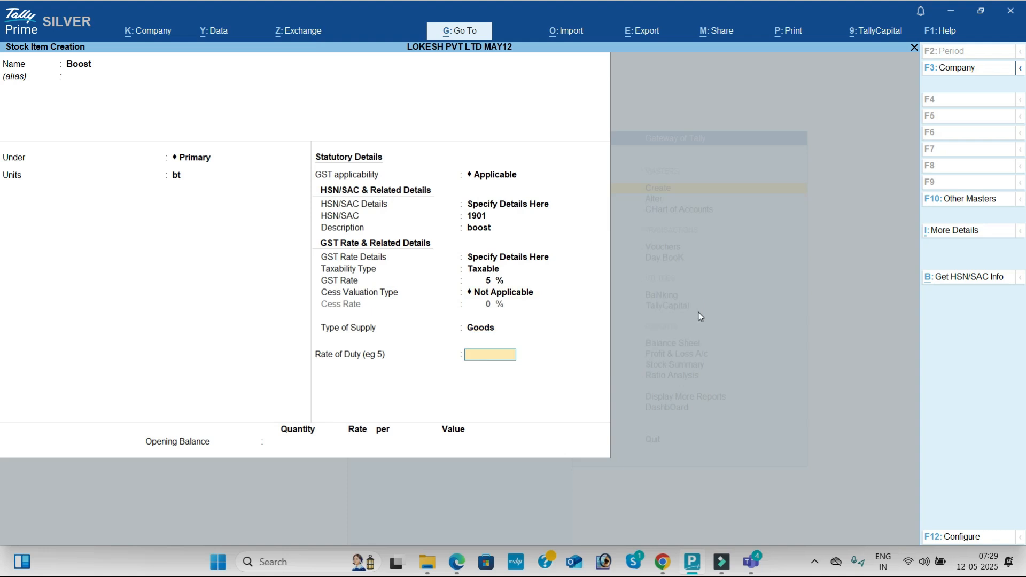
key(Return)
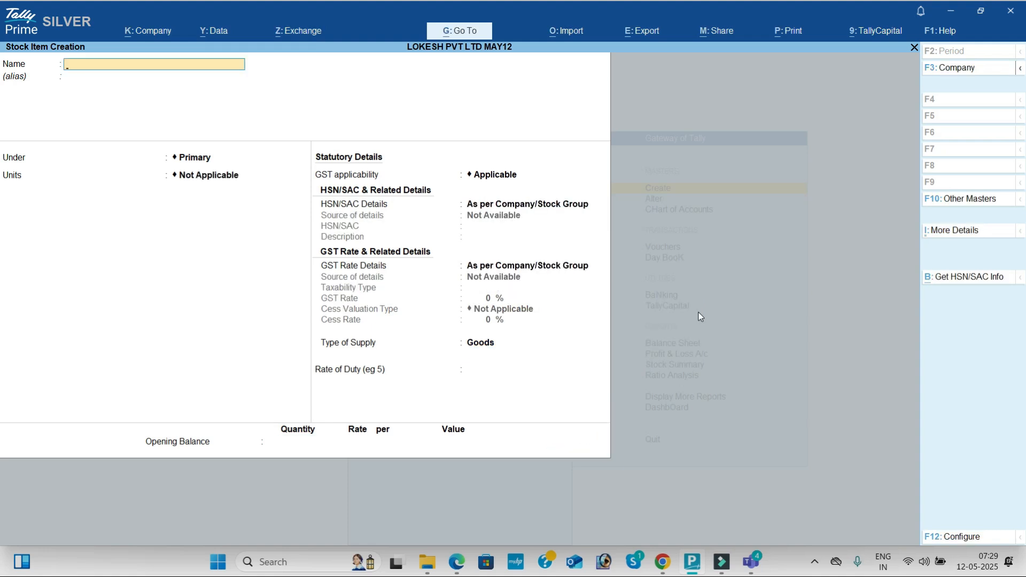
- Start the next stock item from the problem PDF, named Horlicks, under Primary, with bx as its unit
key(alt+Tab)
key(alt+Tab)
text(Horlicks)
key(Return)
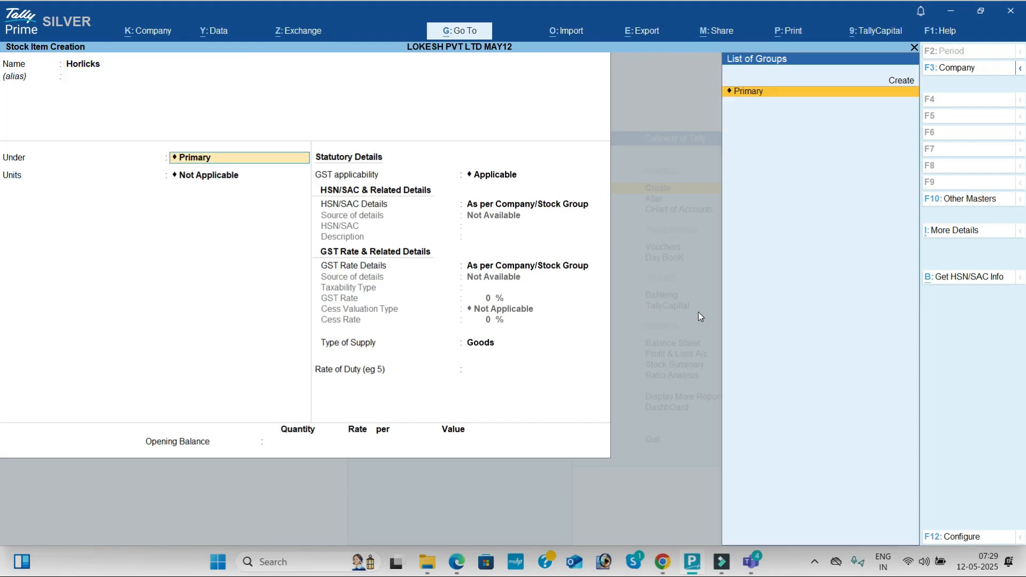
key(Return)
key(Down)
key(Down)
key(Return)
- Keep GST applicable for Horlicks and specify its HSN/SAC details here, with code 0418 from the problem PDF and description horlicks
key(Return)
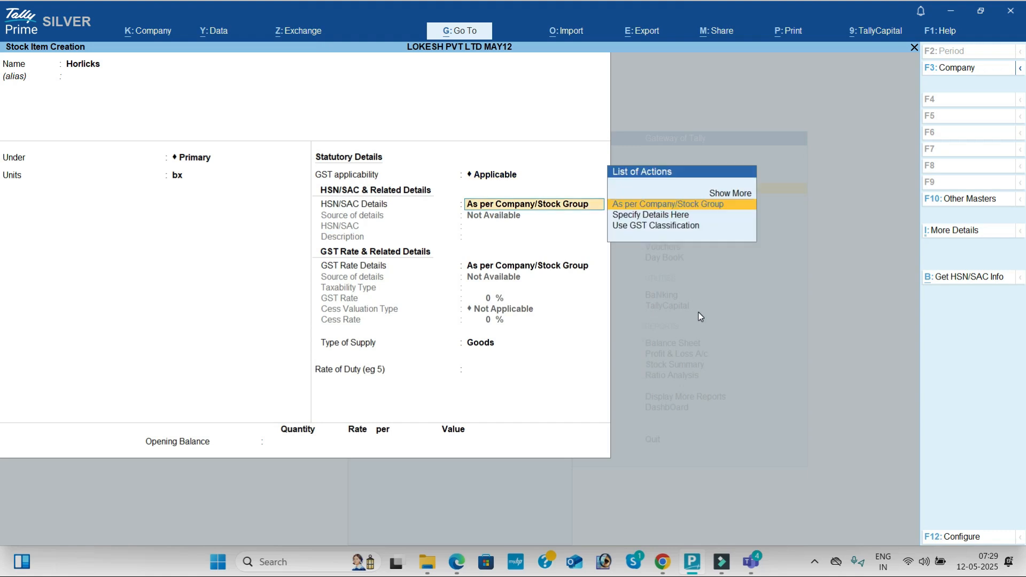
key(Down)
key(Return)
key(alt+Tab)
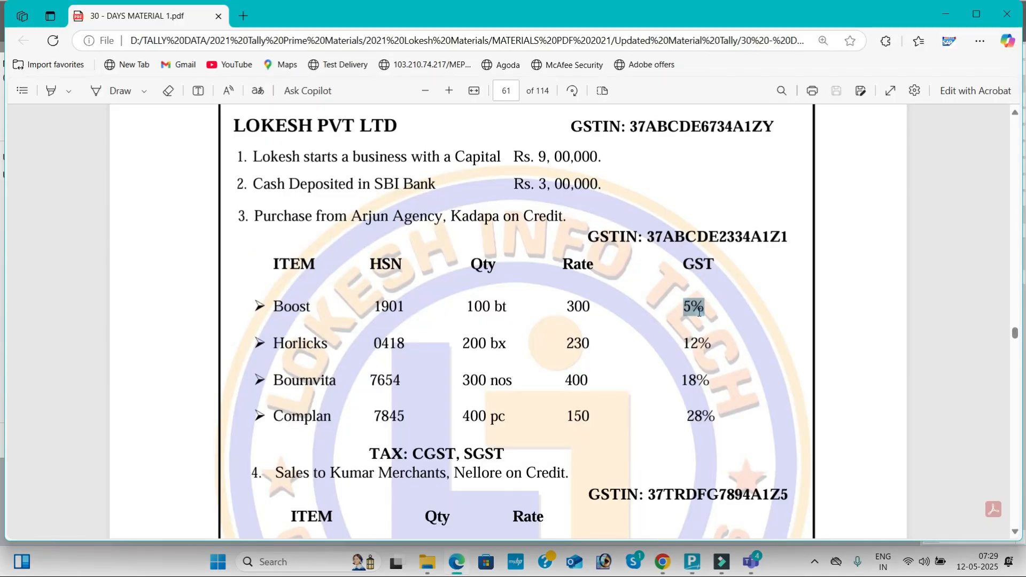
key(alt+Tab)
text(0418)
key(Return)
text(horlicks)
key(Return)
- Specify the GST rate details of Horlicks here, as Taxable with the 12% GST rate given in the problem PDF
key(Return)
key(BackSpace)
key(Down)
key(Return)
key(Return)
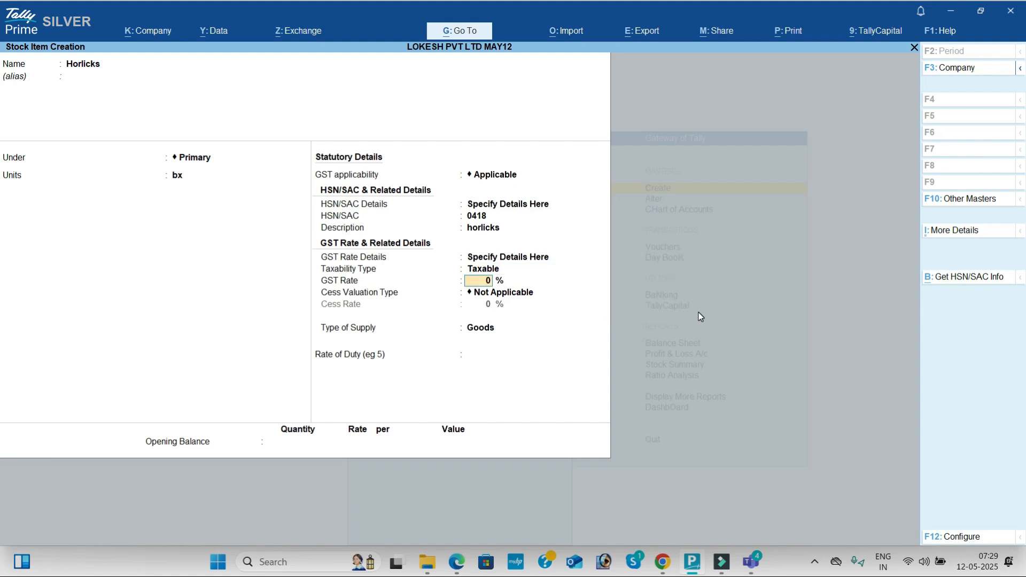
key(alt+Tab)
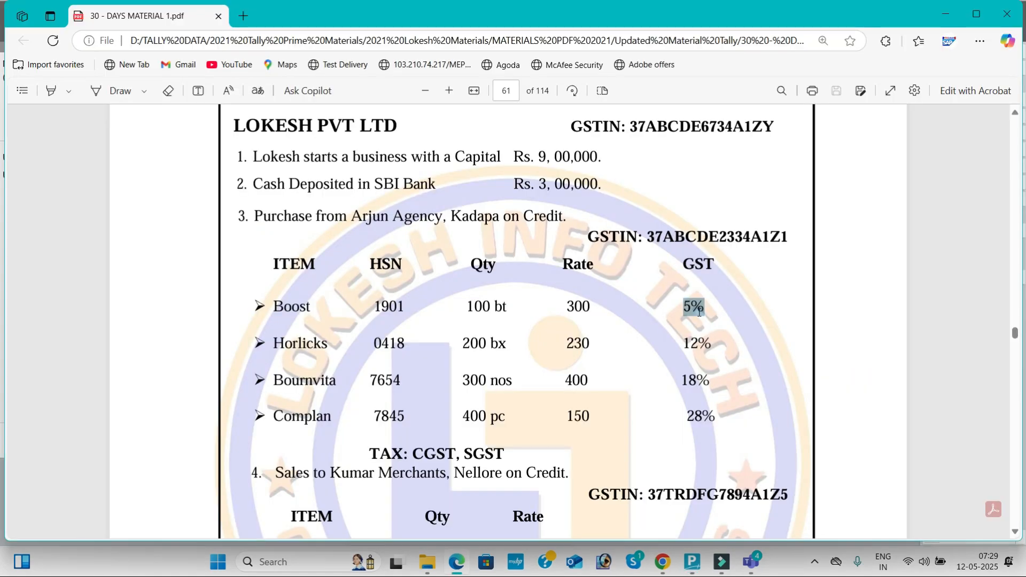
key(alt+Tab)
text(12)
- Keep cess valuation Not Applicable and Goods as the type of supply for Horlicks, leave the duty rate blank, and save the item
key(Return)
key(Return)
key(Return)
key(Return)
key(Return)
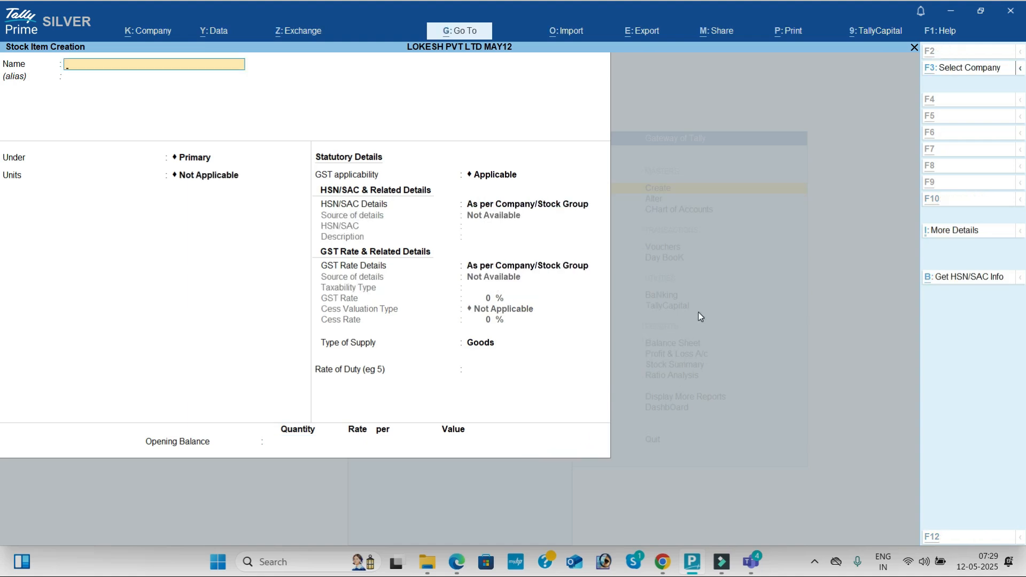
- Start a stock item named Bournvita, copied from the problem PDF, under Primary, with nos as its unit
key(alt+Tab)
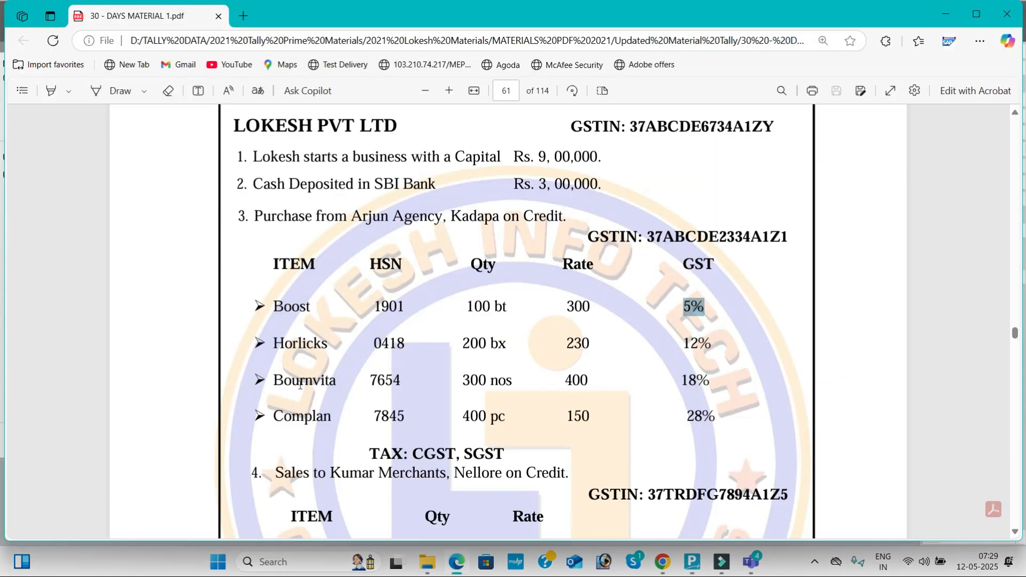
drag(270, 381, 337, 386)
key(ctrl+c)
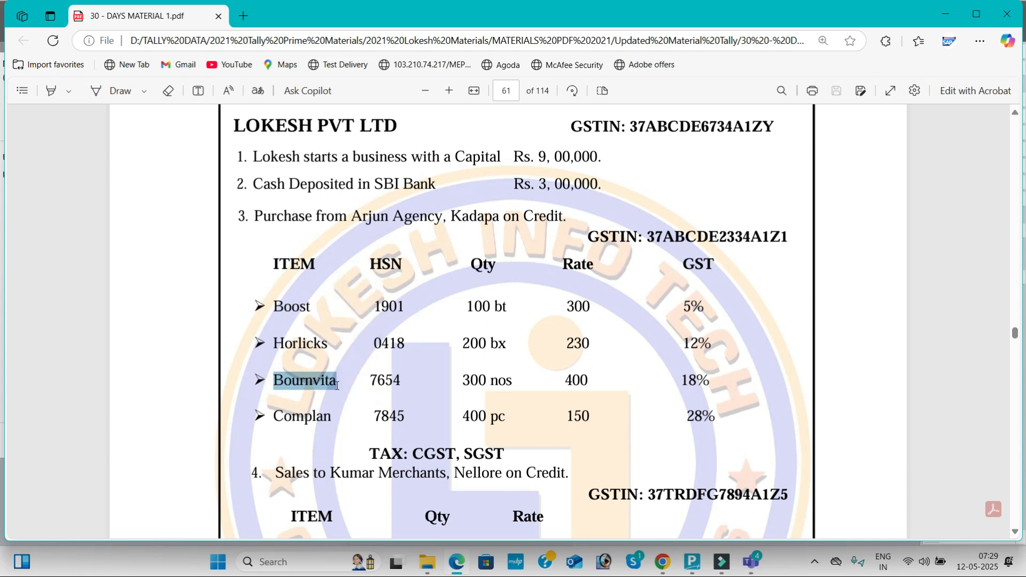
key(alt+Tab)
key(ctrl+v)
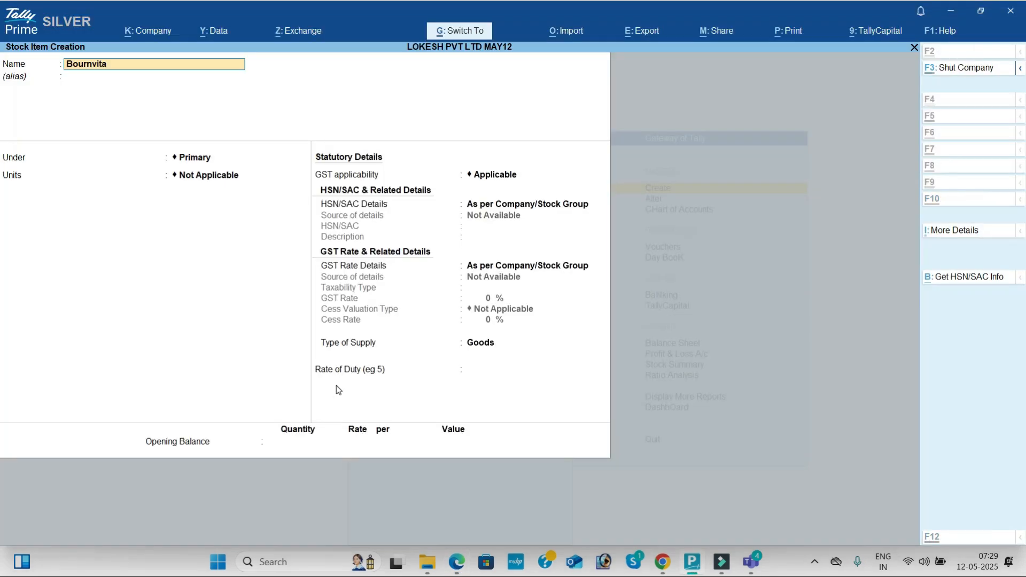
key(Return)
key(Return)
key(Return)
key(Down)
key(Down)
key(Down)
key(Return)
key(Return)
- Keep GST applicable for Bournvita and specify its HSN/SAC details here, with code 7654 from the problem PDF and description Bournvita
key(Down)
key(Return)
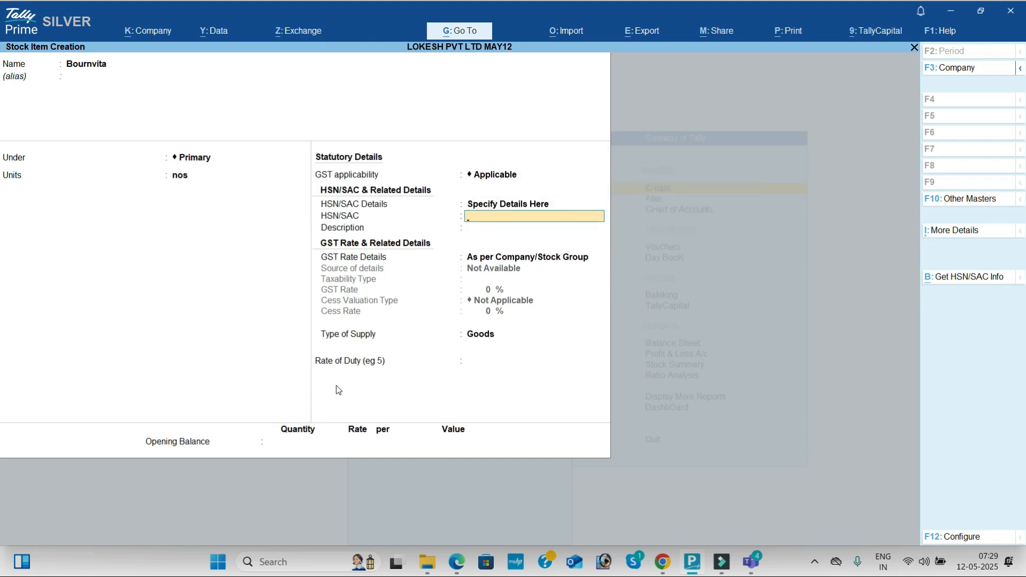
key(alt+Tab)
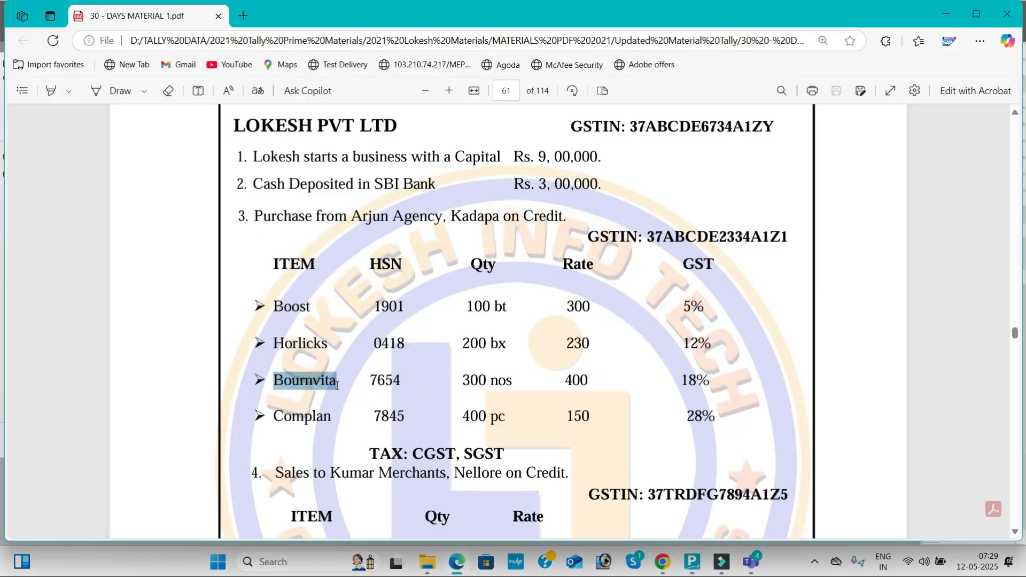
key(alt+Tab)
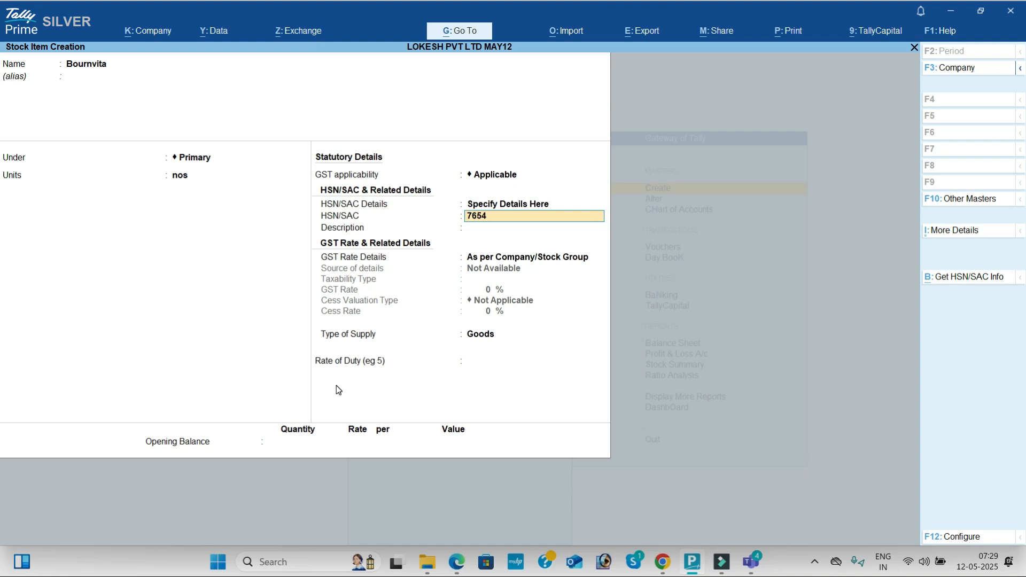
key(Return)
text(Bournvita)
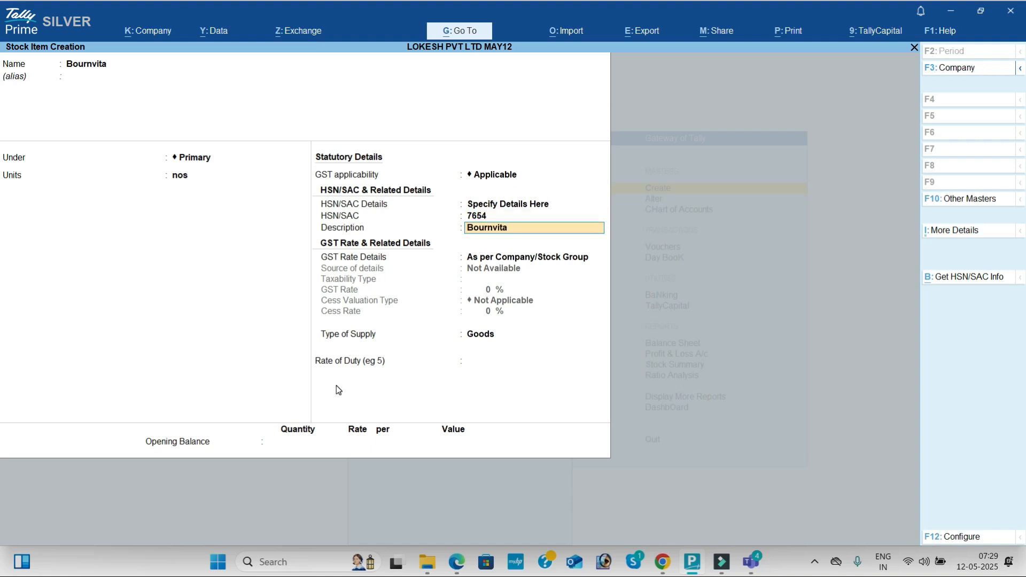
key(Return)
- Specify the GST rate details of Bournvita here, as Taxable with the 18% GST rate given in the problem PDF
key(Down)
key(Return)
- Keep cess valuation Not Applicable and Goods as the type of supply for Bournvita, leave the duty rate blank, and save the item
key(Return)
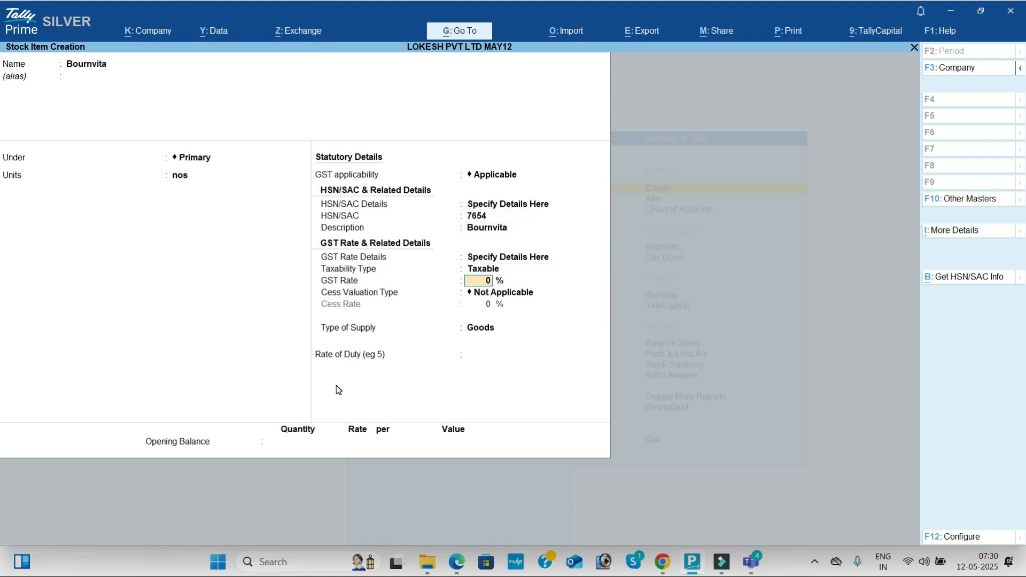
key(alt+Tab)
key(alt+Tab)
text(18)
key(Return)
key(Return)
key(Return)
key(Return)
key(Return)
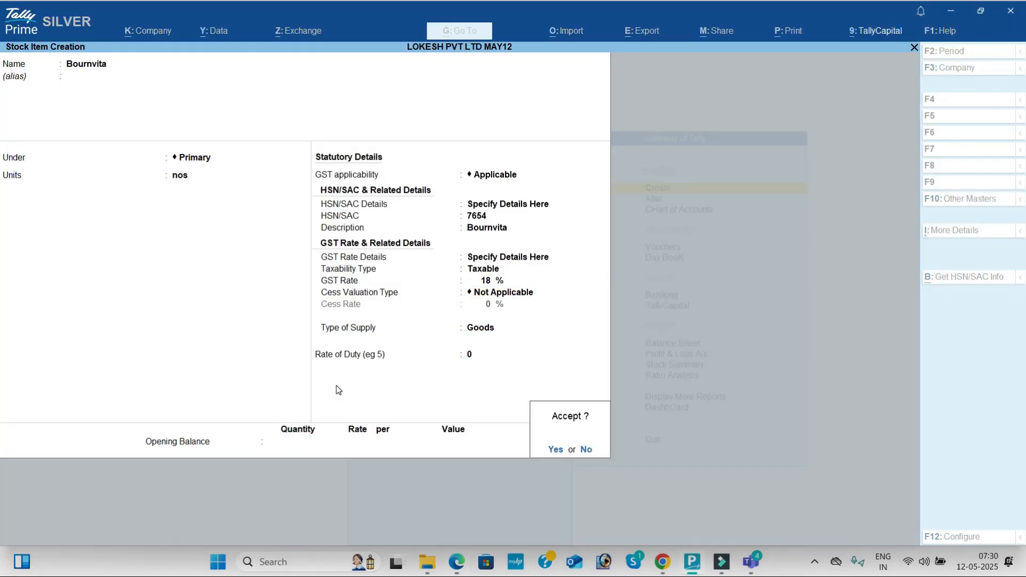
key(Return)
- Copy the item name Complan from the problem PDF and use it as the name of the new stock item
key(alt+Tab)
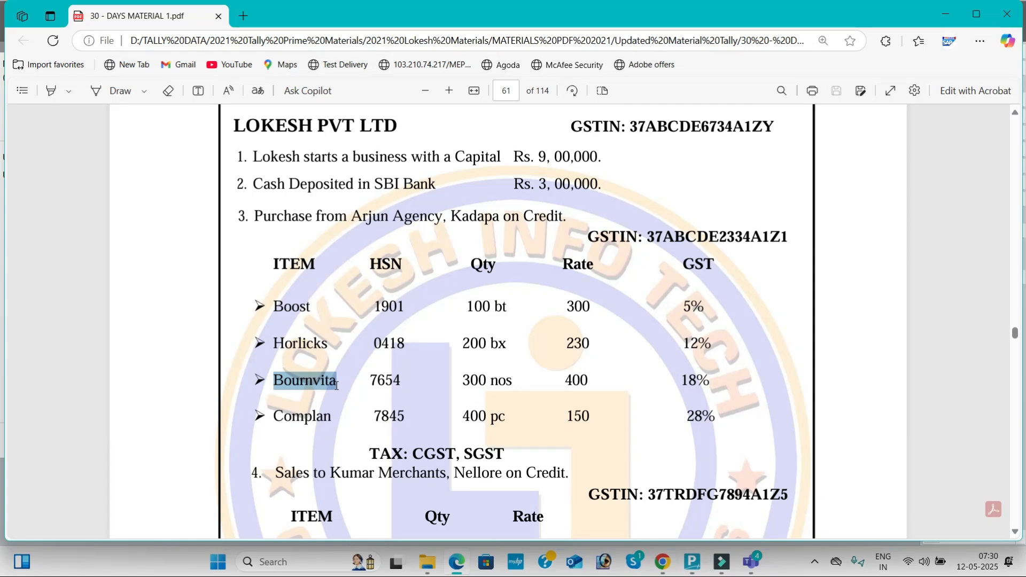
click(276, 421)
drag(276, 420, 332, 417)
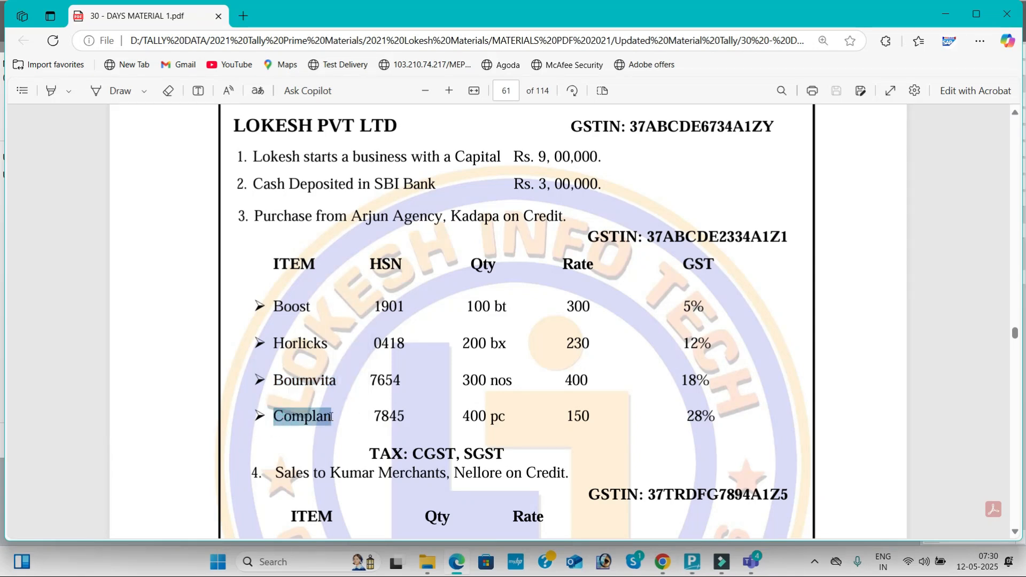
key(ctrl+c)
key(alt+Tab)
key(ctrl+v)
key(Return)
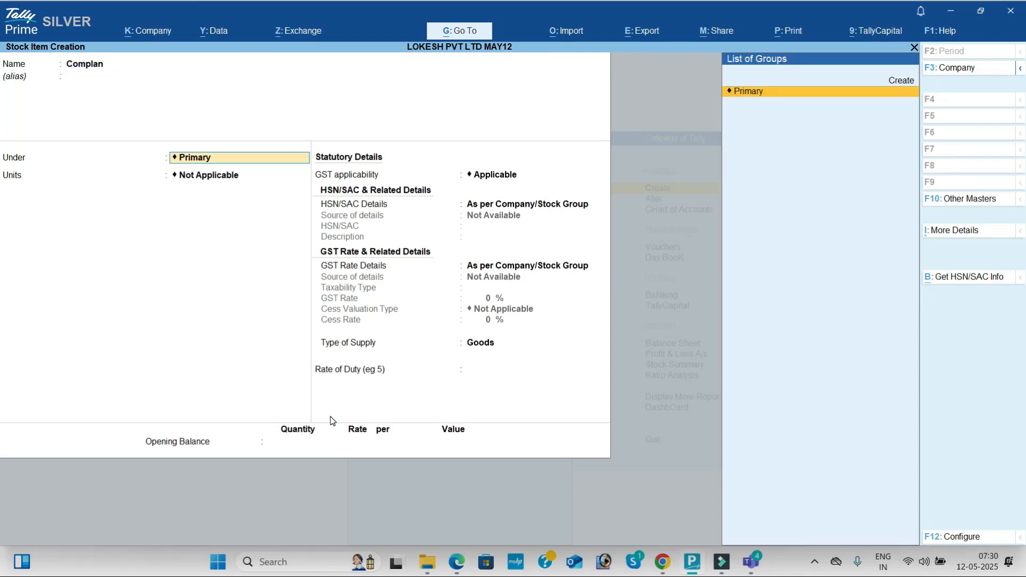
- Place Complan under the Primary group and choose pc as its unit
key(Return)
key(Down)
key(Down)
key(Down)
- Keep GST applicable for Complan and specify its HSN/SAC details here, with code 7845 from the problem PDF and description Complan
key(Down)
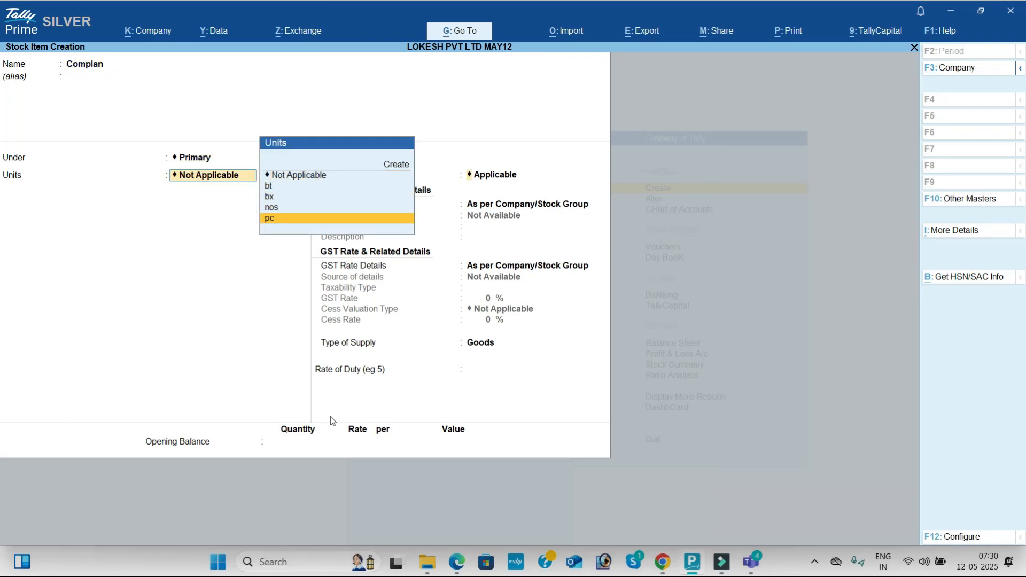
key(Return)
key(Return)
key(Down)
key(Return)
key(alt+Tab)
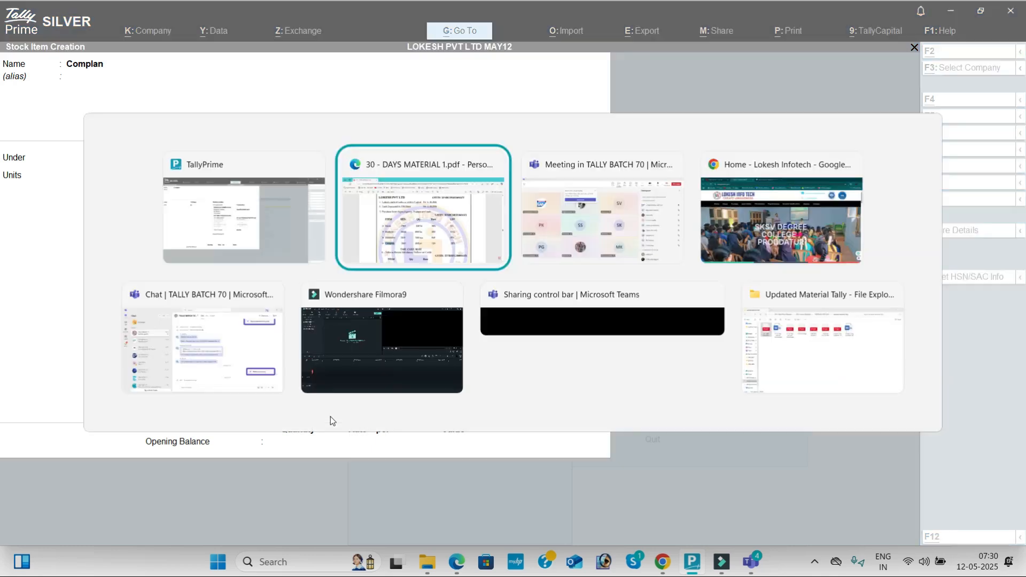
key(alt+Tab)
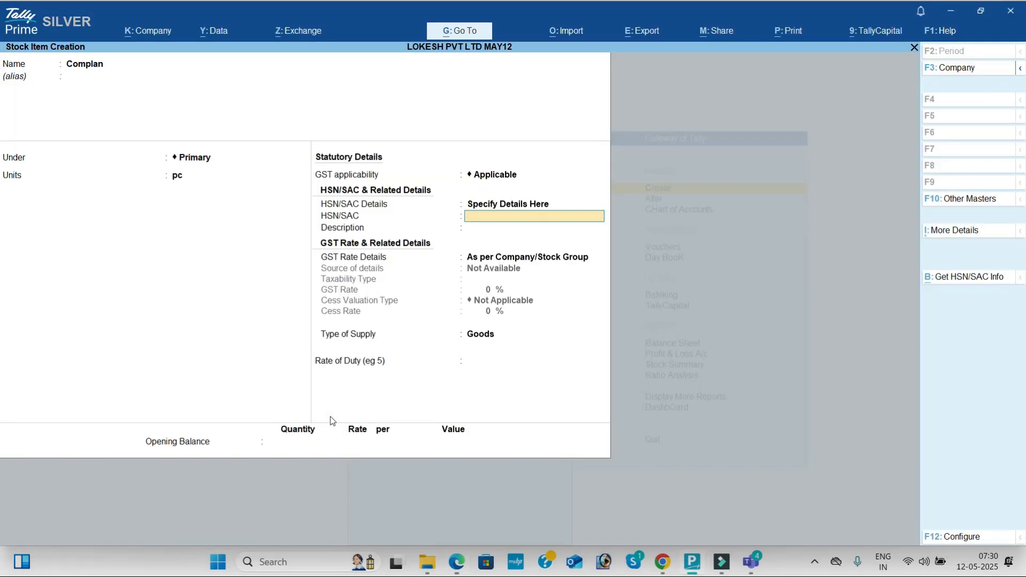
text(7845)
key(Return)
key(ctrl+alt+v)
key(Return)
- Specify Complan's GST rate details here as Taxable at 28%, with cess valuation Not Applicable, supply type Goods and no duty rate
key(Down)
key(Return)
key(Return)
text(28)
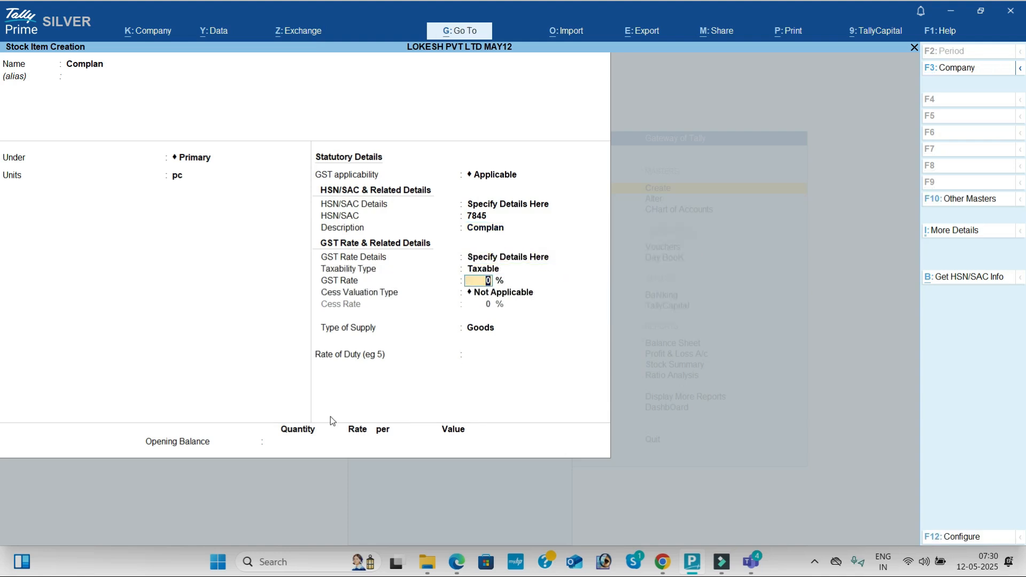
key(Return)
key(Return)
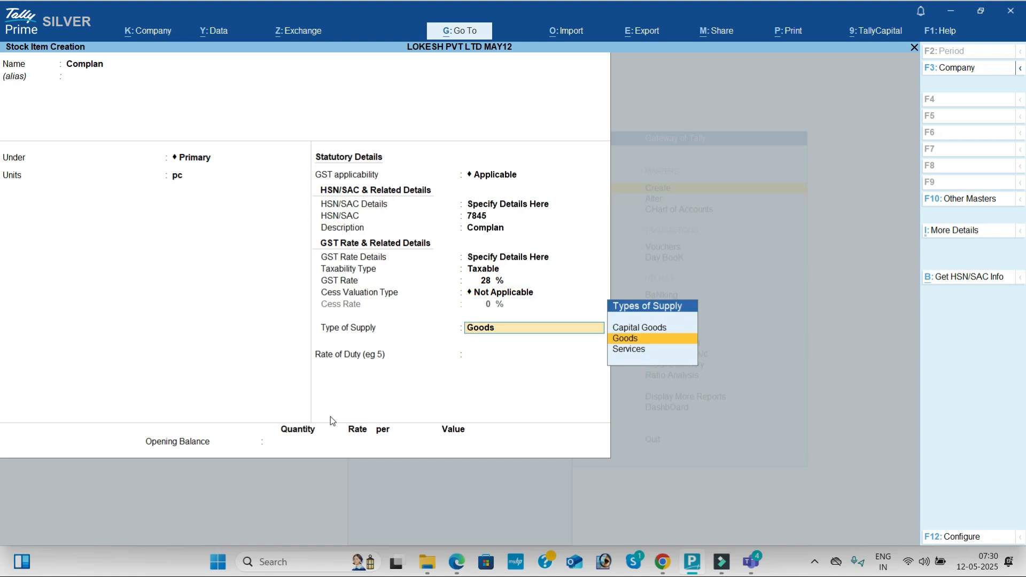
key(Return)
key(Return)
- Return to Complan's GST rate details and try the Use GST Classification option
key(BackSpace)
key(BackSpace)
key(BackSpace)
key(BackSpace)
key(BackSpace)
key(BackSpace)
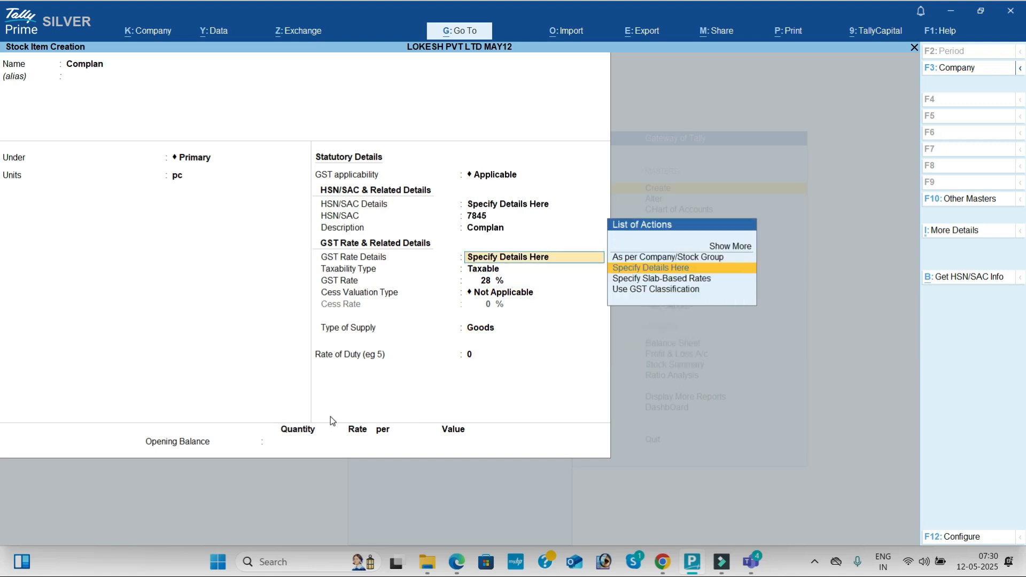
key(Down)
key(Down)
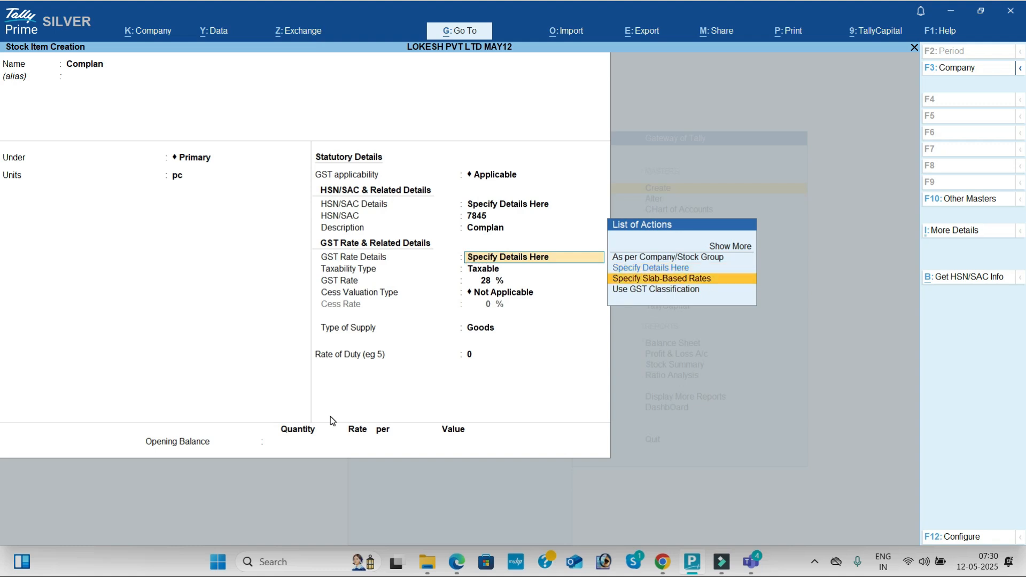
key(Return)
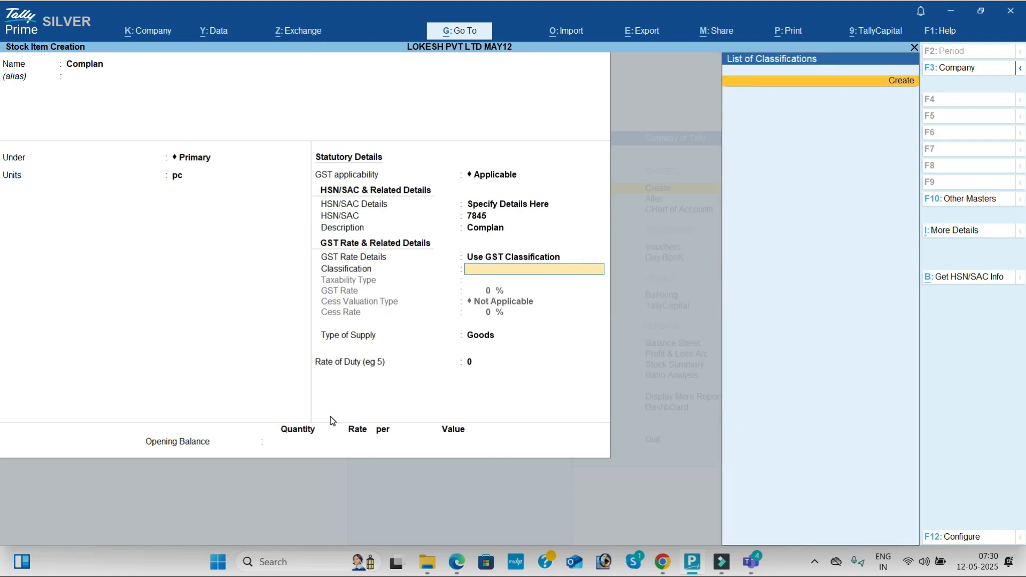
- Switch Complan's GST rate details back to Specify Details Here, keeping Taxable at 28% and Goods as the type of supply
key(BackSpace)
key(Up)
key(Up)
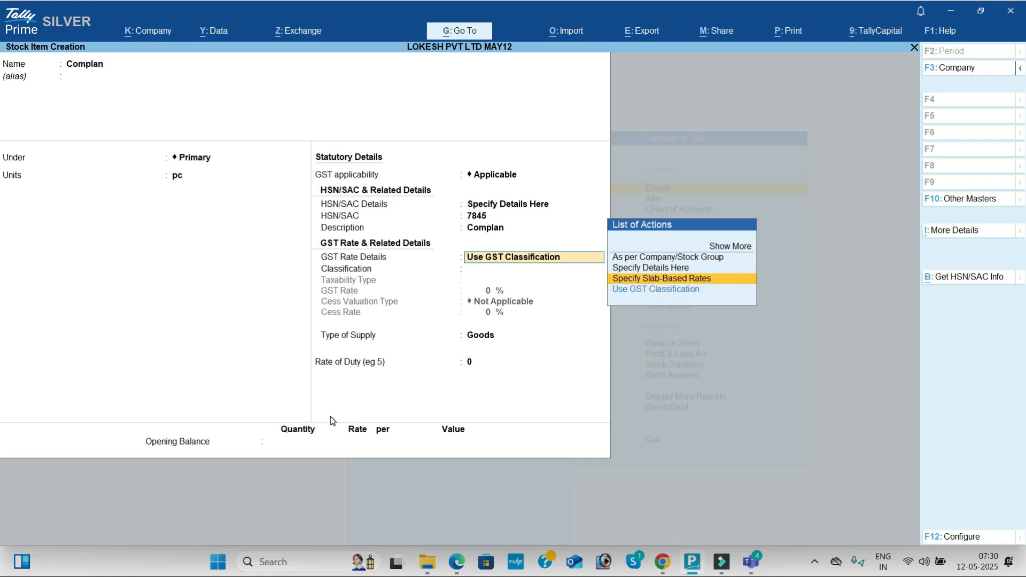
key(Return)
key(Return)
key(Return)
key(Return)
key(Return)
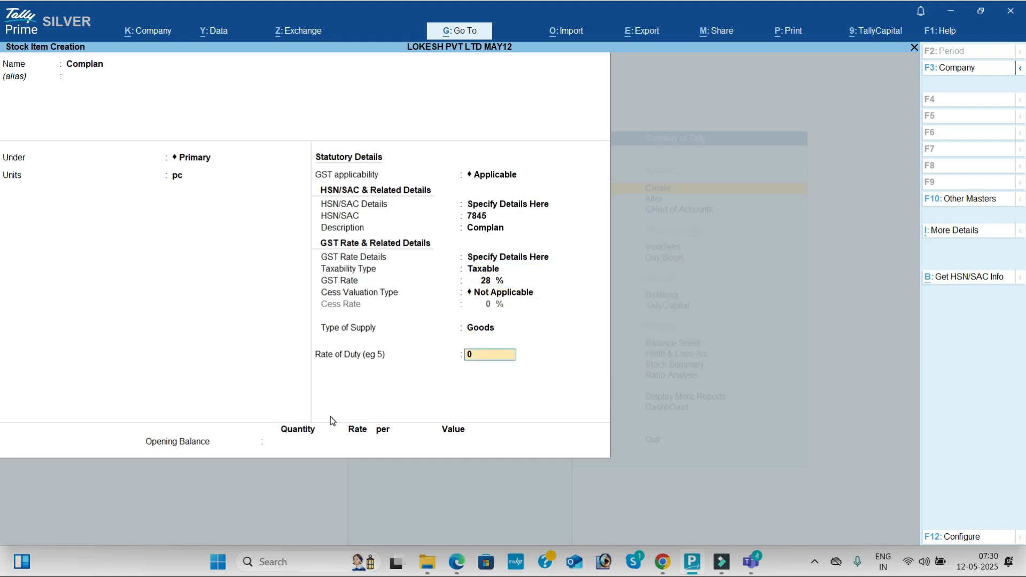
- Save the Complan item, quit stock item creation and return to the Gateway of Tally
key(Return)
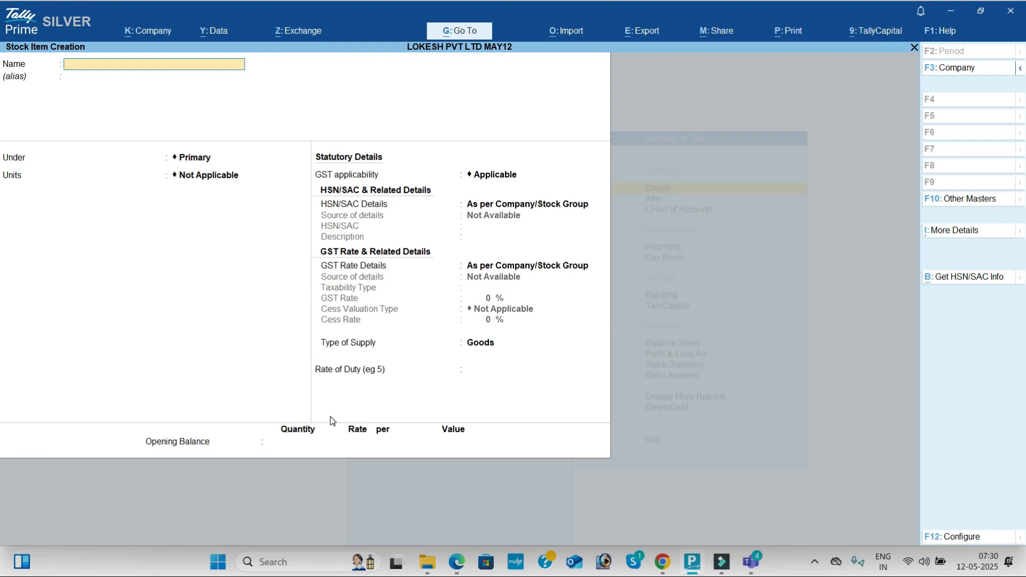
key(Escape)
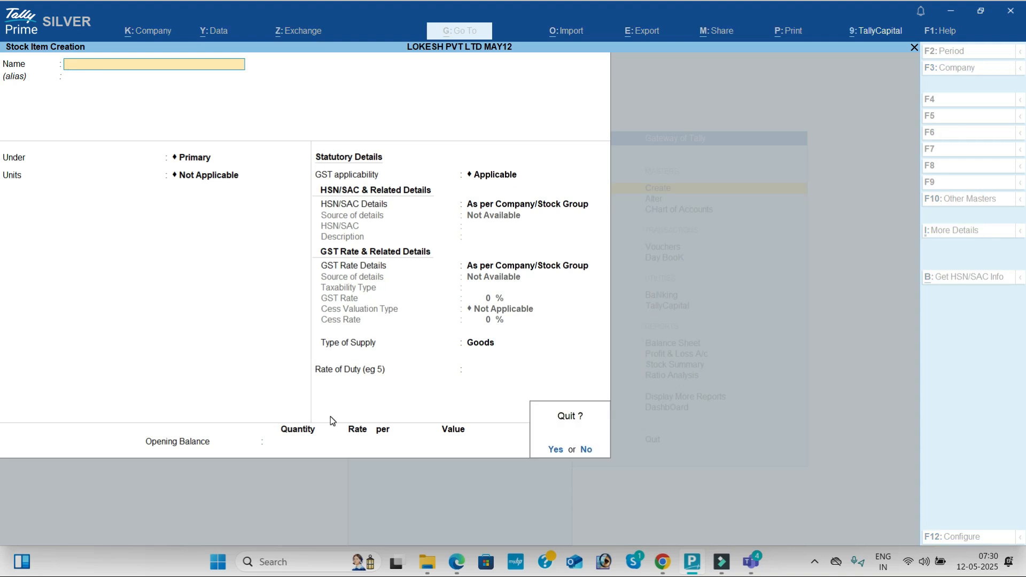
key(Return)
key(Escape)
- Open accounting voucher creation and switch the voucher type to Receipt
key(Down)
key(Down)
key(Down)
key(Down)
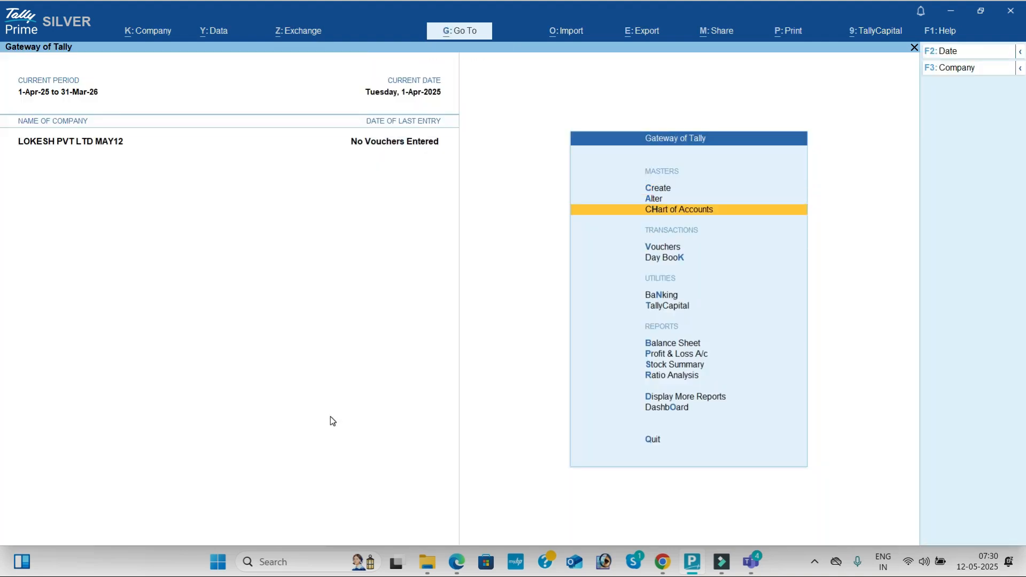
key(Up)
key(Return)
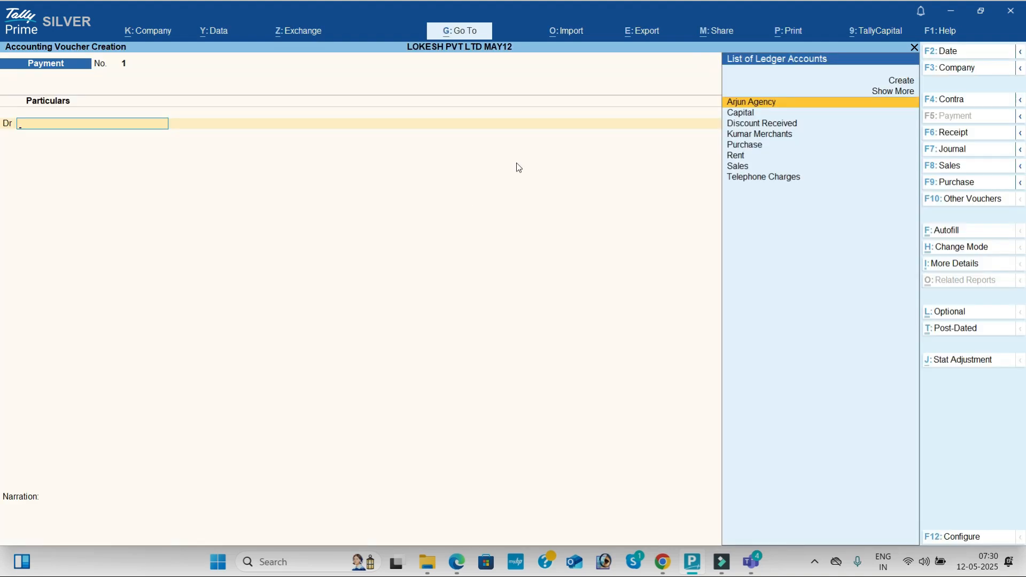
click(970, 139)
- Credit the Capital ledger in the receipt voucher with 900000, the starting capital given in the problem PDF
key(Down)
key(Return)
key(alt+Tab)
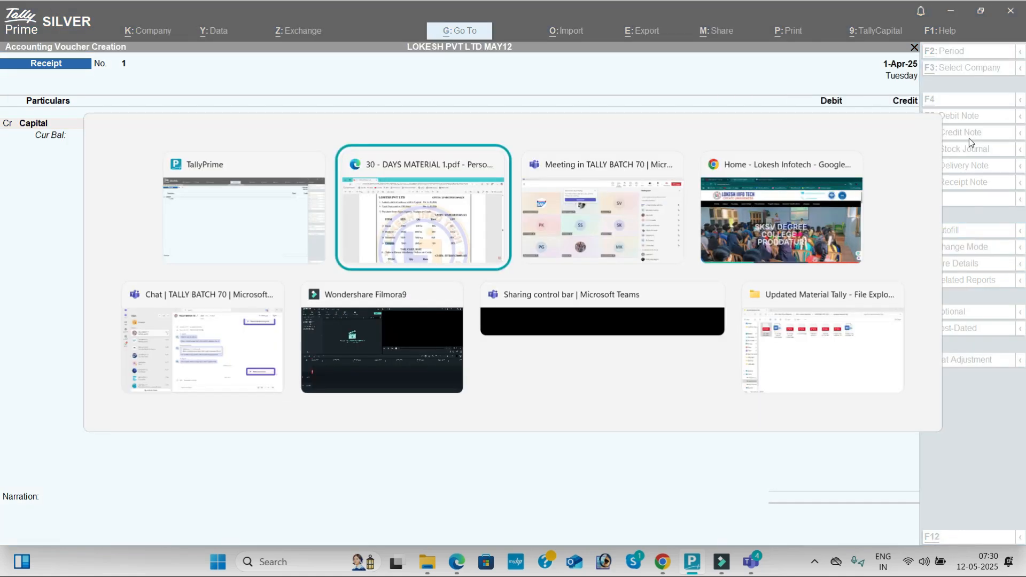
scroll(971, 143, up, 2)
key(alt+Tab)
text(900000)
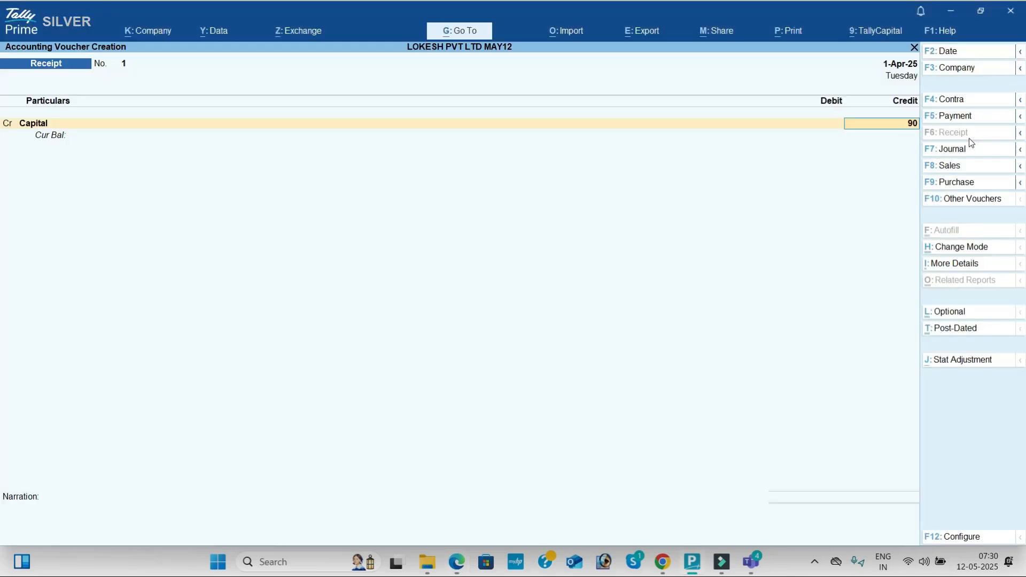
key(Return)
- Debit the Cash ledger for the full capital amount, leave the narration blank, and save the receipt voucher
key(Return)
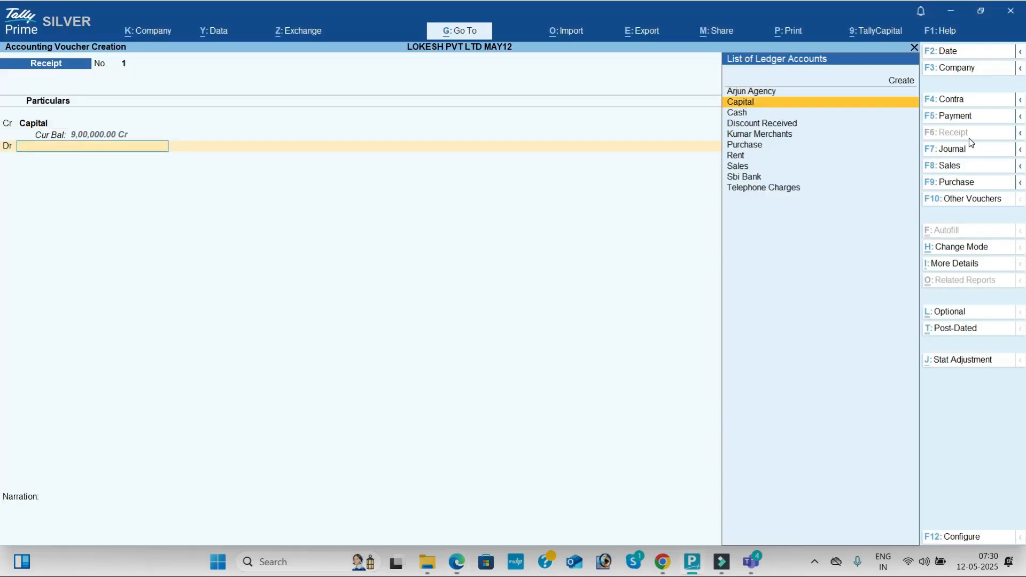
key(Down)
key(Return)
key(Return)
key(Return)
key(Return)
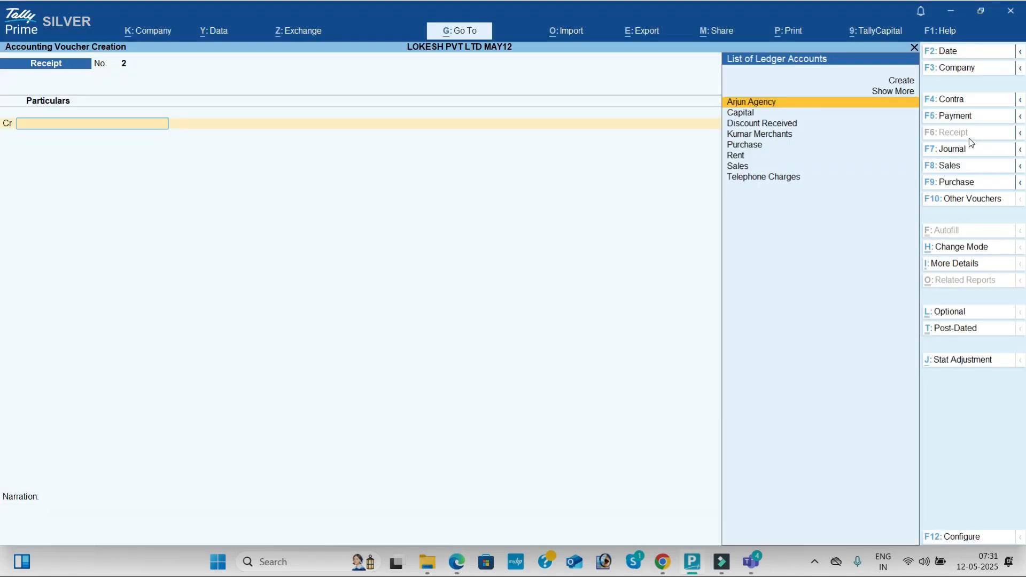
- Switch to a Contra voucher and credit the Cash ledger with 300000, the bank deposit given in the problem PDF
click(970, 98)
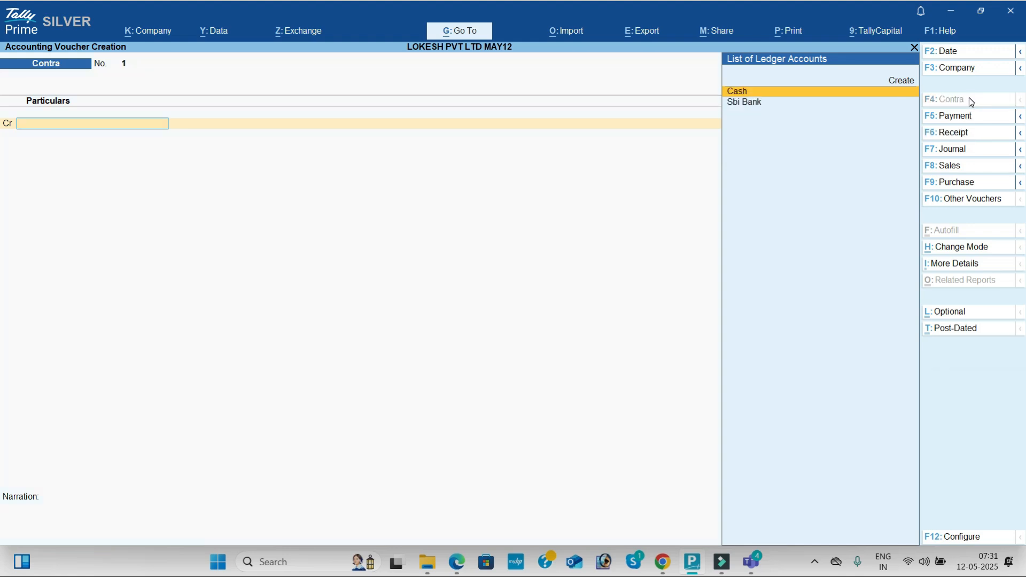
key(Return)
key(alt+Tab)
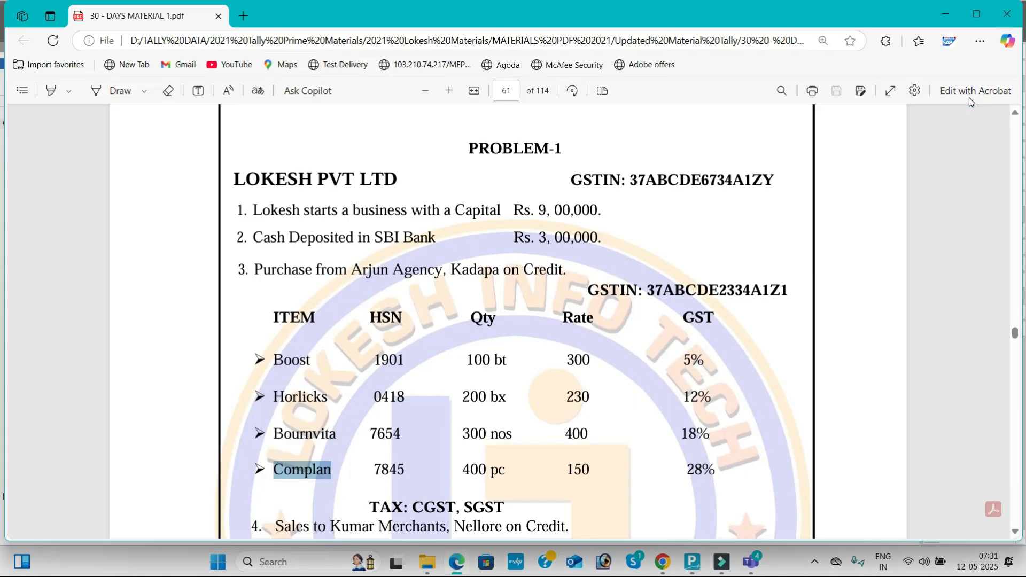
key(alt+Tab)
text(300000)
key(Return)
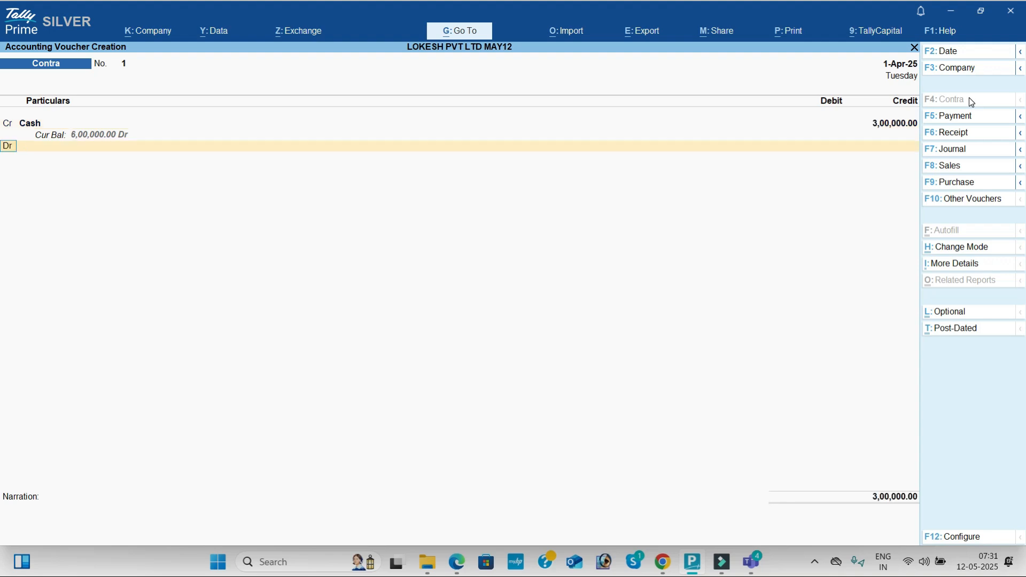
- Debit the Sbi Bank ledger for the full deposit amount and save the contra voucher
key(Down)
key(Return)
key(alt)
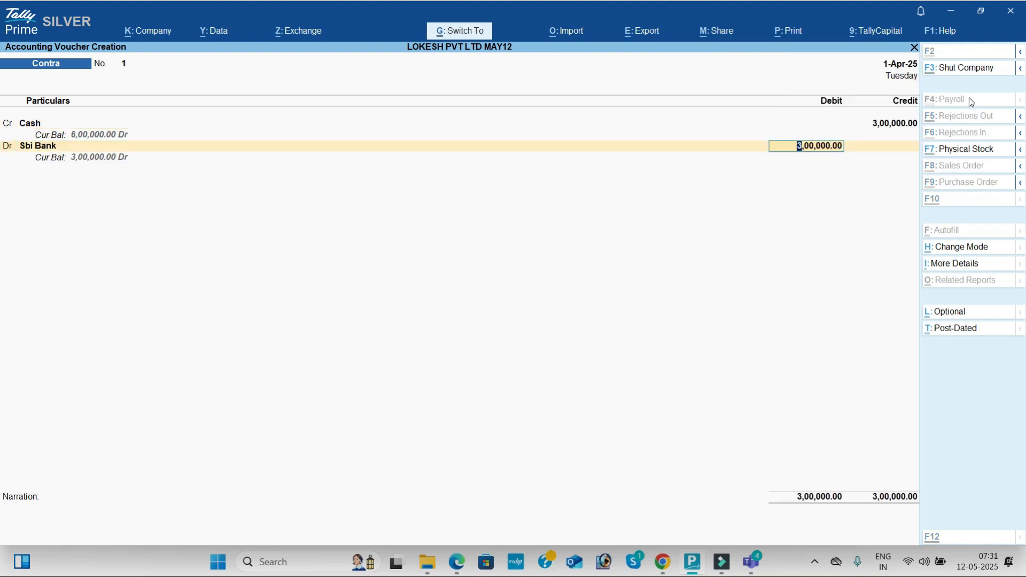
key(ctrl+a)
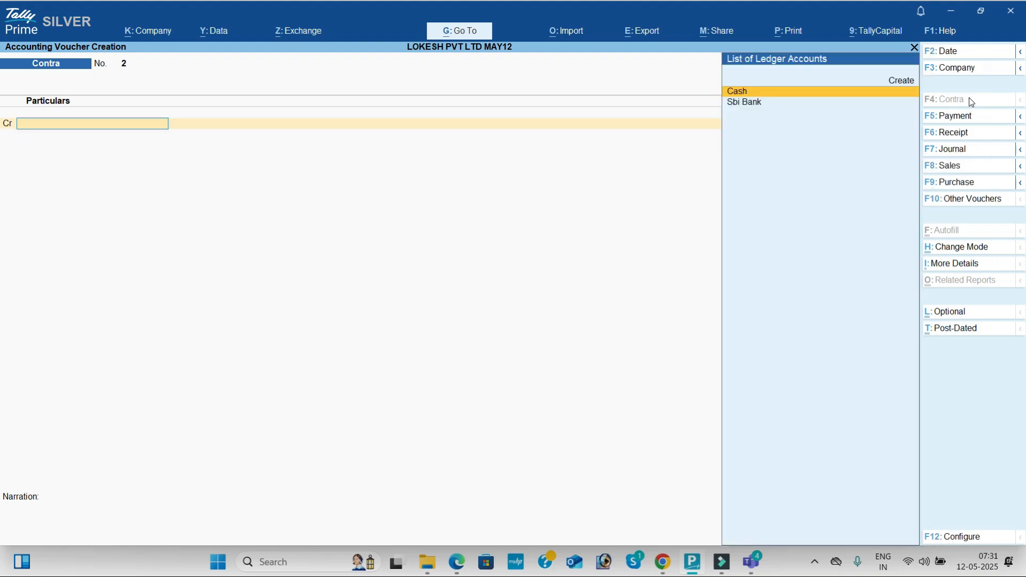
- Switch to a Purchase voucher with Arjun Agency as the party, keep its party details, and choose the Purchase ledger
click(971, 183)
key(Return)
key(Return)
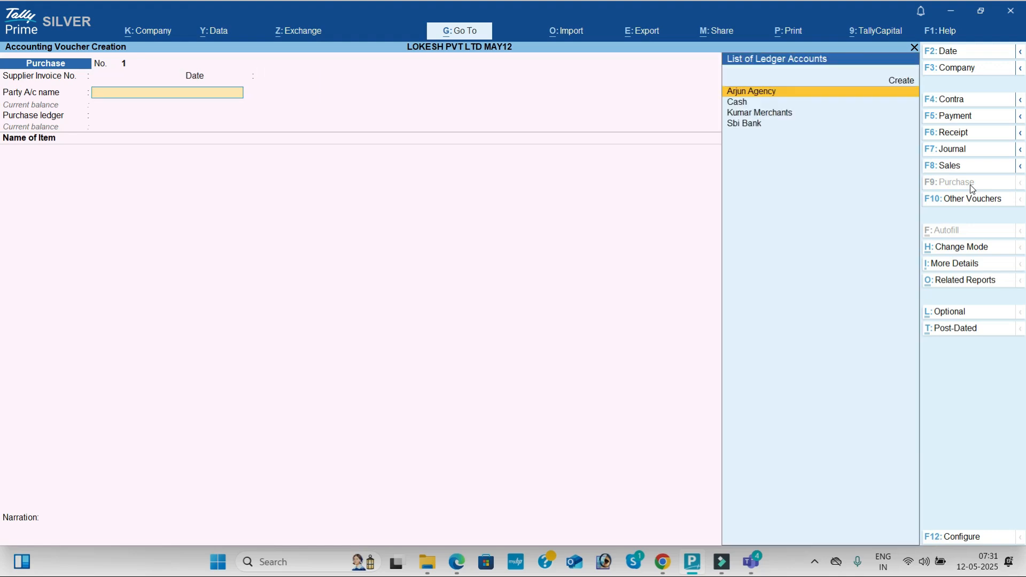
key(Return)
key(Return)
key(Return)
key(Return)
key(Return)
key(Return)
key(Return)
key(Return)
key(Return)
key(Return)
key(Return)
key(Return)
key(Return)
key(Return)
key(Return)
key(Return)
key(Return)
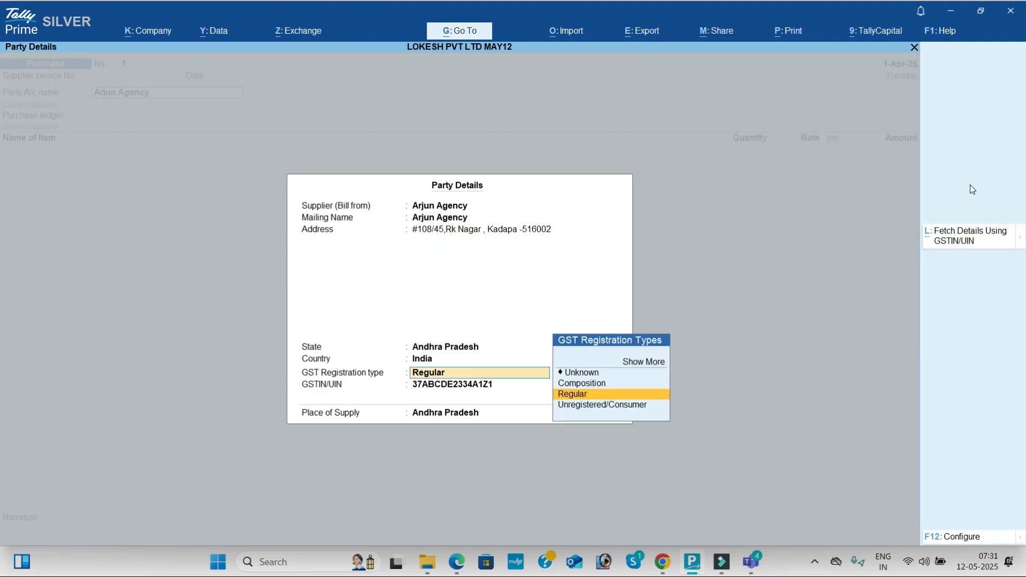
- Add Boost as the first purchase item with quantity 100 bt at rate 300, keeping its GST details as per masters
key(alt+Tab)
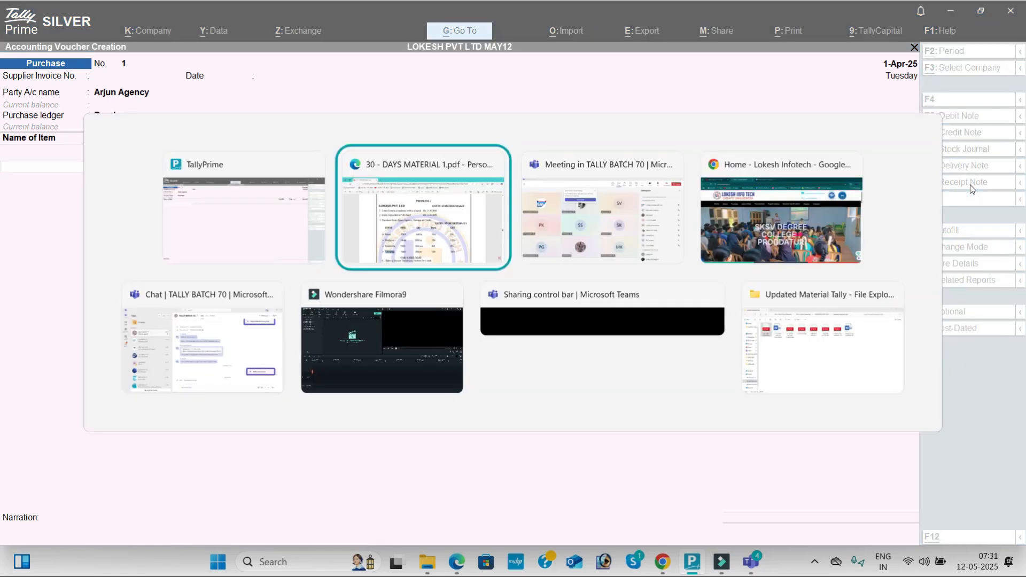
key(alt+Tab)
text(B)
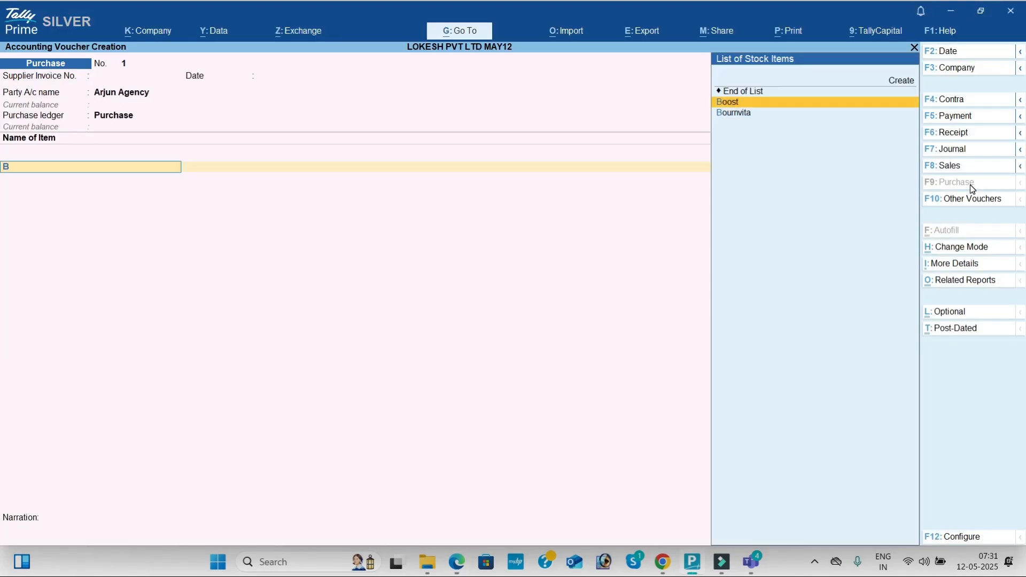
key(Return)
key(alt+Tab)
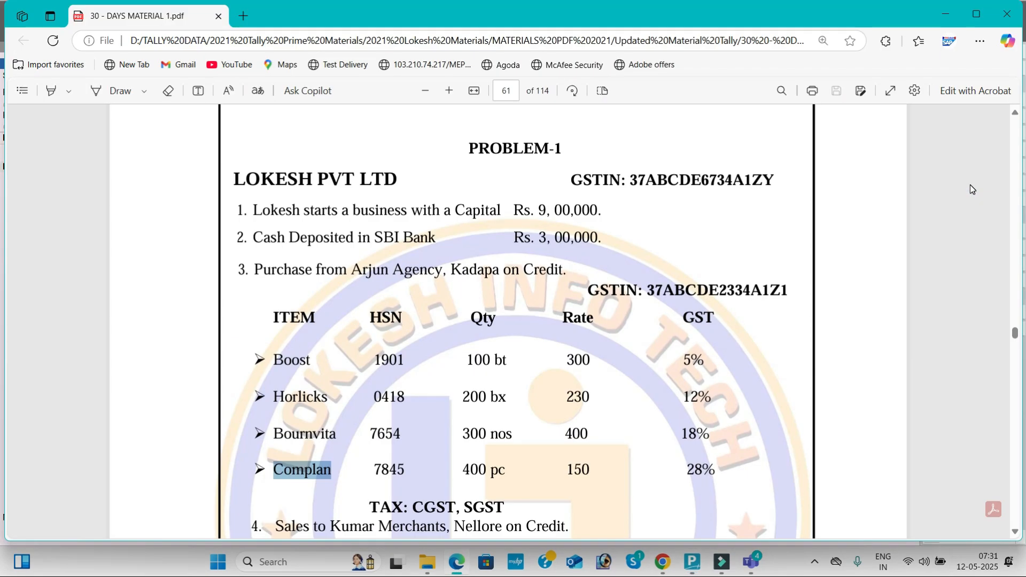
key(alt+Tab)
text(100)
key(Return)
text(300)
key(Return)
- Add Horlicks as the second purchase item with quantity 200 bx and rate 2300
key(Return)
key(Return)
key(Return)
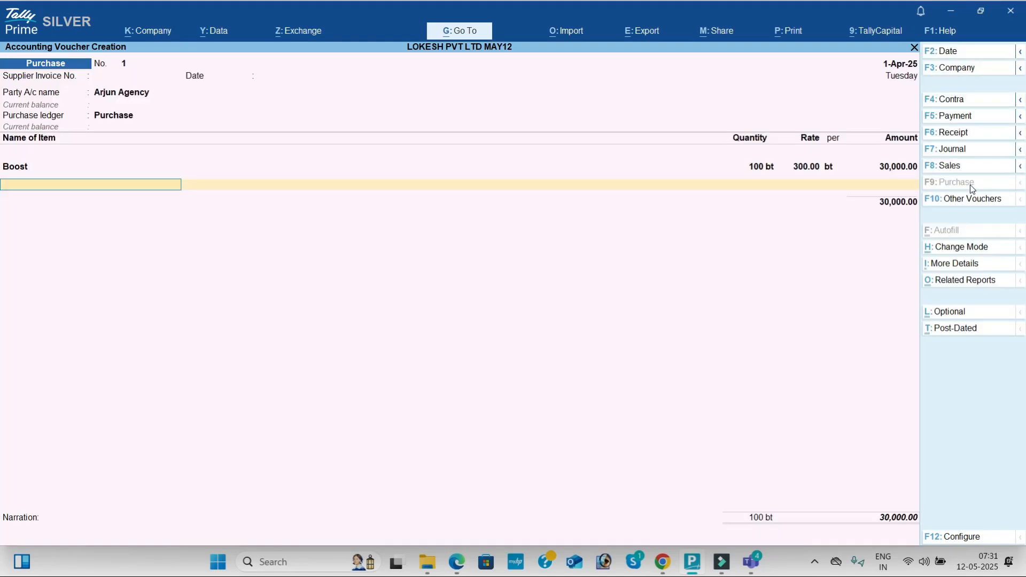
key(alt+Tab)
key(alt+Tab)
text(H)
key(Return)
key(alt+Tab)
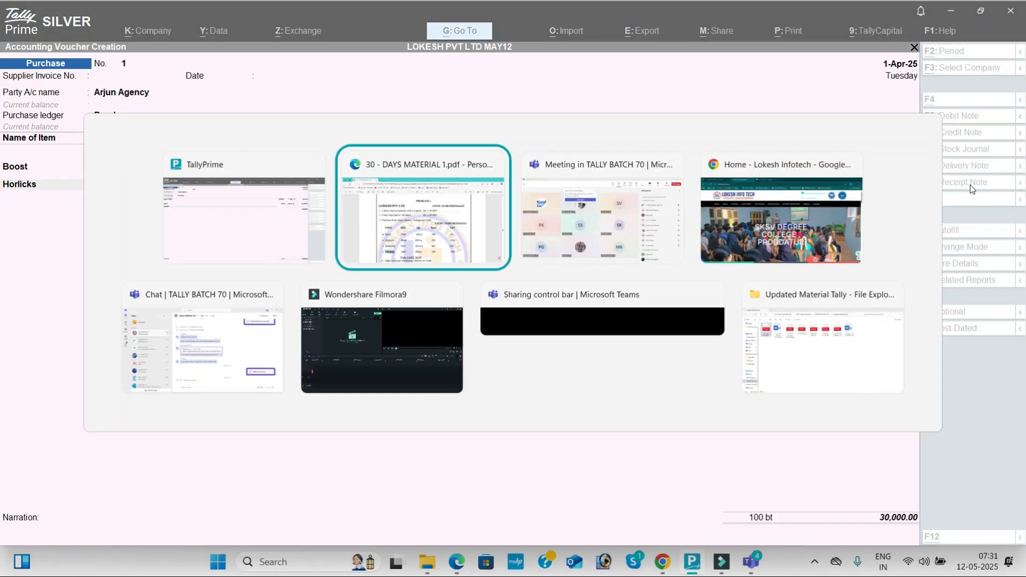
key(alt+Tab)
text(200)
key(Return)
text(2300)
key(Return)
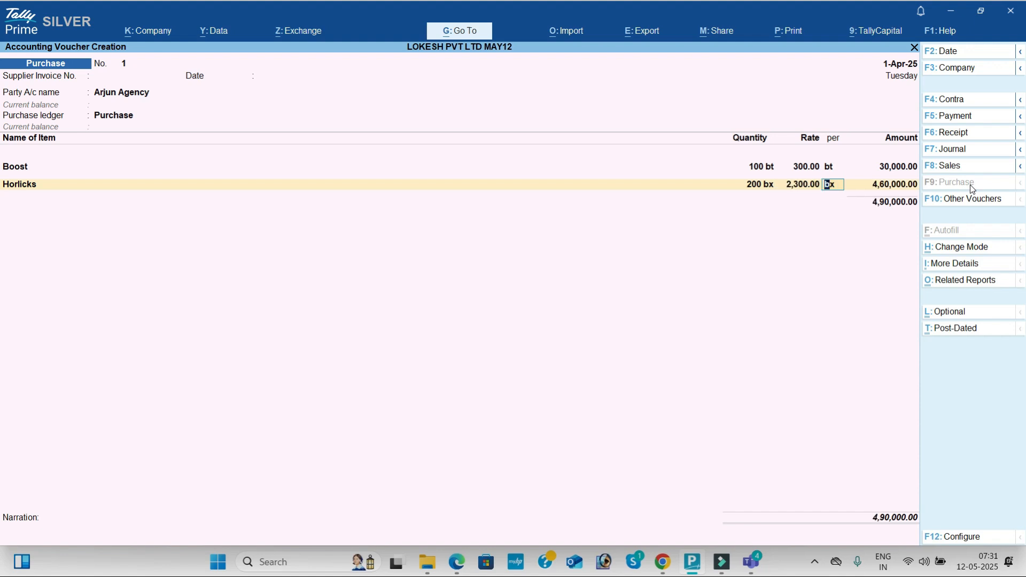
- Correct the Horlicks rate to 230 per bx as in the problem PDF and accept its default GST details
key(alt+Tab)
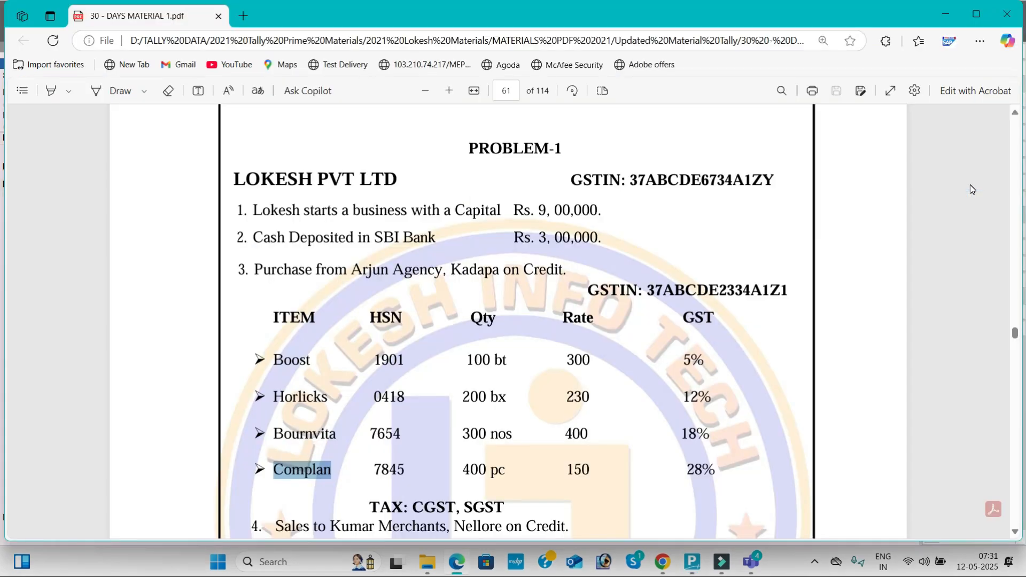
key(alt+Tab)
key(shift+Tab)
text(230)
key(Return)
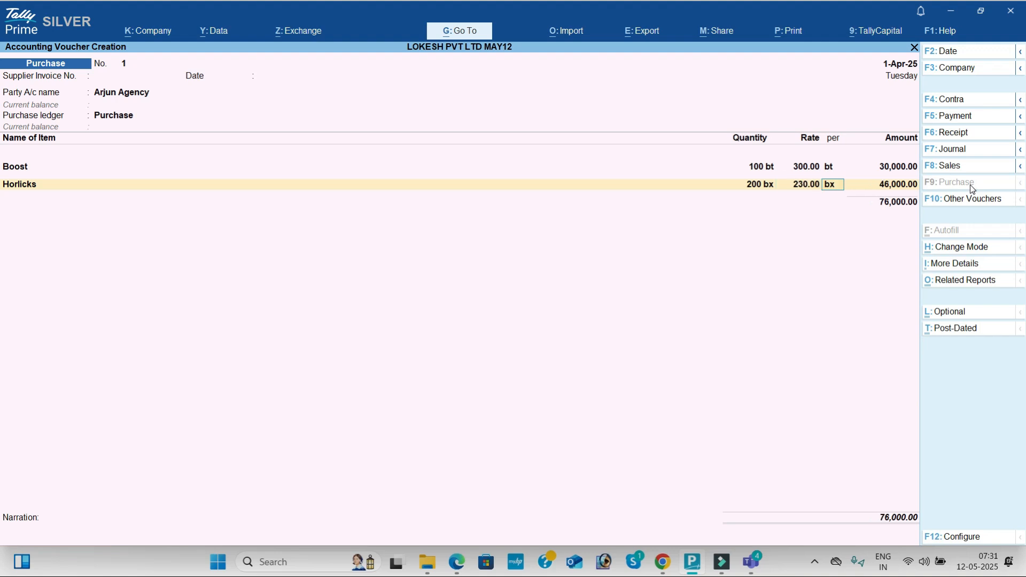
key(Return)
key(Return)
- Check the next item in the problem PDF and select Bournvita as the third purchase item
key(Return)
key(Return)
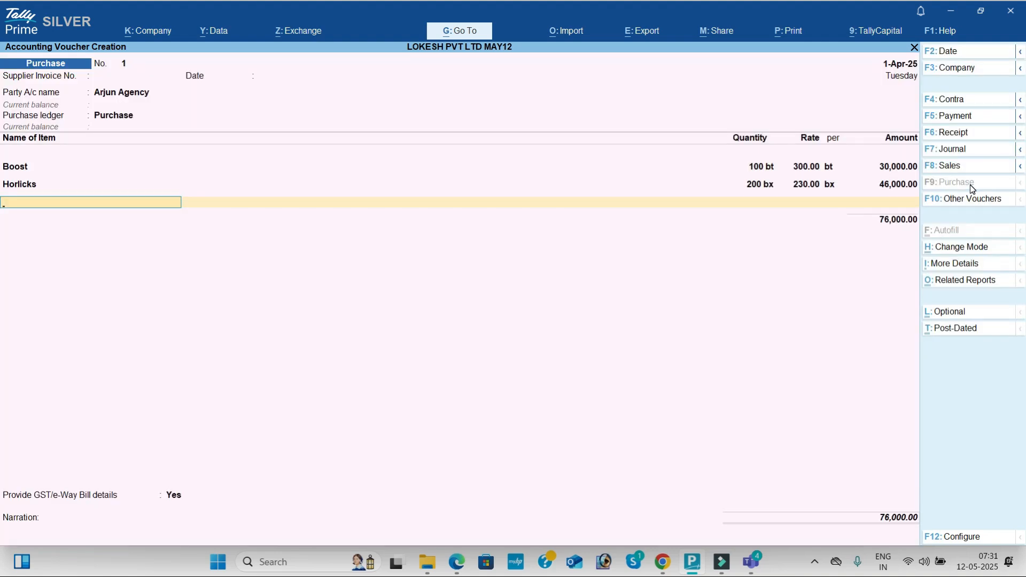
key(alt+Tab)
- Enter quantity 300 nos and rate 400 for Bournvita from the problem PDF and accept its default GST details
key(alt+Tab)
text(b)
key(Down)
key(Down)
key(Return)
key(alt+Tab)
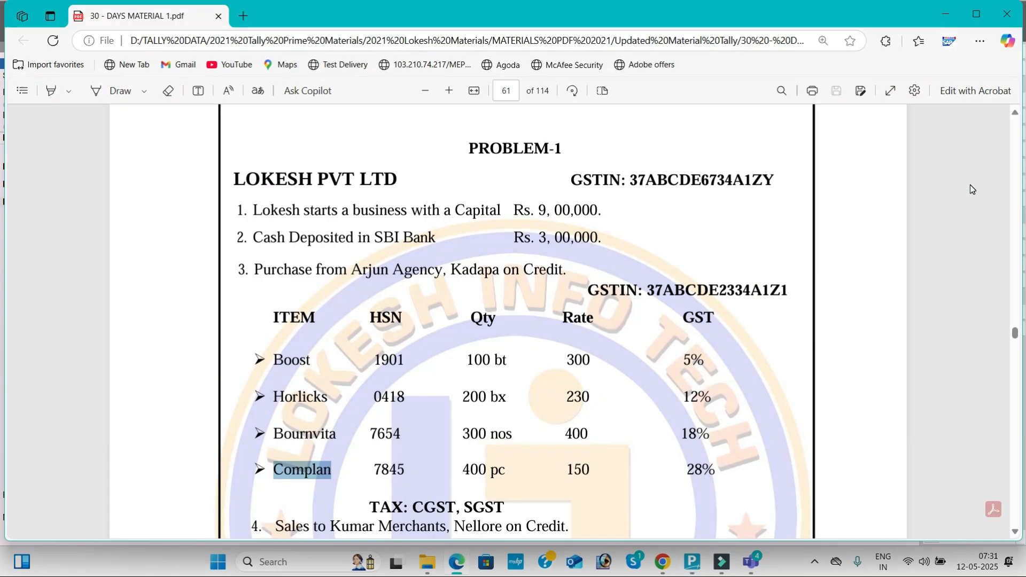
key(alt+Tab)
text(300)
key(Return)
text(400)
key(Return)
key(Return)
- Check the last item in the problem PDF and select Complan as the fourth purchase item
key(Return)
key(Return)
key(Return)
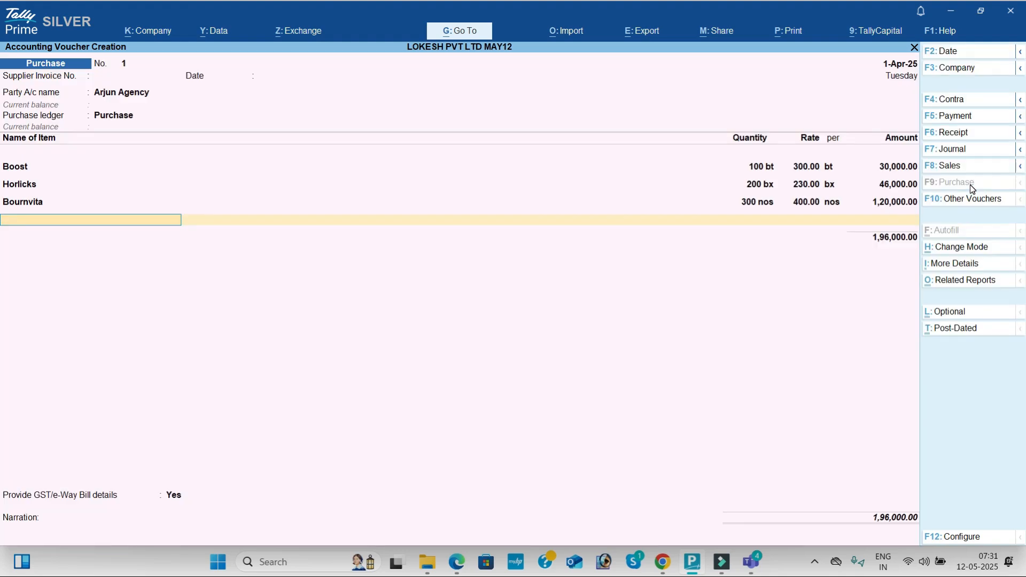
key(alt+Tab)
- Enter quantity 400 pc and rate 150 for Complan, keeping its GST and HSN/SAC details as per masters
key(alt+Tab)
text(C)
key(Down)
key(Up)
key(Return)
key(alt+Tab)
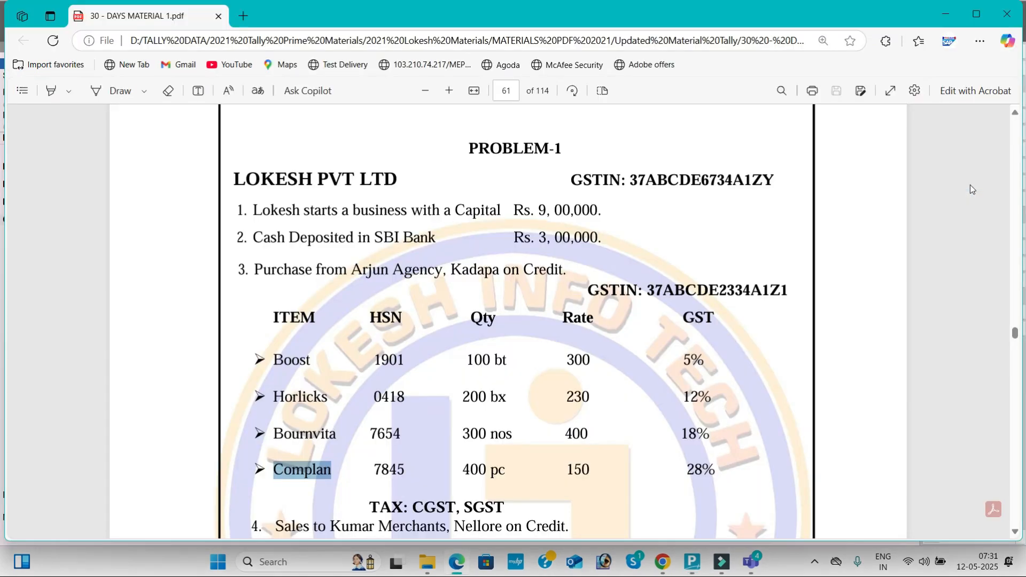
key(alt+Tab)
text(400)
key(Return)
text(150)
key(Return)
key(Return)
key(Return)
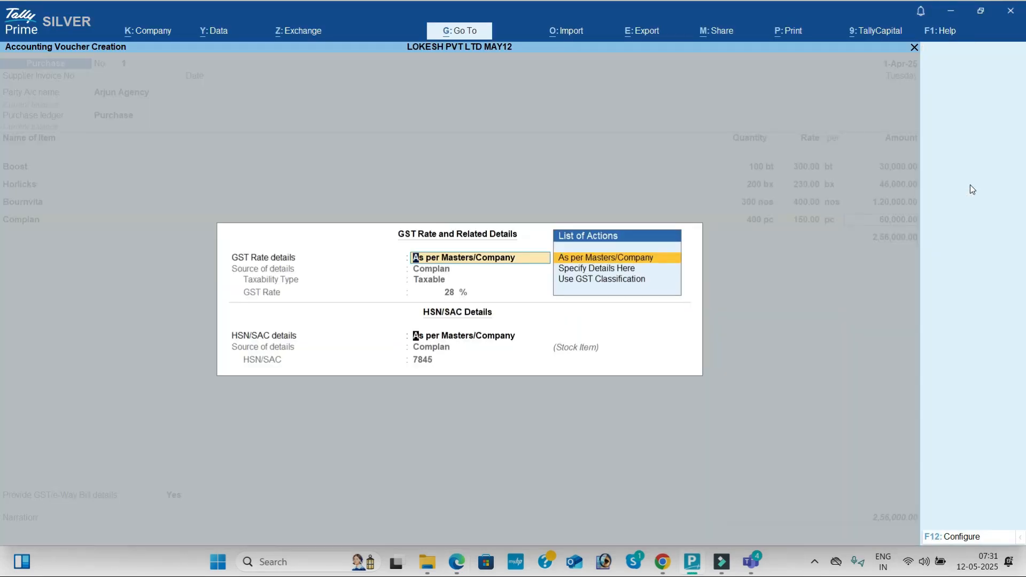
key(Return)
key(Return)
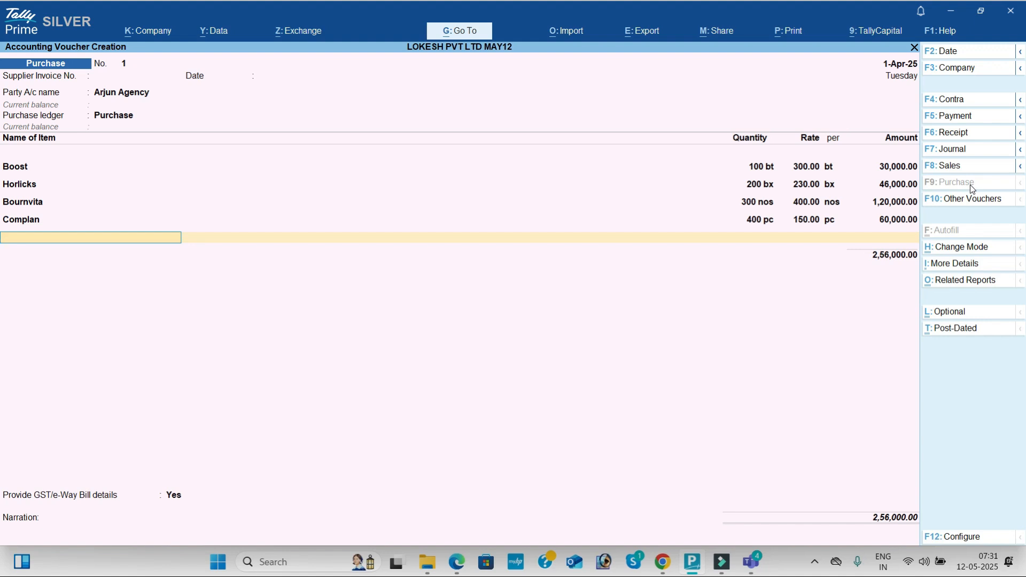
- End the purchase item list and highlight the required tax line "TAX: CGST, SGST" in the problem PDF
key(Return)
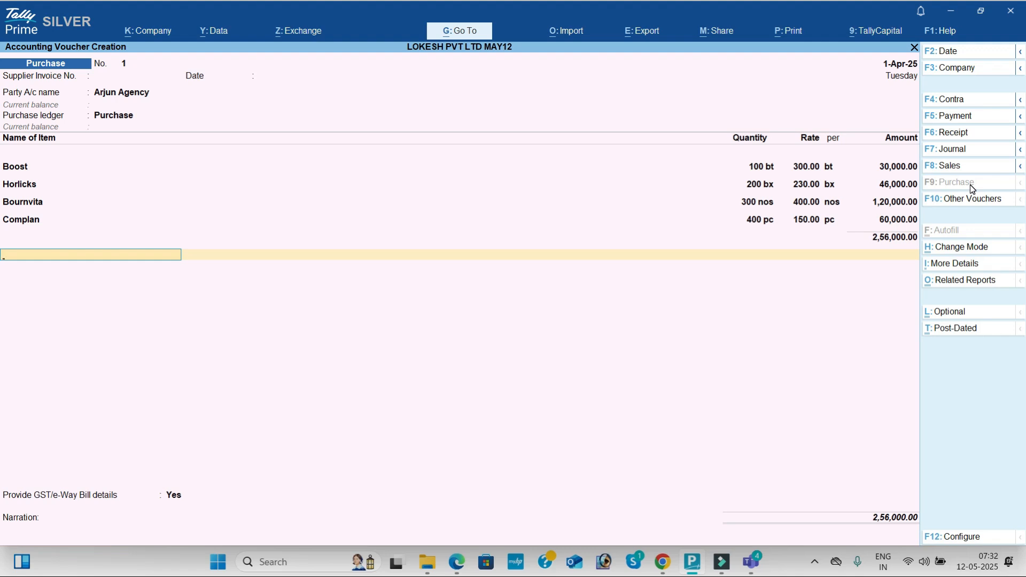
key(alt+Tab)
scroll(970, 186, down, 3)
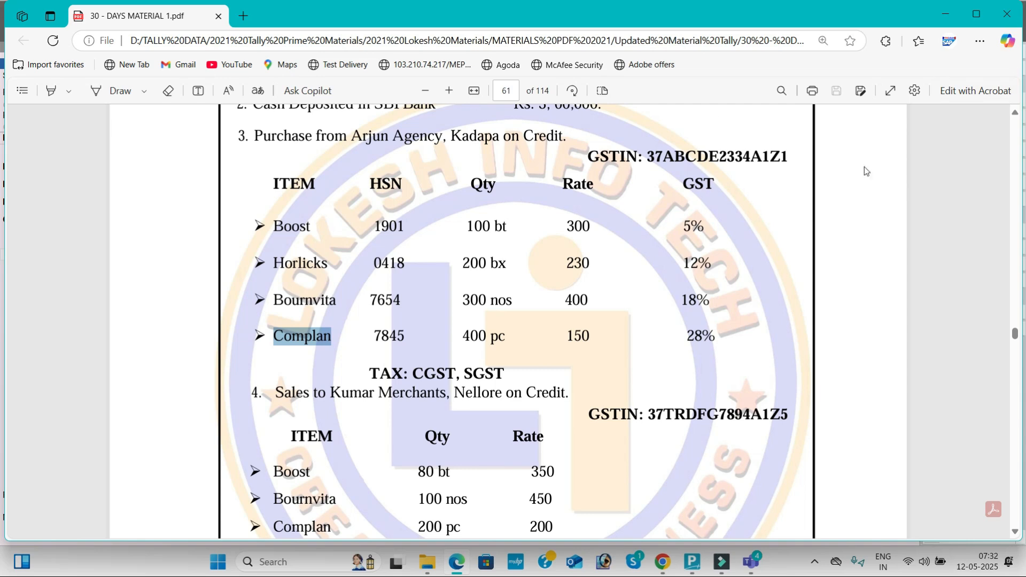
drag(371, 372, 505, 367)
key(alt+Tab)
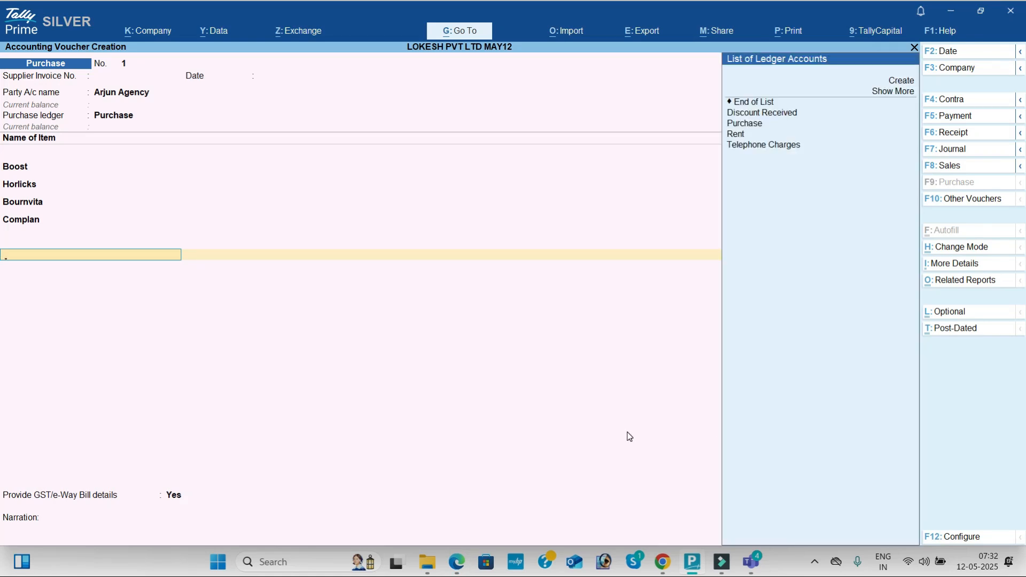
- Create a new ledger from within the purchase voucher, named CGST and grouped under Duties & Taxes
key(Up)
key(Up)
key(Up)
key(Up)
key(Up)
key(Up)
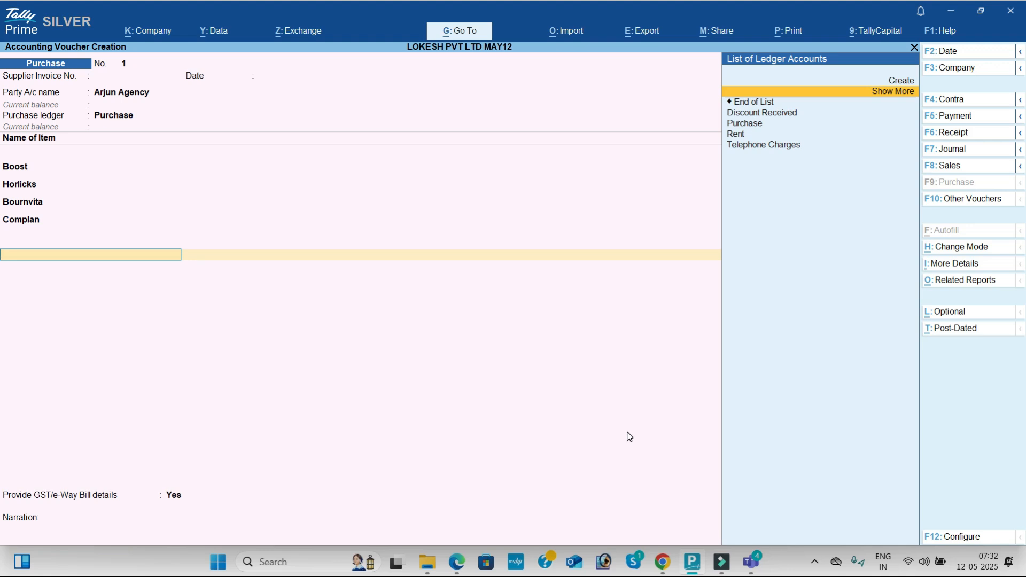
key(alt+c)
text(Cgs)
text(ST)
key(BackSpace)
key(BackSpace)
key(BackSpace)
text(GST)
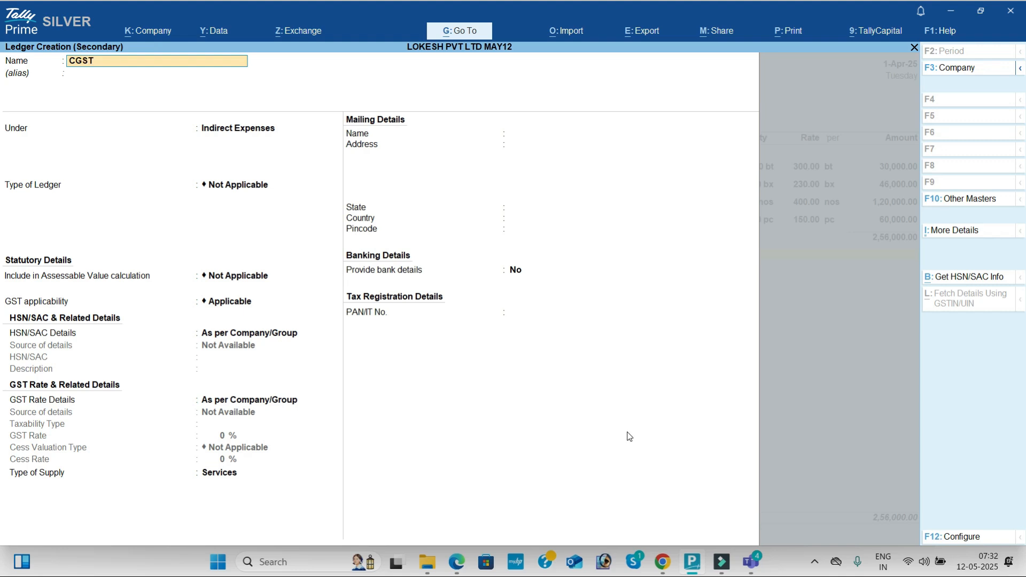
key(Return)
text(DU)
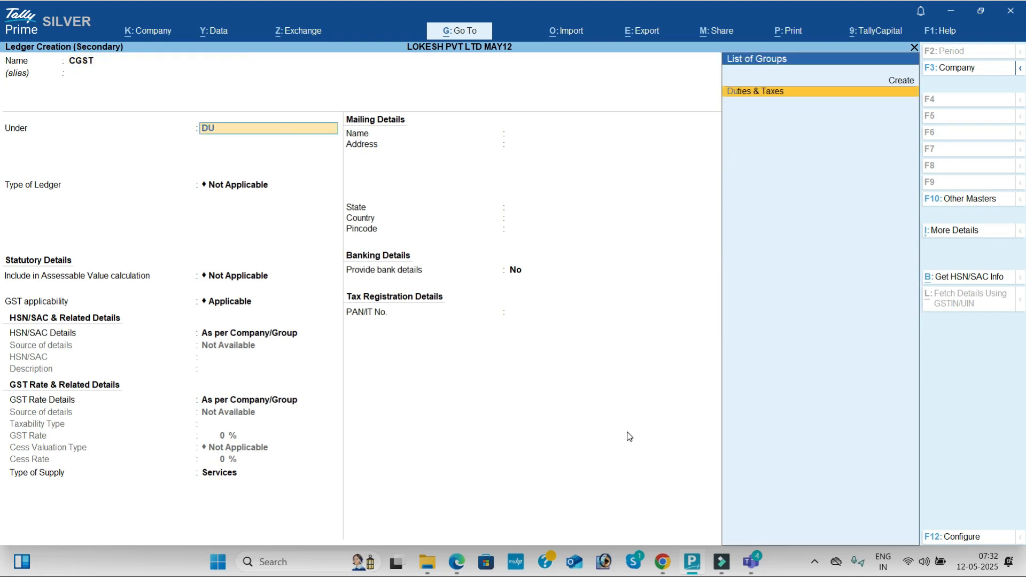
key(Return)
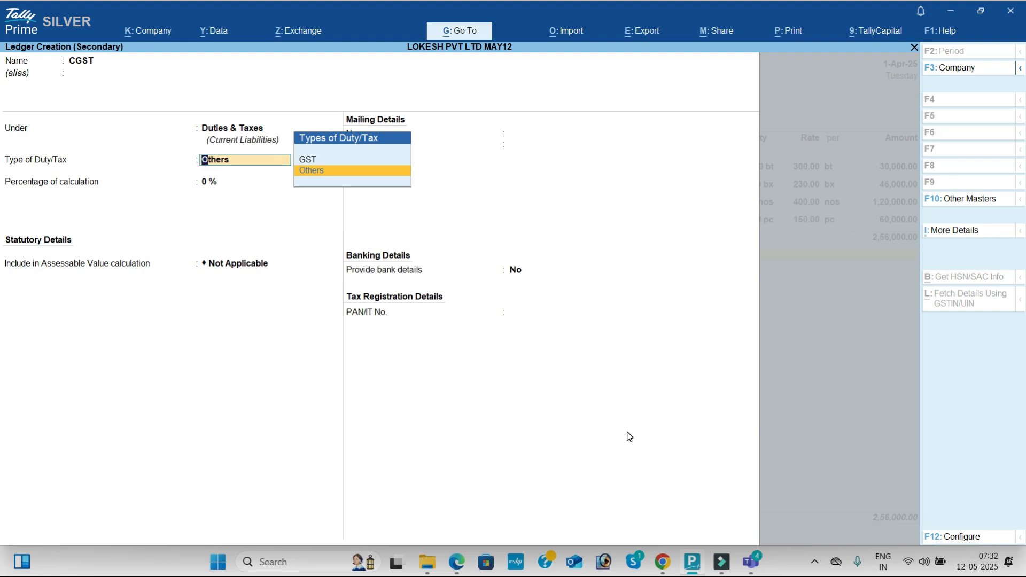
- Set the CGST ledger's duty type to GST and tax type to CGST, save it, and accept its amount in the voucher
key(Up)
key(Return)
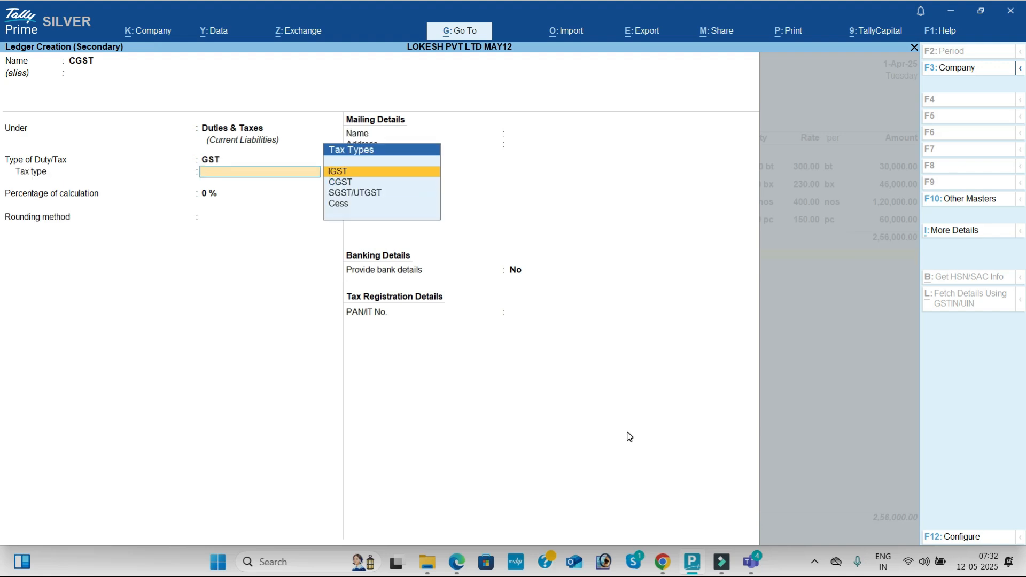
key(Down)
key(Return)
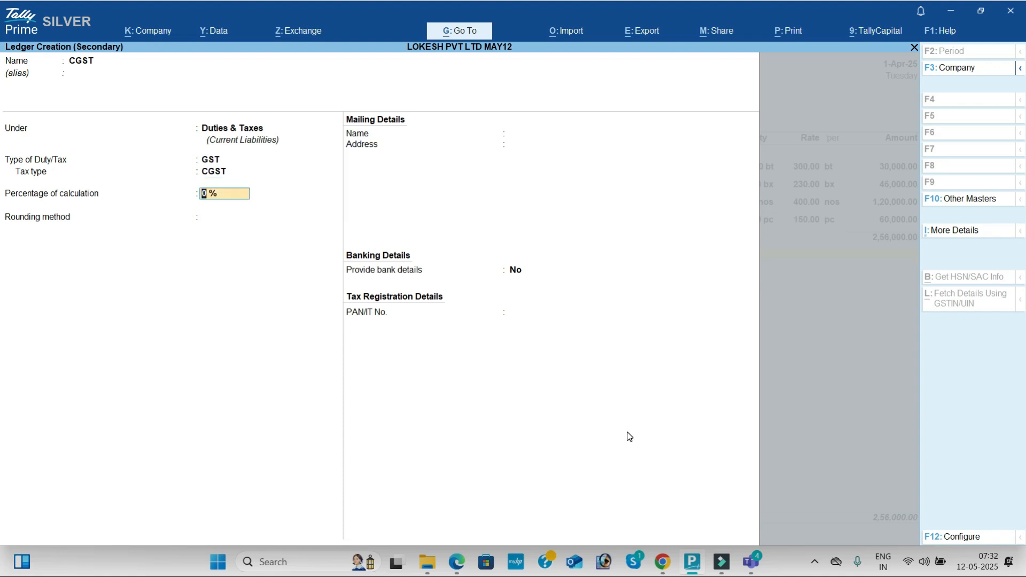
key(Return)
key(Return)
- Create another ledger from within the purchase voucher, named SGST and grouped under Duties & Taxes
key(Return)
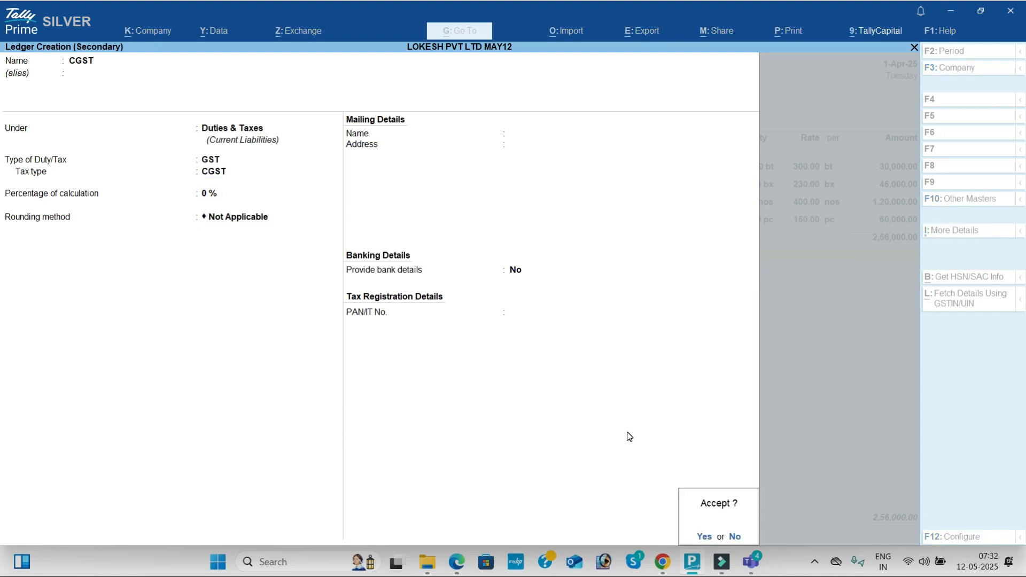
- Set the SGST ledger's duty type to GST and tax type to SGST/UTGST, and save it into the purchase voucher
key(Return)
key(Return)
key(alt+c)
text(SGST)
key(Return)
key(Return)
key(Return)
text(G)
key(Return)
key(Down)
key(Down)
key(Return)
key(Return)
key(Return)
key(Return)
key(Return)
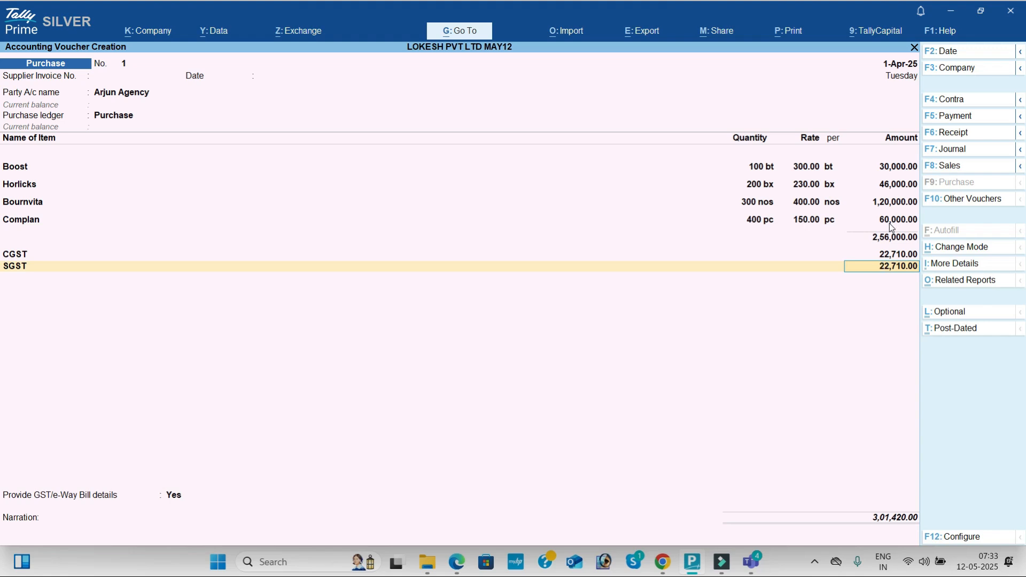
- Review the purchase voucher's GST tax analysis in detailed view, checking the CGST and SGST/UTGST breakup of each stock item
click(964, 282)
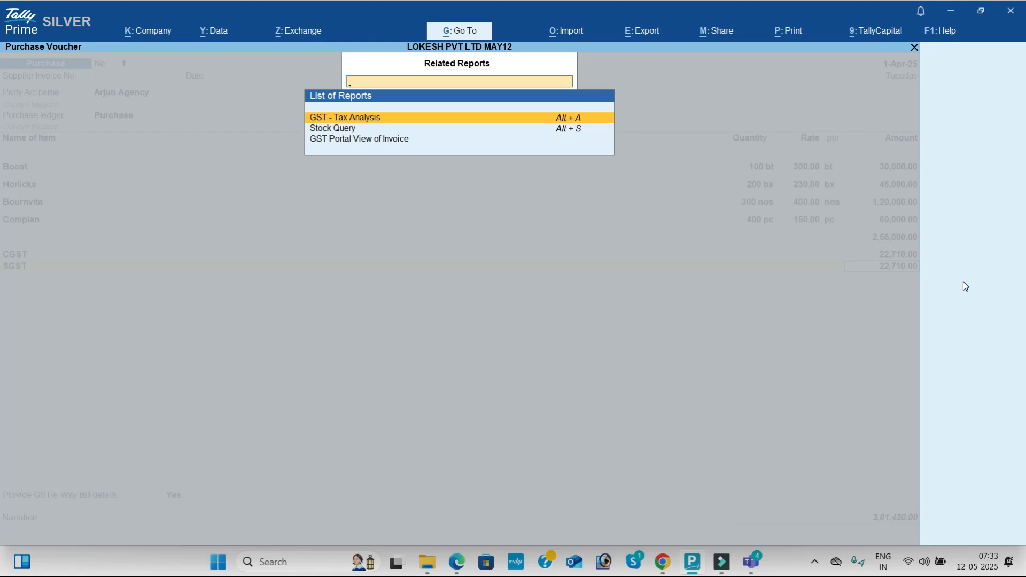
key(Return)
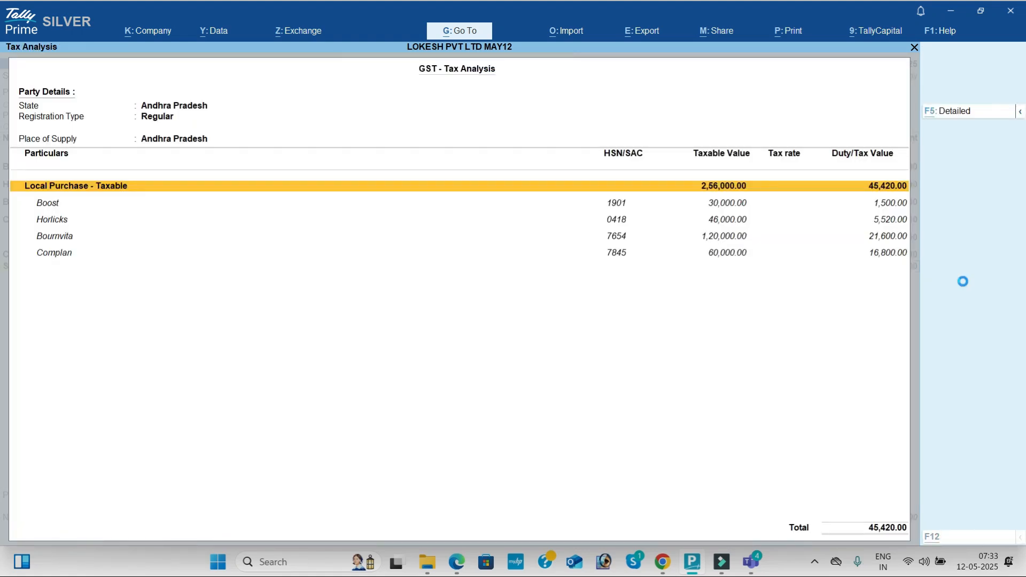
key(F5)
key(Down)
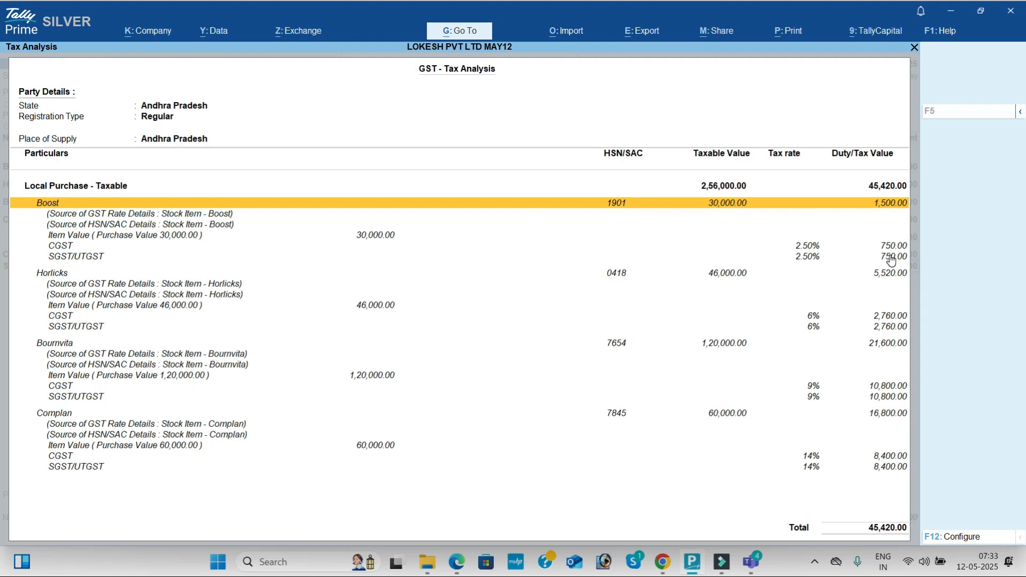
key(Down)
key(Down)
key(Down)
key(Down)
key(Down)
key(Down)
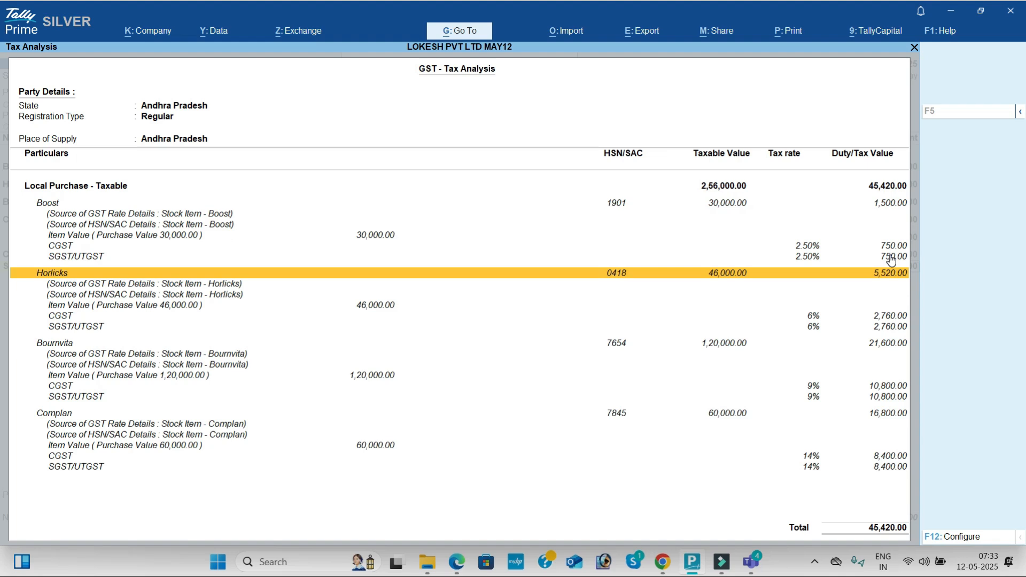
key(Down)
key(Down)
key(Down)
key(Down)
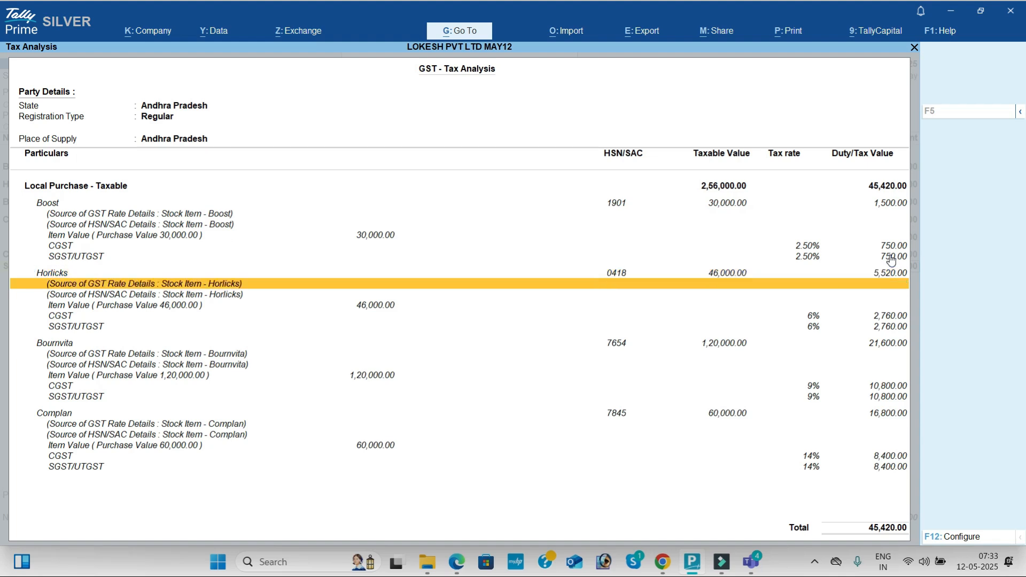
key(Up)
key(Up)
key(Up)
key(Up)
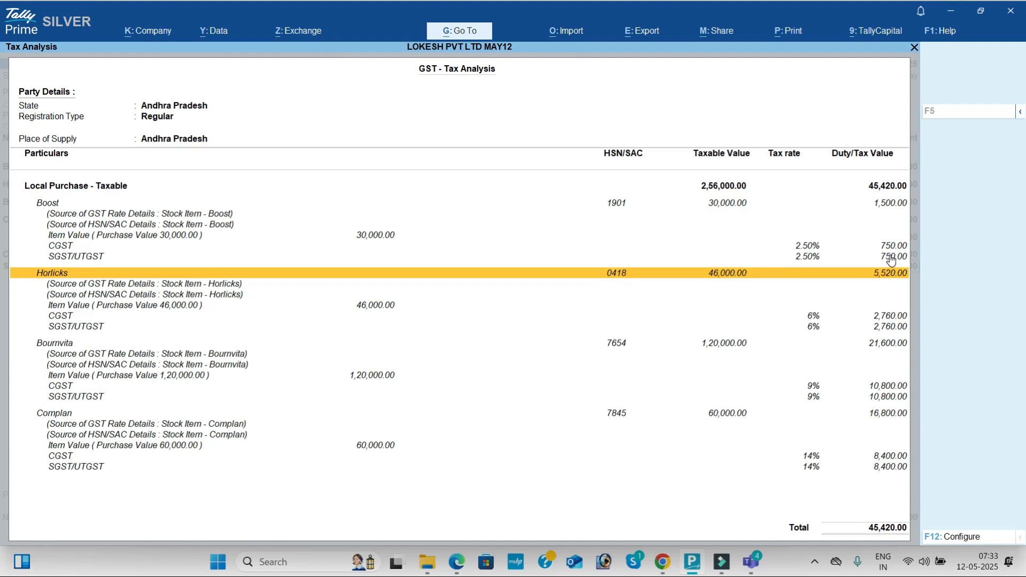
key(Down)
key(Down)
key(Down)
key(Down)
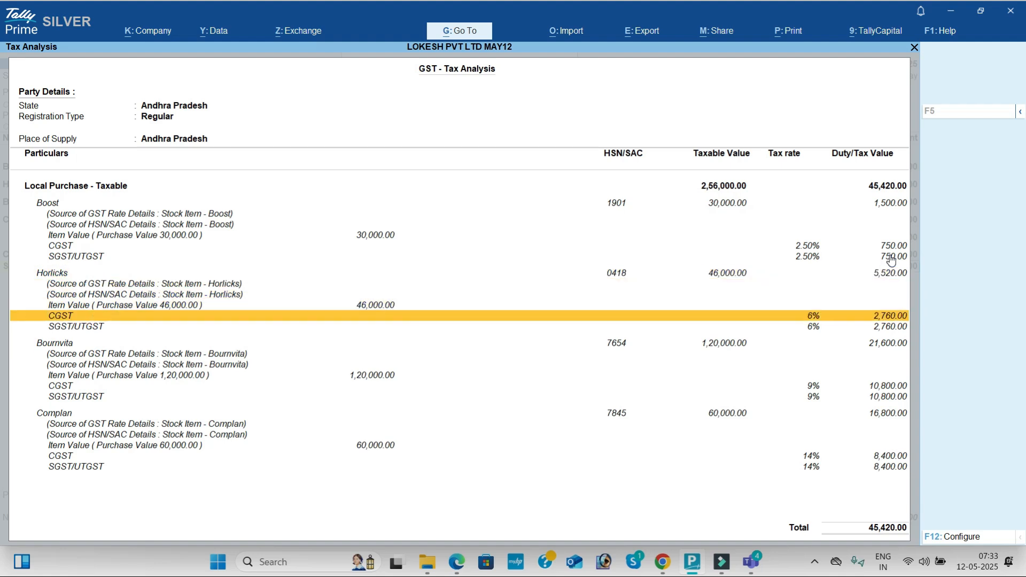
key(Down)
key(Down)
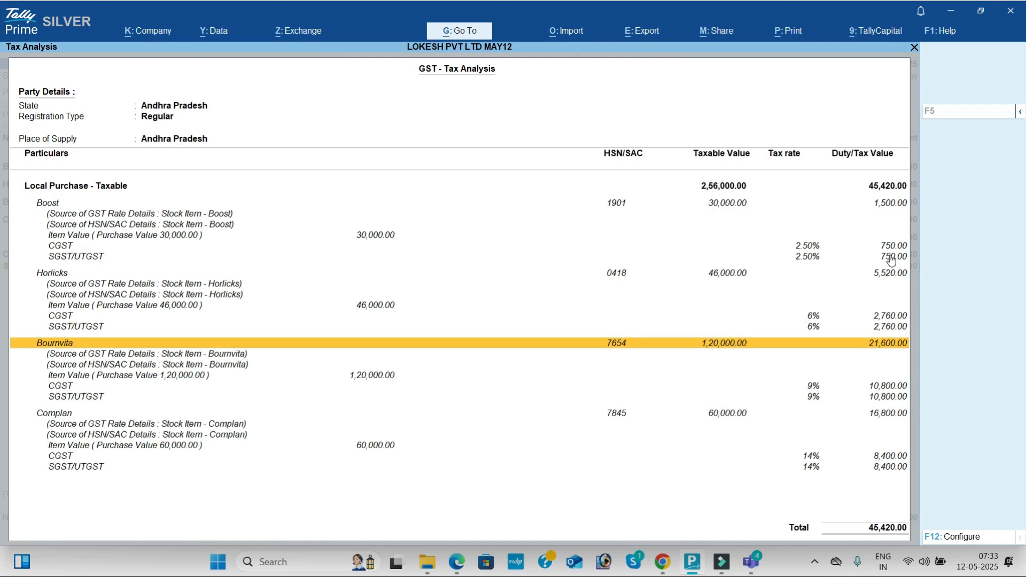
key(Down)
key(Down)
key(Down)
key(Down)
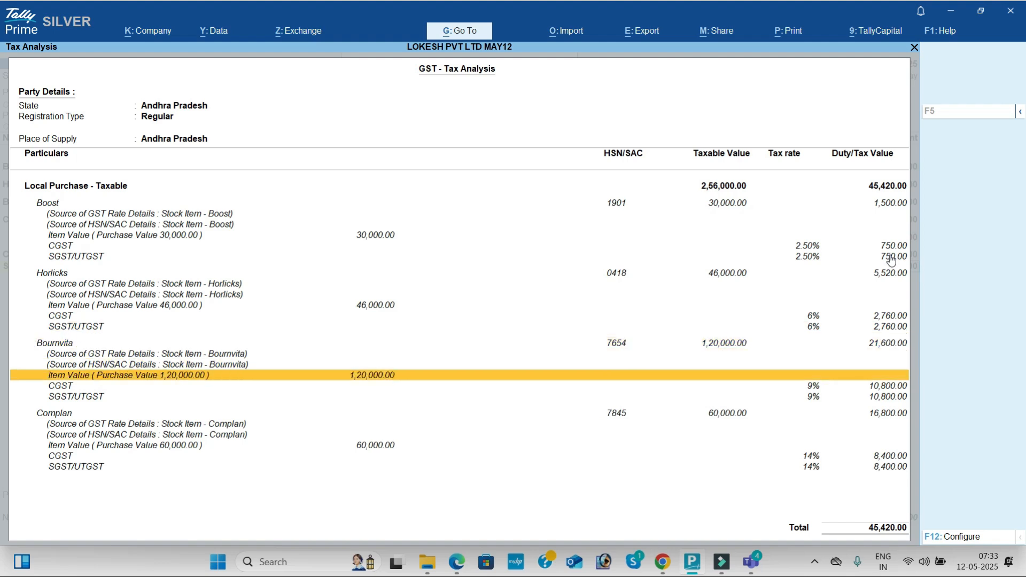
key(Down)
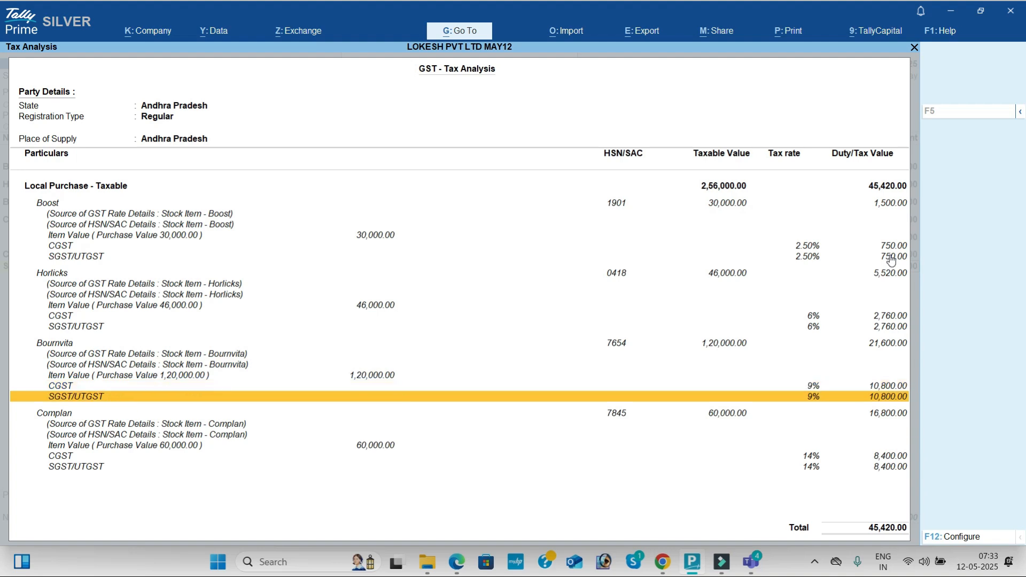
key(Down)
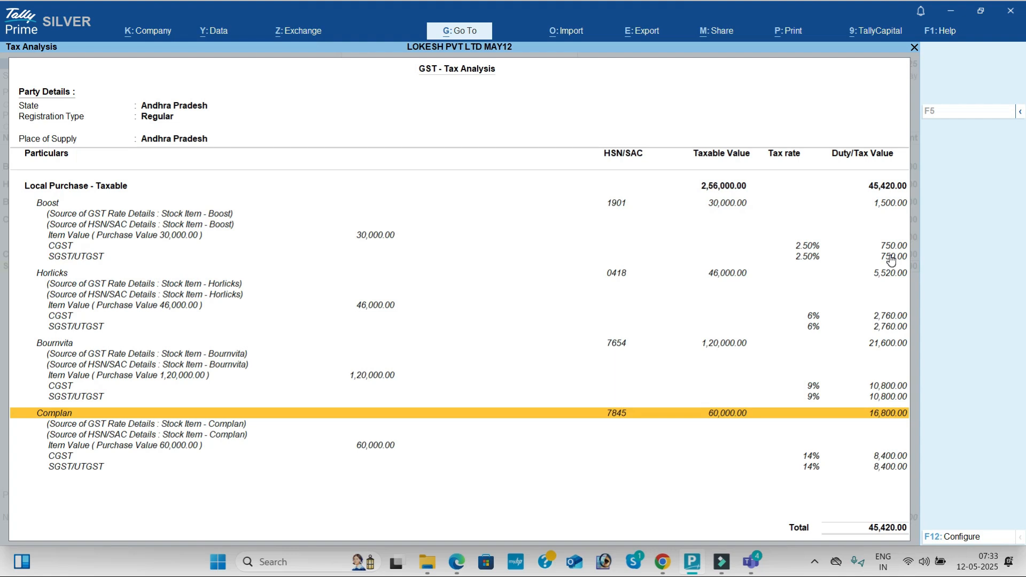
key(Down)
key(Down)
key(Down)
key(Down)
key(Down)
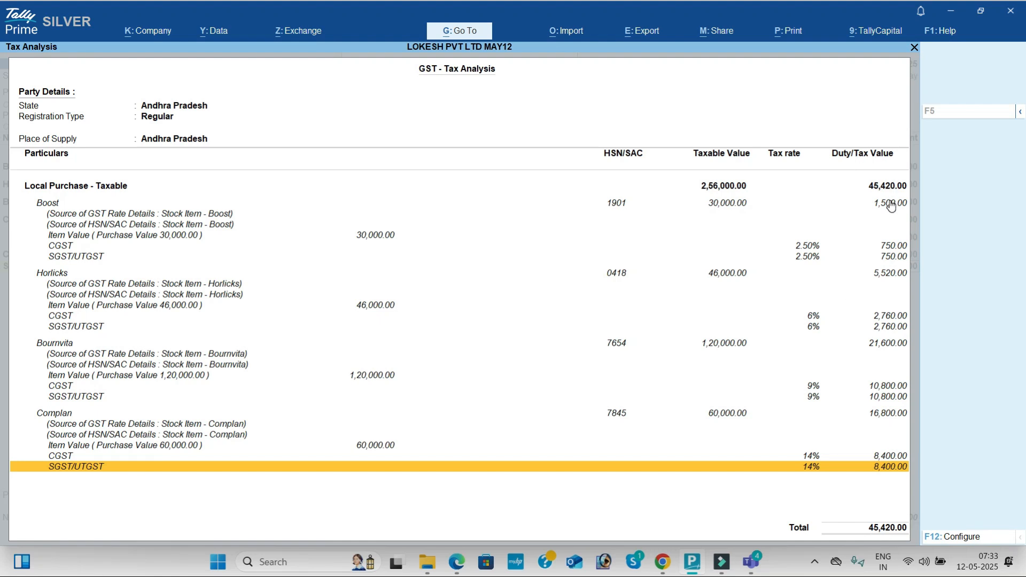
key(Escape)
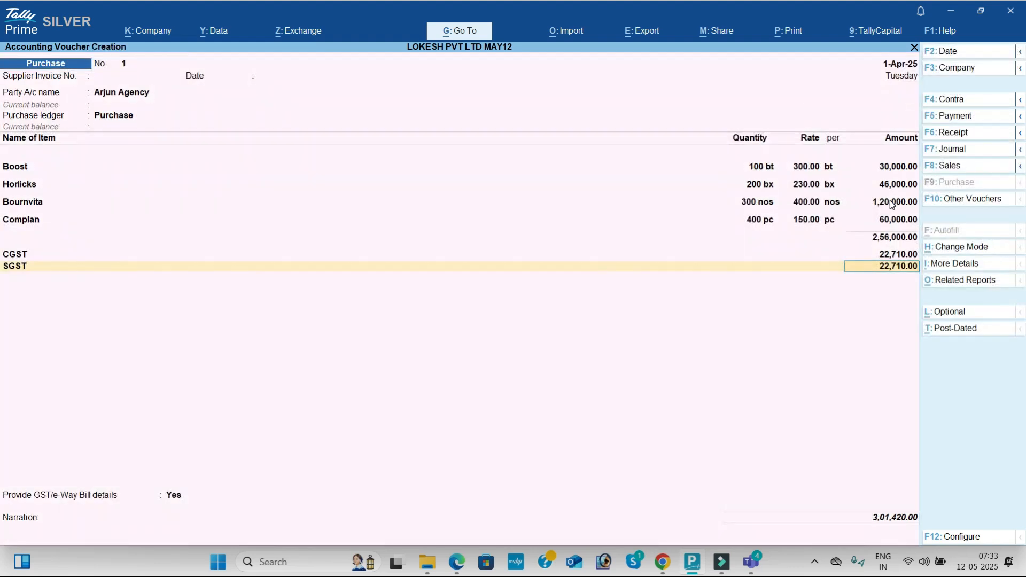
- Set the purchase voucher's GST/e-Way Bill details option to No and save the voucher
key(Up)
key(Down)
key(Return)
key(Return)
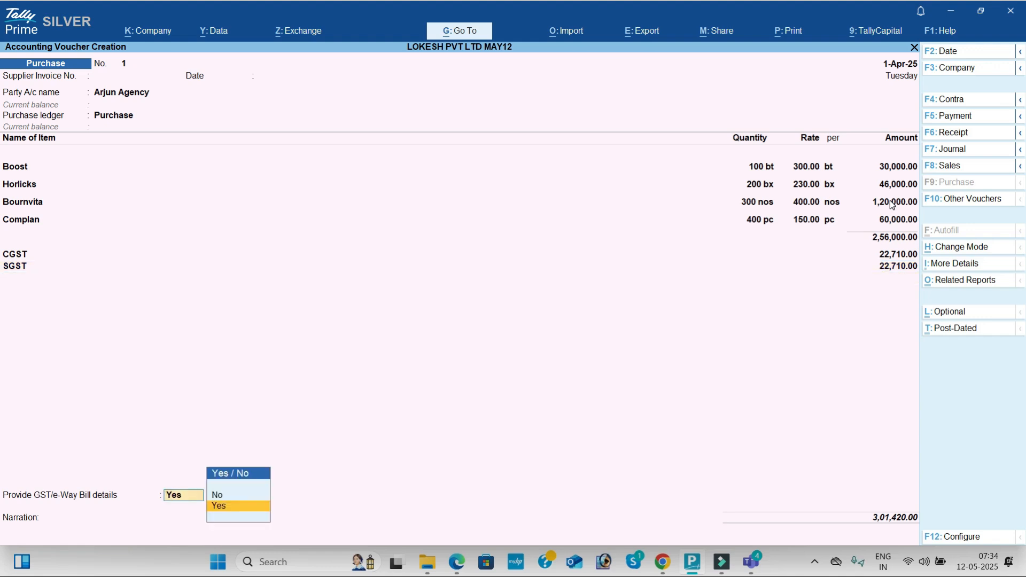
key(Up)
key(Return)
key(Return)
key(Return)
key(Return)
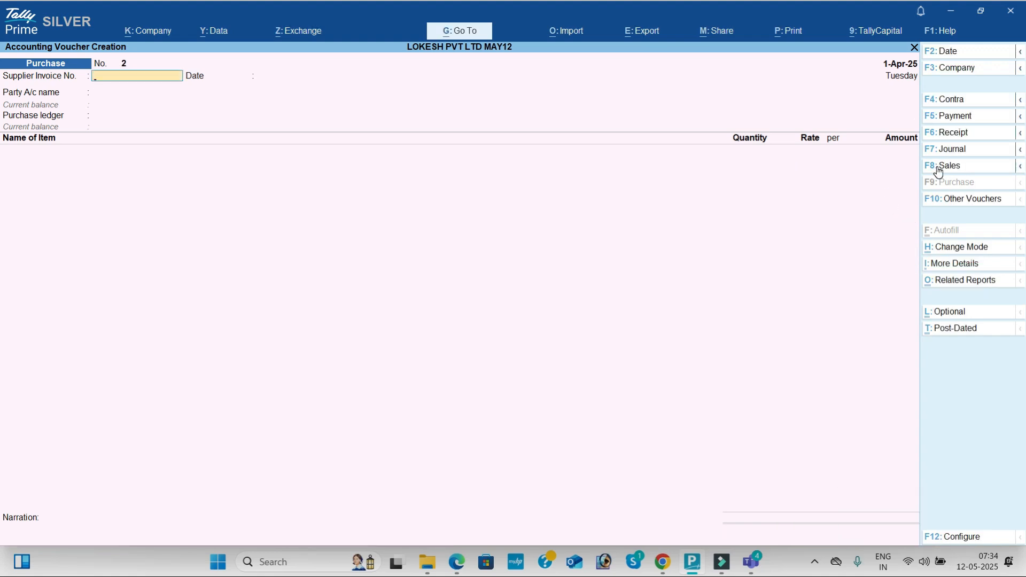
- Start a sales voucher and configure it to omit the tax-inclusive rate column
click(963, 166)
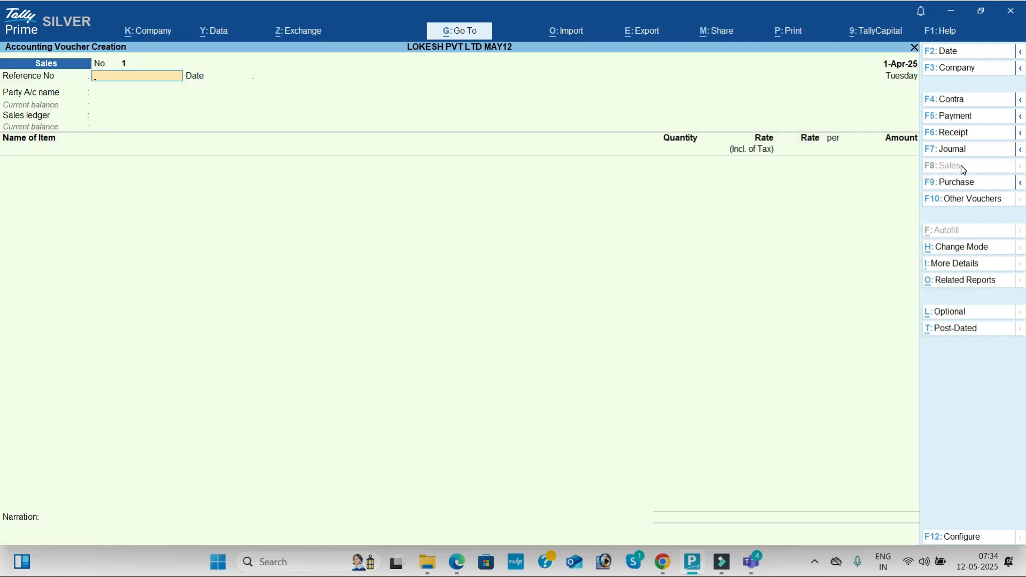
click(967, 538)
click(724, 244)
key(n)
key(Return)
key(ctrl+a)
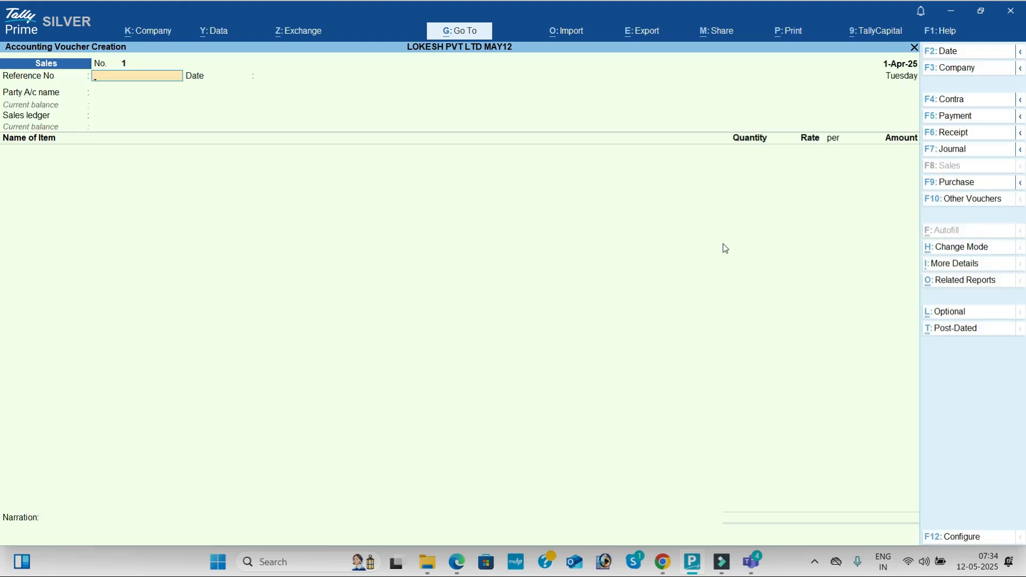
- Choose Kumar Merchants as the sales voucher's party, accept its party details with Andhra Pradesh as place of supply, and use the Sales ledger
key(Return)
key(Down)
key(Down)
key(Return)
key(Return)
key(Return)
key(ctrl+a)
key(Return)
key(Return)
key(Return)
key(Return)
key(Return)
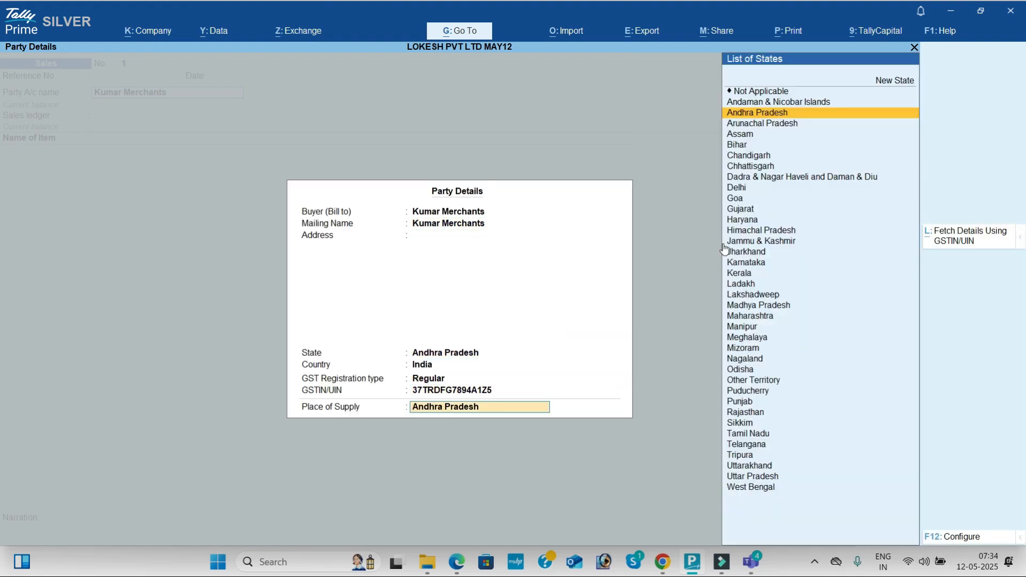
- Consult transaction 4 in the PDF material and add Boost to the sales voucher with quantity 80 bt at rate 350
key(alt+Tab)
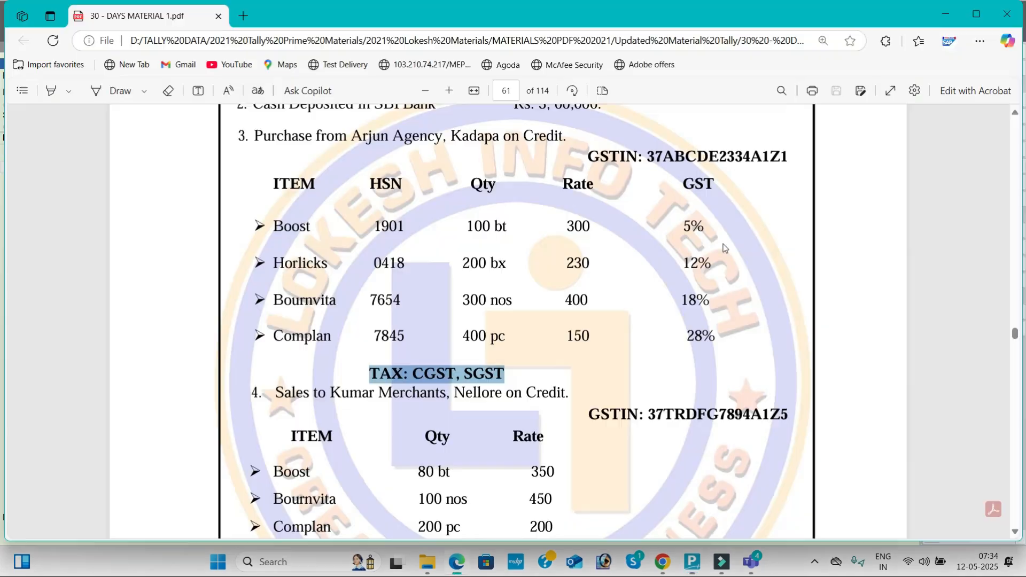
scroll(725, 248, down, 4)
scroll(725, 249, down, 3)
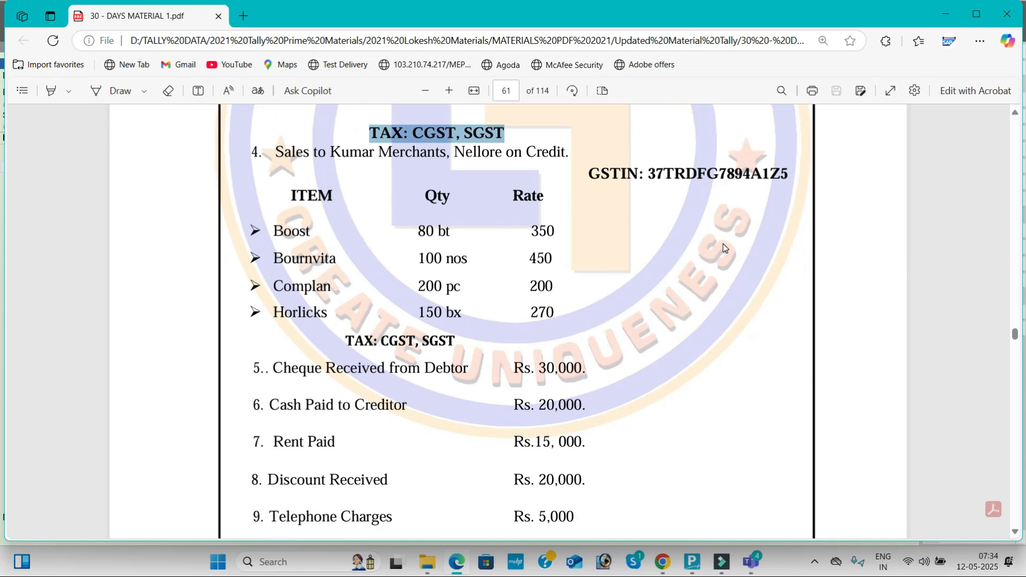
key(alt+Tab)
text(B)
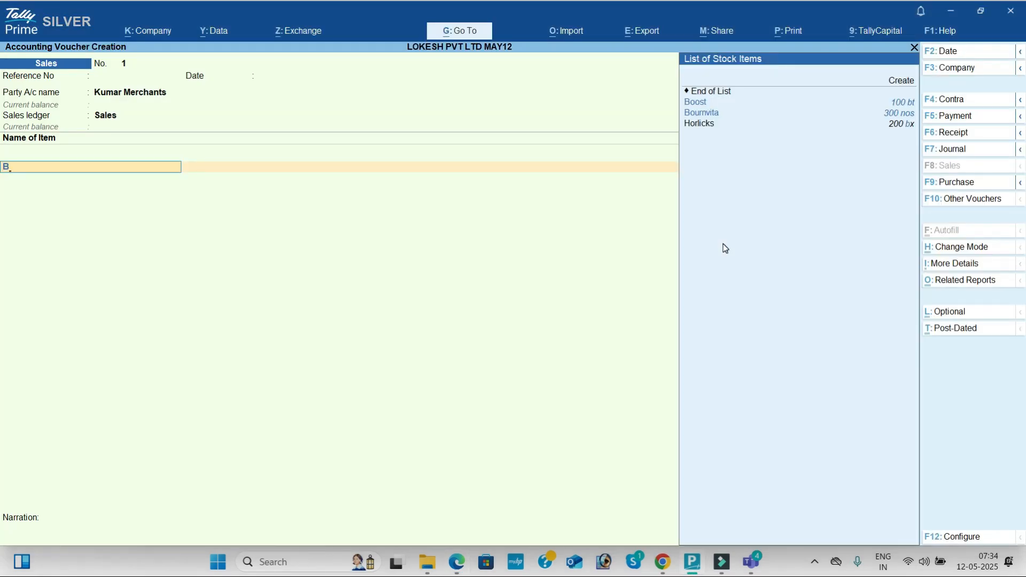
key(Return)
key(alt+Tab)
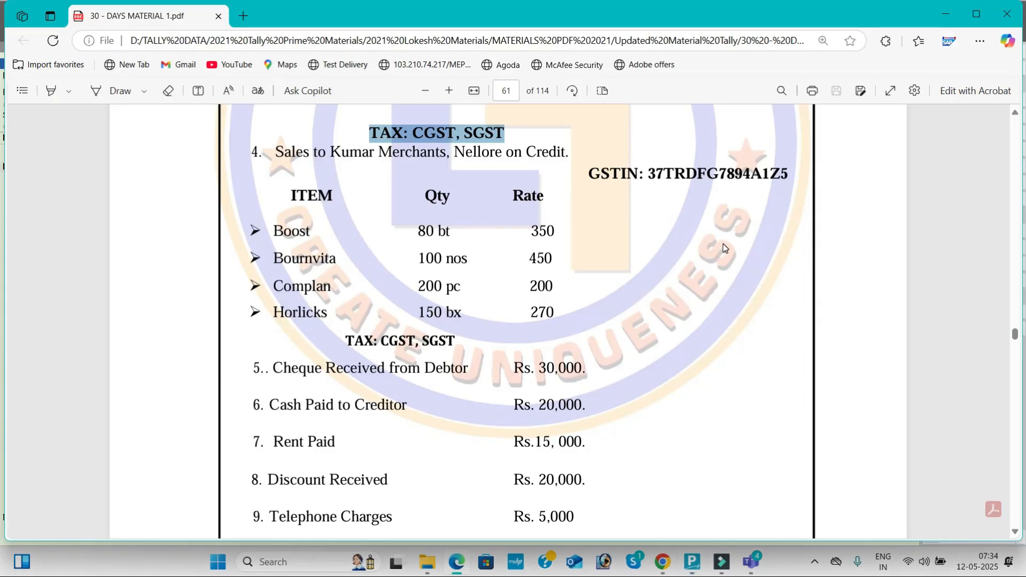
key(alt+Tab)
text(80)
key(Return)
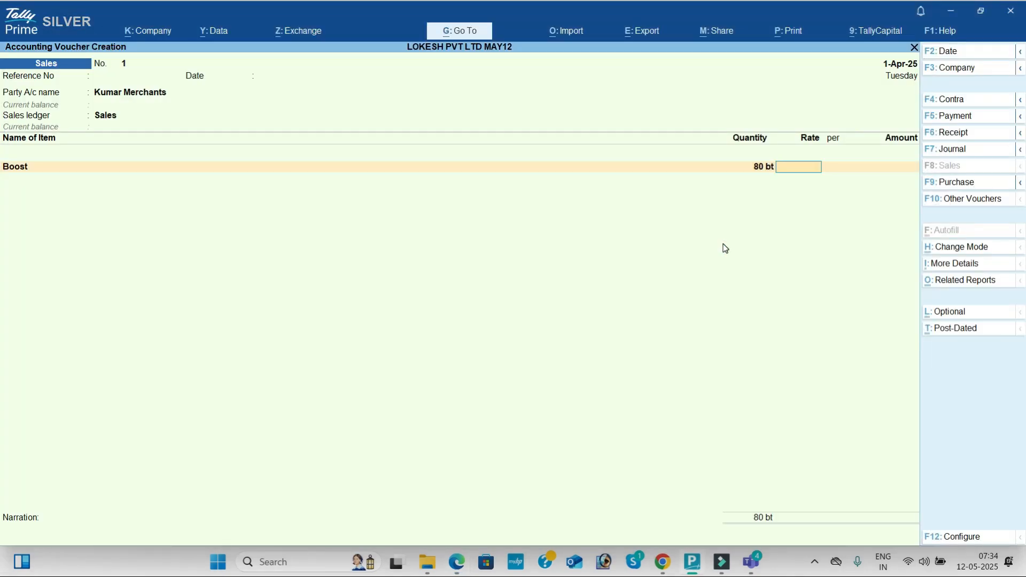
key(alt+Tab)
key(alt+Tab)
text(350)
key(Return)
key(Return)
- Add Bournvita to the sales voucher with quantity 100 nos at rate 450, as given in the PDF
key(Return)
key(Return)
key(Return)
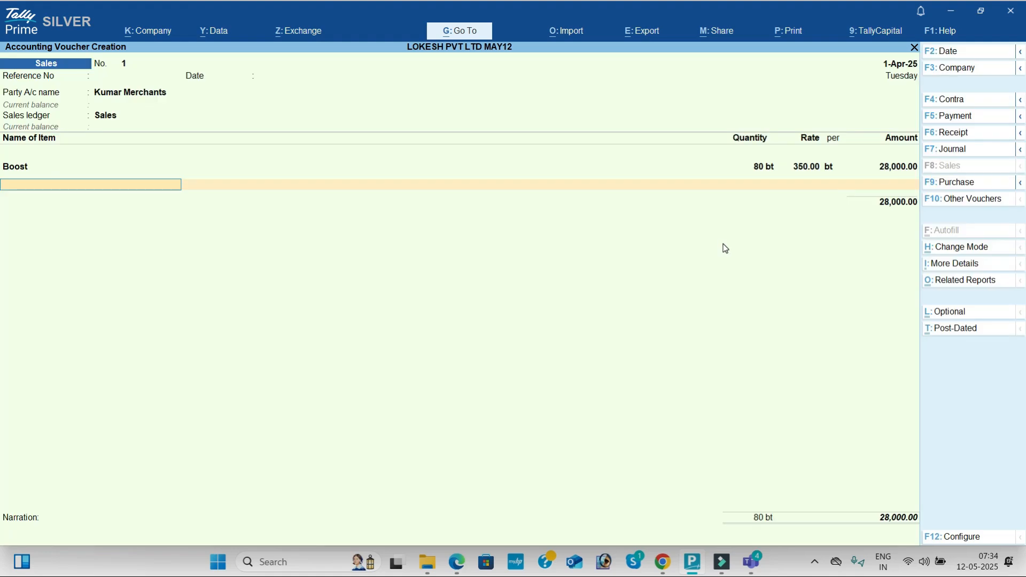
key(alt+Tab)
key(alt+Tab)
text(B)
key(Down)
key(Return)
key(alt+Tab)
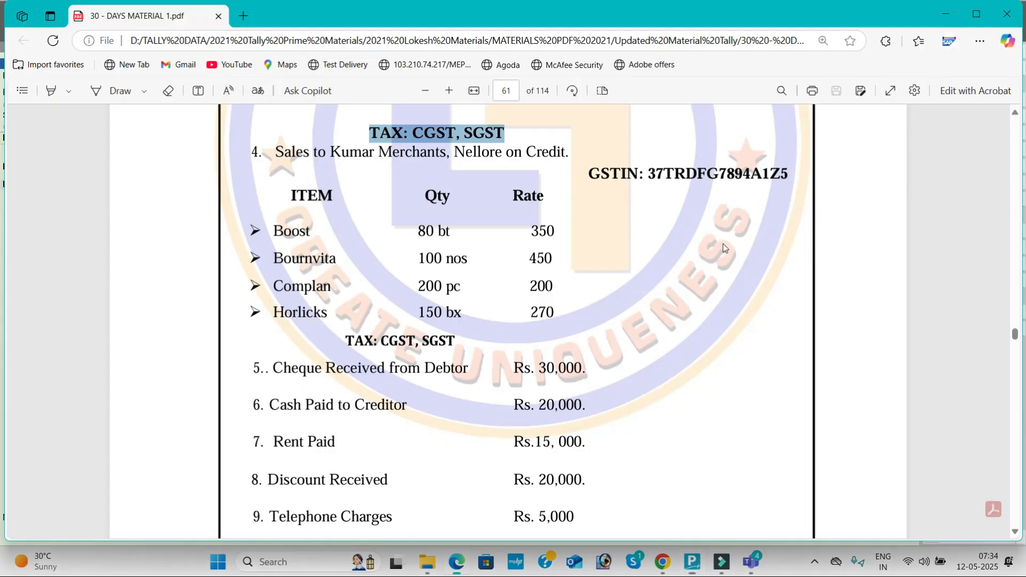
- Add Complan to the sales voucher with quantity 200 pc at rate 200, as given in the PDF
key(alt+Tab)
text(100)
key(Return)
text(450)
key(Return)
key(Return)
key(Return)
key(Return)
key(alt+Tab)
key(alt+Tab)
text(C)
key(Return)
key(alt+Tab)
key(alt+Tab)
text(200)
key(Return)
text(200)
key(Return)
- Add Horlicks to the sales voucher with quantity 150 bx at rate 270, and end the item list
key(Return)
key(Return)
key(Return)
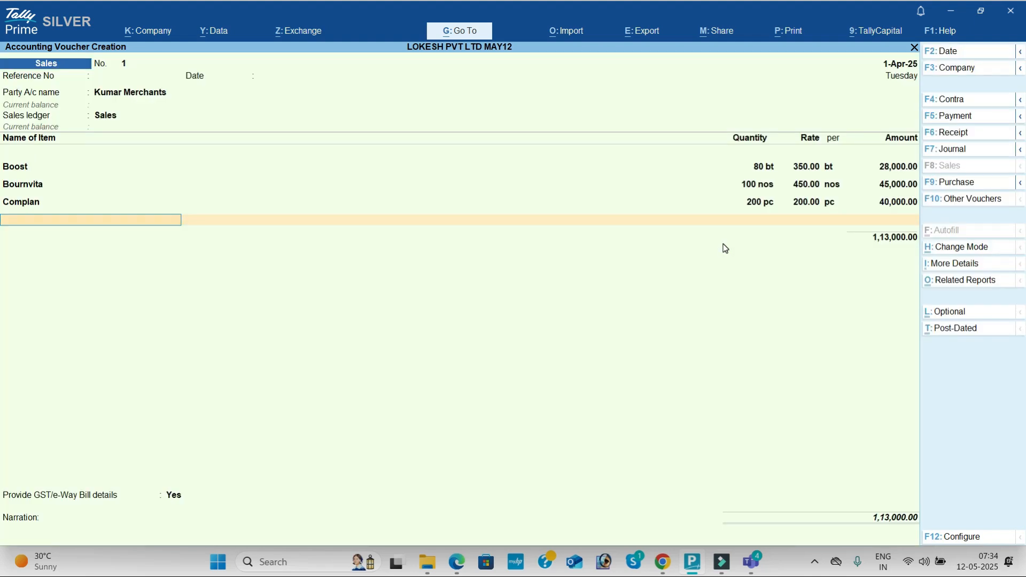
key(alt+Tab)
key(alt+Tab)
text(h)
key(Return)
key(alt+Tab)
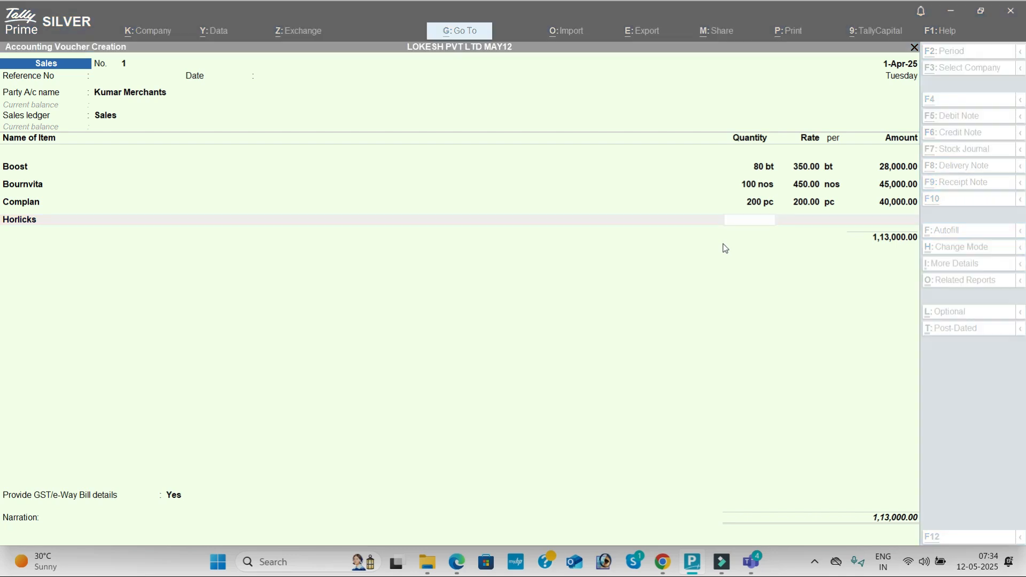
key(alt+Tab)
text(150)
key(Return)
text(270)
key(Return)
key(Return)
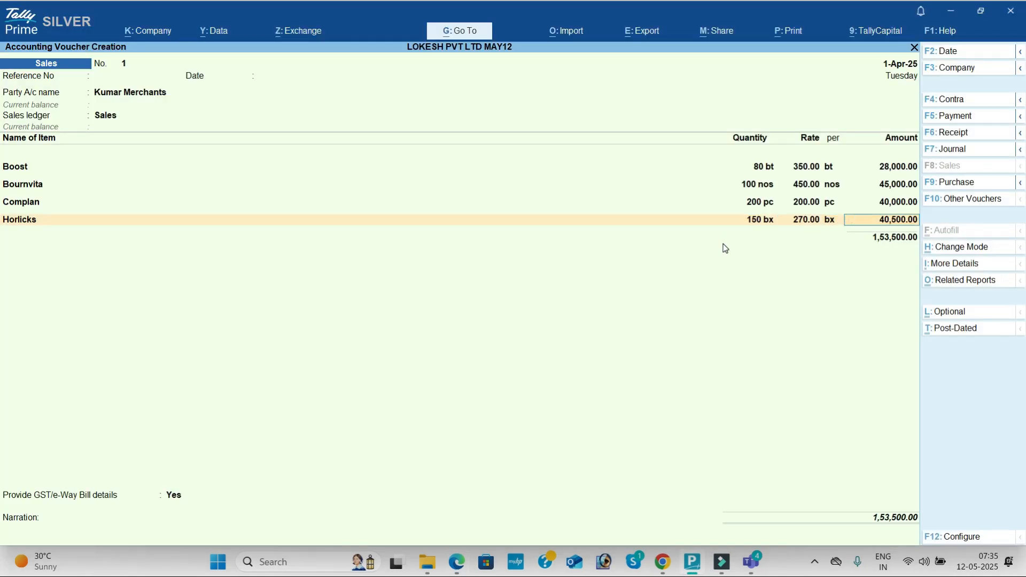
key(Return)
key(Return)
key(Return)
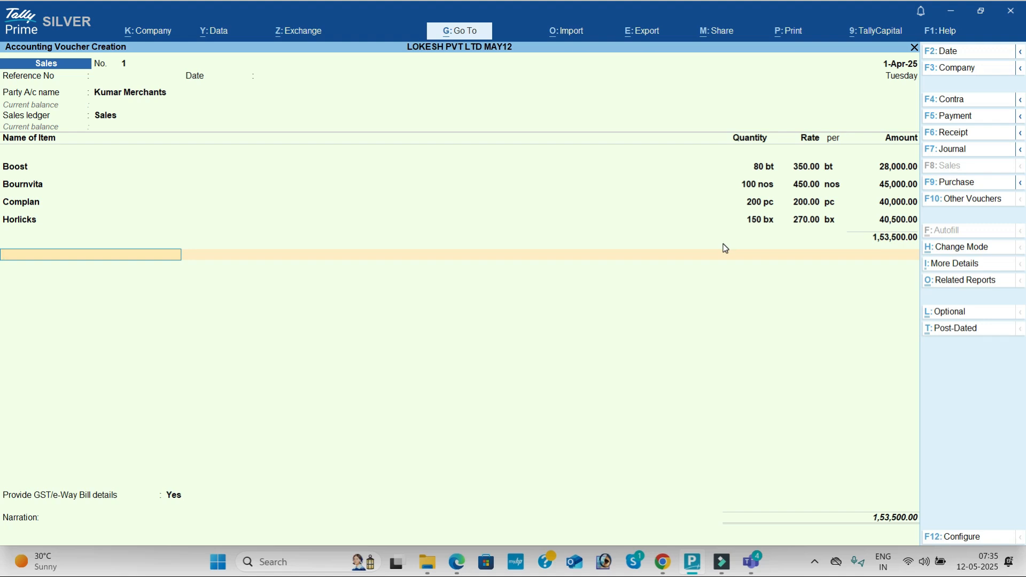
- Add the CGST and SGST ledgers with their calculated amounts to the sales voucher, and set GST/e-Way Bill details to No
text(CG)
key(Return)
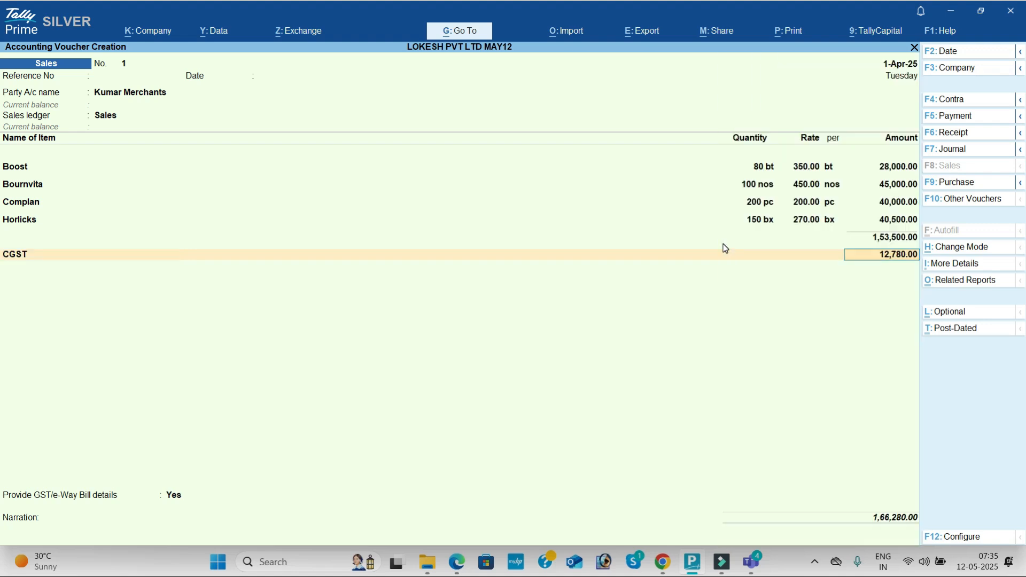
key(Return)
text(SG)
key(Return)
key(Return)
key(Return)
key(Up)
key(Return)
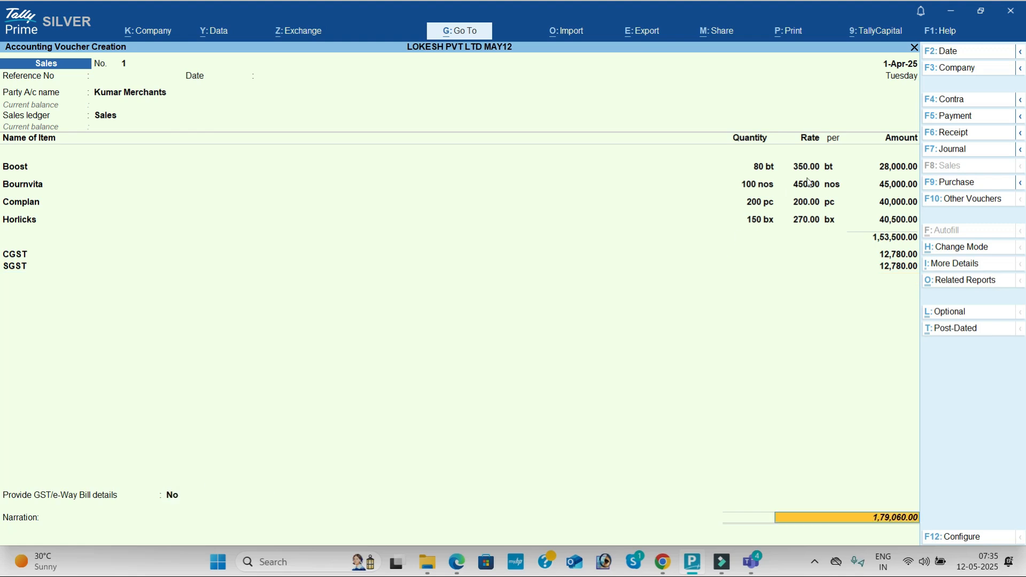
- Review the GST tax analysis of the sales voucher, examining the tax rate and tax value of each item from Boost to Horlicks
click(955, 281)
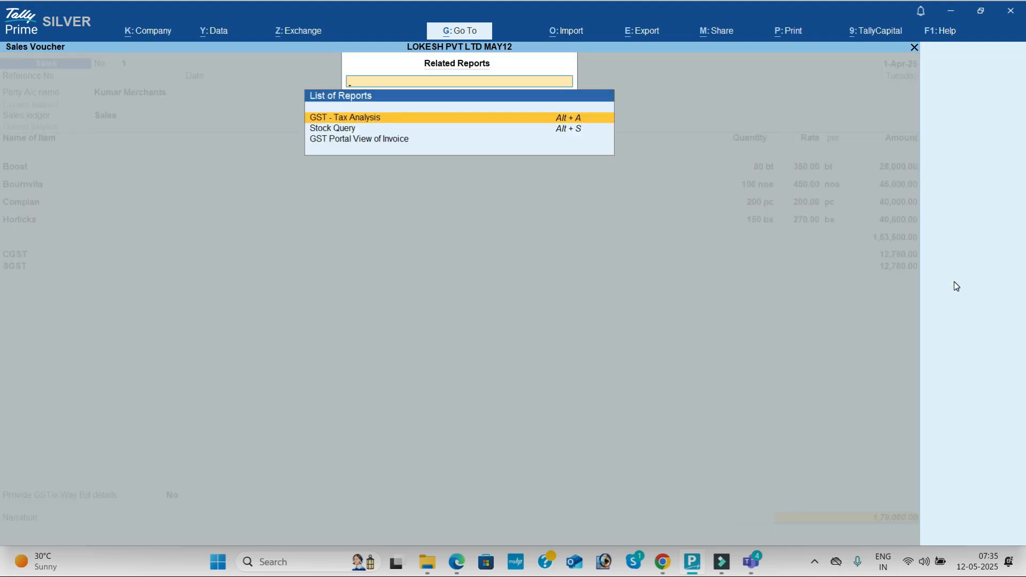
key(Return)
key(F5)
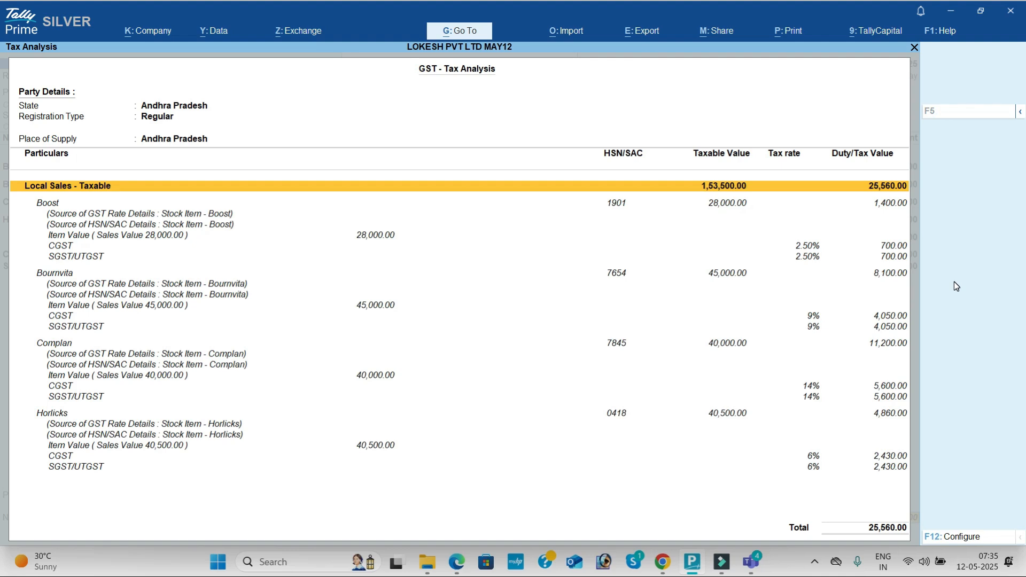
key(Down)
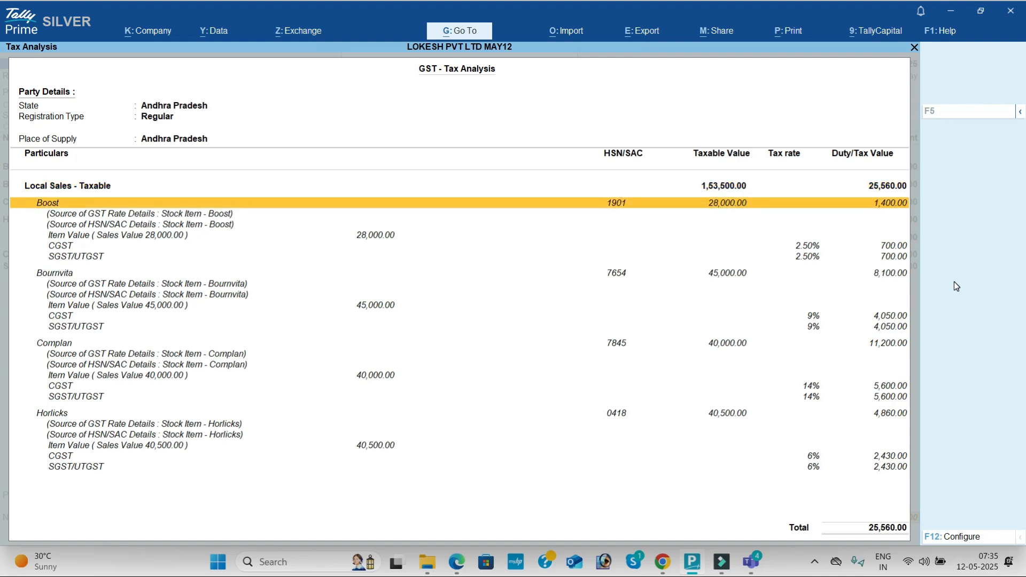
key(Down)
key(Down)
key(Down)
key(Down)
key(Down)
key(Down)
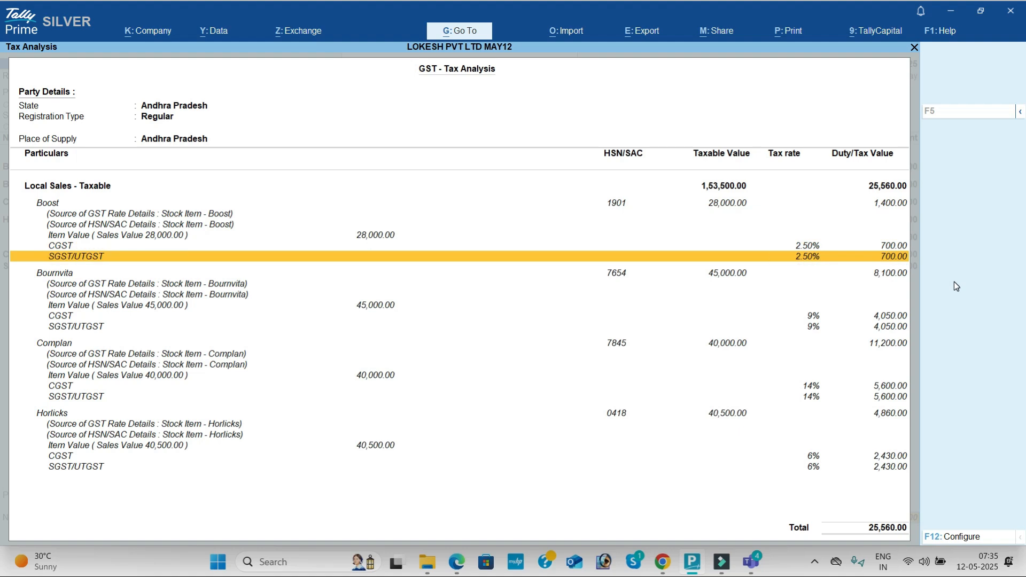
key(Down)
key(Down)
key(Down)
key(Down)
key(Down)
key(Down)
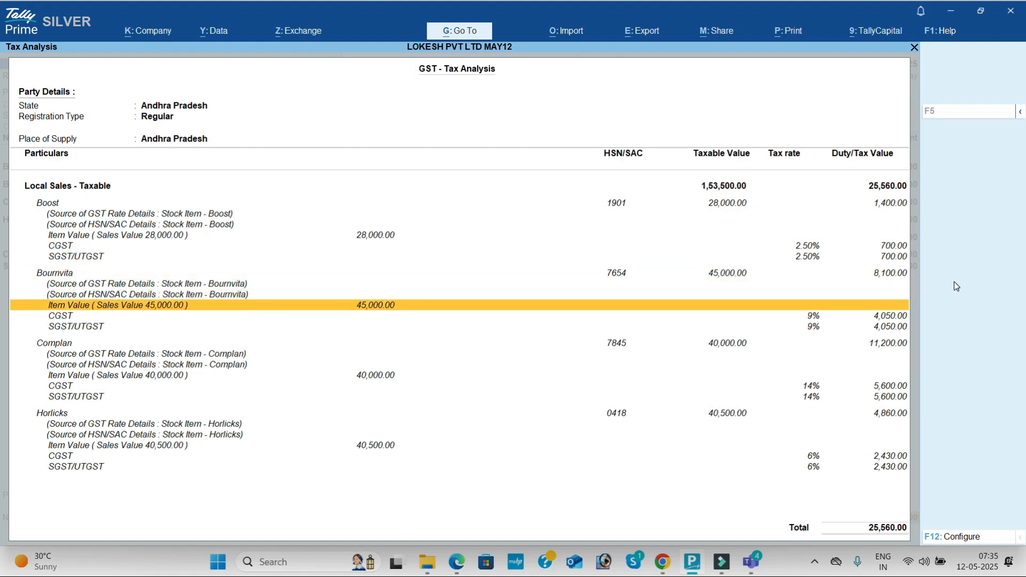
key(Down)
key(Down)
key(Down)
key(Down)
key(Down)
key(Down)
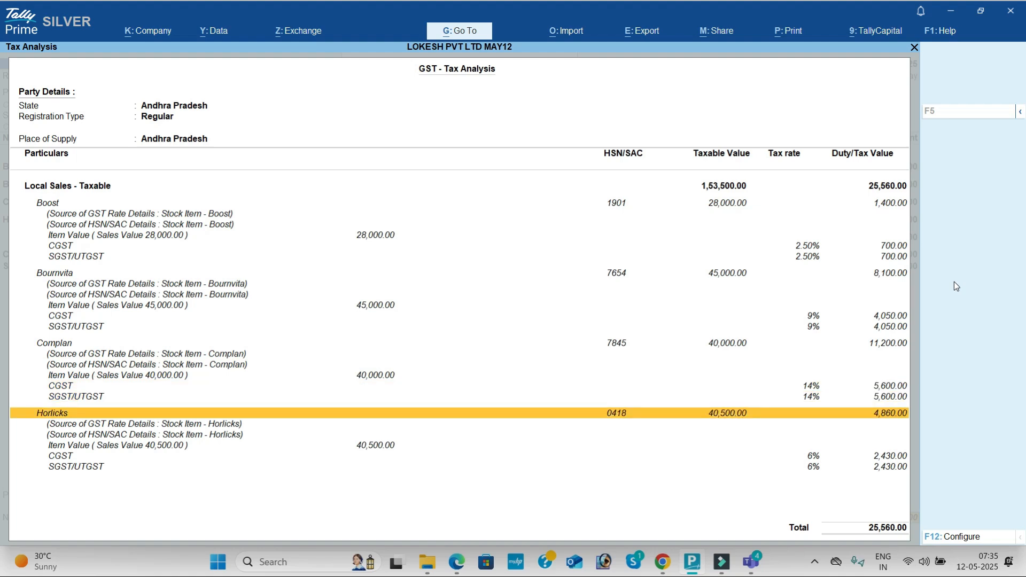
key(Escape)
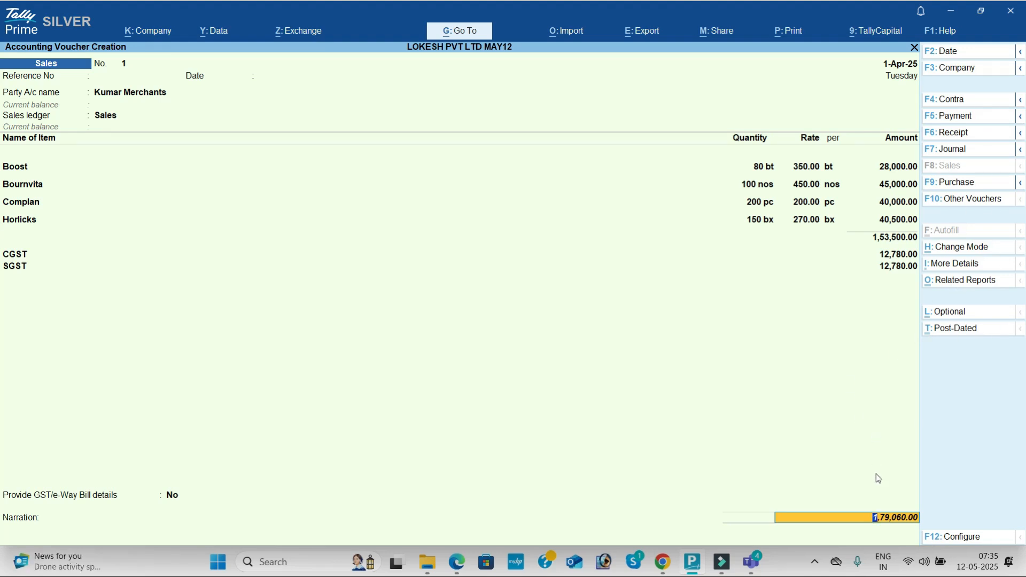
key(Return)
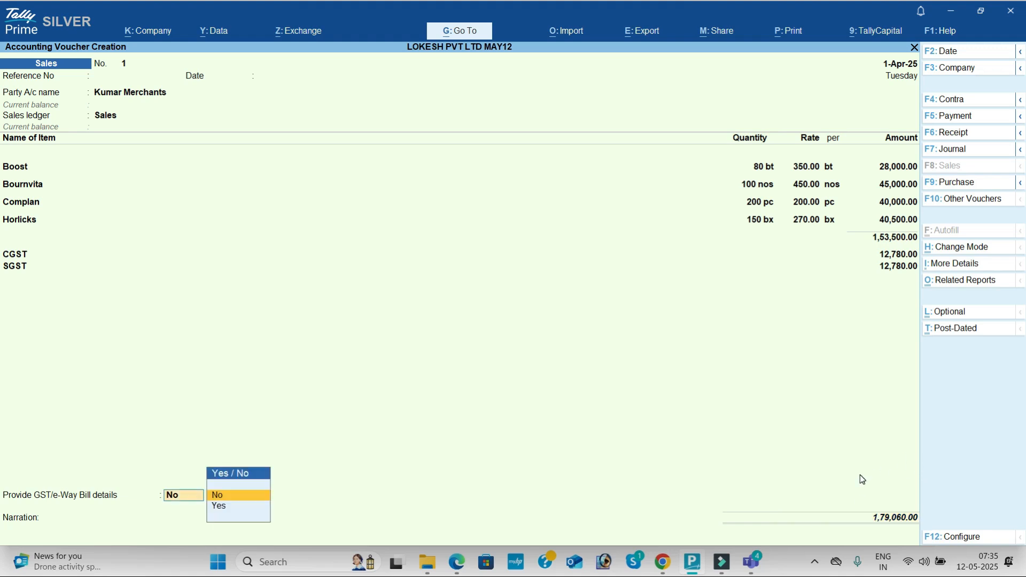
key(Down)
key(Return)
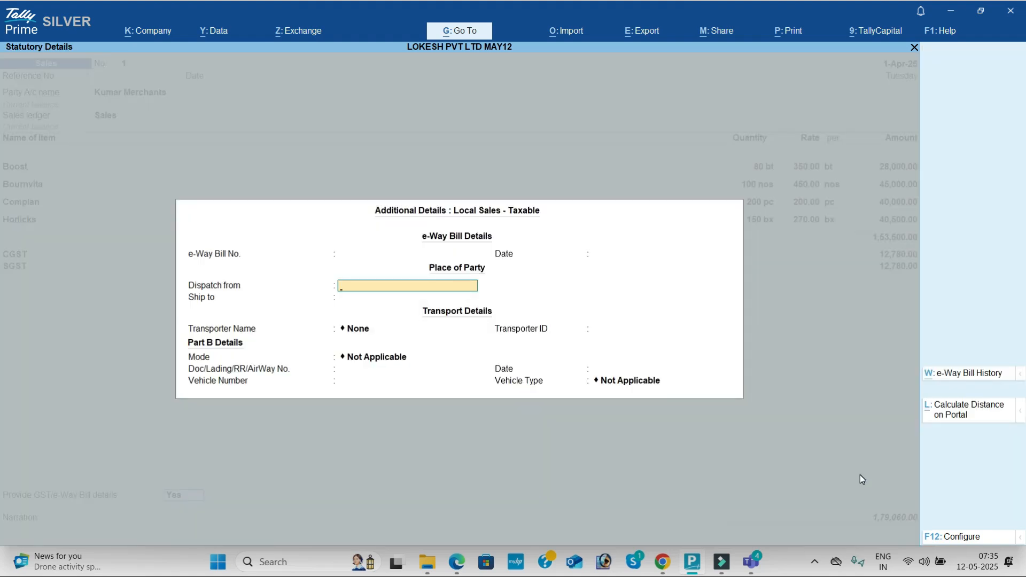
key(Escape)
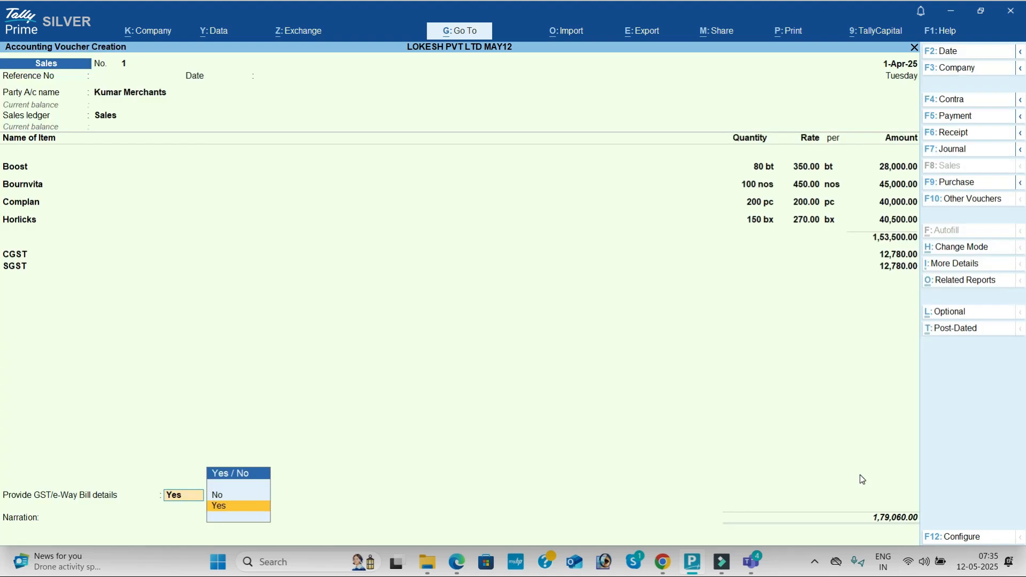
- Set the sales voucher's GST/e-Way Bill details to No and save the voucher
key(Up)
key(Return)
key(Return)
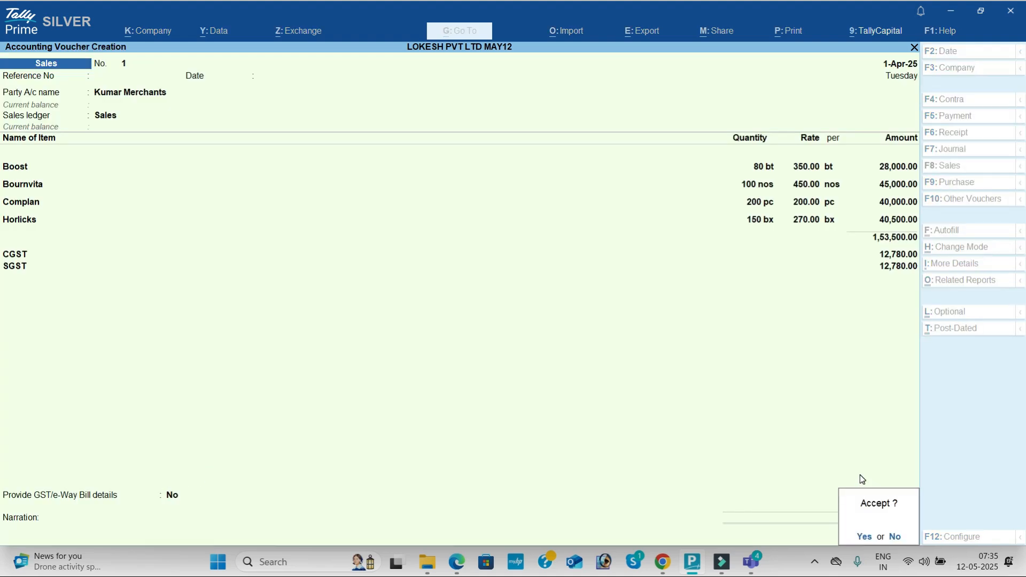
key(Return)
key(n)
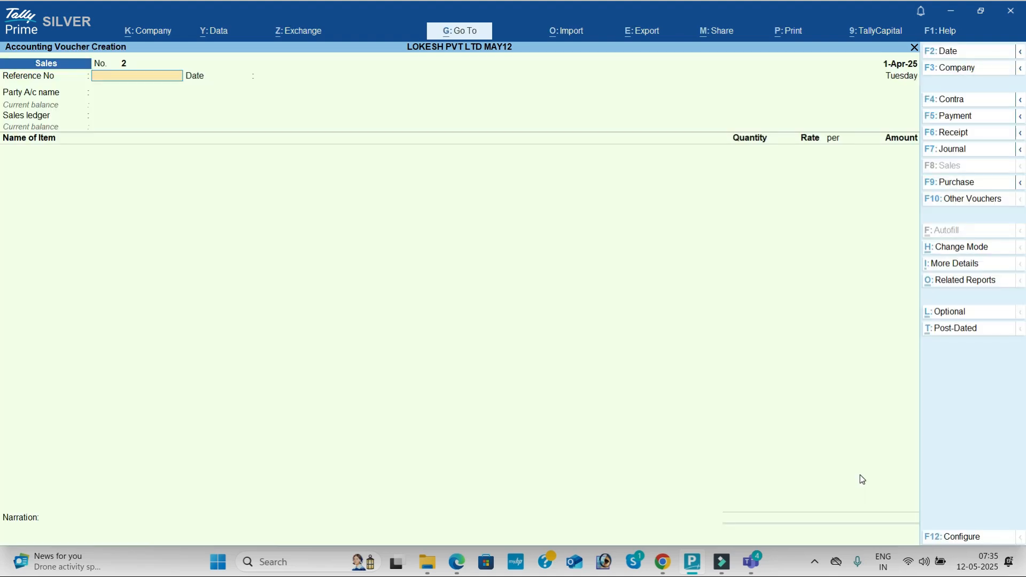
- Start a receipt voucher for the PDF's cheque received from the debtor and credit Kumar Merchants with 30,000
key(alt+Tab)
scroll(926, 261, down, 2)
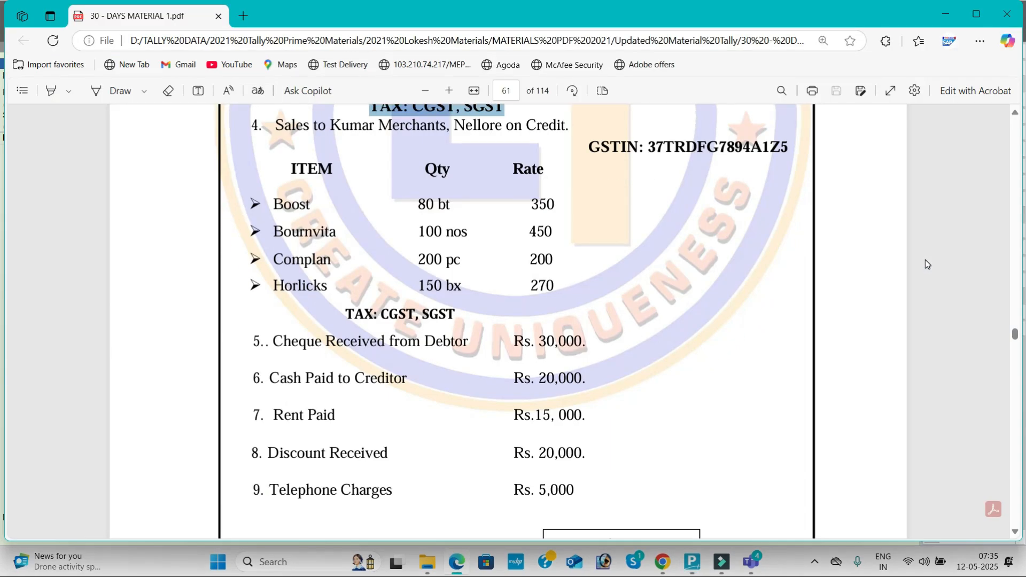
key(alt+Tab)
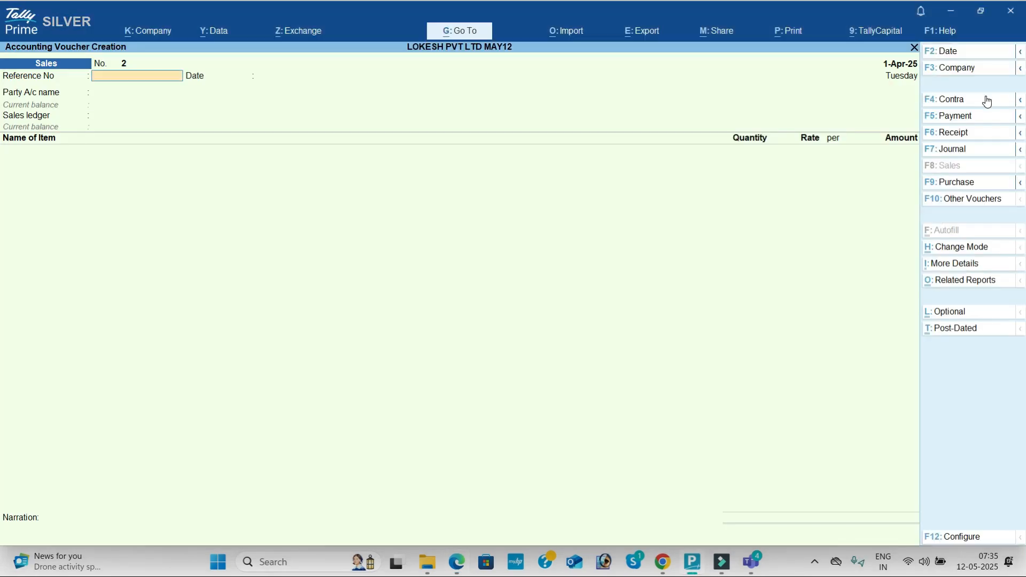
click(970, 134)
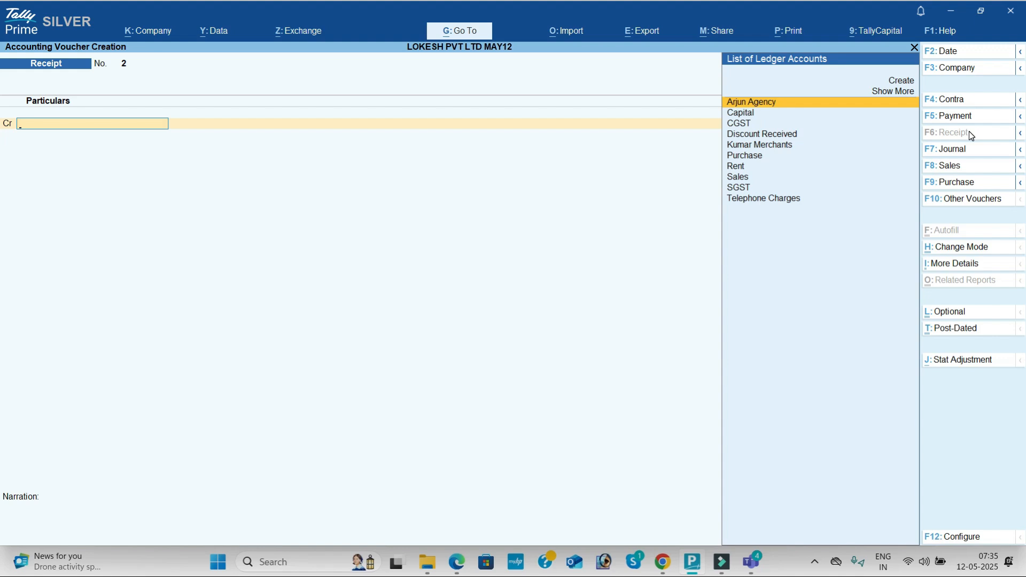
key(Down)
key(Down)
key(Down)
key(Down)
key(Return)
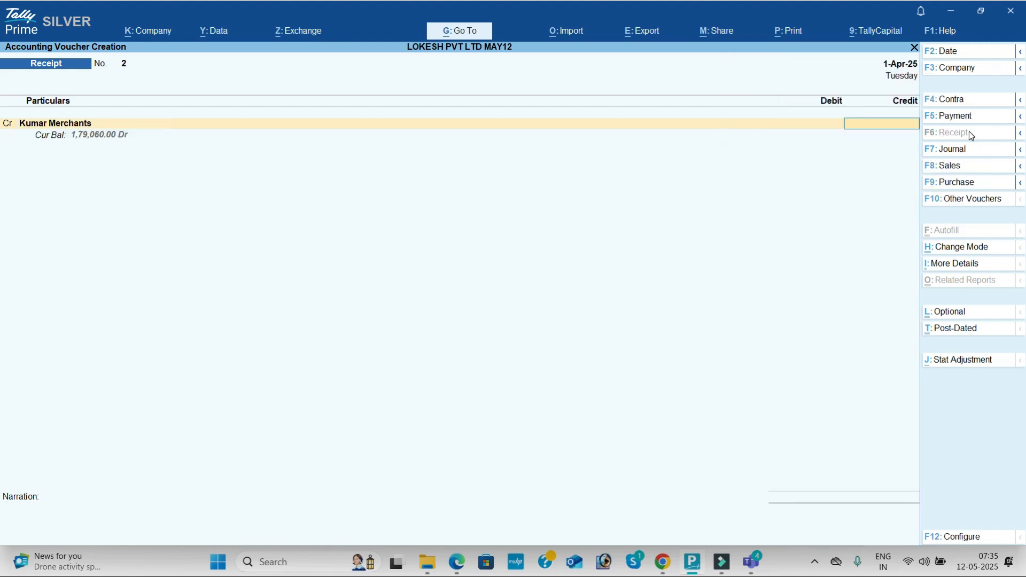
key(alt+Tab)
key(alt+Tab)
text(30000)
key(Return)
key(Down)
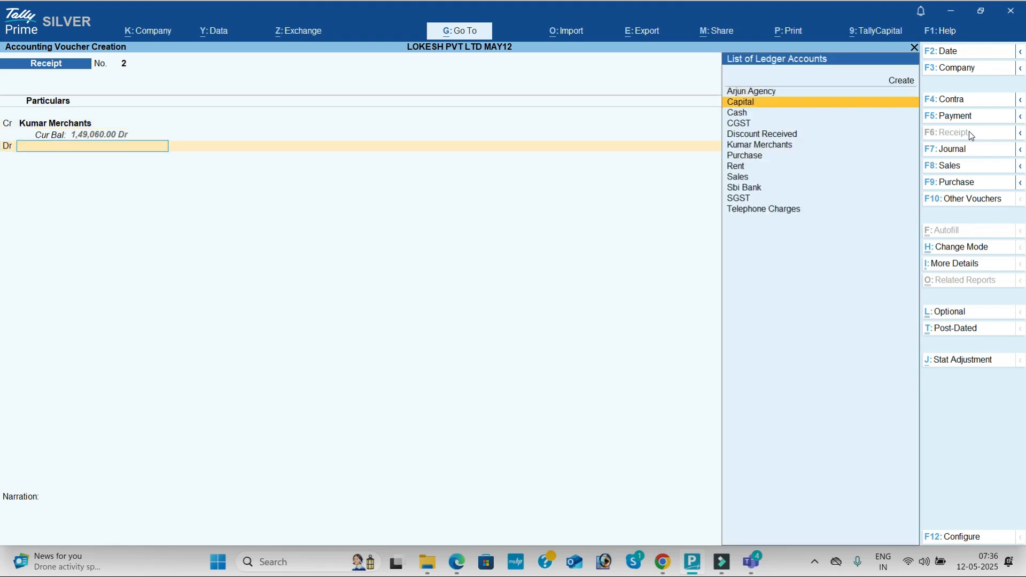
key(Down)
key(Return)
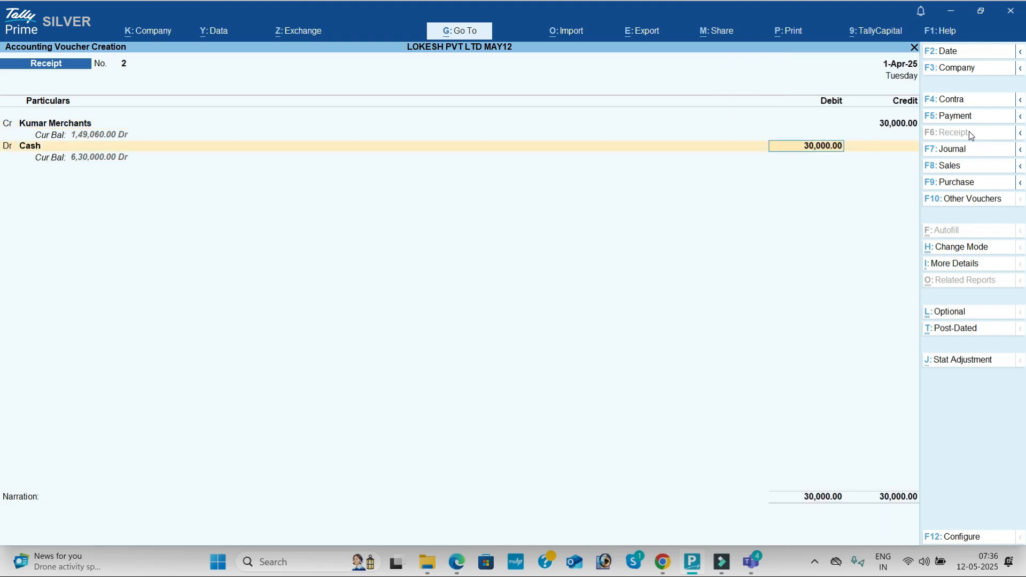
key(BackSpace)
- Debit the receipt's 30,000 to Sbi Bank and save the receipt voucher
text(SB)
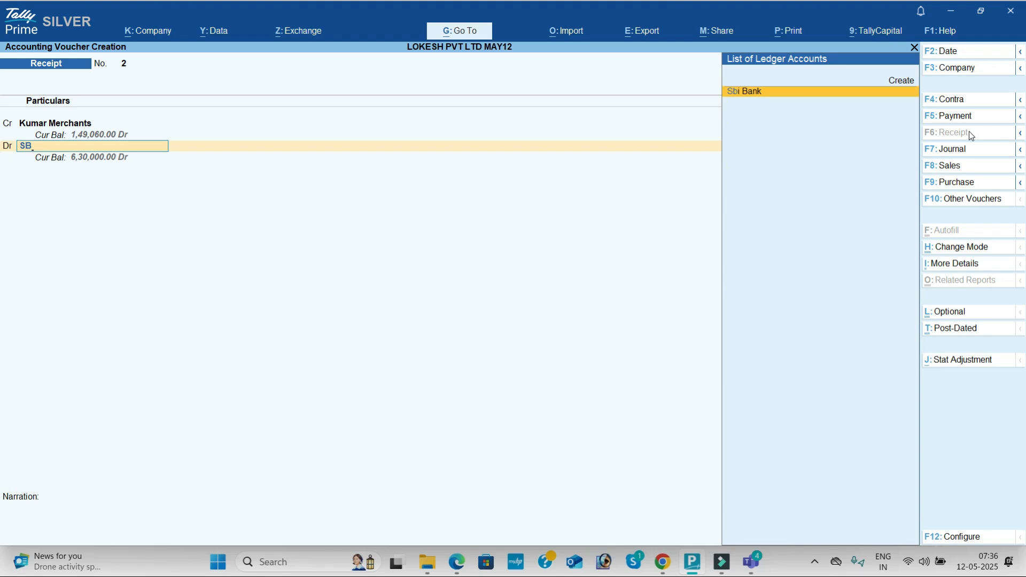
key(Return)
key(Return)
key(Return)
key(Return)
key(Return)
key(Return)
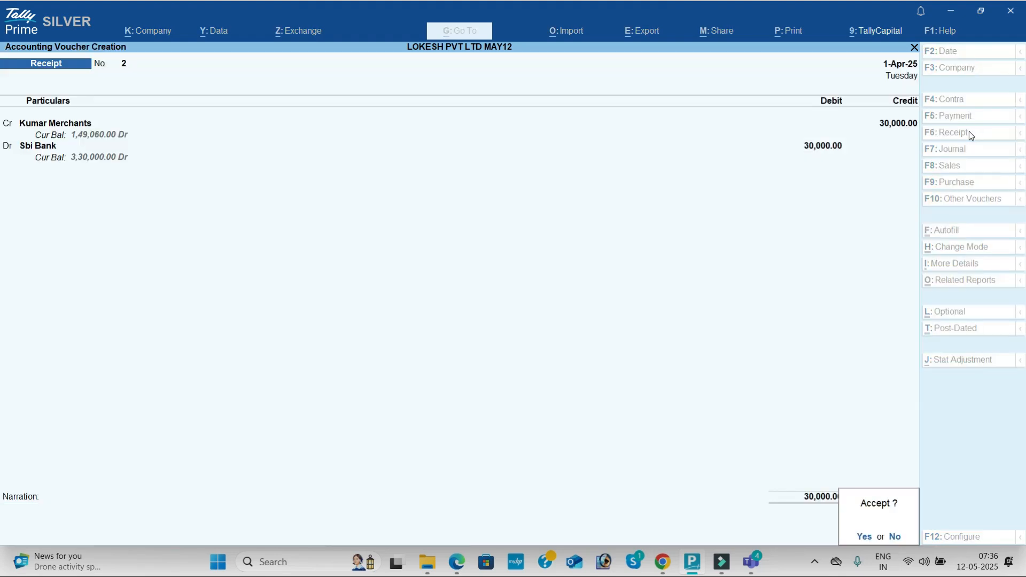
key(Return)
- Start a payment voucher for the PDF's cash paid to creditor entry and debit Kumar Merchants with 20,000
key(alt+Tab)
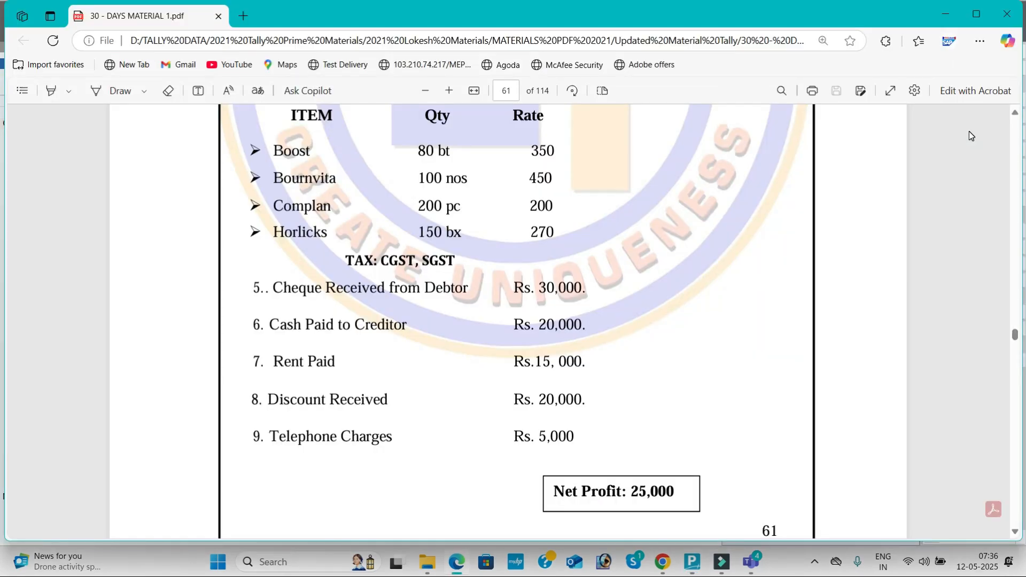
key(alt+Tab)
click(976, 115)
key(Down)
key(Down)
key(Down)
key(Down)
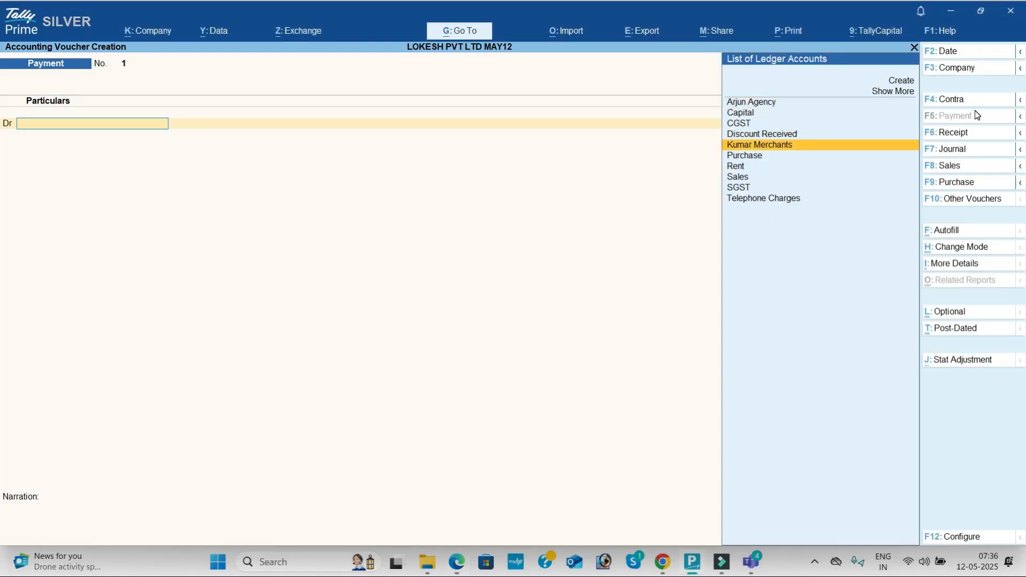
key(Return)
key(alt+Tab)
key(alt+Tab)
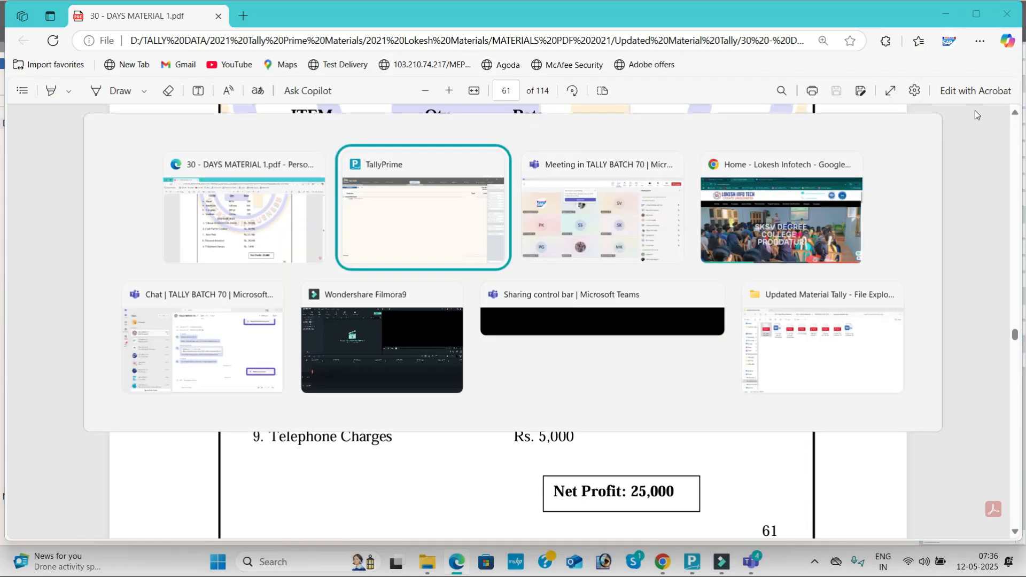
text(20000)
key(Return)
- Credit Cash with 20,000 in the payment voucher and save it
key(Return)
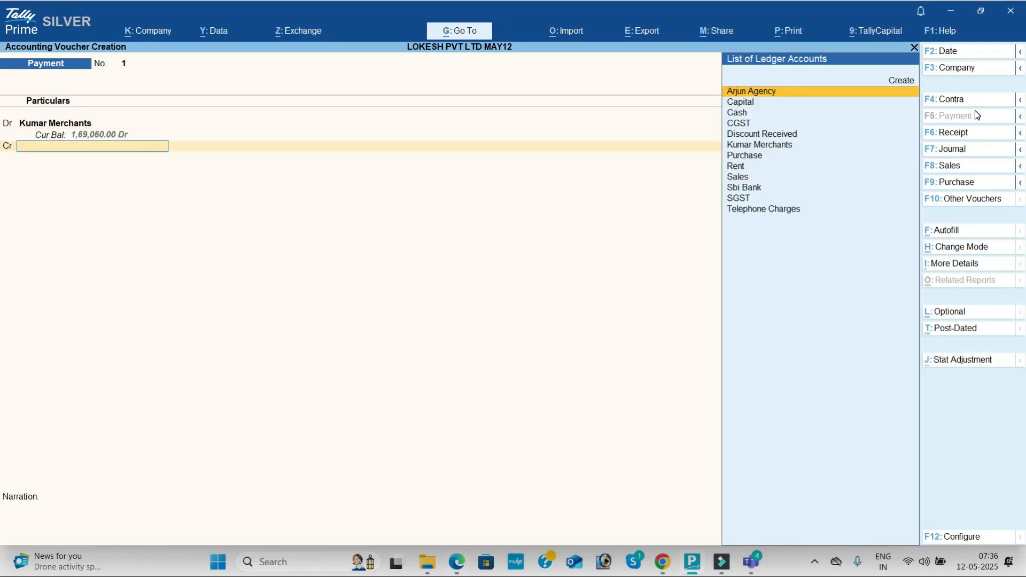
key(Down)
key(Down)
key(Return)
key(Return)
key(Return)
key(Return)
key(Return)
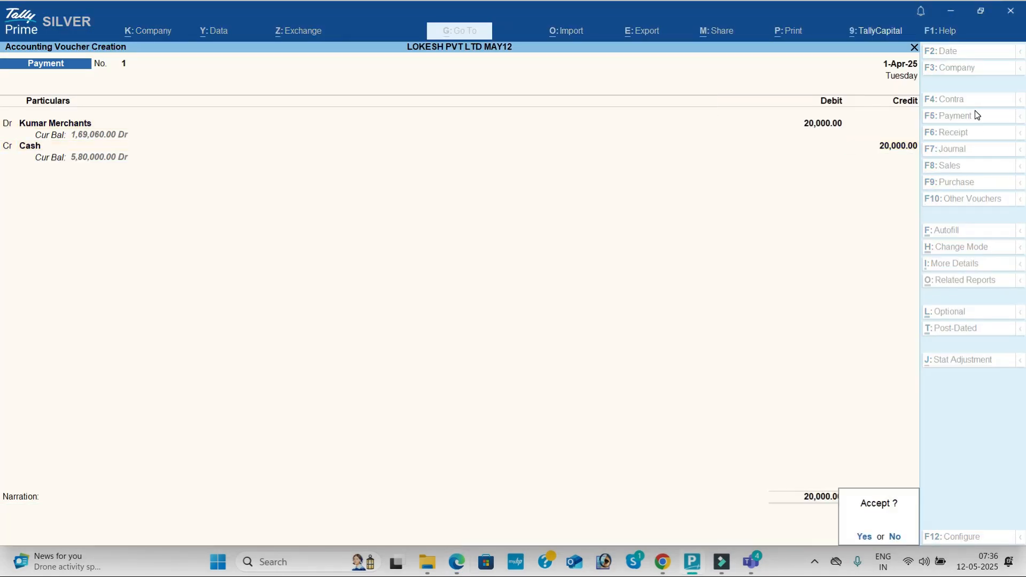
- Debit the Rent ledger with 15,000 in a new payment voucher, as given in the PDF
text(ren)
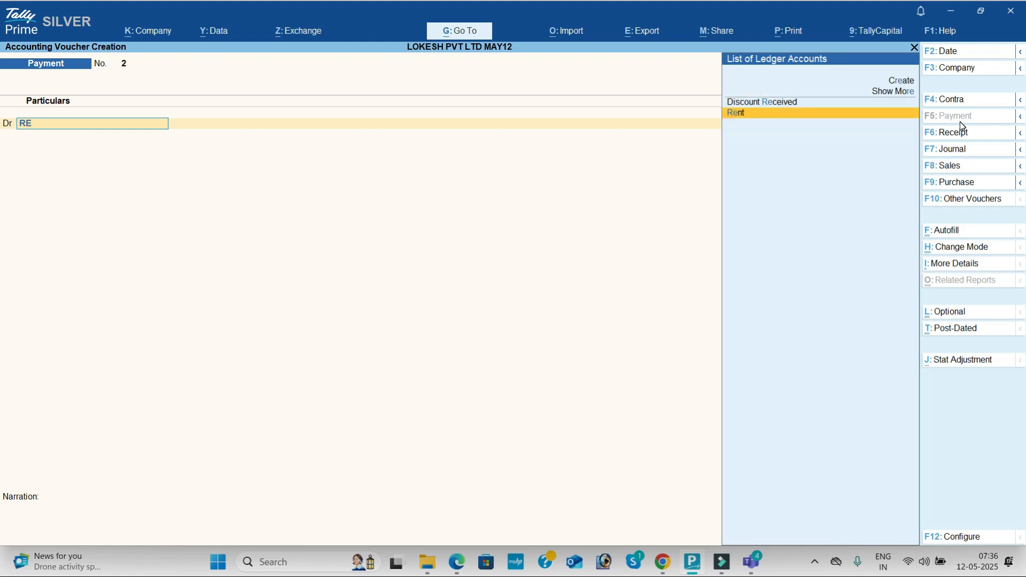
key(Return)
key(alt+Tab)
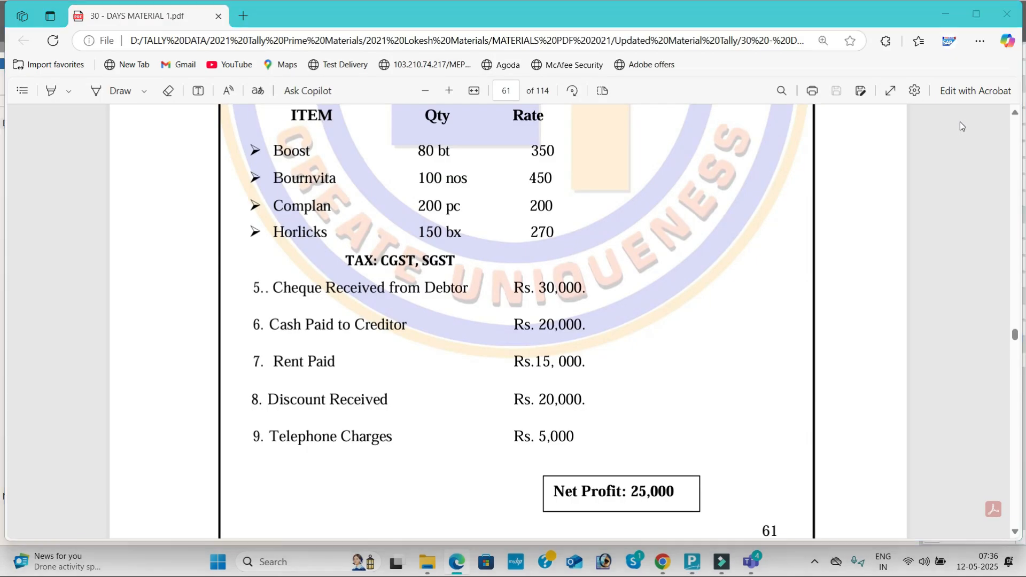
key(alt+Tab)
text(15000)
key(Return)
- Credit Cash with 15,000 for the rent payment and save the voucher
key(Return)
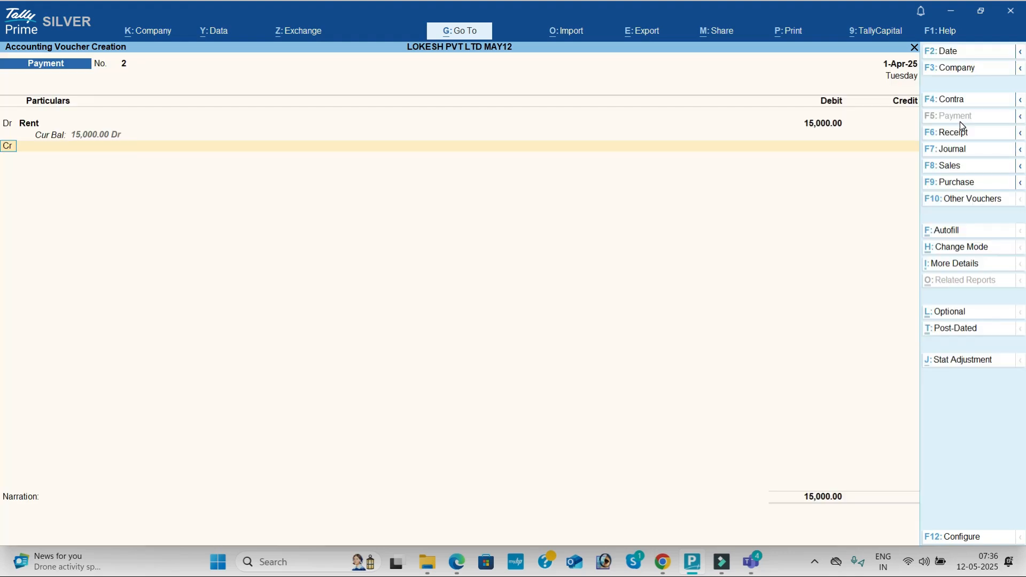
key(Down)
key(Down)
key(Return)
key(Return)
key(Return)
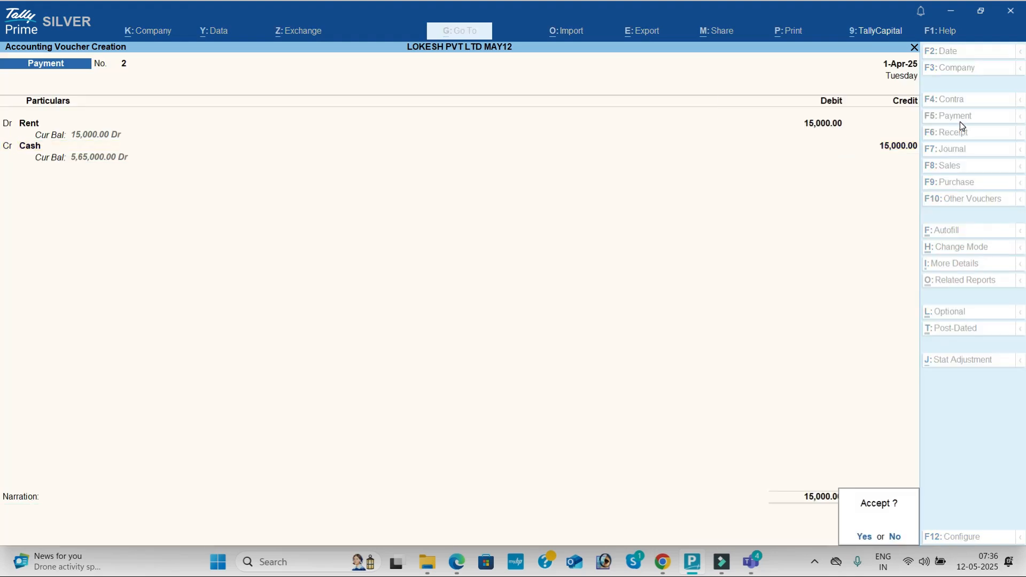
key(Return)
- Start a receipt voucher and credit Discount Received with 20,000, as given in the PDF
click(960, 137)
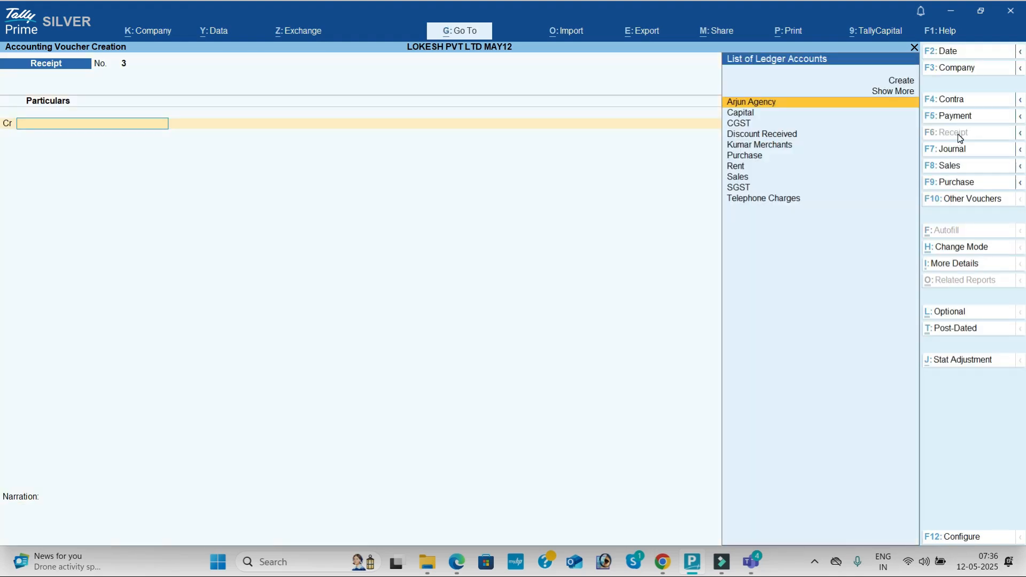
key(Down)
key(Down)
key(Down)
key(Return)
key(alt+Tab)
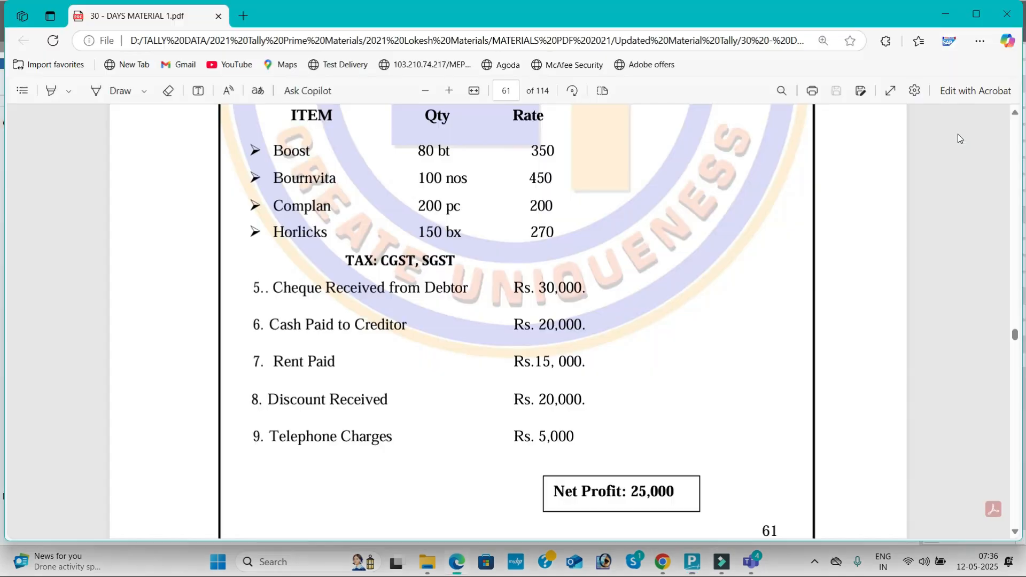
key(alt+Tab)
text(20000)
key(Return)
key(Return)
- Debit Cash with 20,000 for the discount received and save the receipt voucher
key(Down)
key(Down)
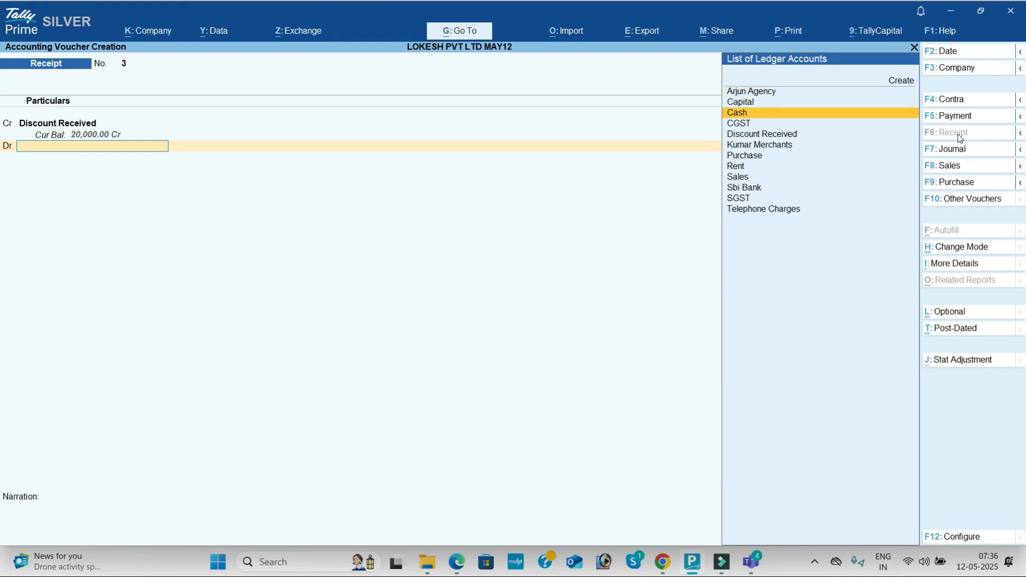
key(Return)
key(Return)
key(Return)
key(Return)
key(Return)
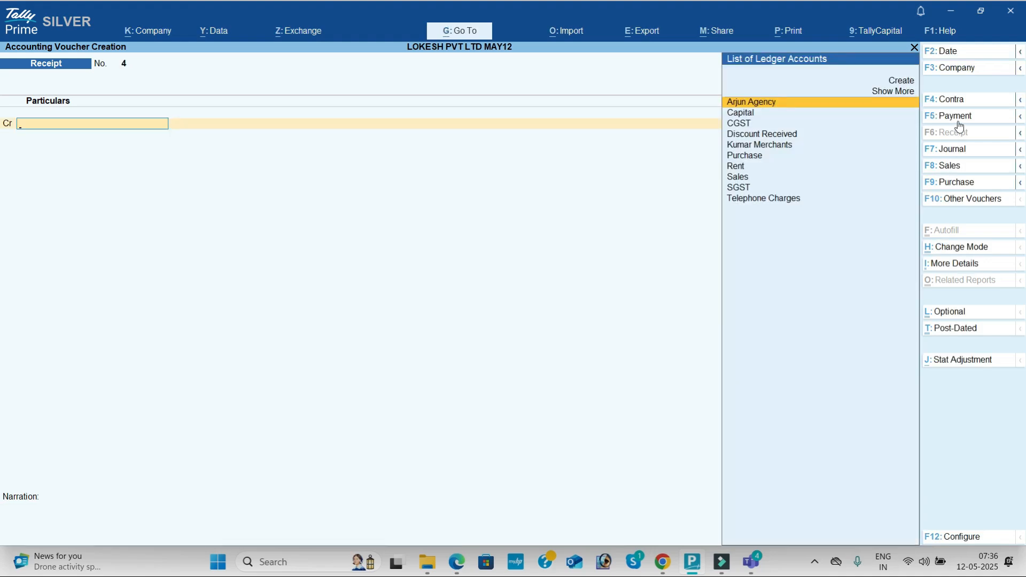
- Start a payment voucher and debit Telephone Charges with 5,000, as given in the PDF
click(964, 116)
key(Down)
key(Down)
key(Down)
key(Down)
key(Down)
key(Down)
key(Down)
key(Down)
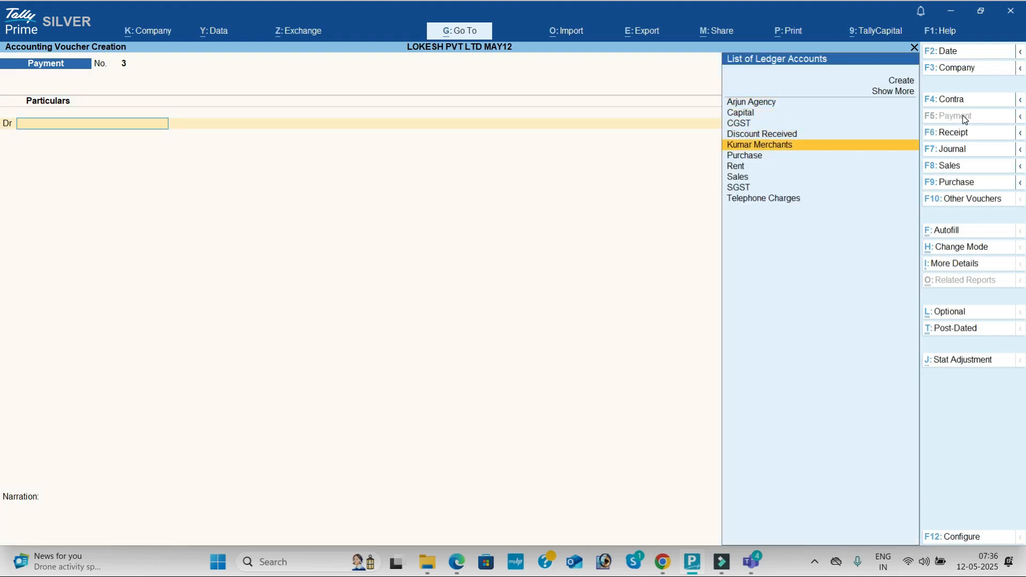
key(Return)
key(alt+Tab)
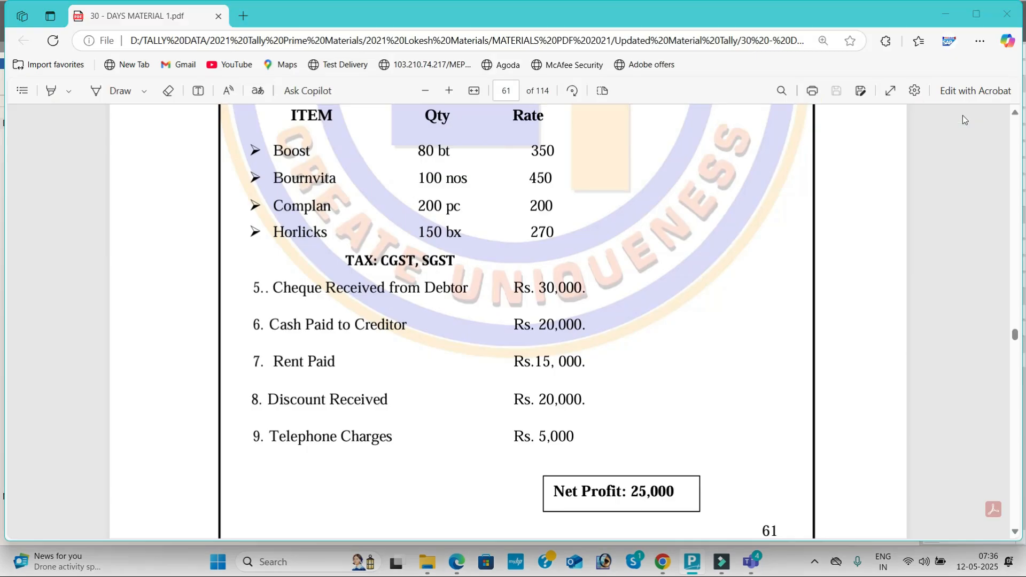
key(alt+Tab)
text(5000)
key(Return)
- Credit Cash with 5,000 for the telephone charges and save the payment voucher
key(Return)
key(Return)
key(Down)
key(Return)
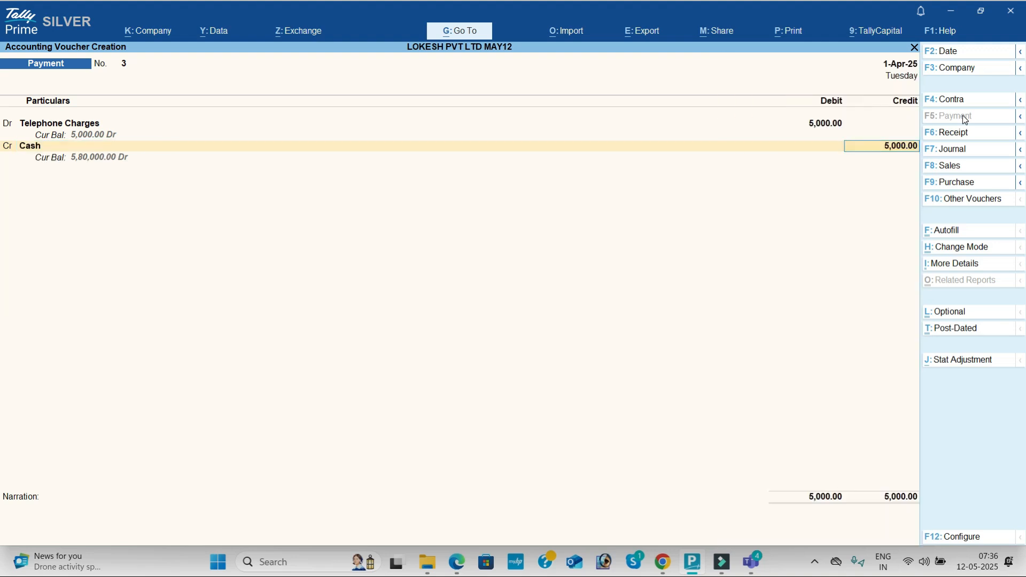
key(Return)
key(Return)
key(Return)
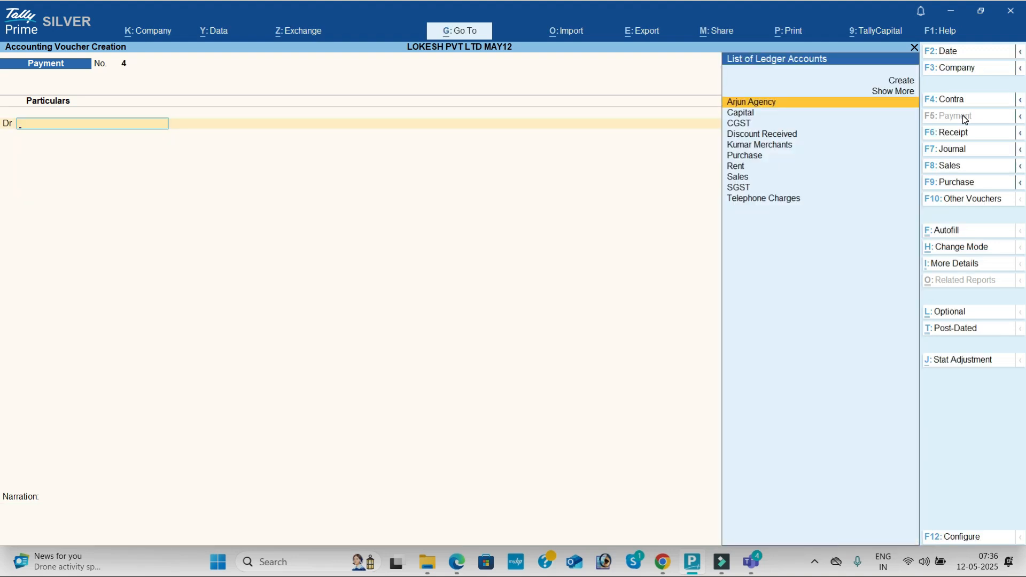
- Leave voucher entry and review the recorded vouchers in the Day Book
key(Escape)
key(Return)
key(Down)
key(Return)
key(Down)
key(Down)
key(Down)
key(Down)
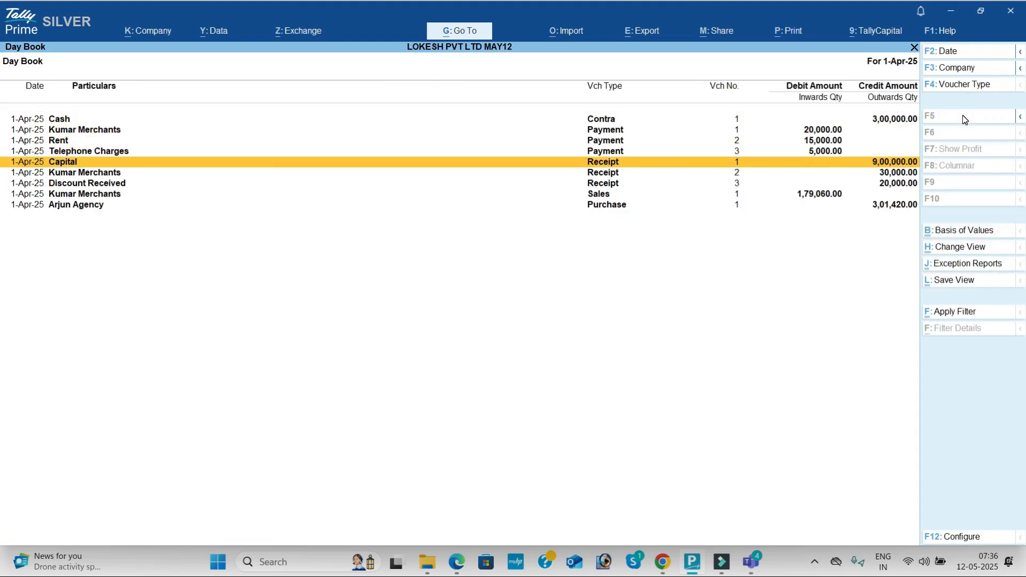
key(Escape)
- View the Profit & Loss A/c in detailed form and compare its net profit with the PDF's answer
key(Down)
key(Down)
key(Down)
key(Down)
key(Down)
key(Up)
key(Return)
key(alt+F5)
key(Down)
key(Down)
key(Down)
key(Down)
key(Down)
key(Down)
key(Down)
key(Down)
key(Down)
key(Down)
key(Down)
key(alt+Tab)
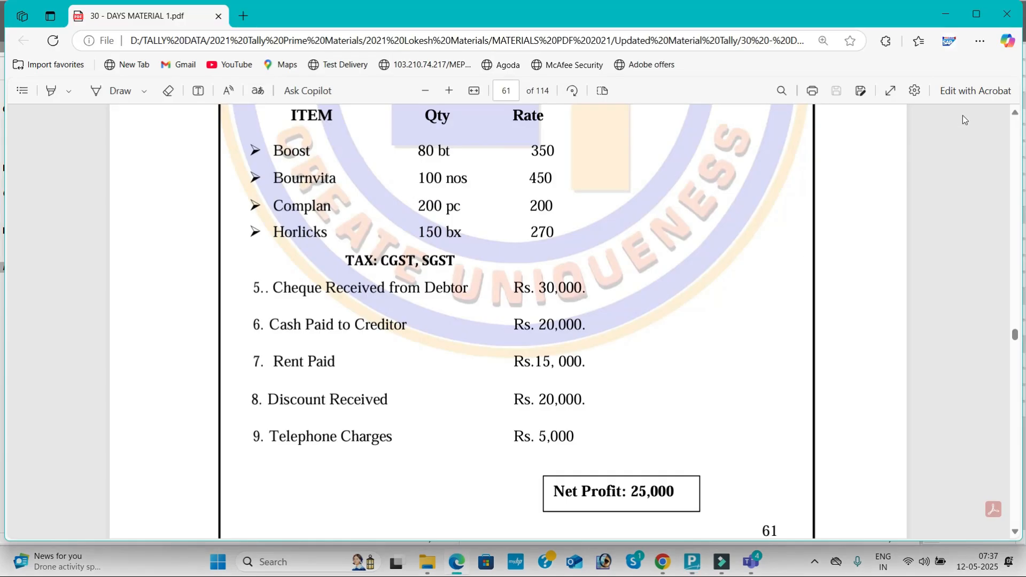
scroll(965, 120, down, 2)
key(alt+Tab)
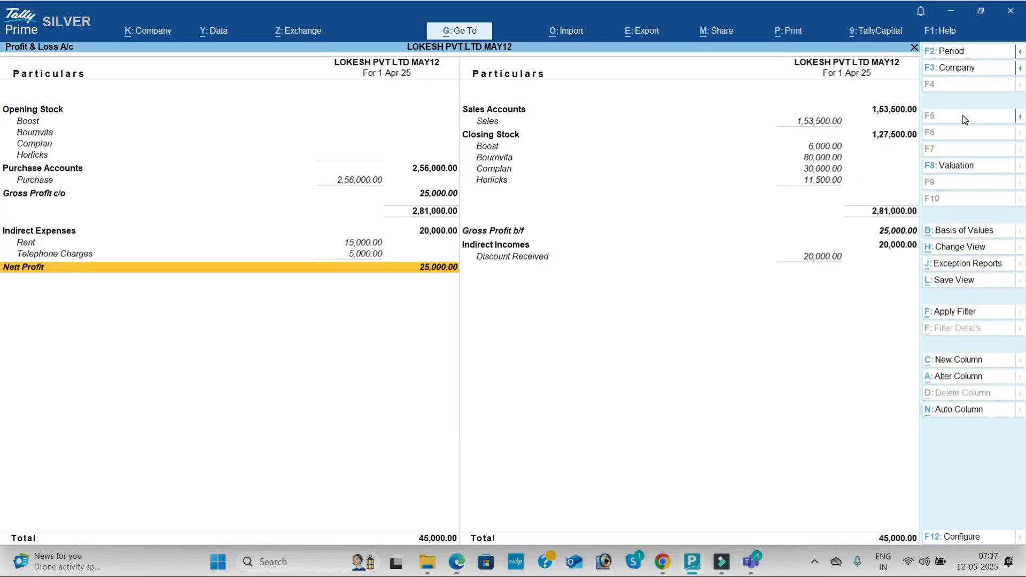
key(Up)
key(Escape)
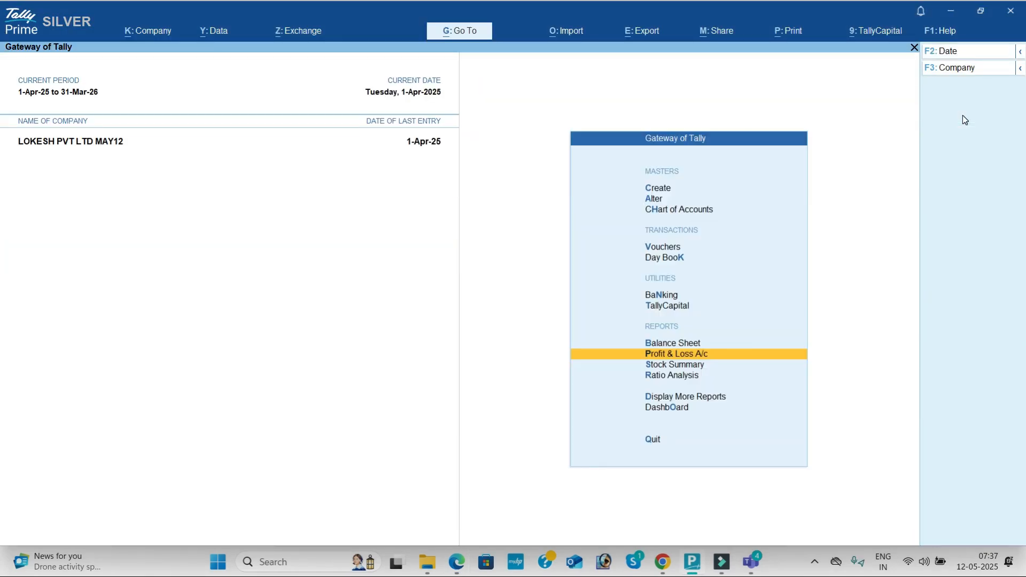
- Configure the Stock Summary to show goods inwards and goods outwards, and review the stock items
key(Down)
key(Return)
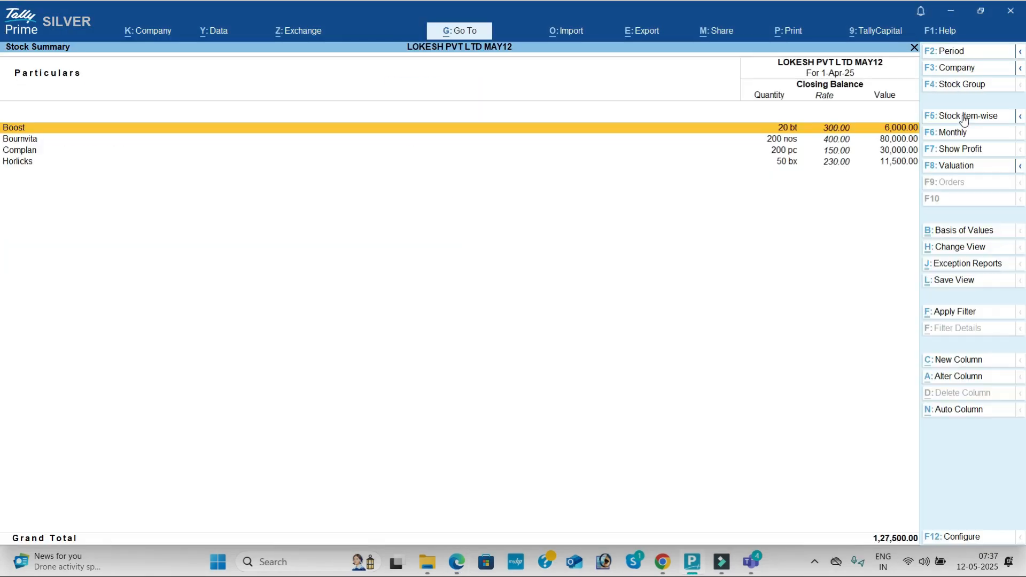
click(968, 538)
key(Down)
key(Down)
key(Down)
key(Down)
key(Down)
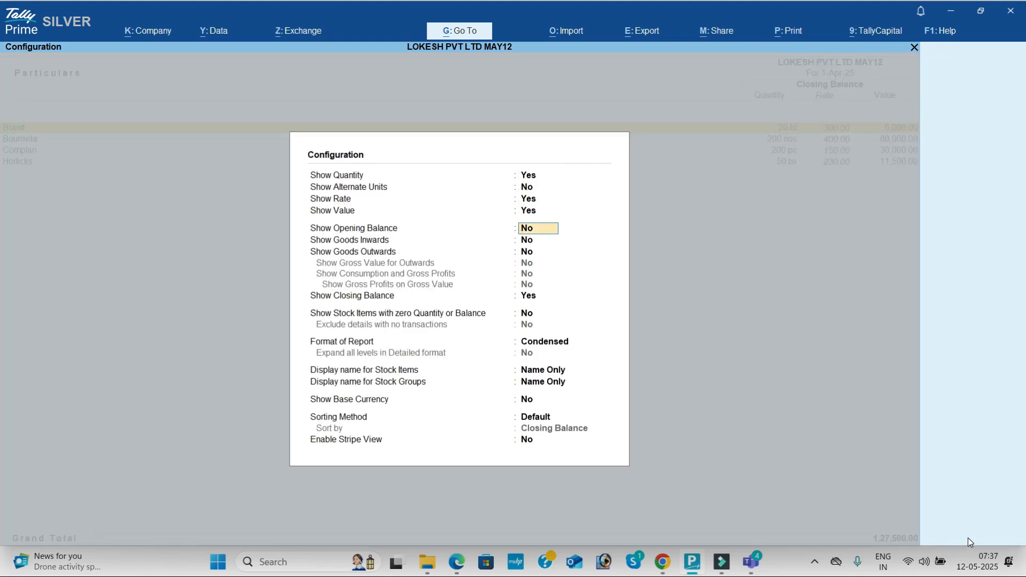
text(y)
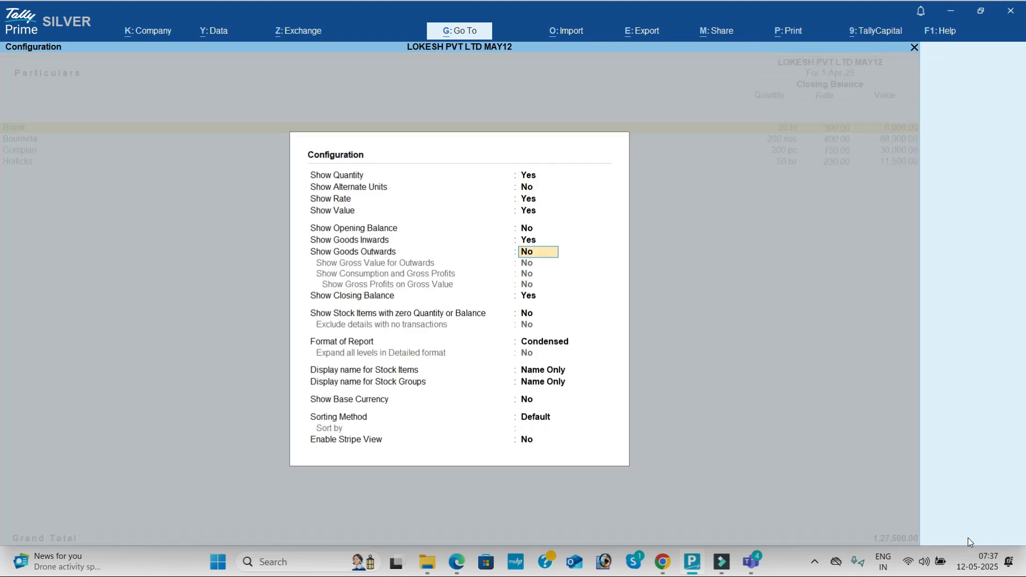
text(y)
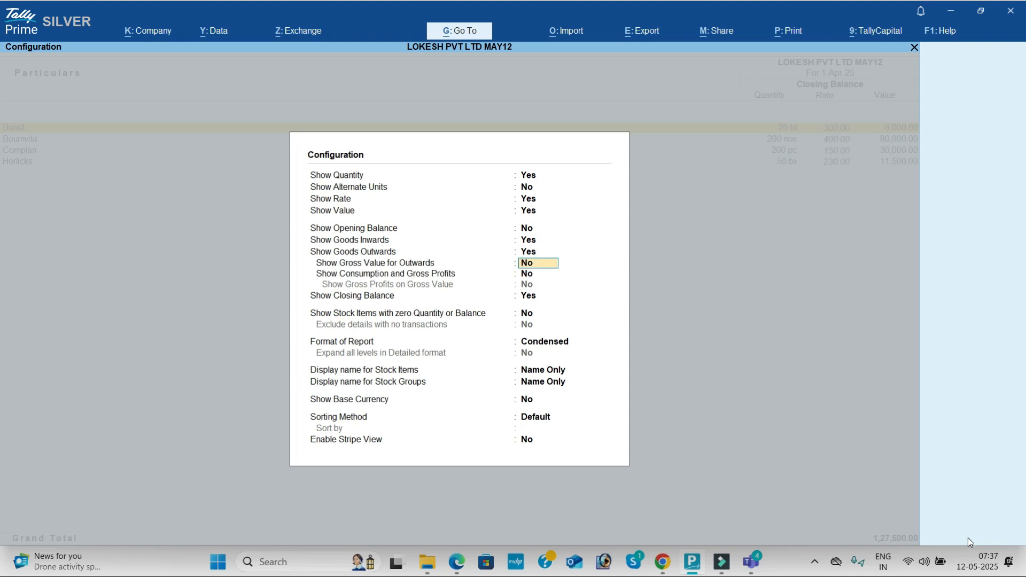
key(ctrl+a)
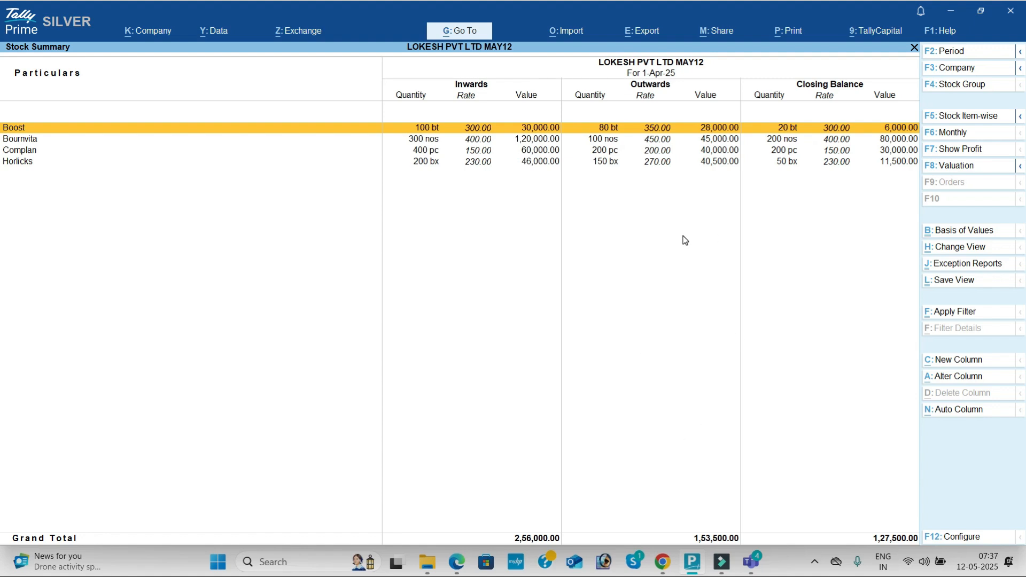
key(Escape)
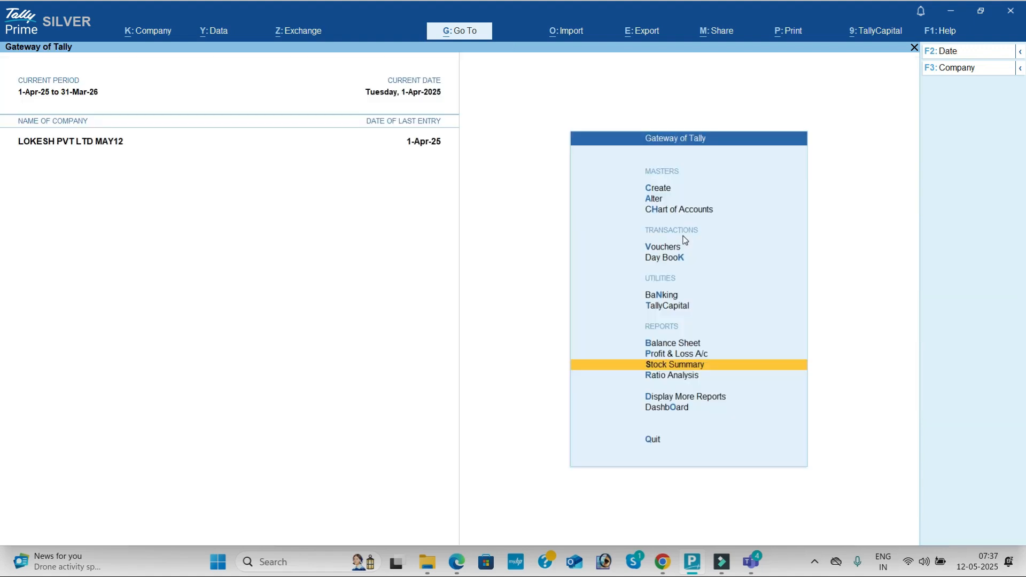
- Review the company's Dashboard, including its trading, cash/bank and inventory details
key(Down)
key(Down)
key(Down)
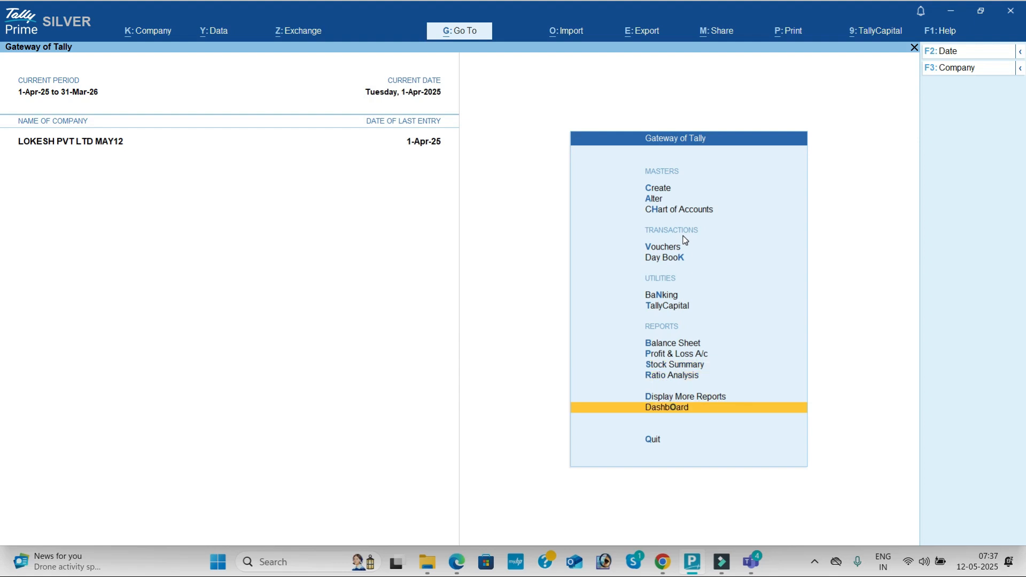
key(Return)
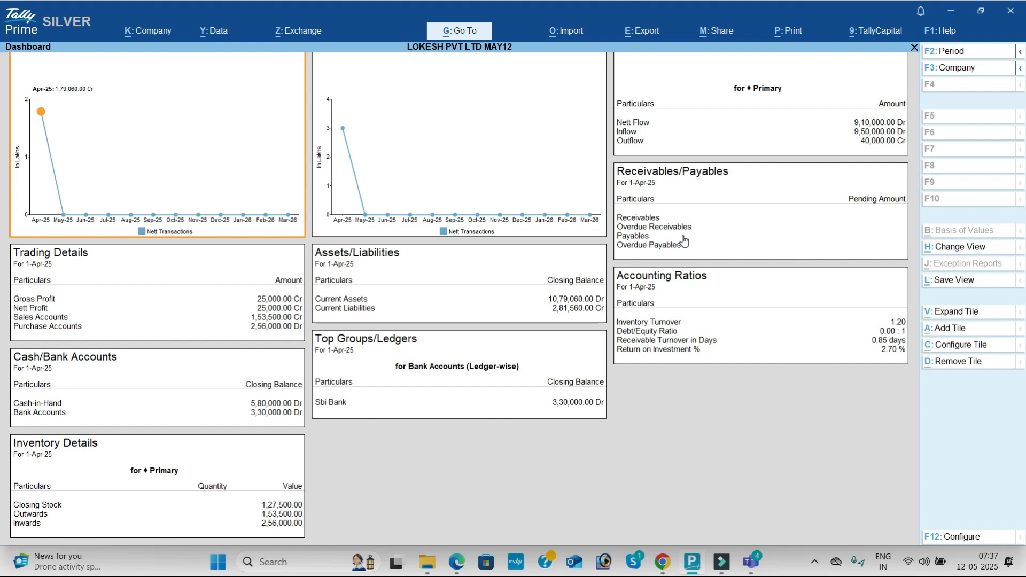
key(Escape)
- Examine the Trial Balance in detailed form to see the ledgers and subgroups under each group
key(Up)
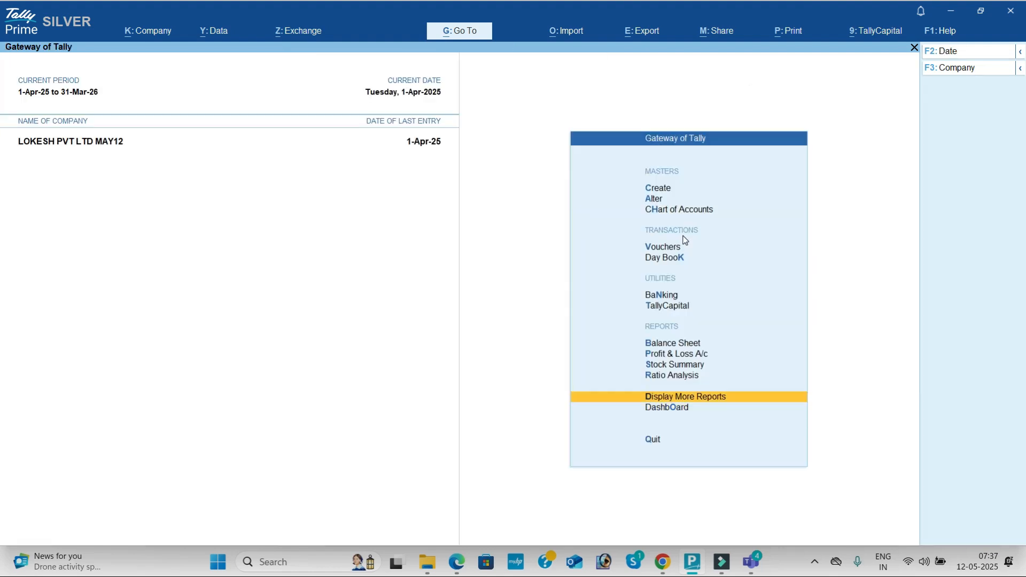
key(Return)
key(Return)
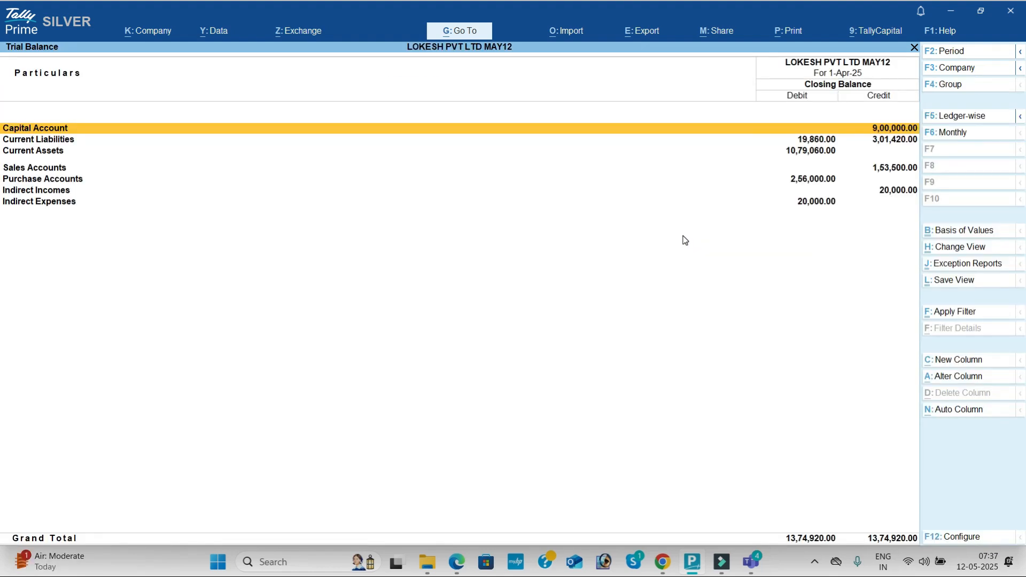
key(alt)
key(alt+F5)
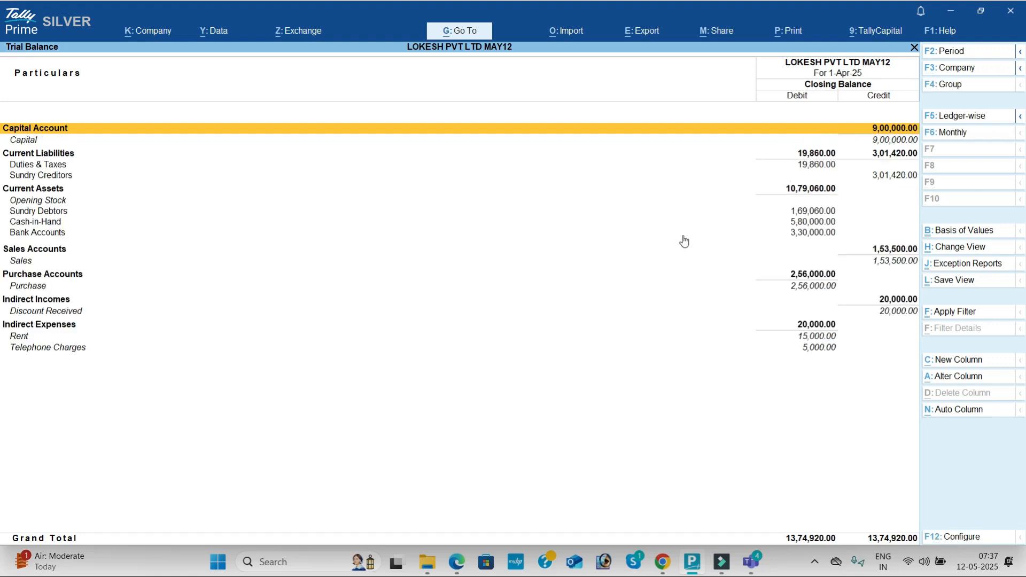
key(Escape)
- View the Cash/Bank Books and the Purchase Register among the account books
key(Down)
key(Down)
key(Down)
key(Down)
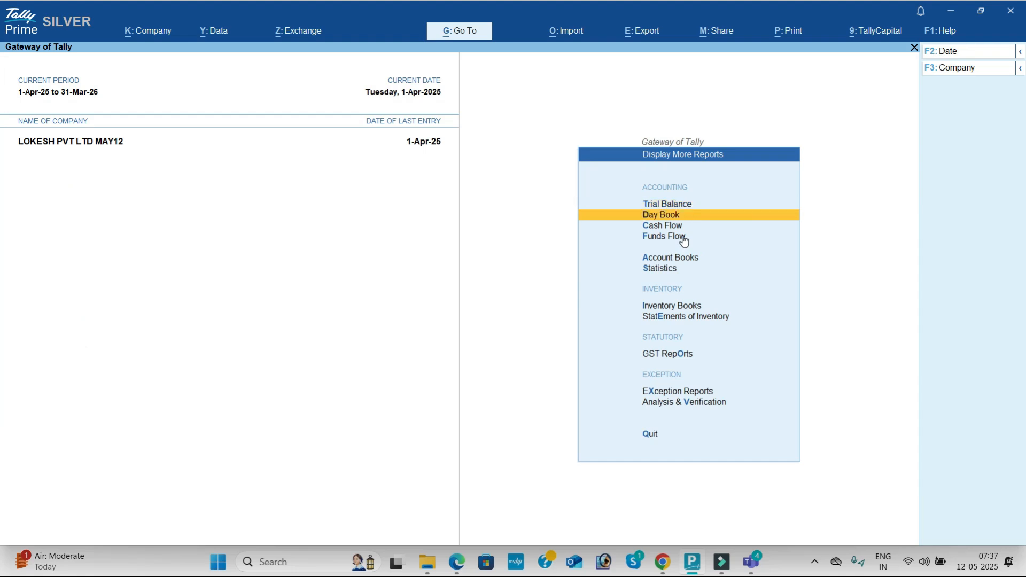
key(Return)
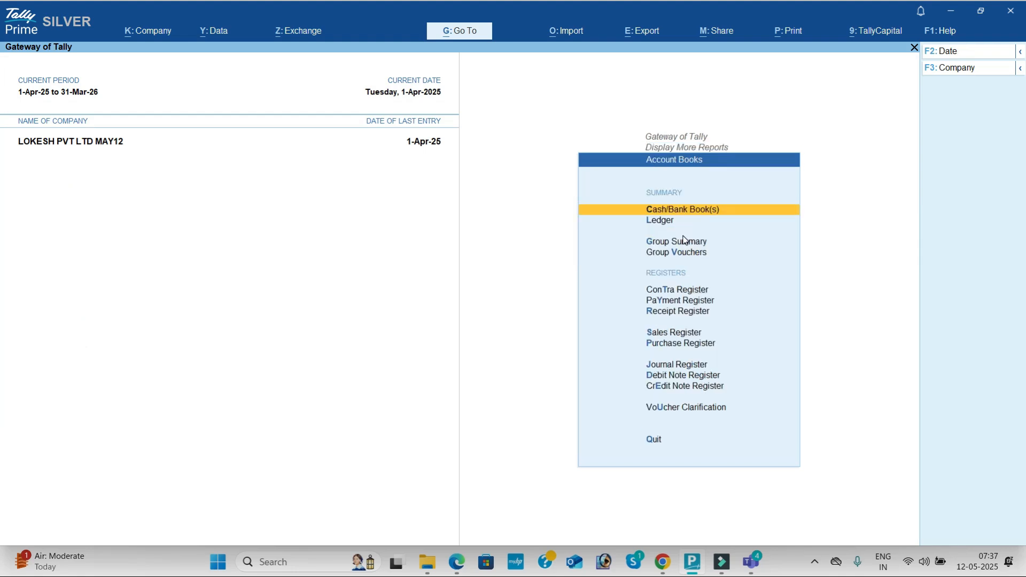
key(Return)
key(Escape)
key(Down)
key(Down)
key(Down)
key(Down)
key(Down)
key(Down)
key(Down)
key(Down)
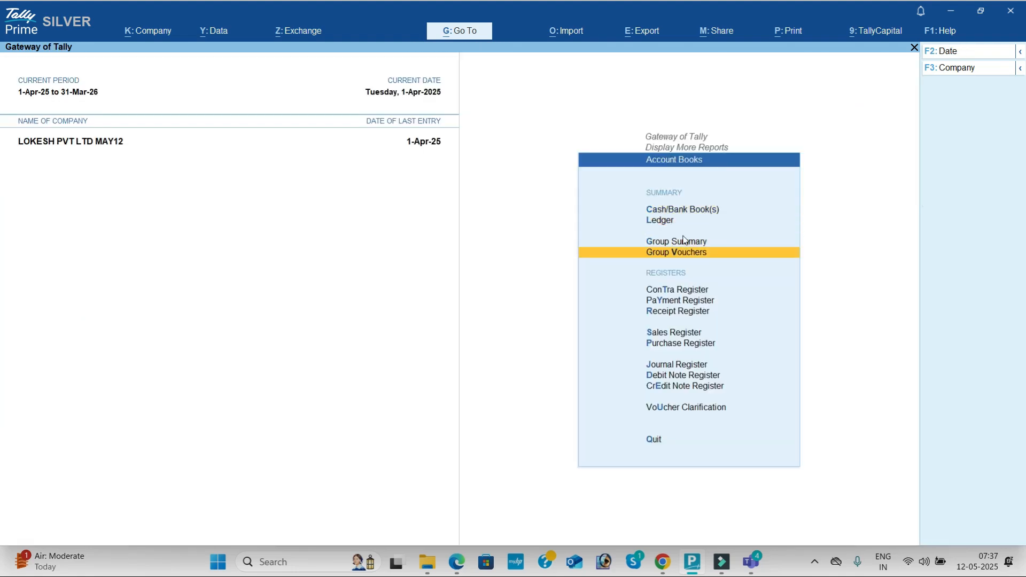
key(Return)
key(Escape)
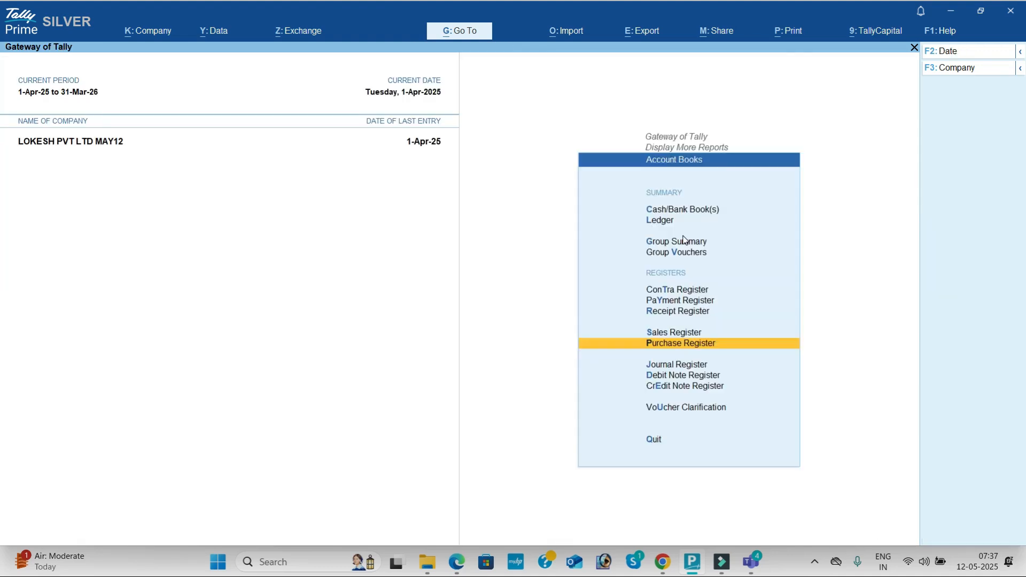
- Look through the Sales, Receipt, Payment and Contra registers, and leave the account books
key(Up)
key(Return)
key(Escape)
key(Up)
key(Return)
key(Return)
key(Escape)
key(Escape)
key(Up)
key(Return)
key(Return)
key(Escape)
key(Escape)
key(Up)
key(Return)
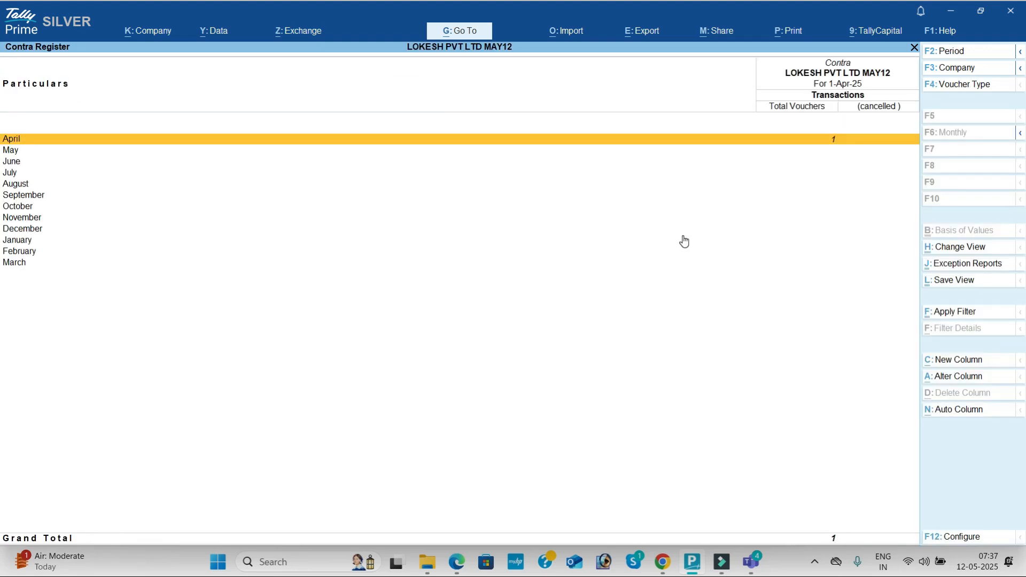
key(Escape)
key(Escape)
- Open the Statistics report and examine the number of vouchers entered for each voucher type
key(Down)
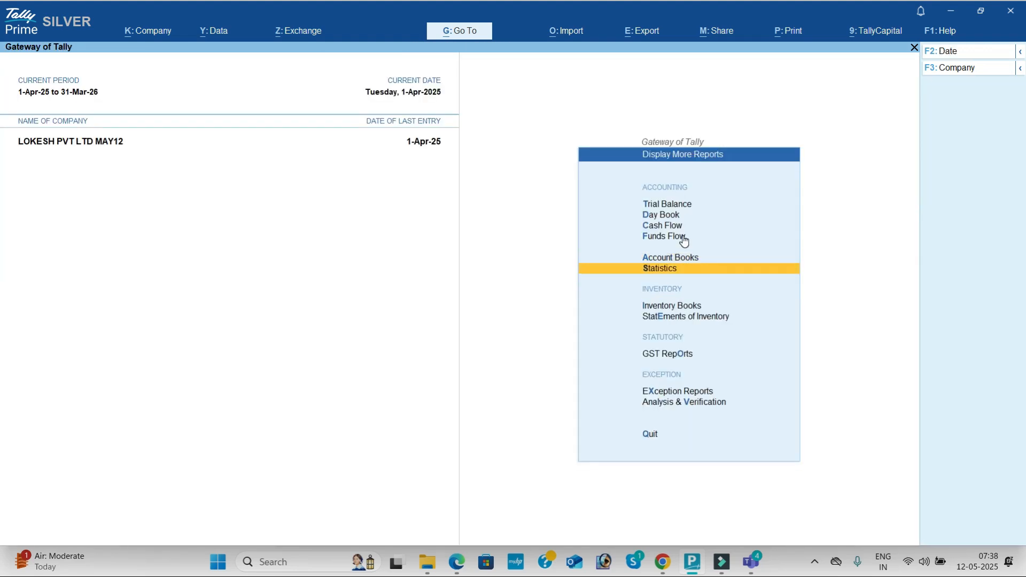
key(Return)
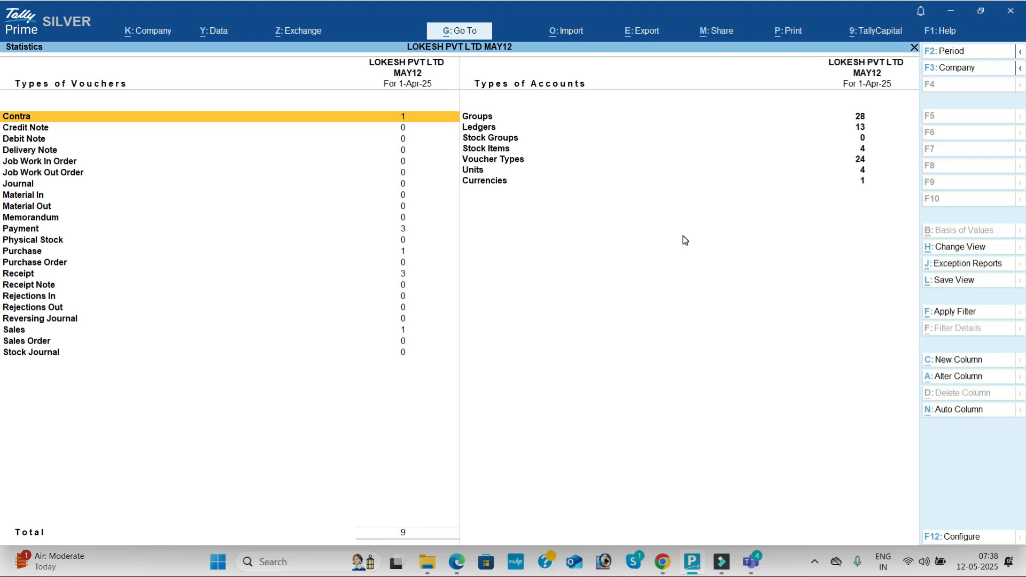
key(Down)
key(Down)
key(Down)
key(Down)
key(Down)
key(Down)
key(Down)
key(Down)
key(Down)
key(Down)
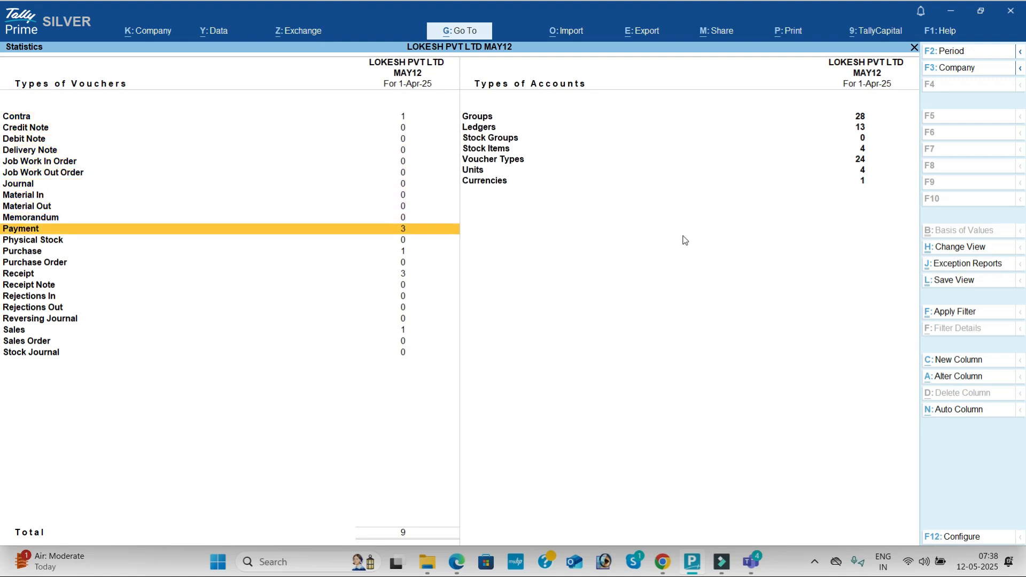
key(Down)
key(Down)
key(Down)
key(Up)
key(Down)
- Examine the types of accounts in the Statistics report, including ledgers, stock items and units
key(Down)
key(Down)
key(Down)
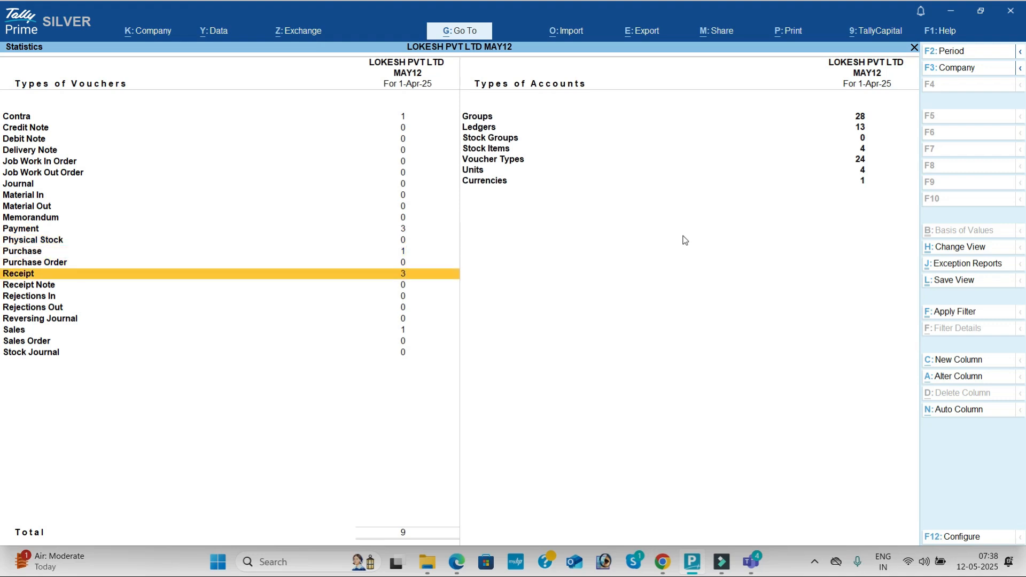
key(Up)
key(Up)
key(Down)
key(Down)
key(Down)
key(Down)
key(Down)
key(Right)
key(Up)
key(Up)
key(Up)
key(Up)
key(Up)
key(Up)
key(Down)
key(Down)
key(Down)
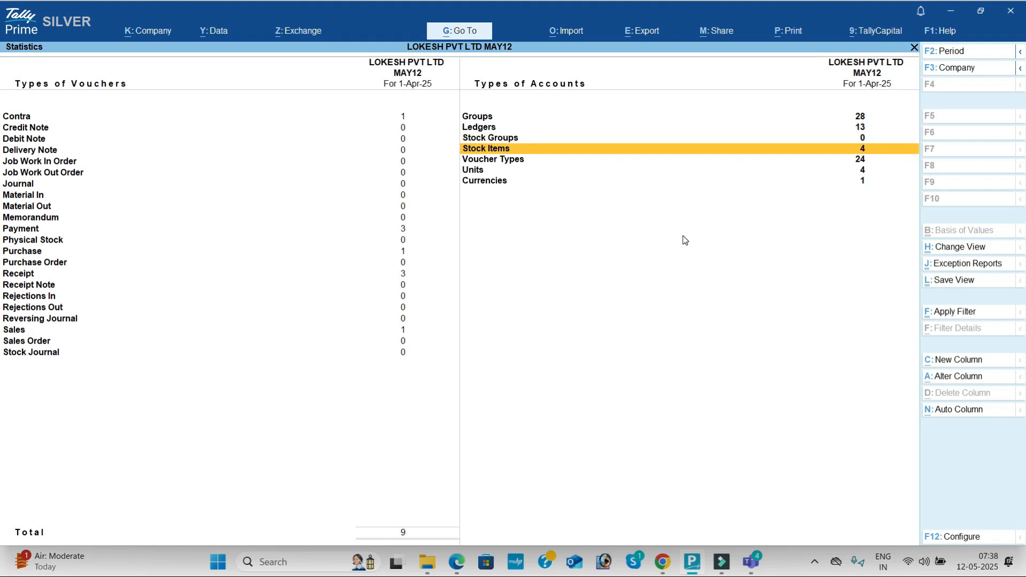
- Open the Stock Query for Boost to check its purchases, sales and closing balance
key(Down)
key(Down)
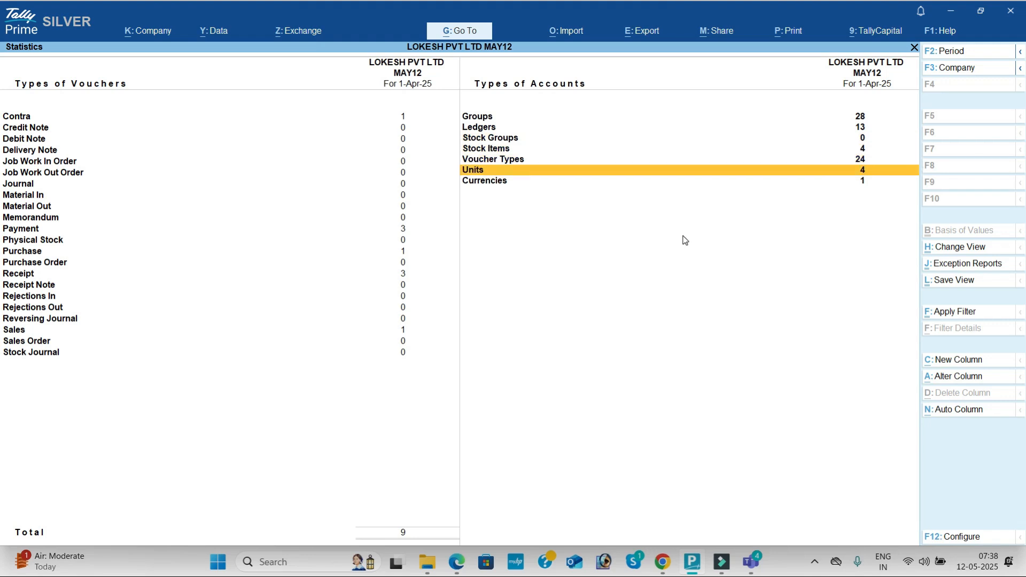
key(Escape)
key(Down)
key(Down)
key(Return)
key(Return)
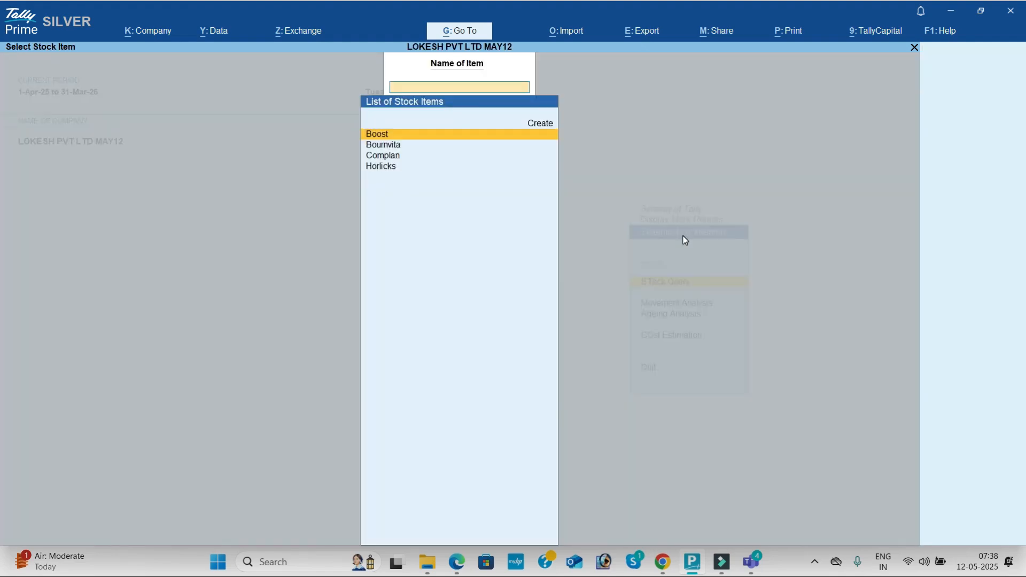
key(Return)
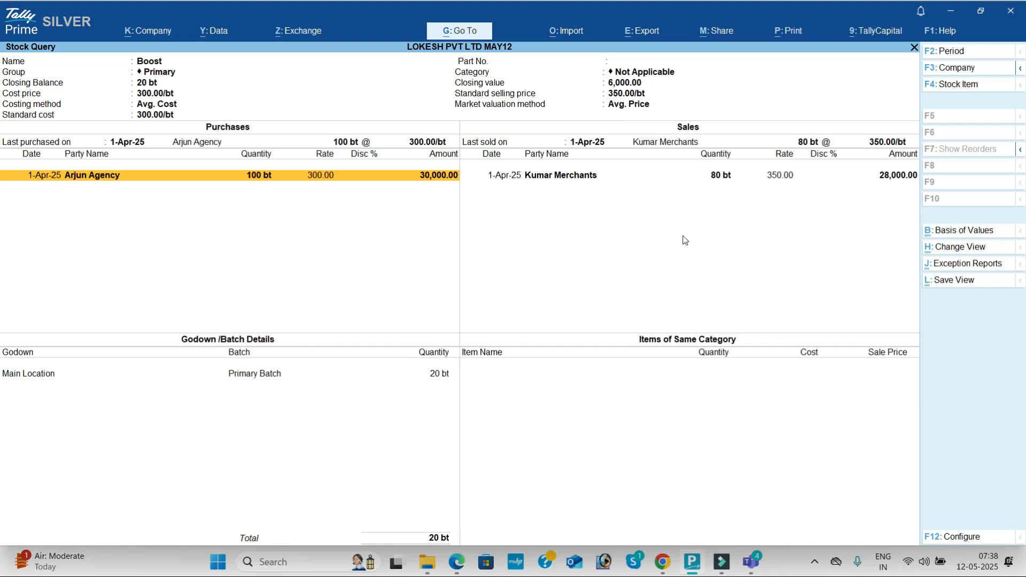
- Check the Stock Query for Bournvita, Complan and Horlicks in turn
key(F4)
key(Down)
key(Return)
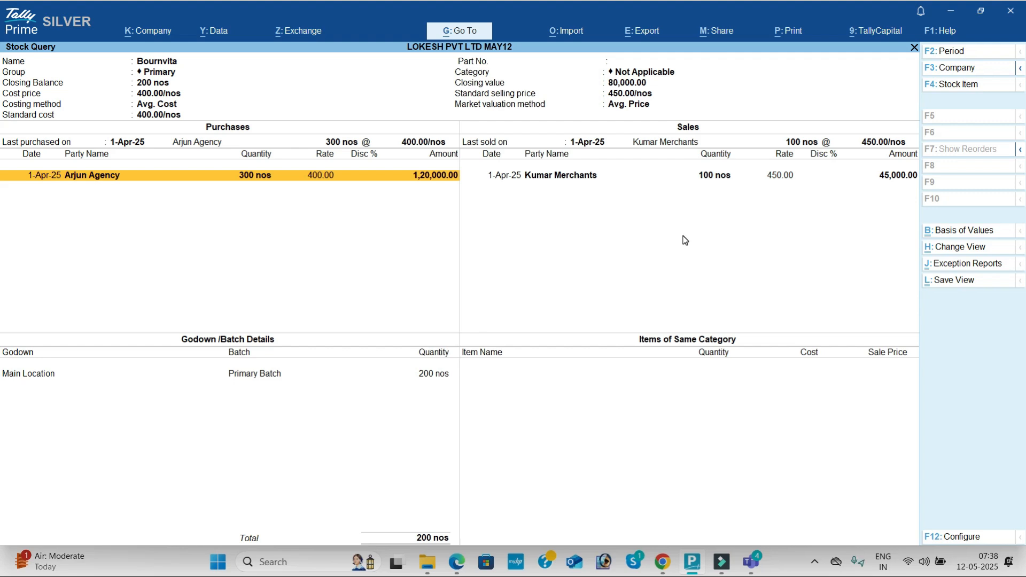
key(F4)
key(Down)
key(Return)
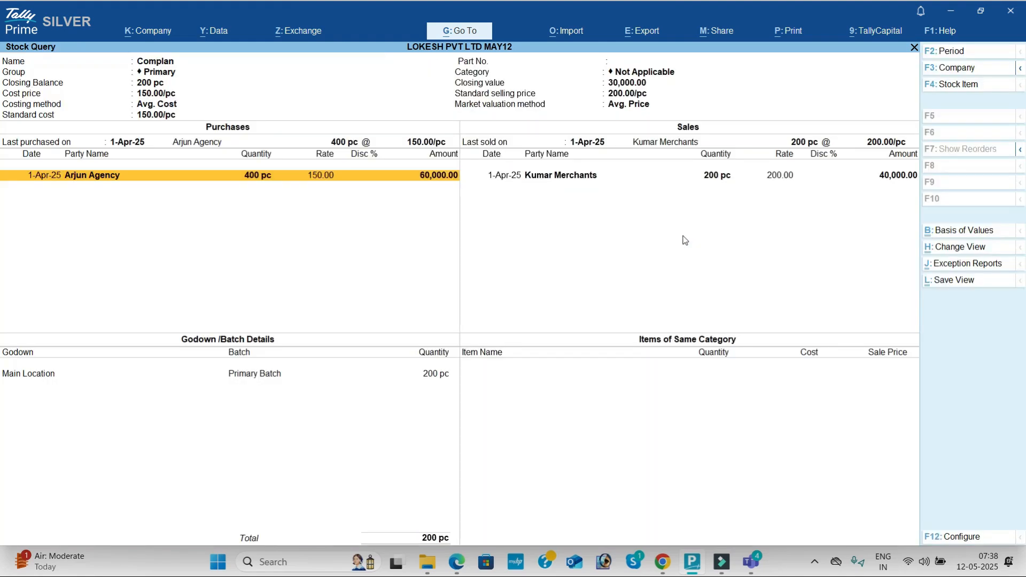
key(F4)
key(Down)
key(Return)
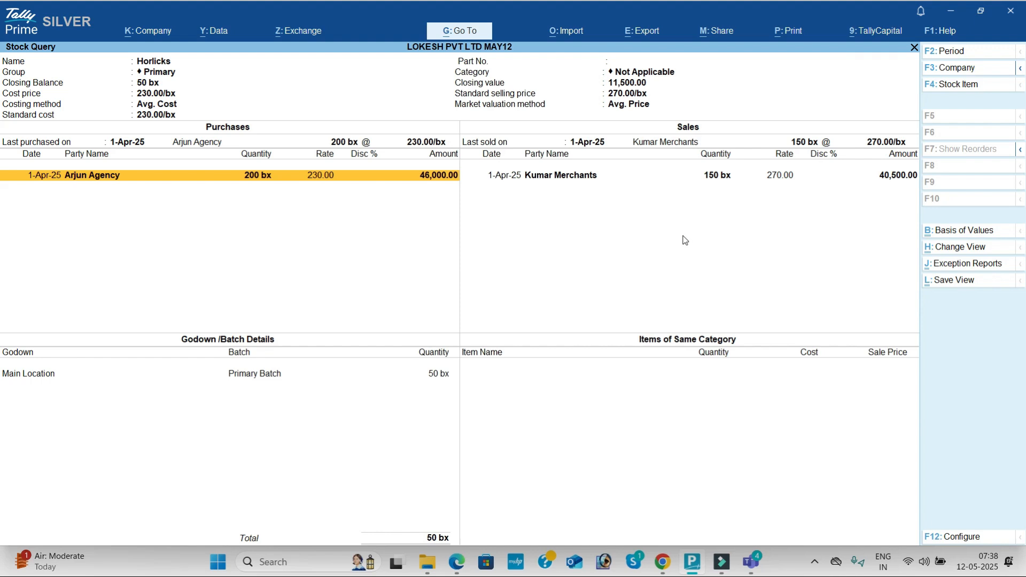
- Close the Stock Query and open the GSTR-1 report for LOKESH PVT LTD MAY12 to examine its voucher counts and return sections
key(Escape)
key(Escape)
key(Escape)
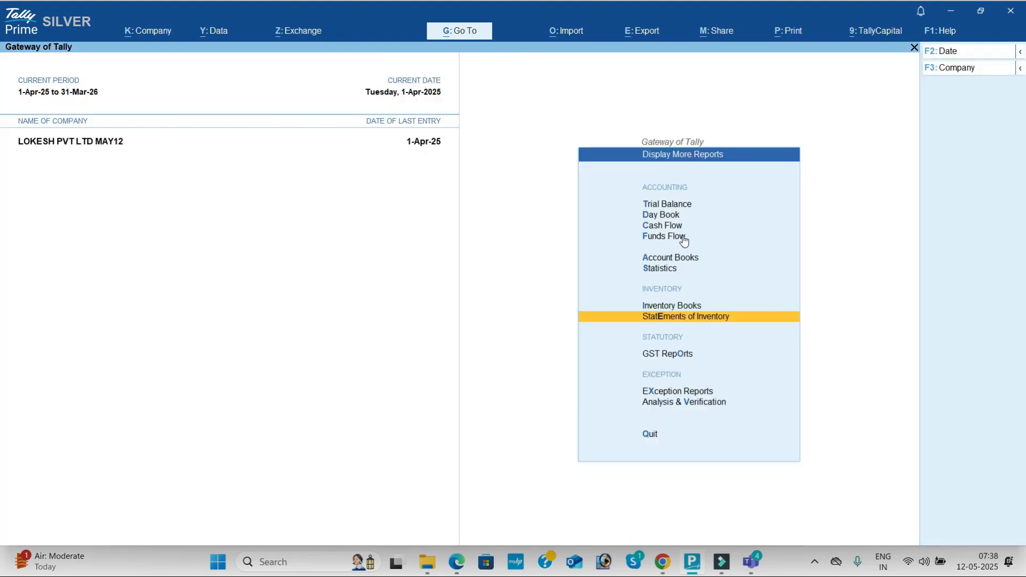
key(Down)
key(Return)
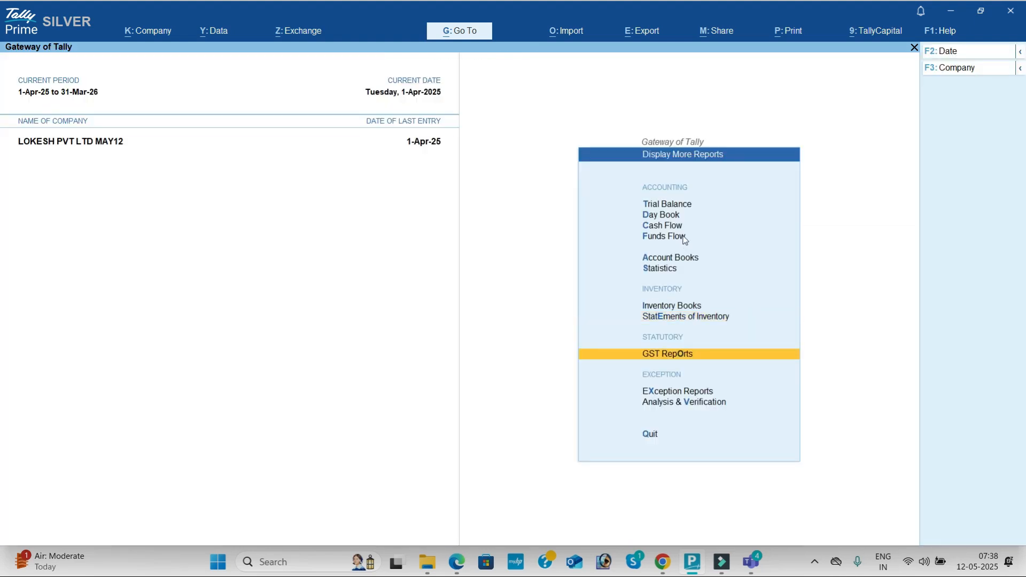
key(Down)
key(Return)
key(Down)
key(Down)
key(Down)
key(Down)
key(Down)
key(Down)
key(Down)
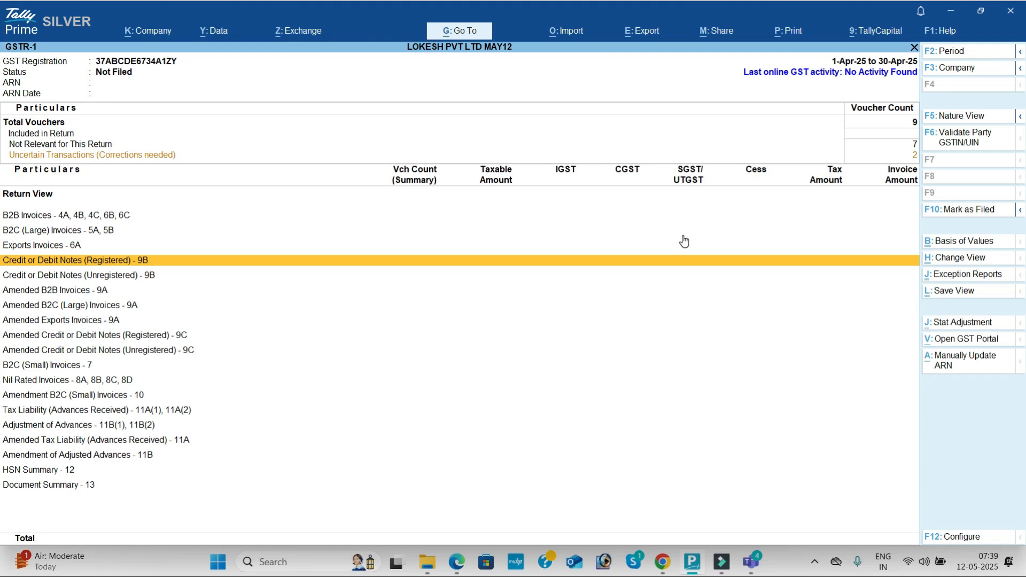
- Check the GSTR-3B report for LOKESH PVT LTD MAY12 and return to the list of reports
key(alt+g)
key(Down)
key(Return)
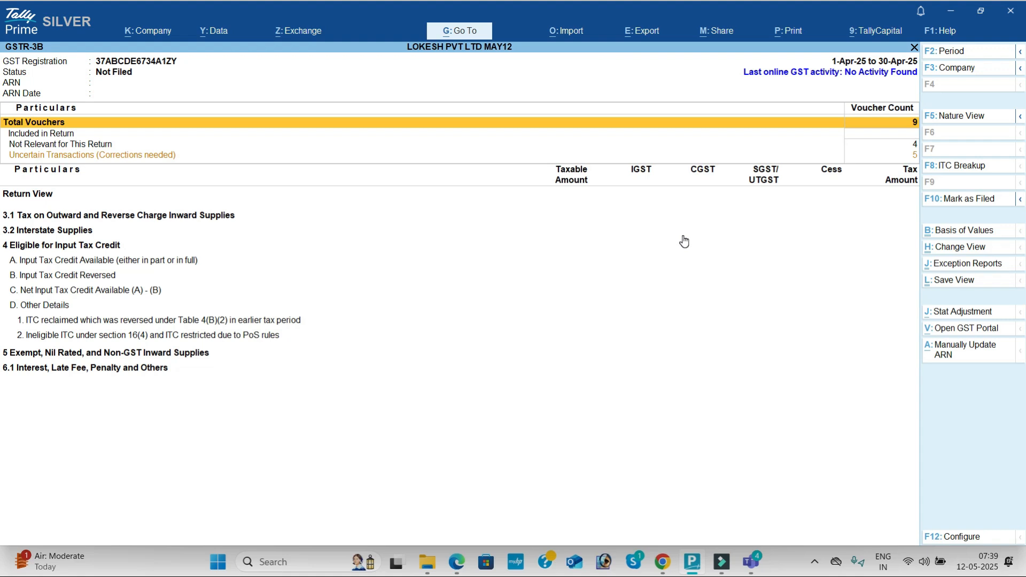
key(Escape)
key(Escape)
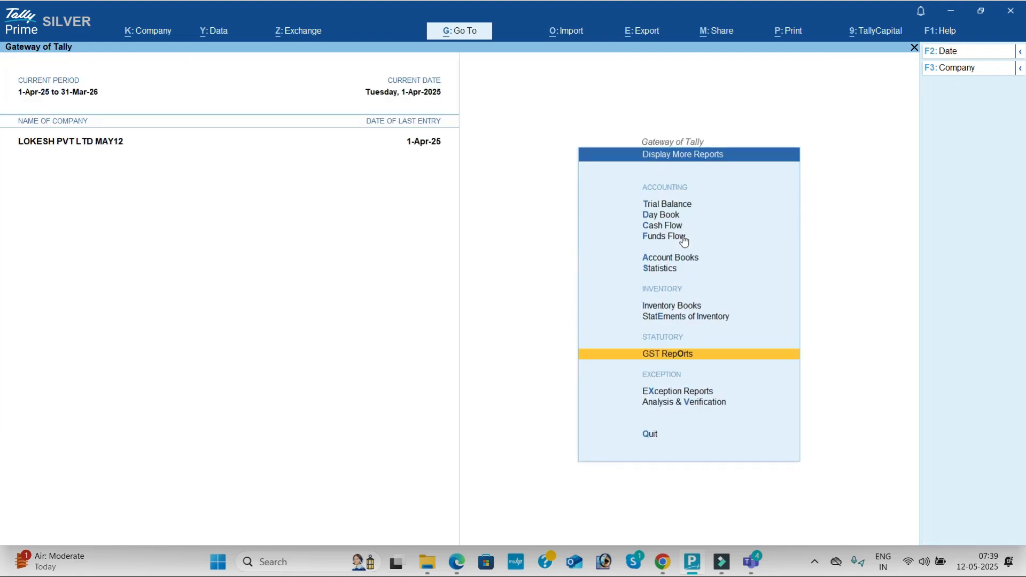
- Load the company LOKESH INFOTECH (25-26) in addition to the company already open
click(950, 67)
key(Up)
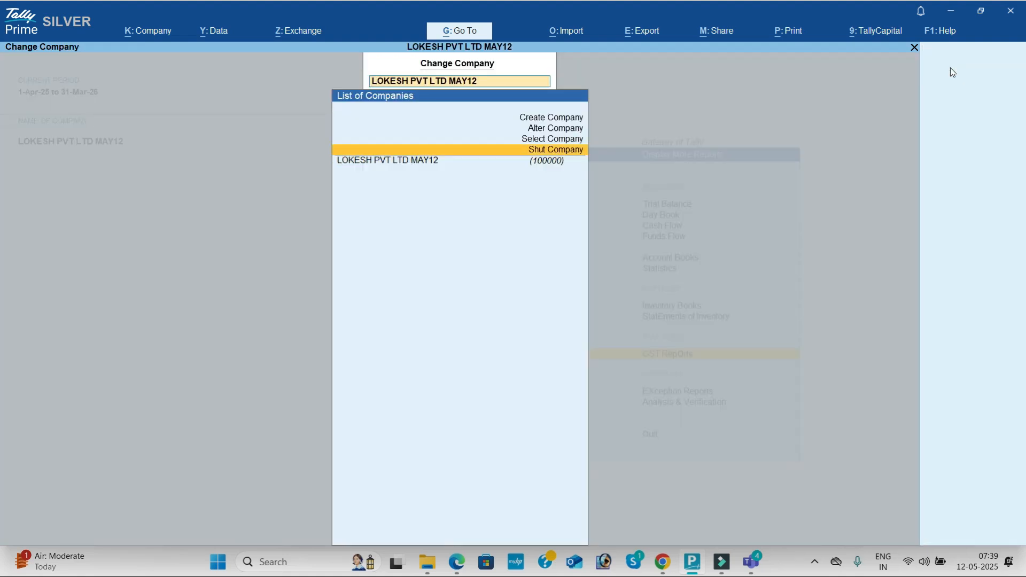
key(Return)
key(Escape)
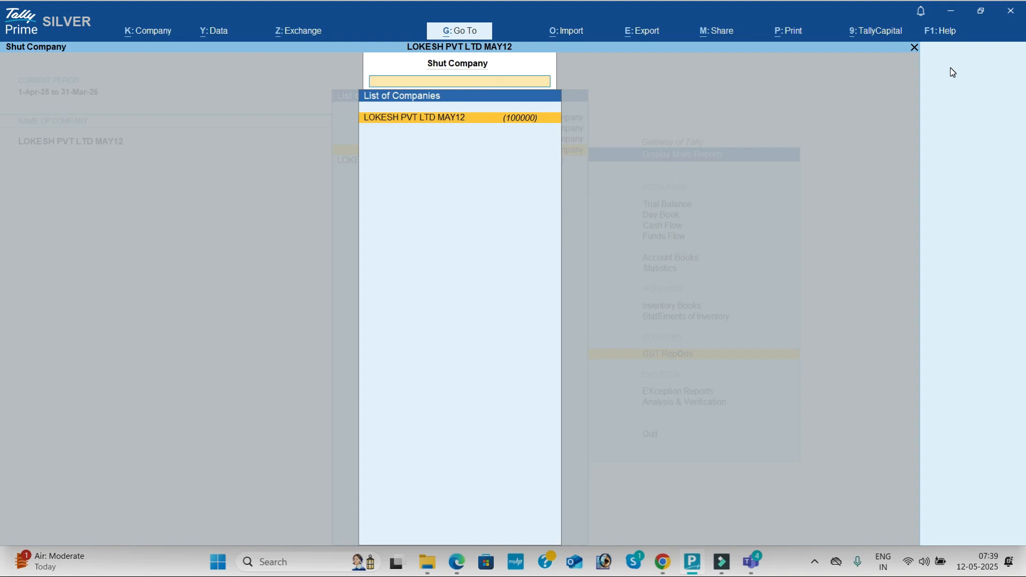
key(Up)
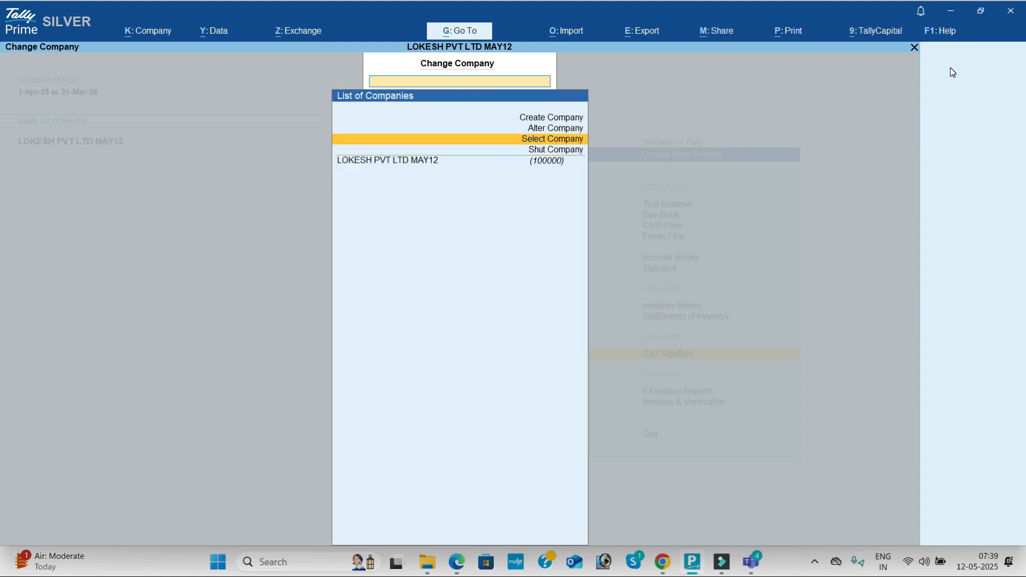
key(Return)
key(Down)
key(Down)
key(Down)
key(Down)
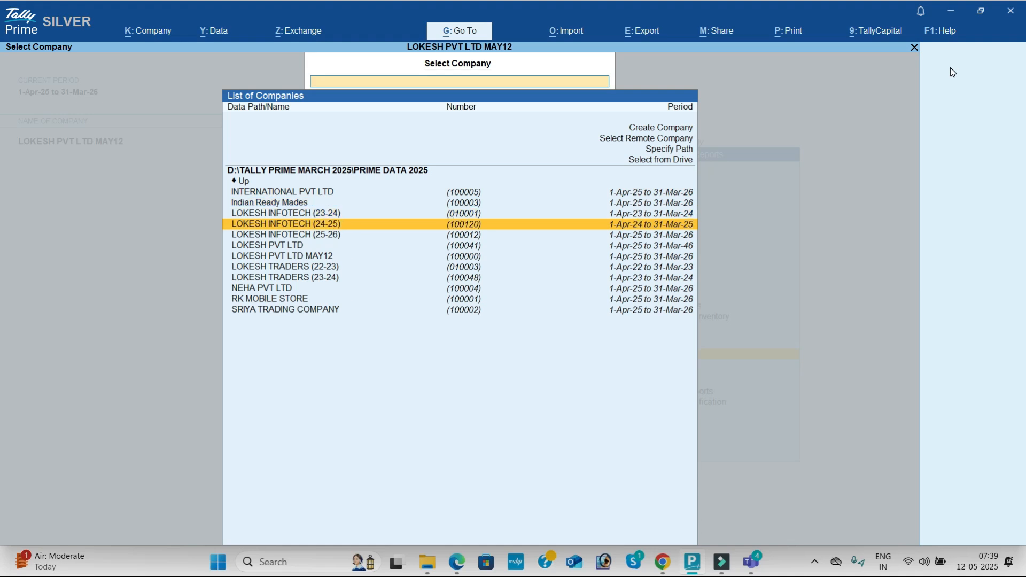
key(Return)
key(Down)
key(Up)
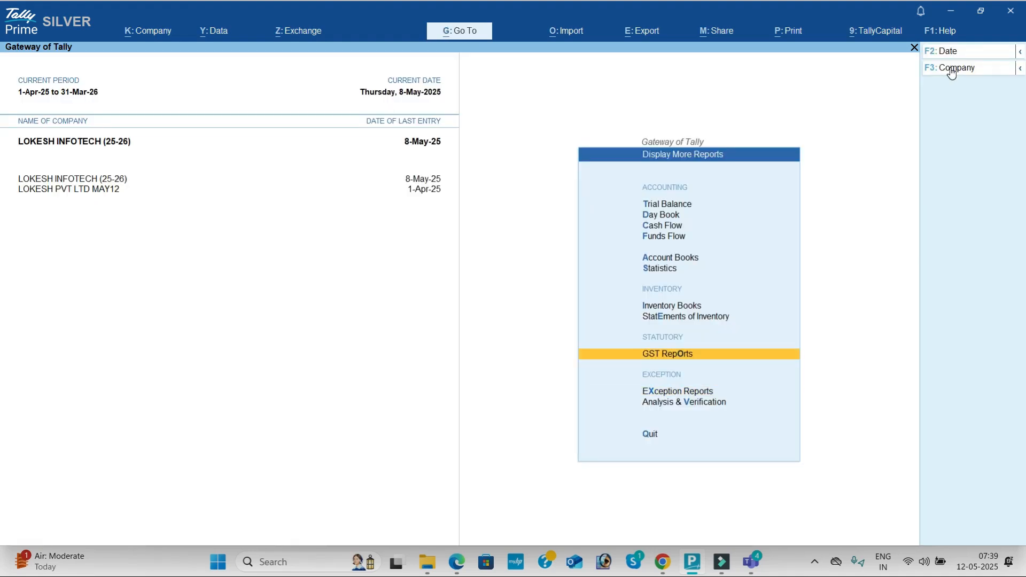
- Open the GSTR-1 report for LOKESH INFOTECH (25-26) to check its B2B and B2C invoice tax amounts
key(Return)
key(Down)
key(Return)
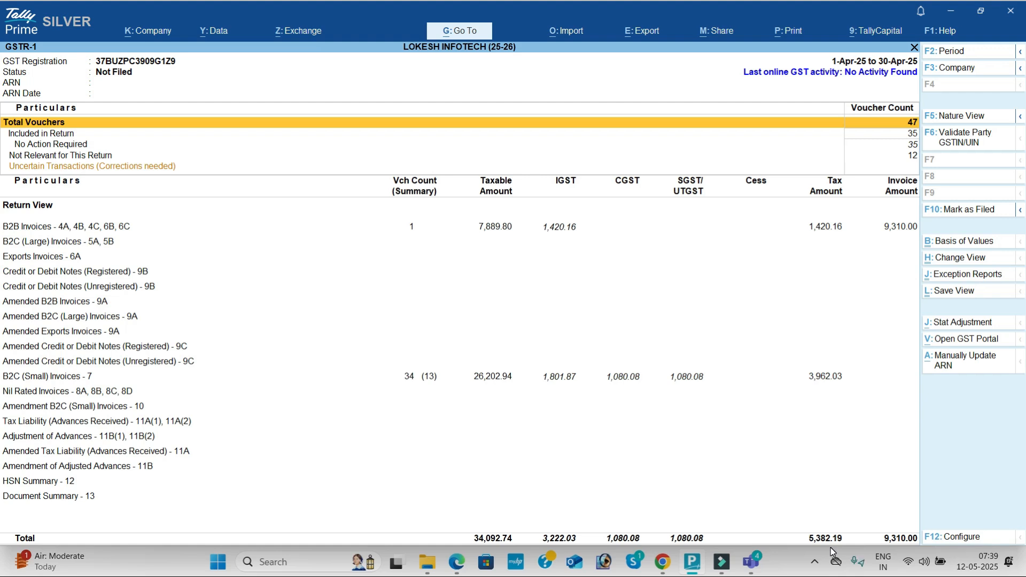
- Open the GSTR-3B report for LOKESH INFOTECH (25-26) and display it in Nature View
key(Escape)
key(Down)
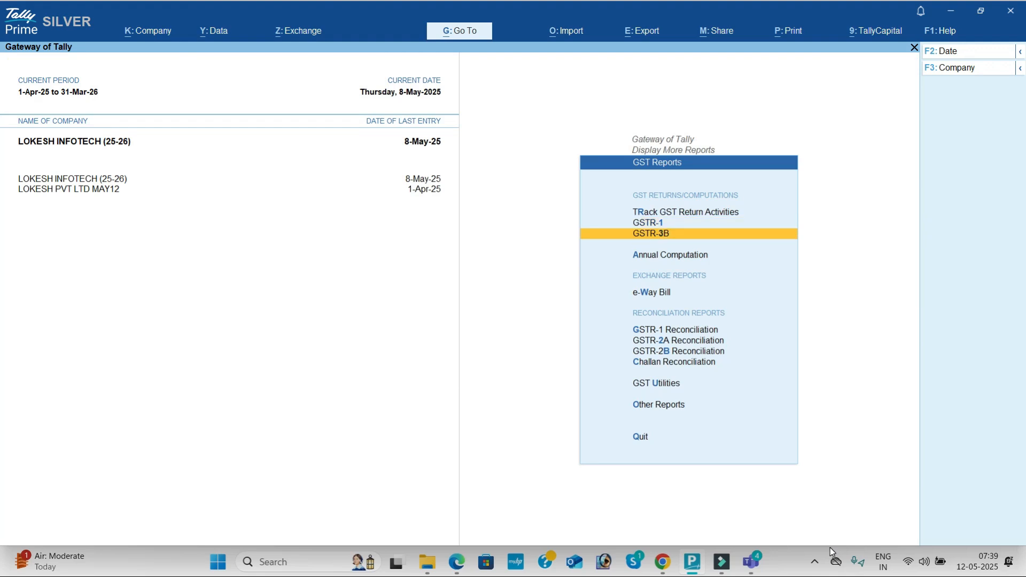
key(Return)
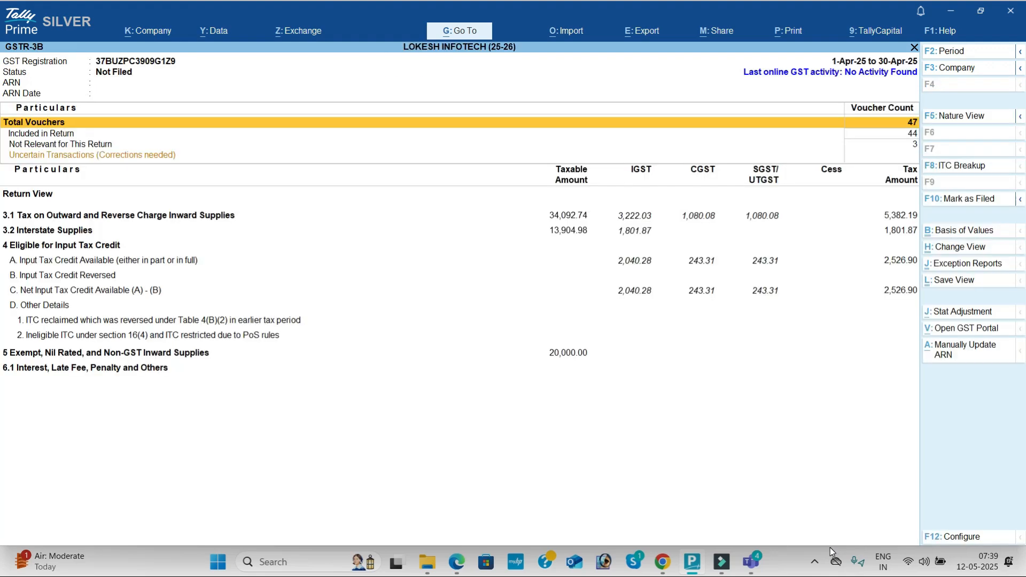
click(958, 116)
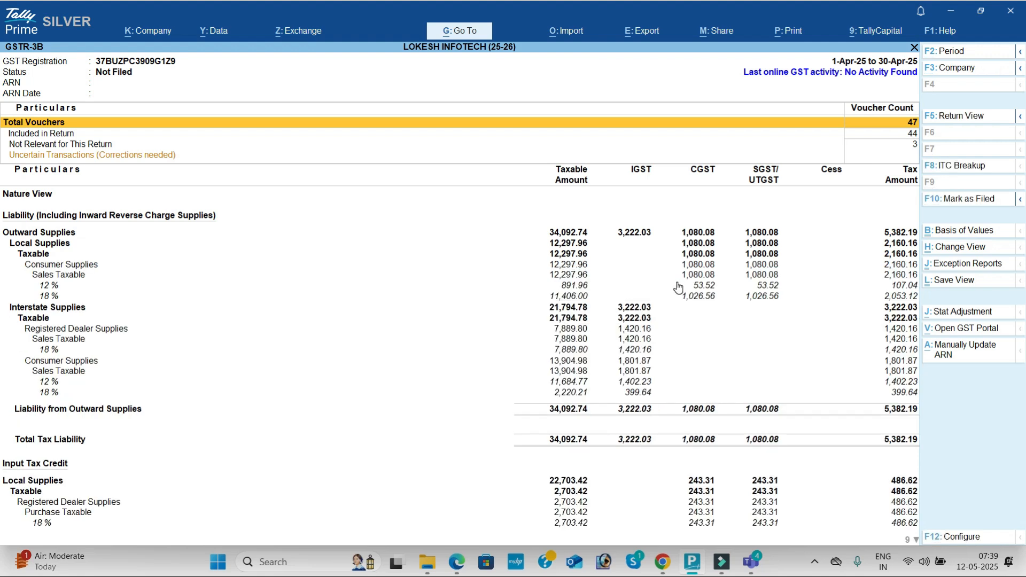
- Examine the local and interstate outward supplies in the GSTR-3B liability section, rate by rate
key(Down)
key(Down)
key(Down)
key(Down)
key(Down)
key(Down)
key(Down)
key(Down)
key(Down)
key(Down)
key(Down)
key(Down)
key(Down)
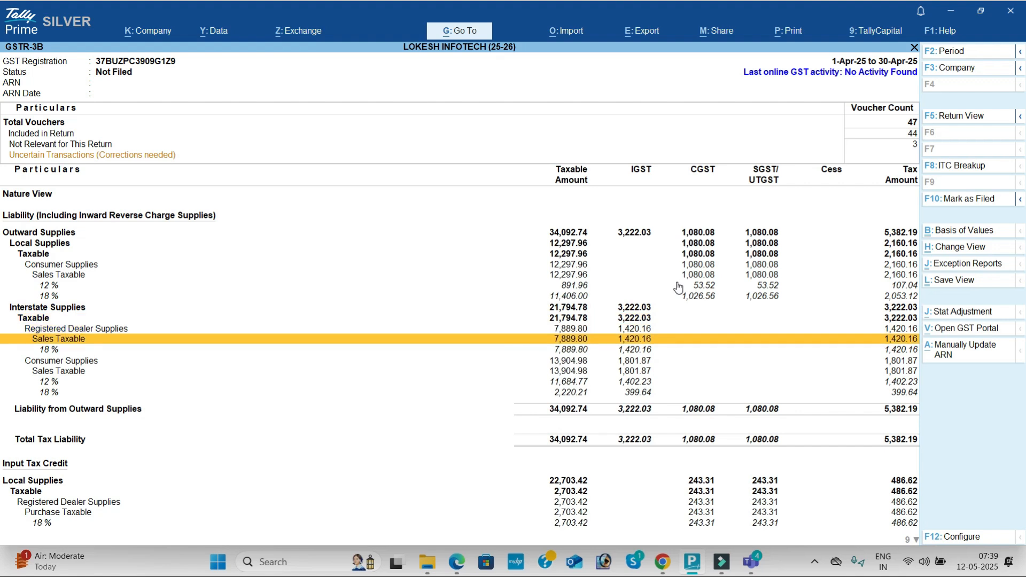
- Examine the input tax credit section of GSTR-3B and return to the Gateway of Tally
key(Down)
key(Down)
key(Down)
key(Down)
key(Down)
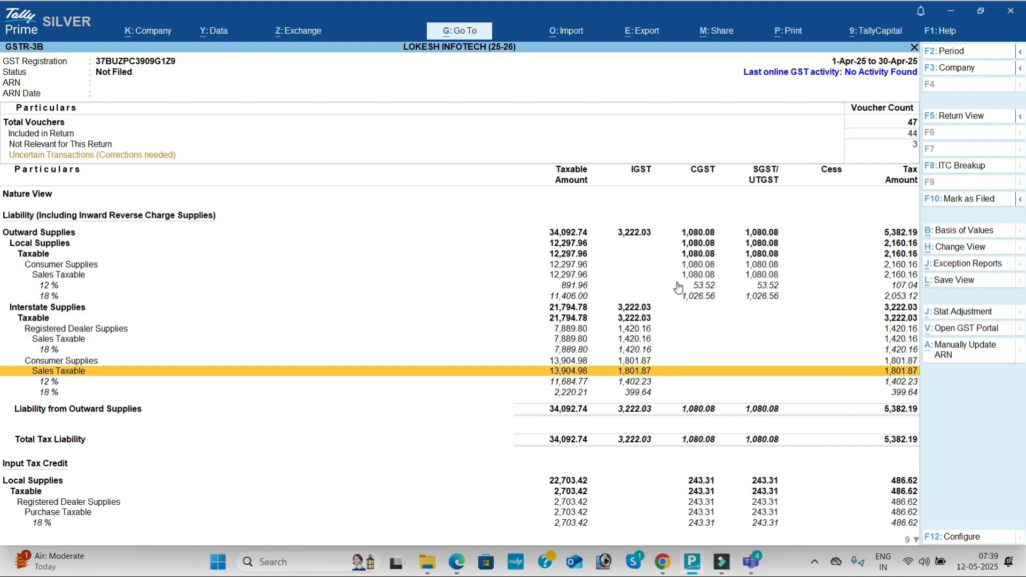
key(Down)
key(Down)
key(Down)
key(Down)
key(Down)
key(Down)
key(Down)
key(Down)
key(Down)
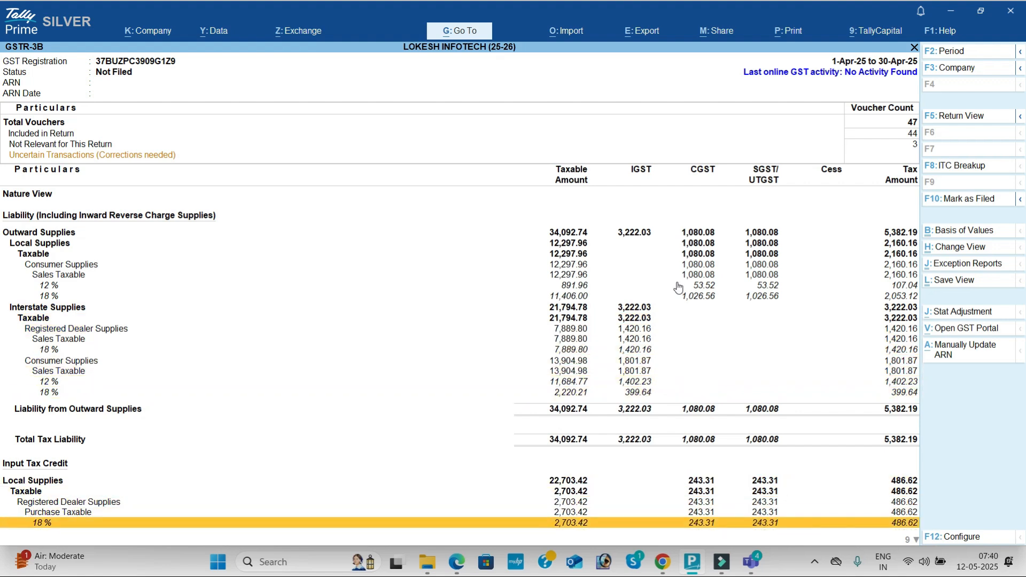
key(Down)
key(Down)
key(Down)
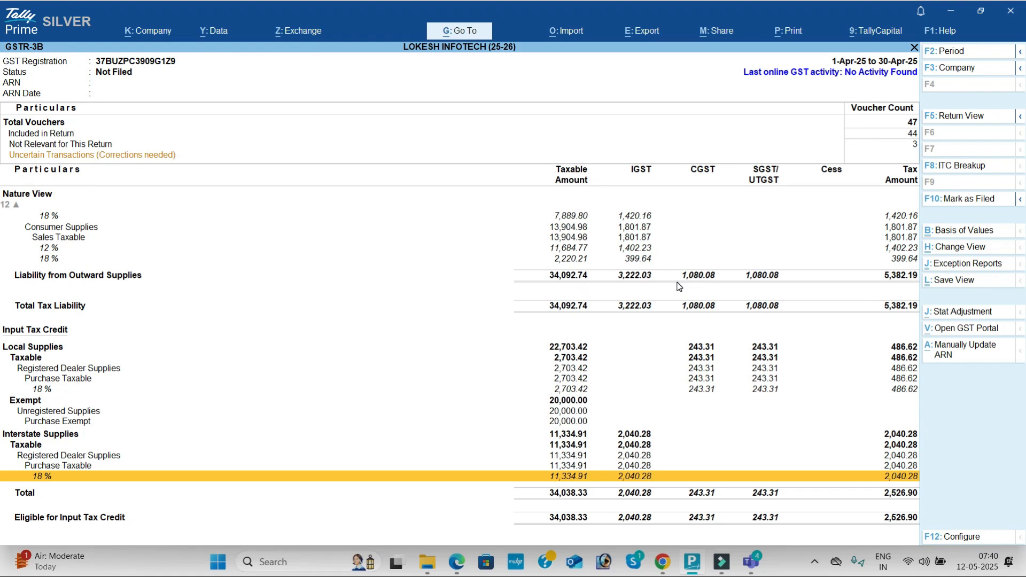
key(Escape)
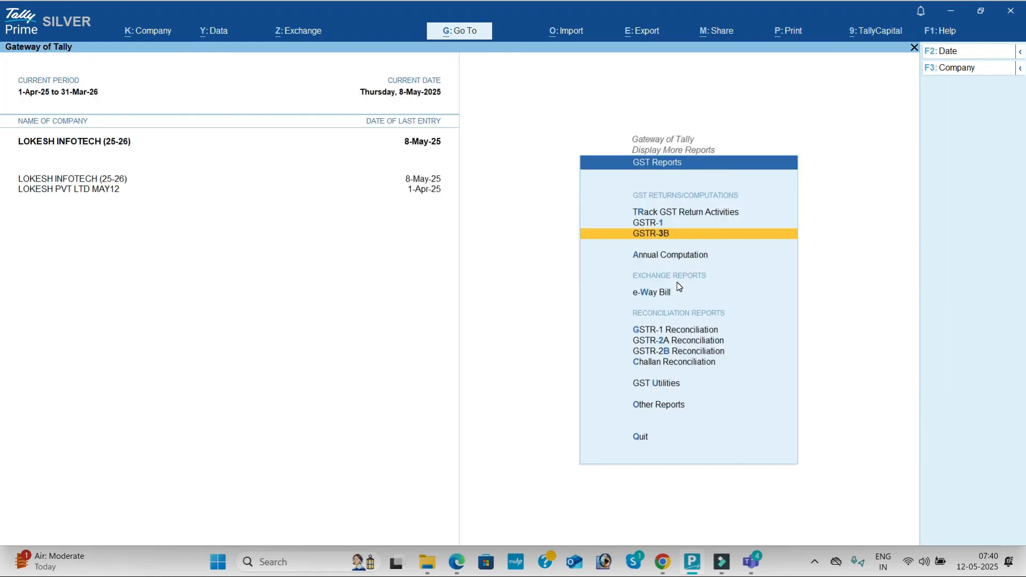
key(Escape)
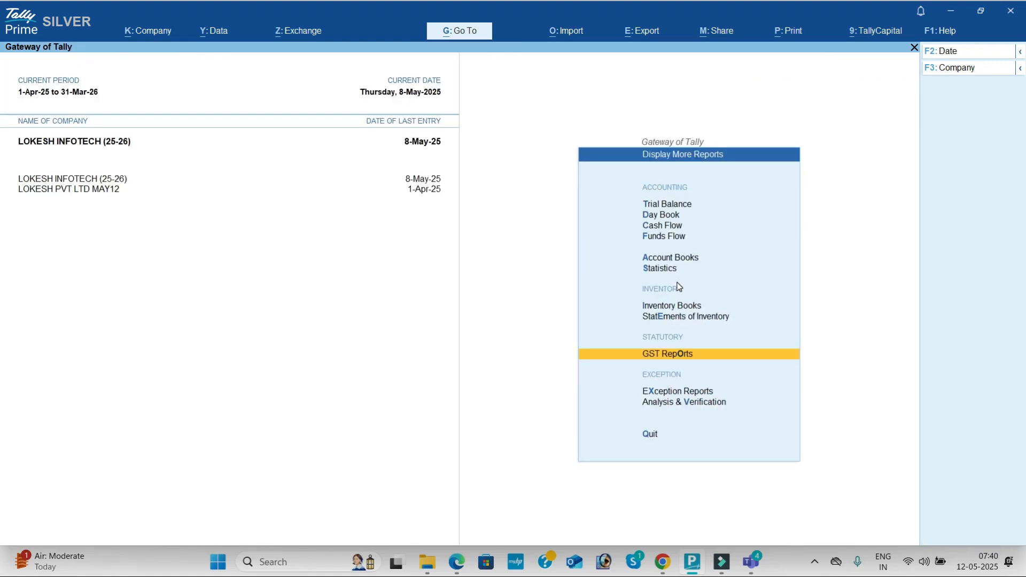
key(Escape)
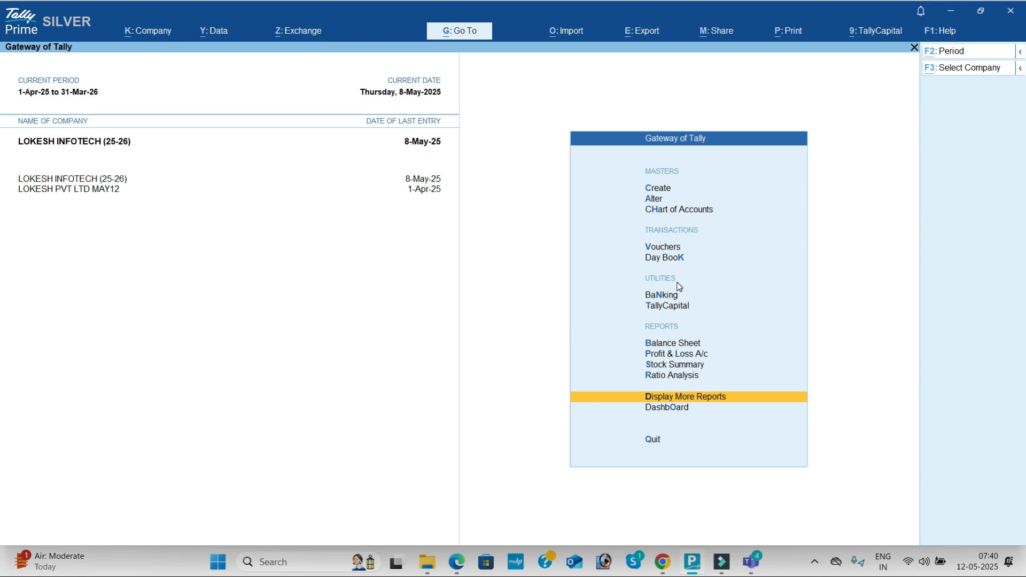
- Switch to the Microsoft Teams meeting and close its participants list
key(alt+Tab)
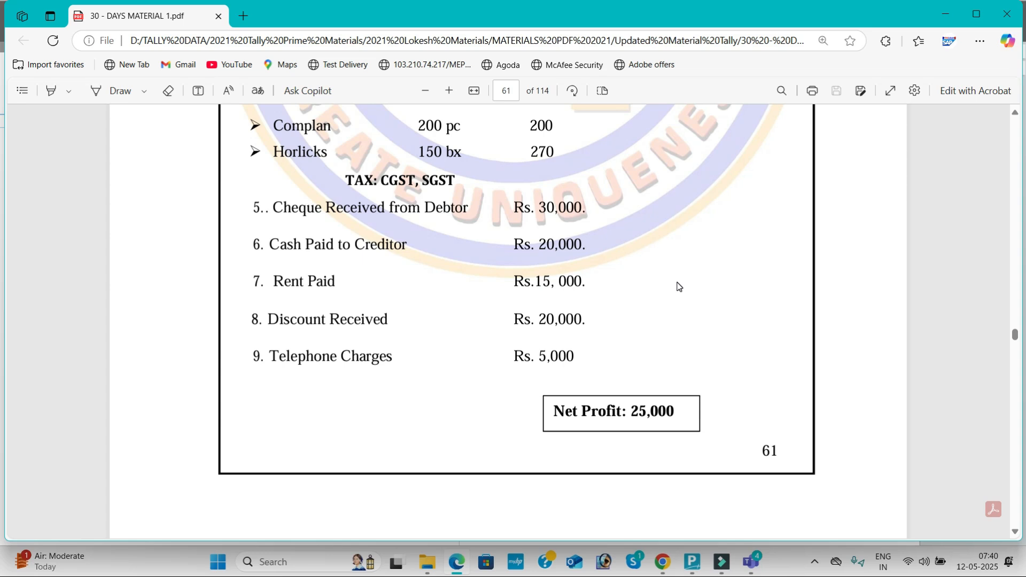
key(alt+Tab)
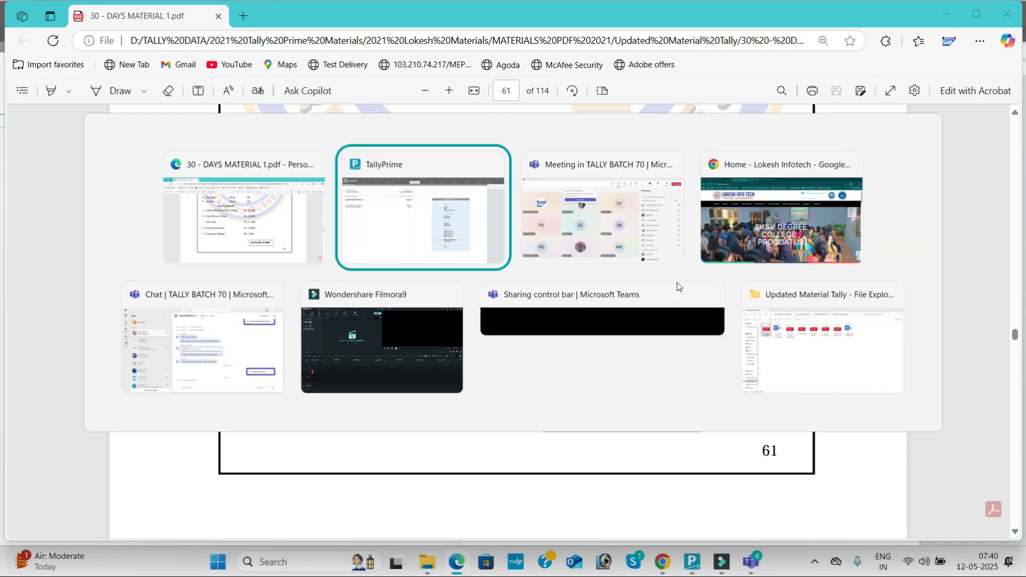
key(alt+Tab)
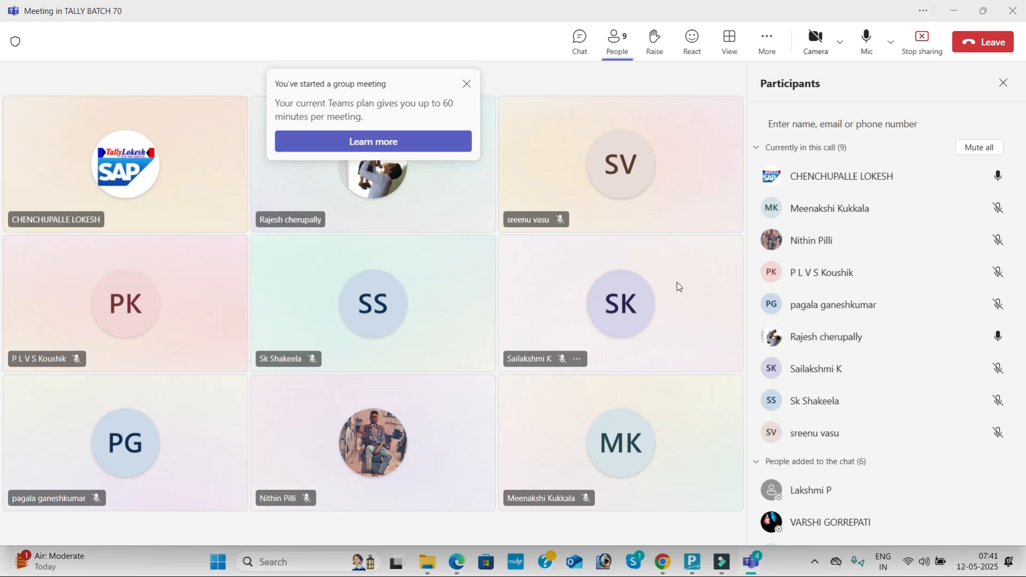
click(1001, 83)
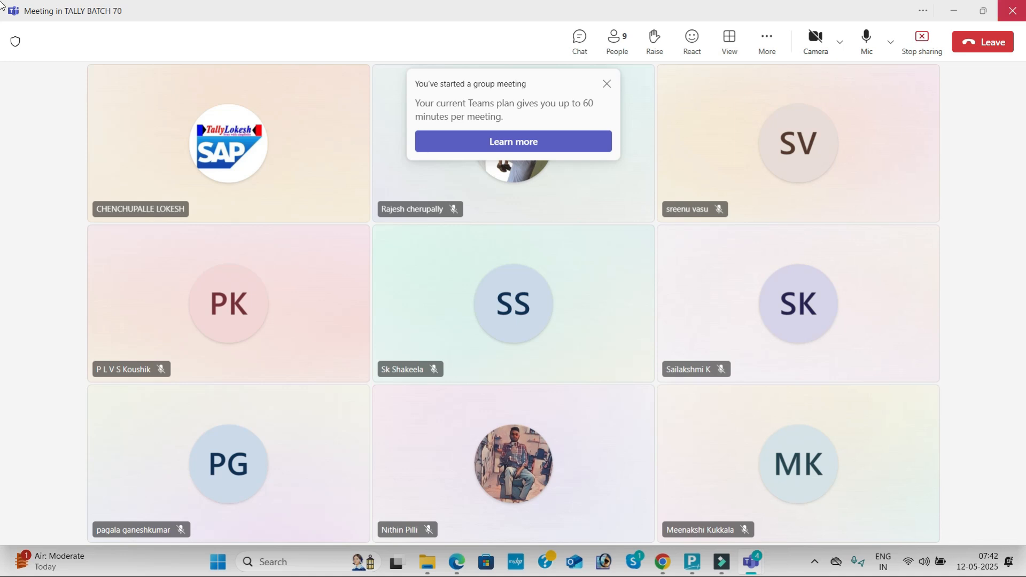
click(813, 564)
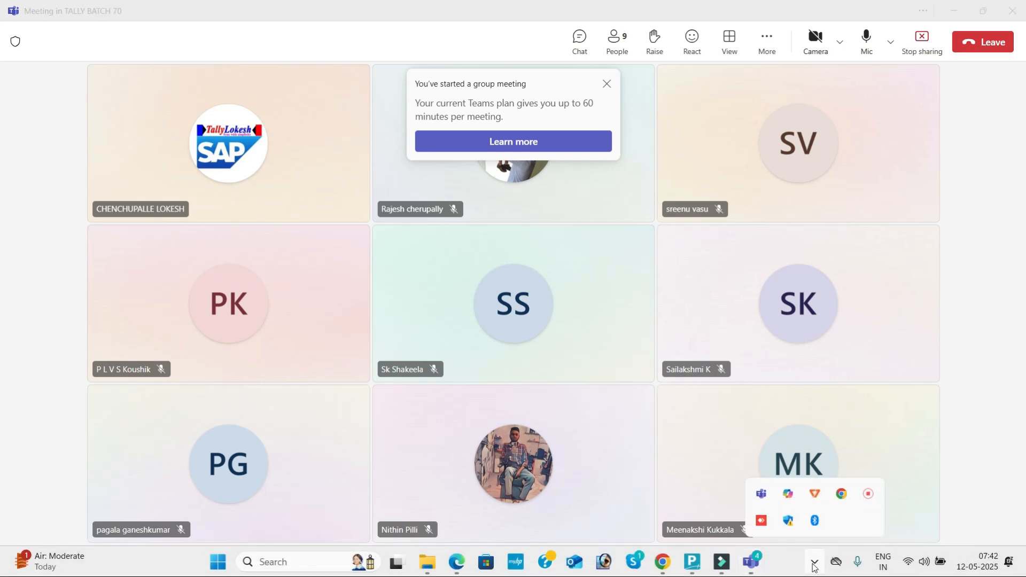